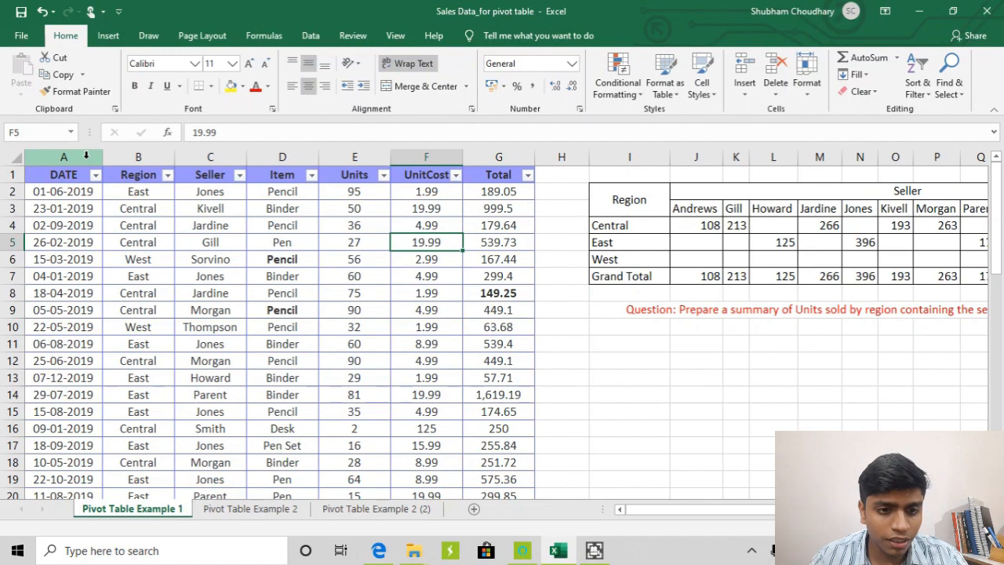
Step: Examine the Region, Seller, Item, Units, UnitCost and Total columns of the sales data
{"action": "left_click", "coordinate": [139, 155]}
{"action": "left_click", "coordinate": [143, 192]}
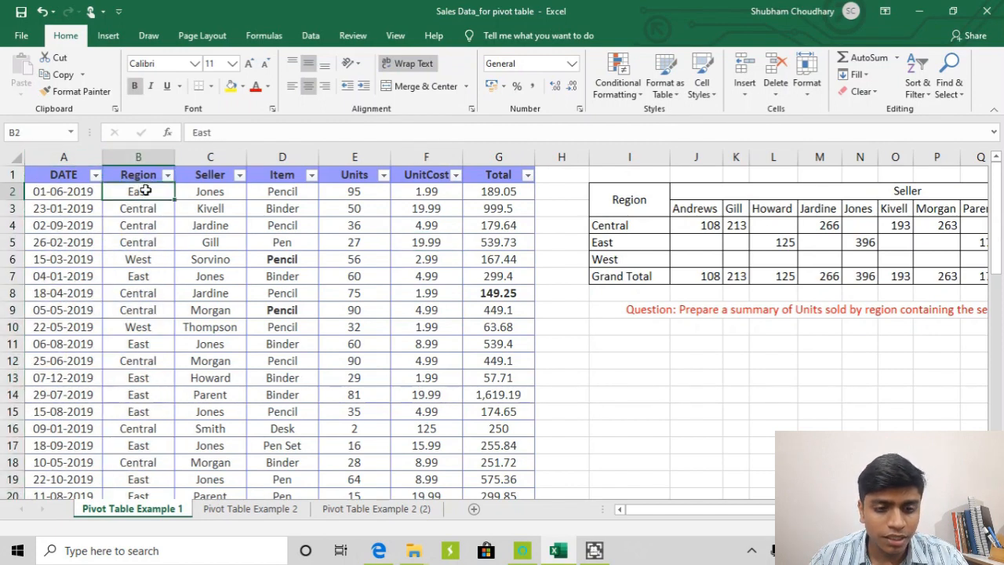
{"action": "left_click", "coordinate": [147, 207]}
{"action": "left_click", "coordinate": [147, 258]}
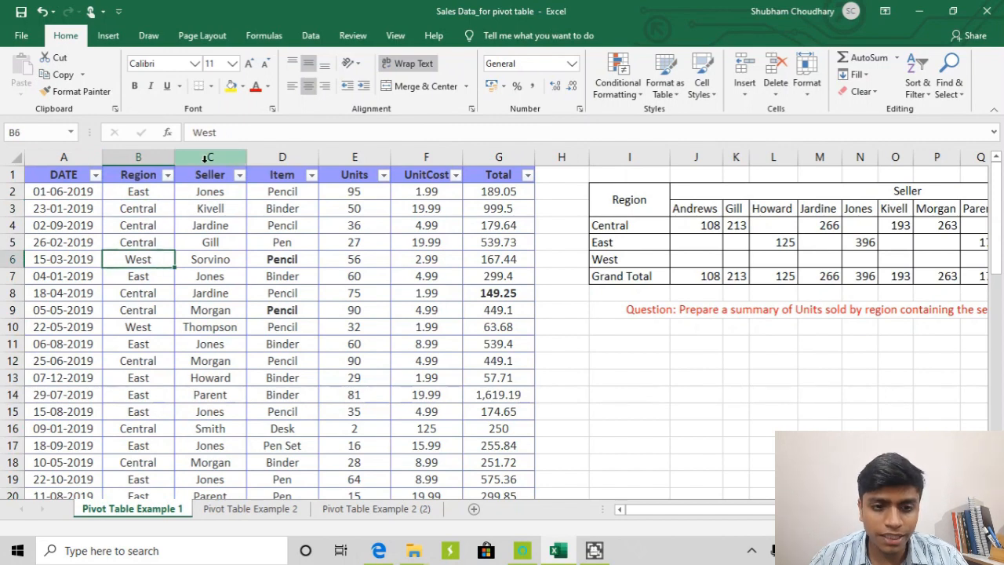
{"action": "left_click", "coordinate": [206, 157]}
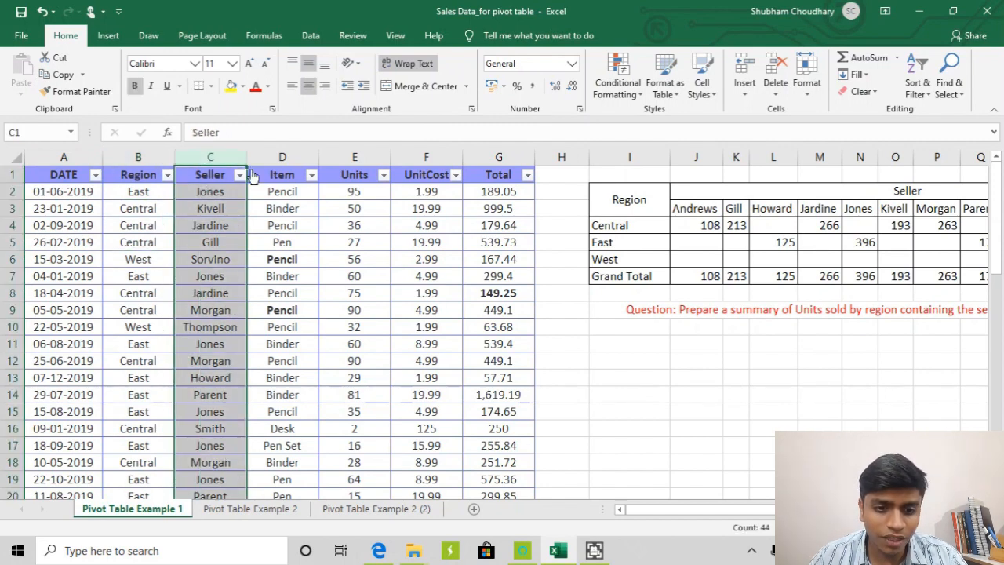
{"action": "left_click", "coordinate": [289, 155]}
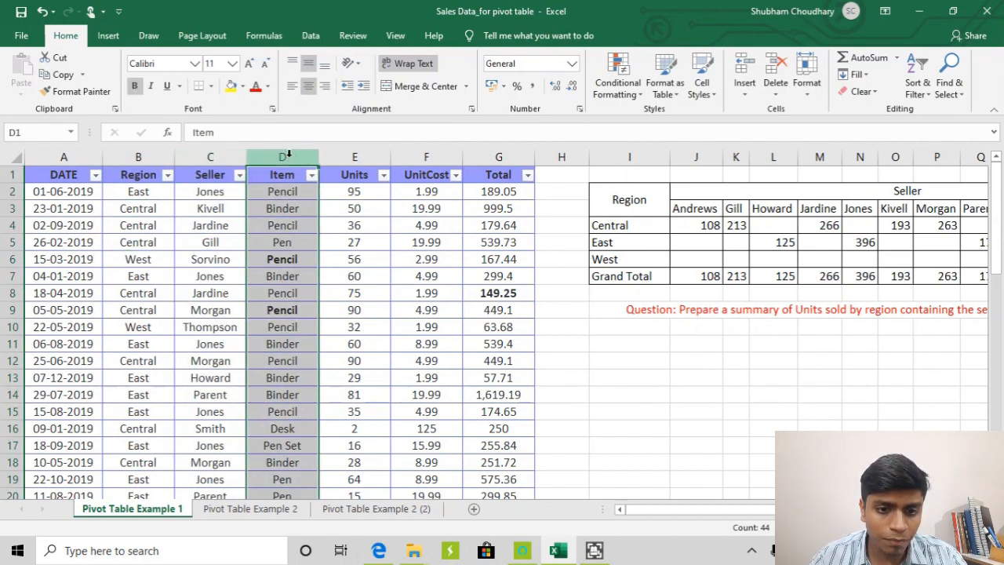
{"action": "left_click", "coordinate": [288, 195]}
{"action": "left_click", "coordinate": [306, 207]}
{"action": "left_click", "coordinate": [278, 243]}
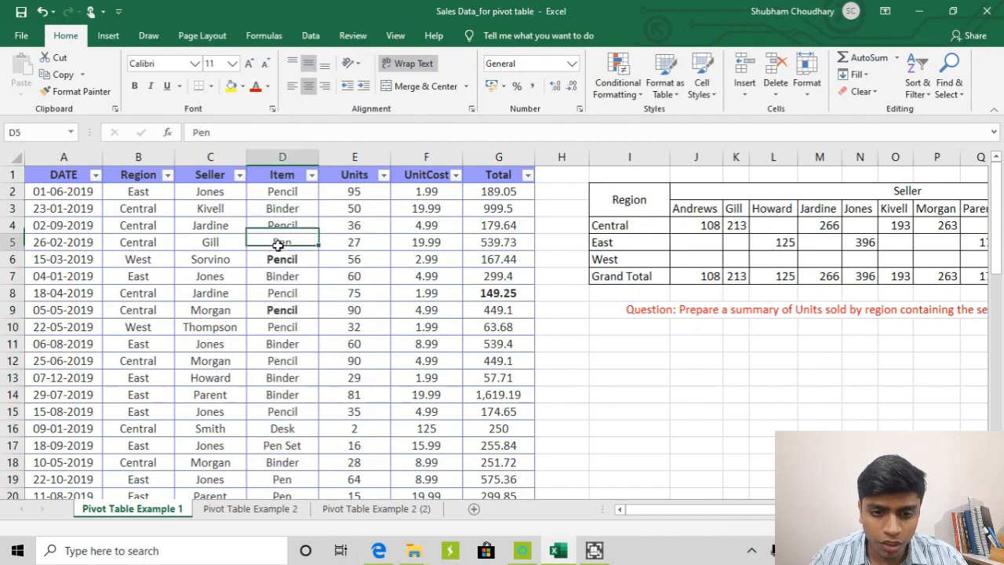
{"action": "left_click", "coordinate": [358, 158]}
{"action": "left_click_drag", "start_coordinate": [357, 192], "coordinate": [385, 196]}
{"action": "left_click", "coordinate": [426, 192]}
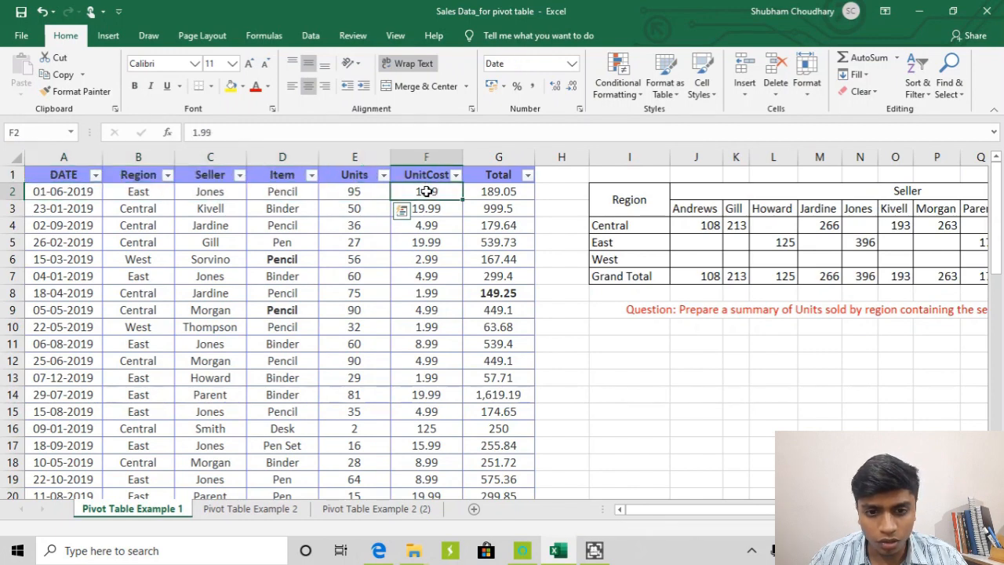
{"action": "left_click", "coordinate": [498, 191]}
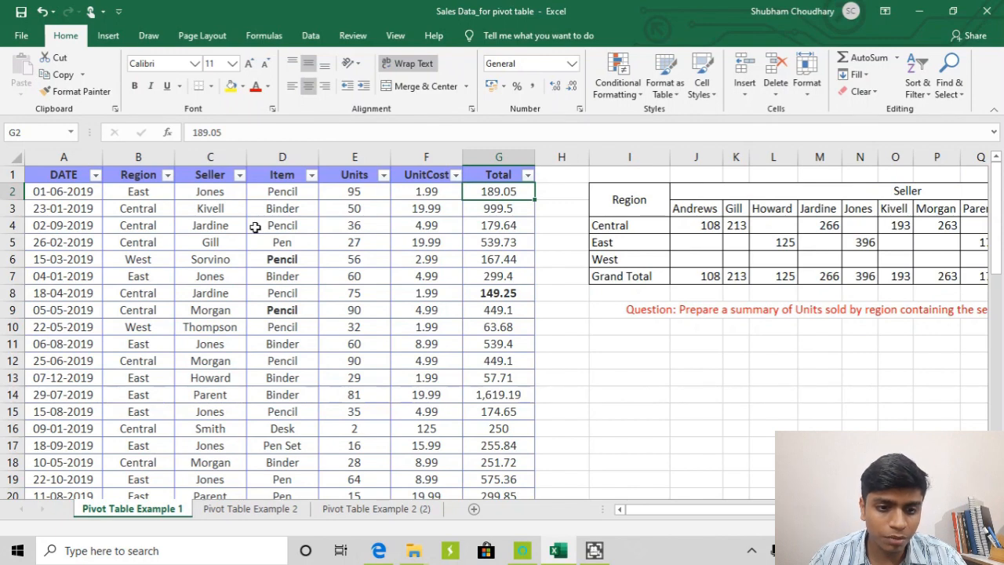
Step: Compare seller and item entries across several rows of the sales data to see who sold which products
{"action": "left_click_drag", "start_coordinate": [213, 274], "coordinate": [292, 276]}
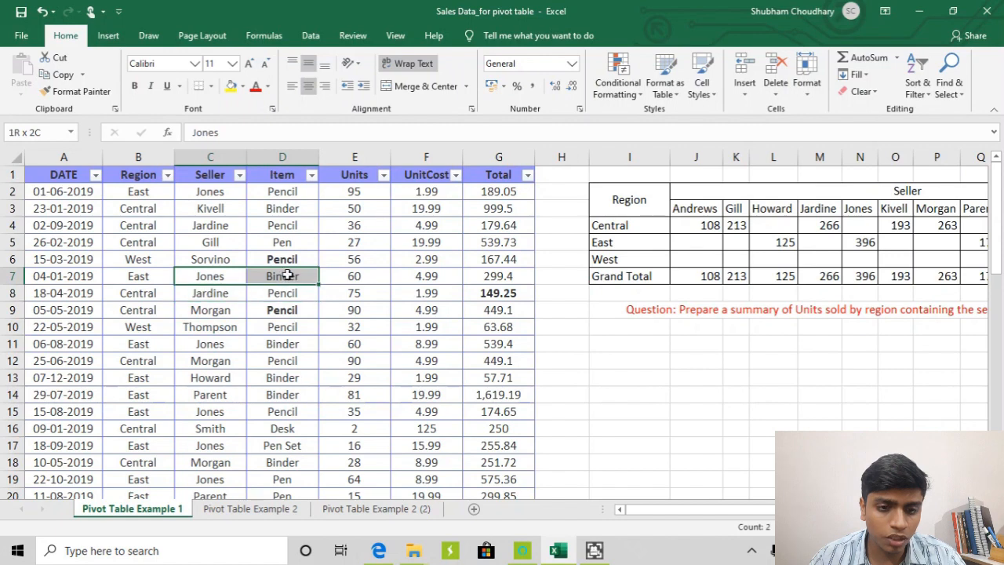
{"action": "left_click_drag", "start_coordinate": [227, 190], "coordinate": [267, 182]}
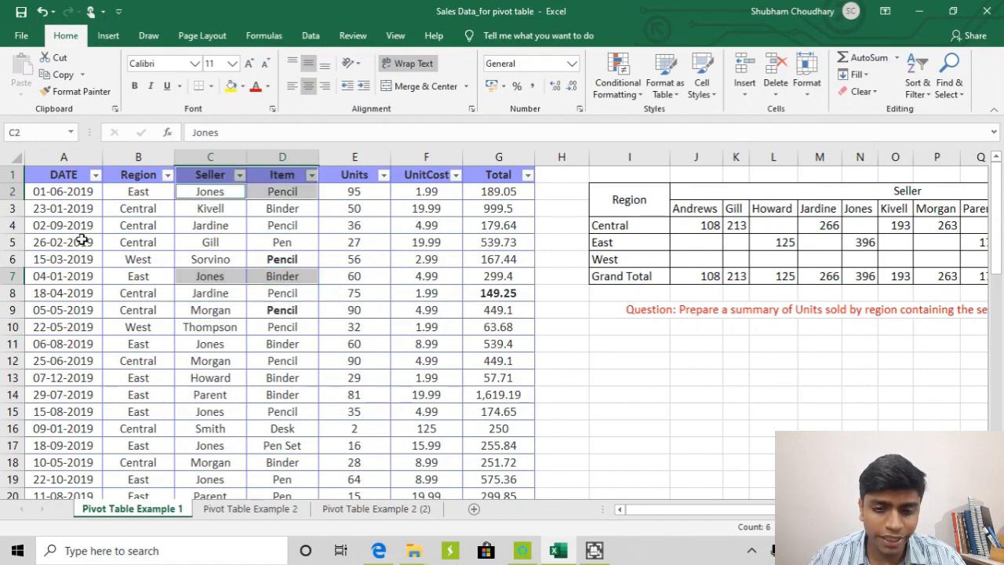
{"action": "left_click", "coordinate": [225, 312]}
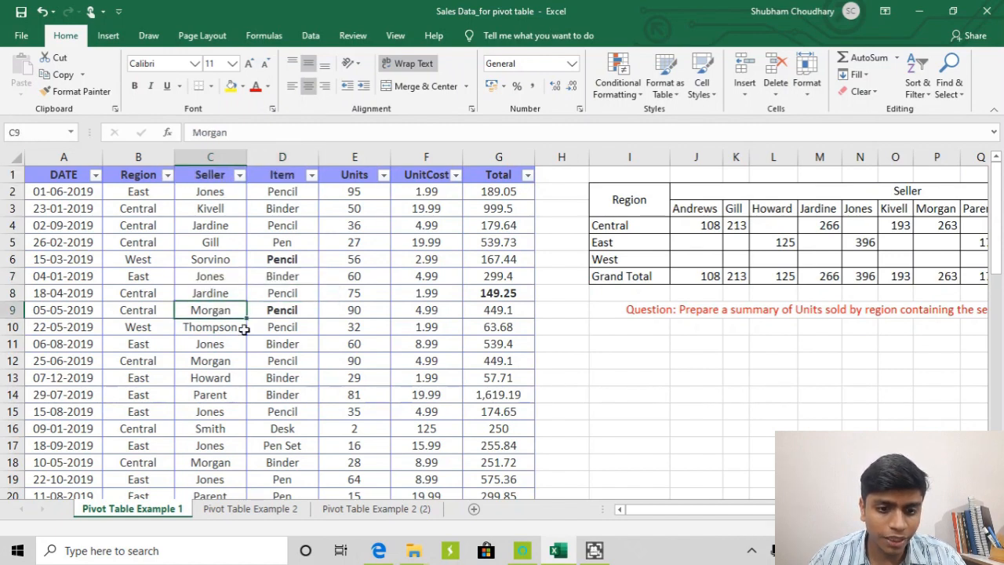
{"action": "scroll", "coordinate": [356, 339], "scroll_direction": "down", "scroll_amount": 1}
{"action": "scroll", "coordinate": [355, 340], "scroll_direction": "up", "scroll_amount": 1}
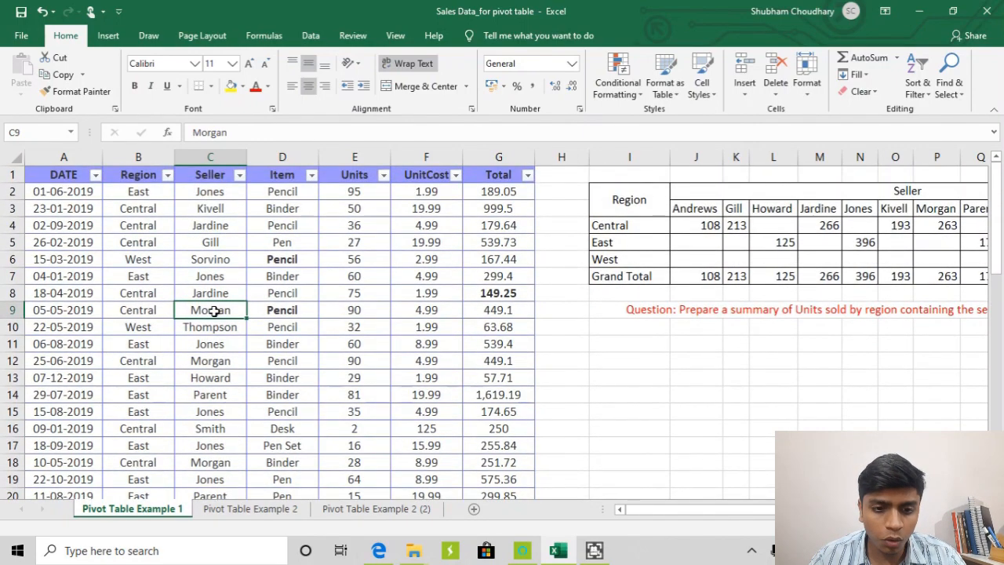
{"action": "left_click", "coordinate": [270, 295]}
{"action": "left_click", "coordinate": [269, 377]}
{"action": "left_click", "coordinate": [212, 306]}
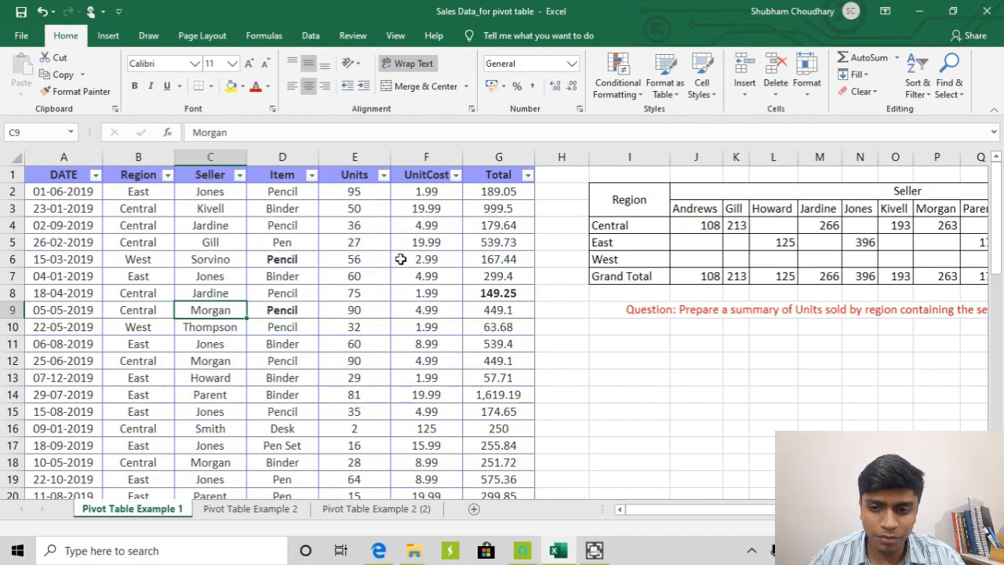
{"action": "left_click", "coordinate": [290, 252]}
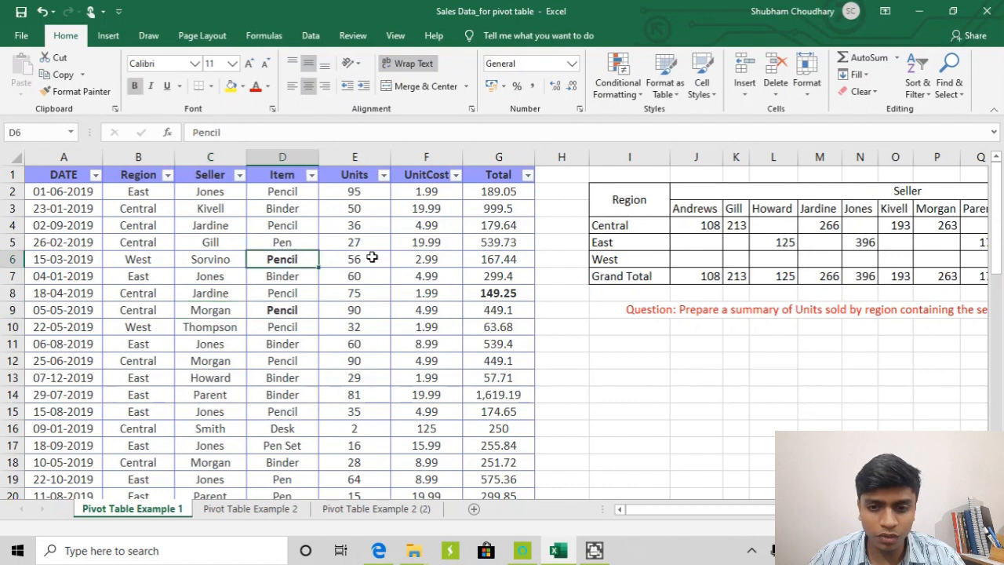
Step: Read the question about units sold by region and seller, and examine the sample summary table against the source data
{"action": "scroll", "coordinate": [373, 258], "scroll_direction": "right", "scroll_amount": 3}
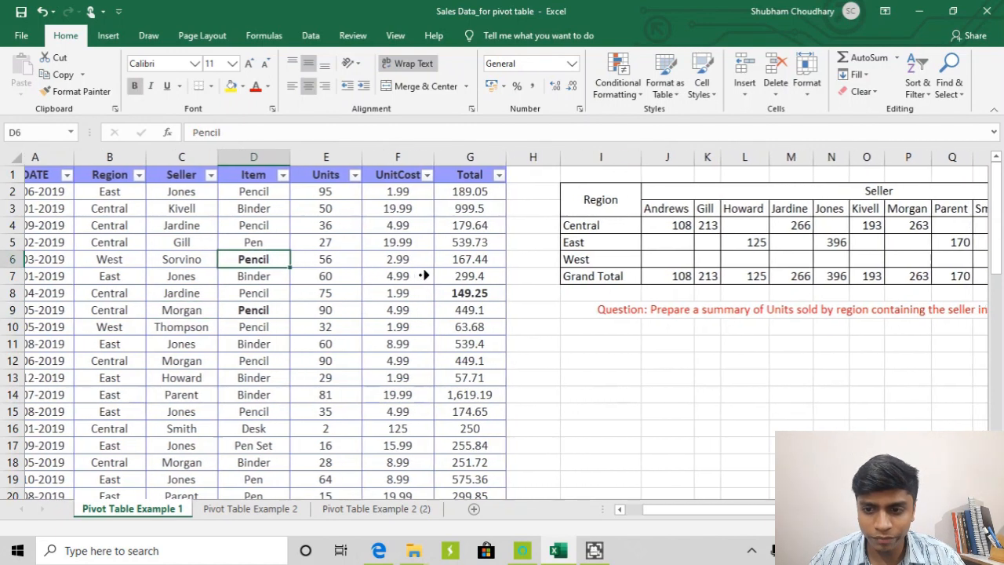
{"action": "scroll", "coordinate": [580, 310], "scroll_direction": "right", "scroll_amount": 4}
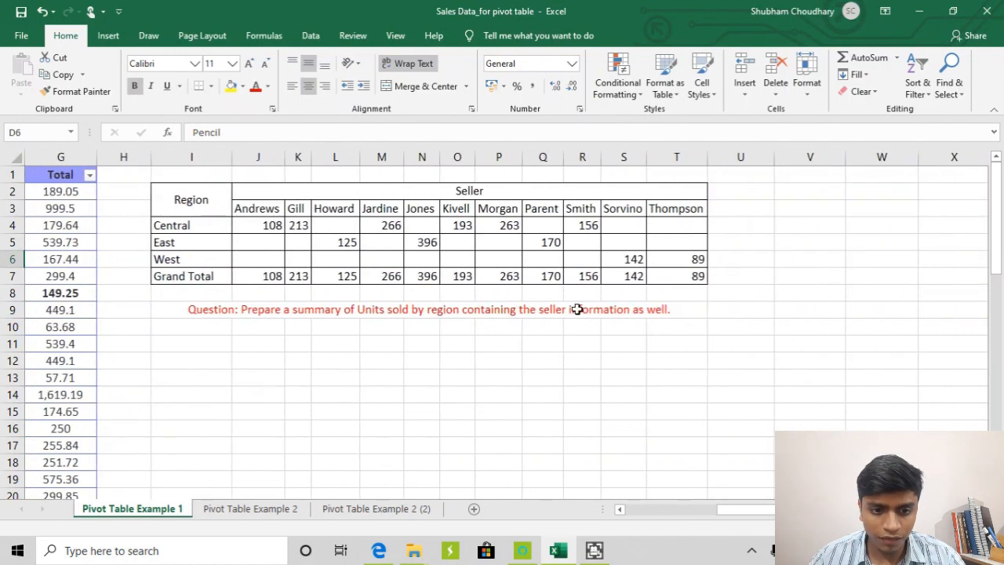
{"action": "left_click", "coordinate": [396, 242]}
{"action": "left_click", "coordinate": [203, 294]}
{"action": "left_click", "coordinate": [203, 314]}
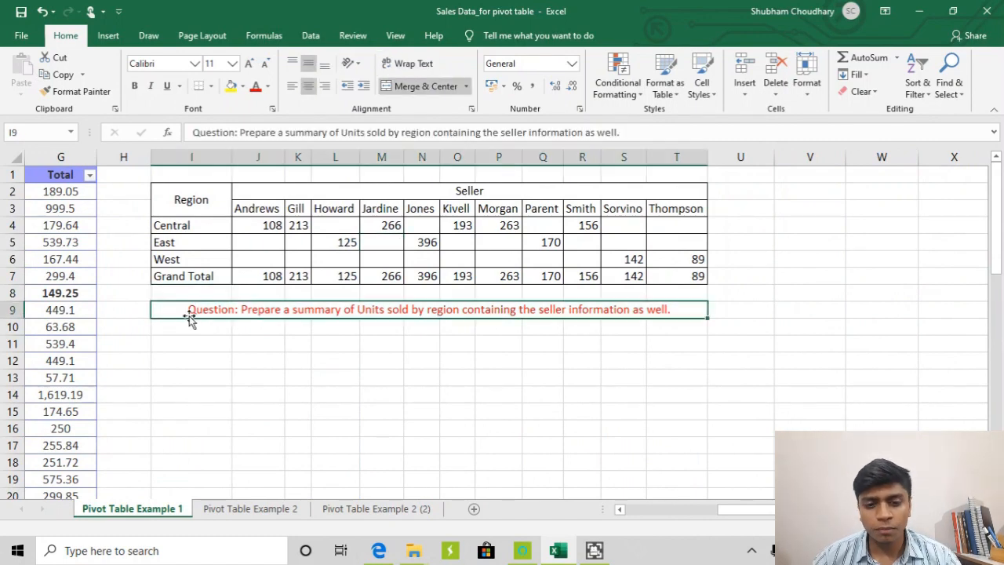
{"action": "left_click", "coordinate": [272, 330]}
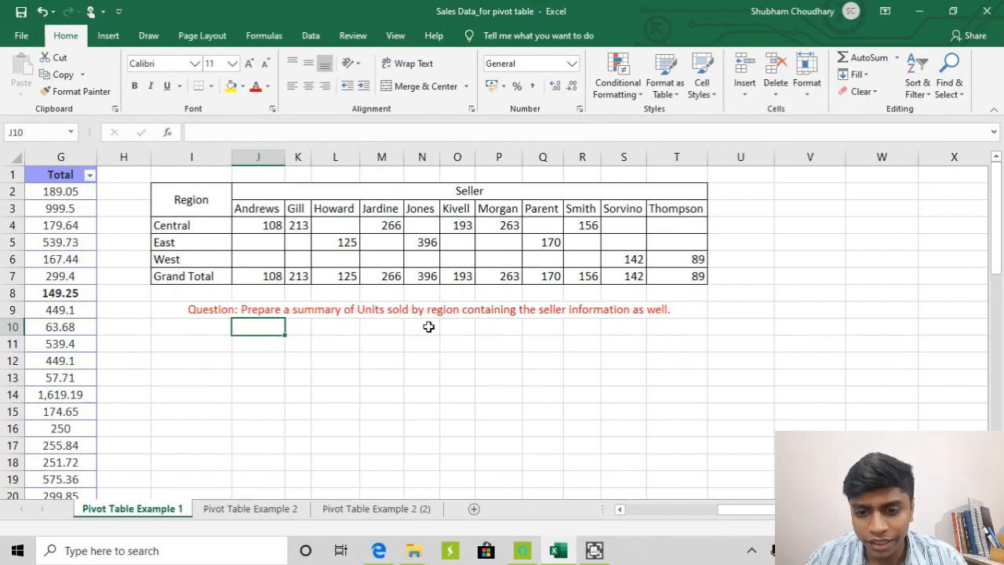
{"action": "left_click", "coordinate": [458, 311]}
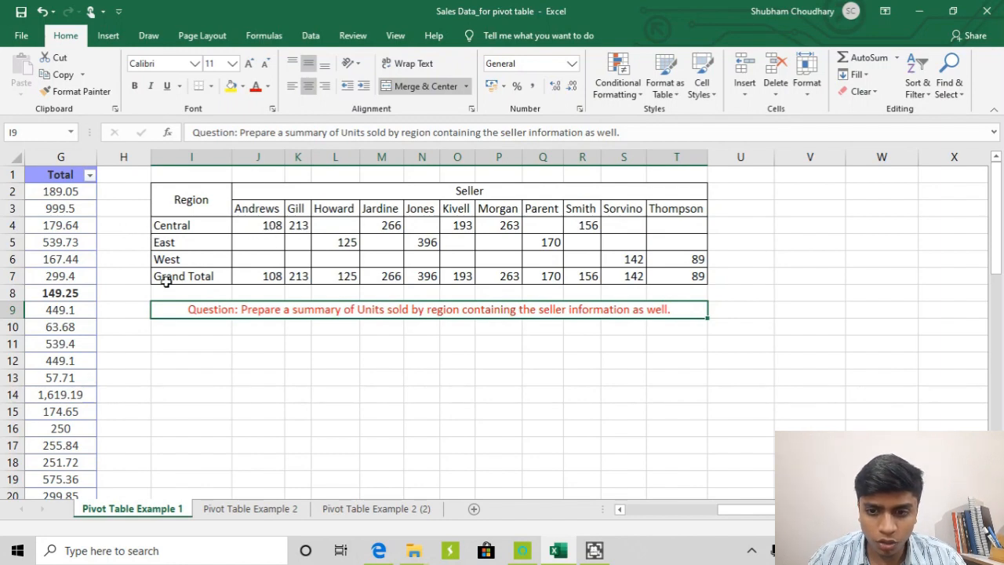
{"action": "left_click_drag", "start_coordinate": [664, 191], "coordinate": [175, 272]}
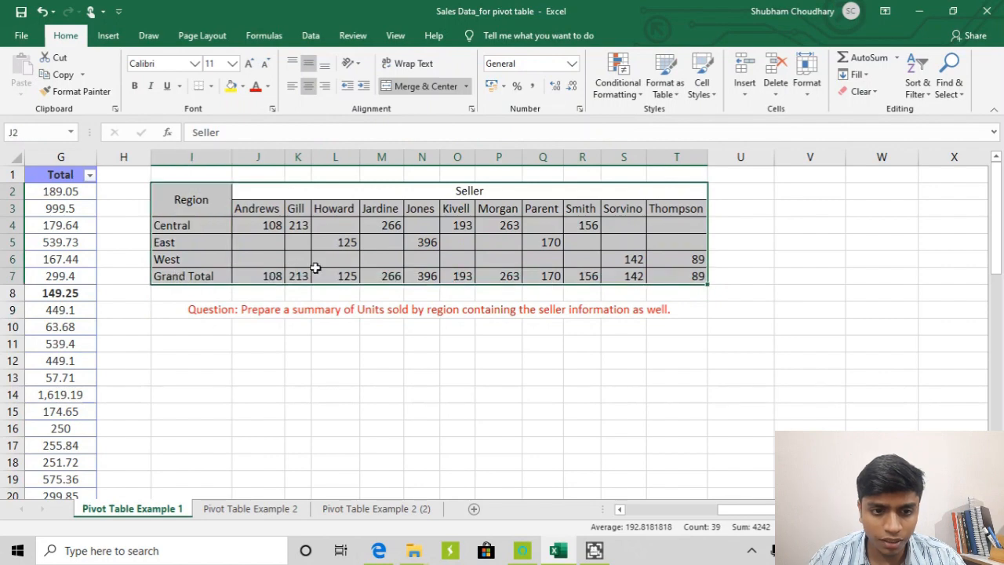
{"action": "left_click_drag", "start_coordinate": [134, 172], "coordinate": [139, 279]}
{"action": "left_click", "coordinate": [202, 307]}
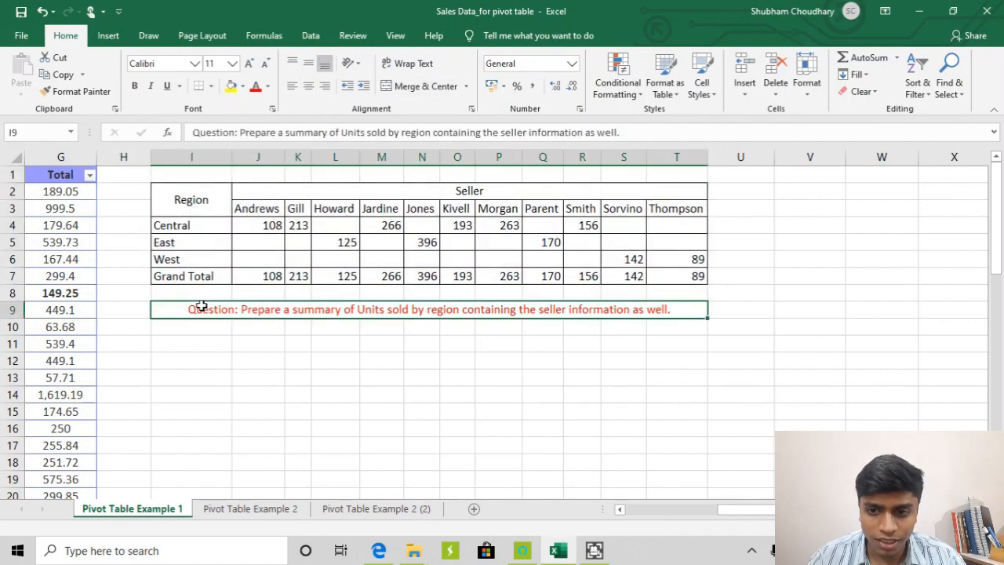
{"action": "left_click_drag", "start_coordinate": [741, 177], "coordinate": [139, 280]}
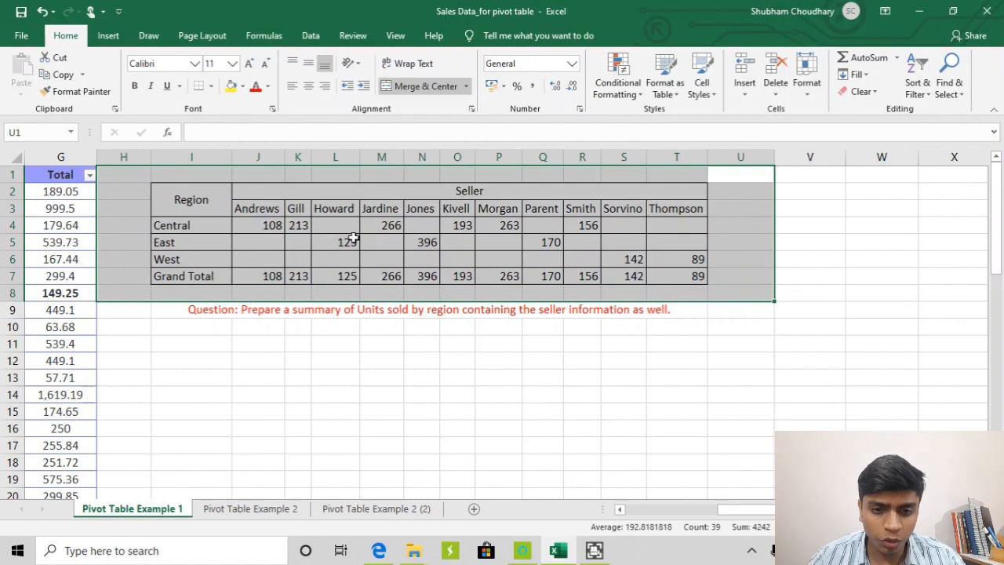
{"action": "left_click", "coordinate": [321, 314]}
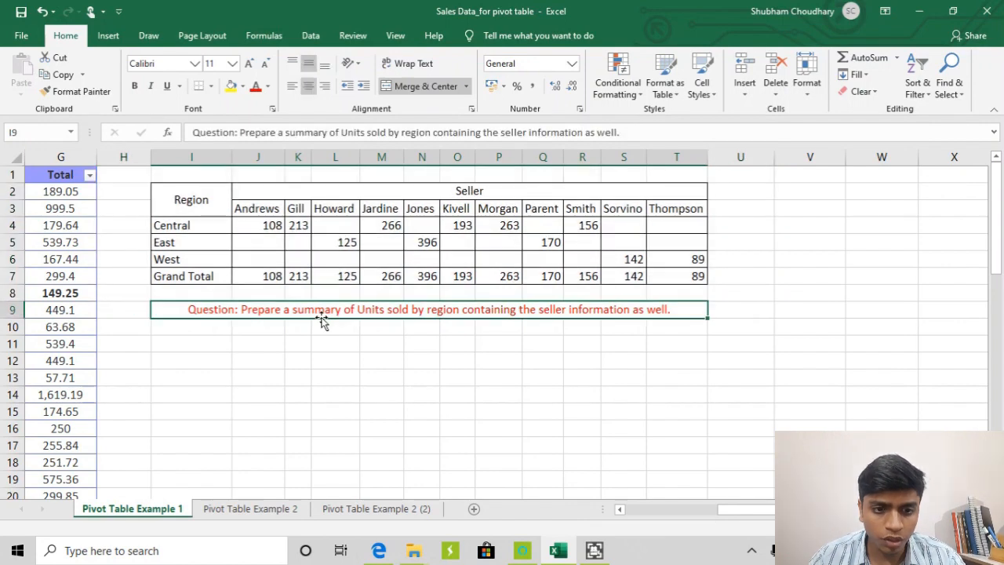
{"action": "left_click", "coordinate": [439, 201]}
{"action": "scroll", "coordinate": [581, 245], "scroll_direction": "left", "scroll_amount": 3}
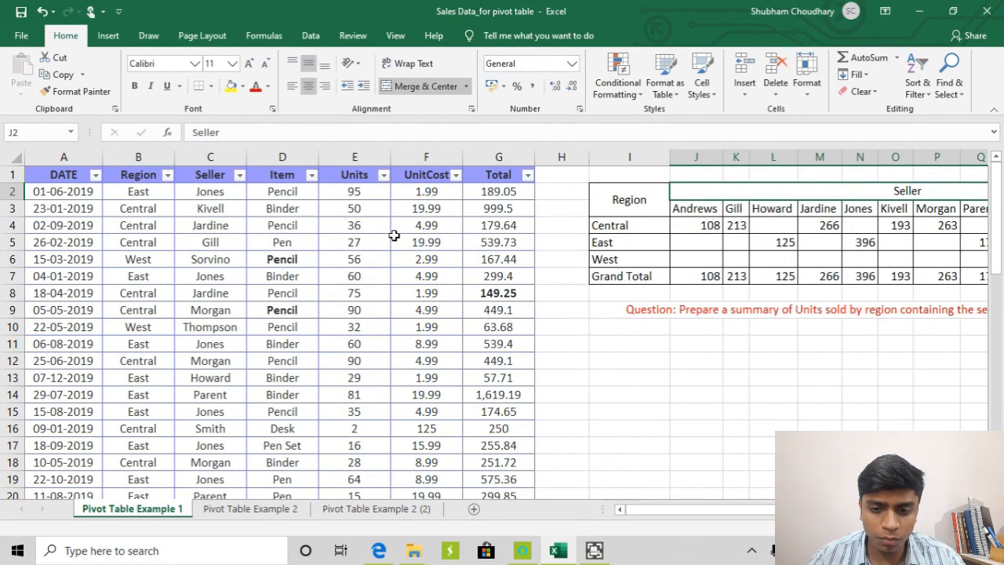
{"action": "left_click", "coordinate": [684, 248]}
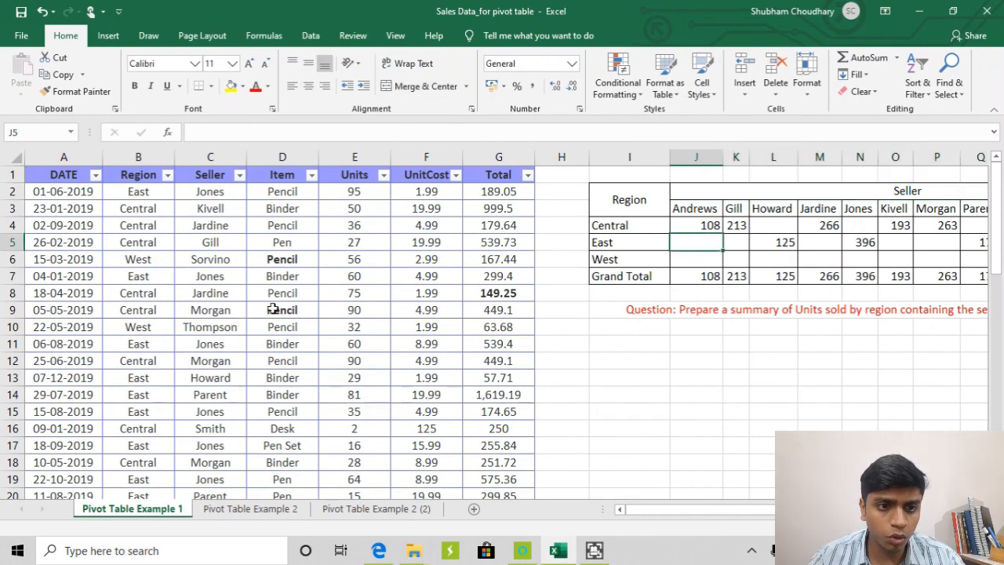
{"action": "left_click", "coordinate": [108, 36]}
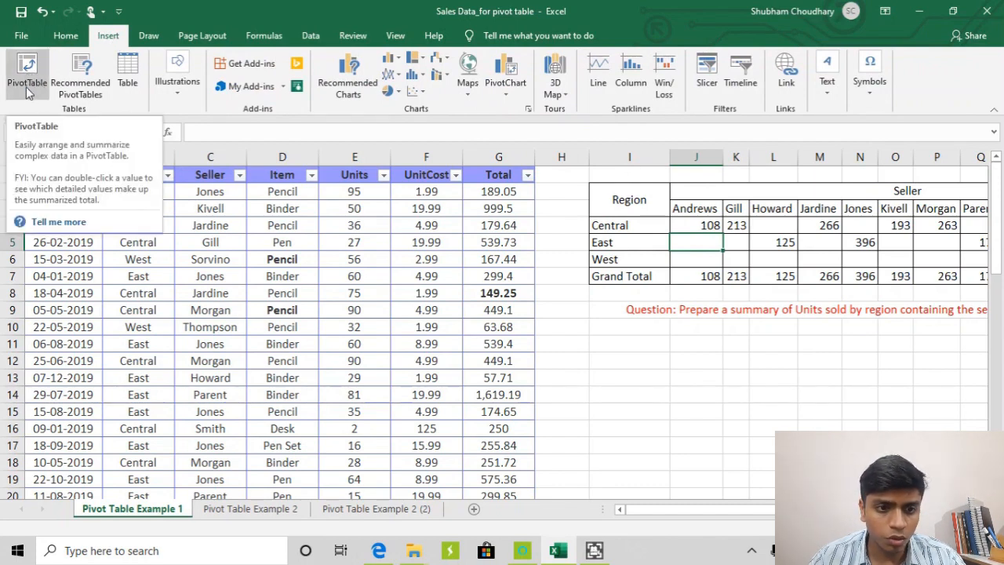
{"action": "left_click", "coordinate": [254, 276]}
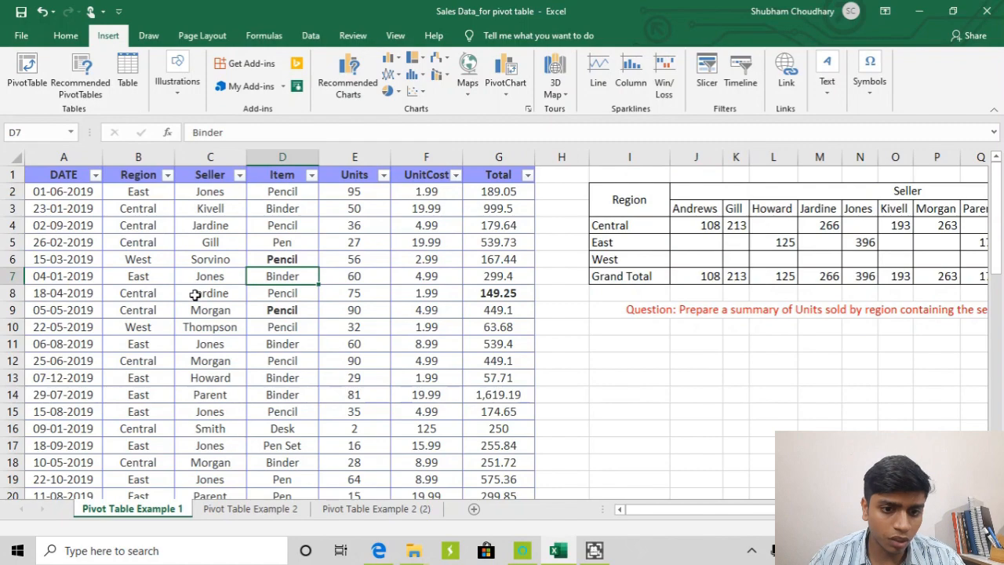
{"action": "left_click", "coordinate": [226, 223]}
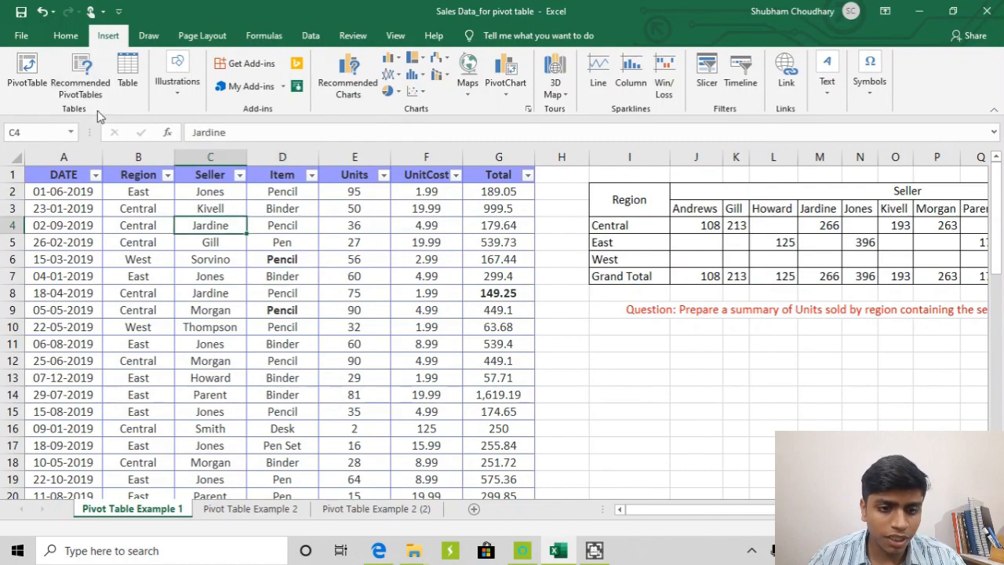
{"action": "left_click", "coordinate": [30, 73]}
{"action": "left_click_drag", "start_coordinate": [234, 111], "coordinate": [316, 247]}
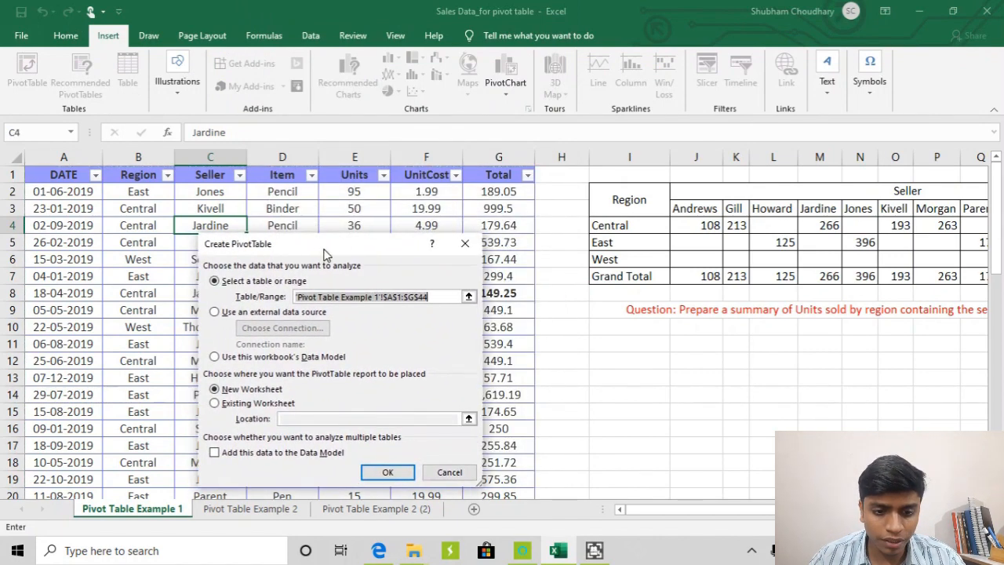
{"action": "left_click_drag", "start_coordinate": [317, 250], "coordinate": [315, 242]}
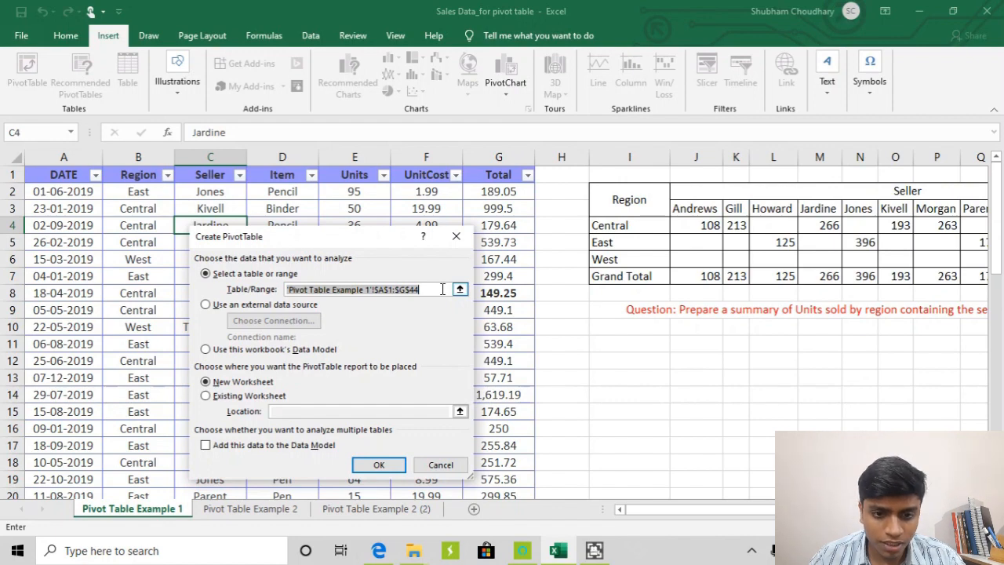
{"action": "mouse_move", "coordinate": [437, 290]}
{"action": "left_mouse_down"}
{"action": "mouse_move", "coordinate": [250, 293]}
{"action": "mouse_move", "coordinate": [420, 285]}
{"action": "left_mouse_up"}
{"action": "left_click_drag", "start_coordinate": [80, 174], "coordinate": [511, 440]}
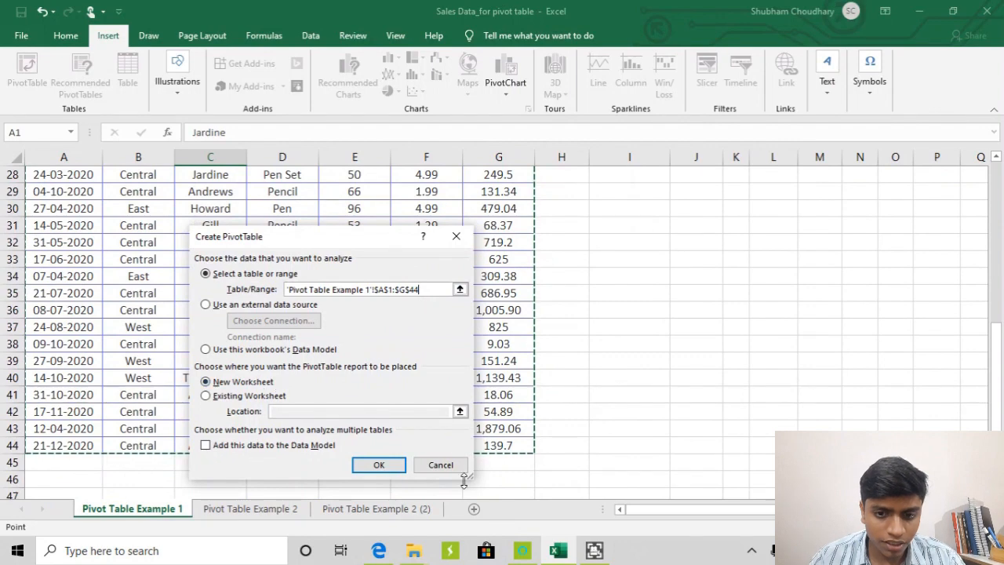
{"action": "left_click", "coordinate": [440, 464]}
{"action": "scroll", "coordinate": [414, 404], "scroll_direction": "up", "scroll_amount": 9}
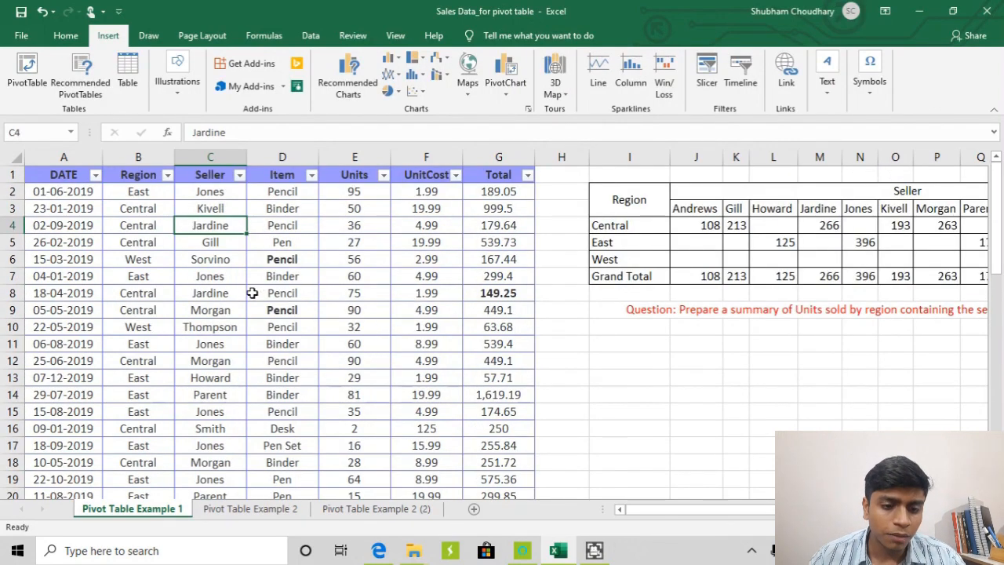
Step: Insert a PivotTable on a new worksheet from range A1:G44 of the Pivot Table Example 1 sheet
{"action": "left_click", "coordinate": [218, 256]}
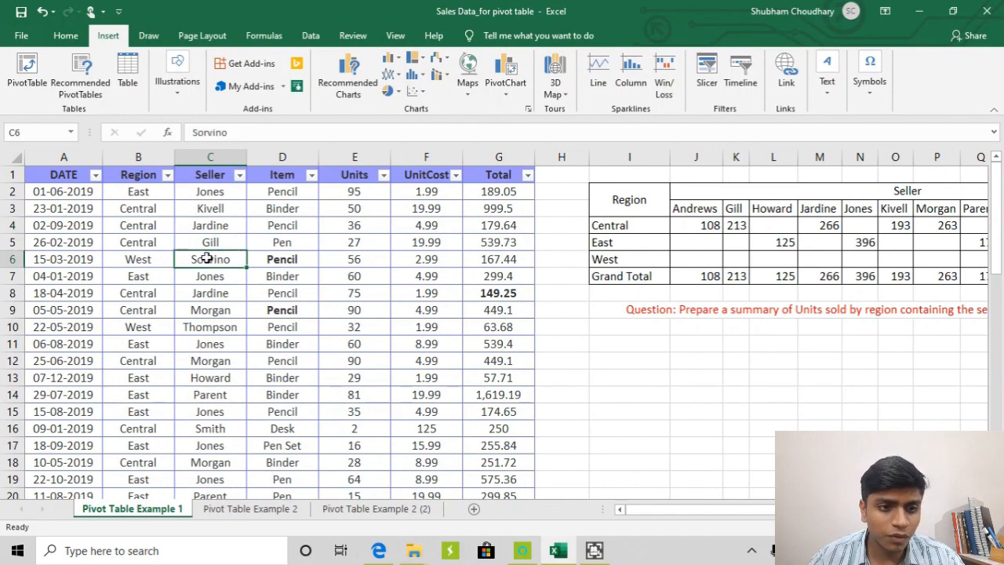
{"action": "left_click", "coordinate": [24, 77]}
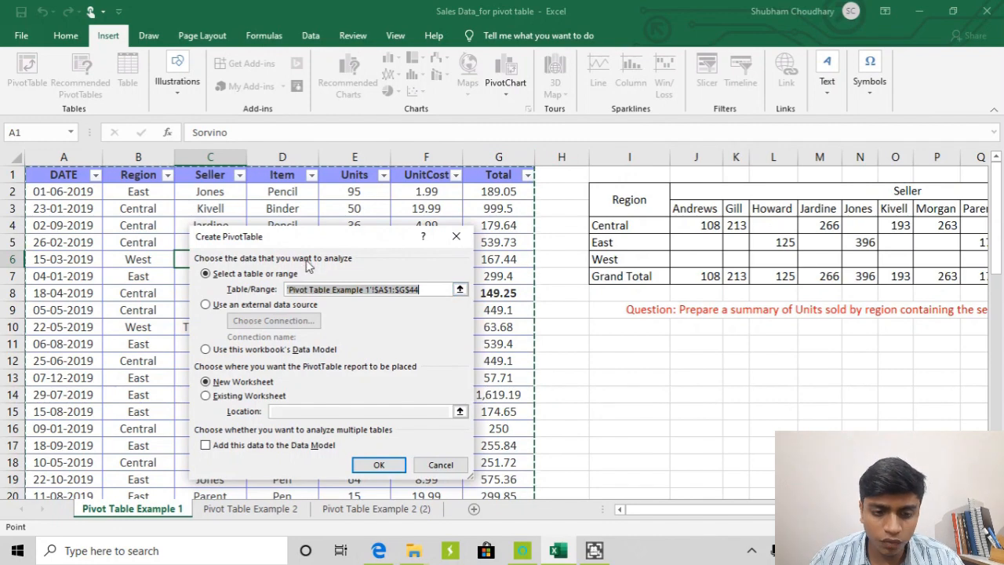
{"action": "left_click_drag", "start_coordinate": [320, 244], "coordinate": [290, 157]}
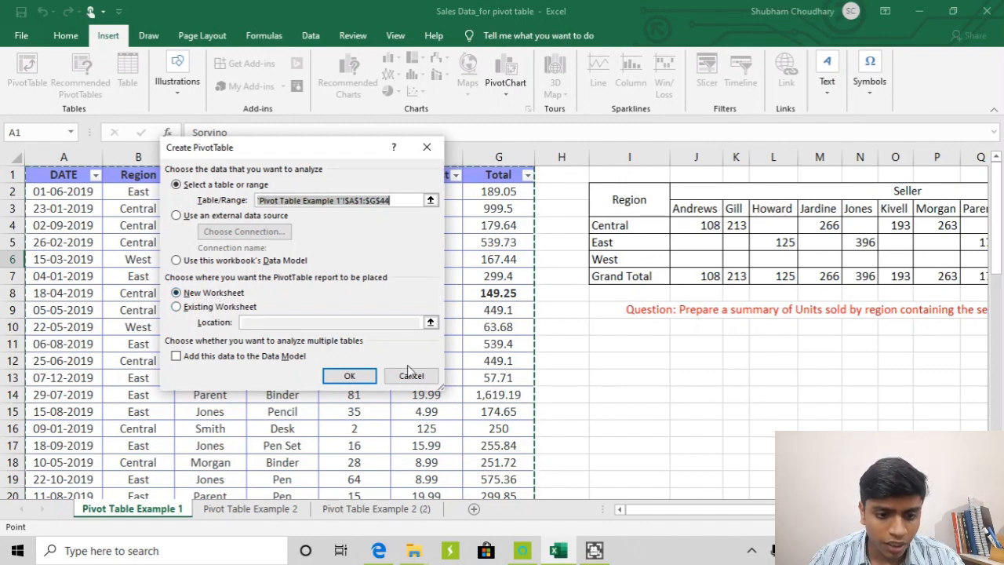
{"action": "left_click", "coordinate": [350, 375]}
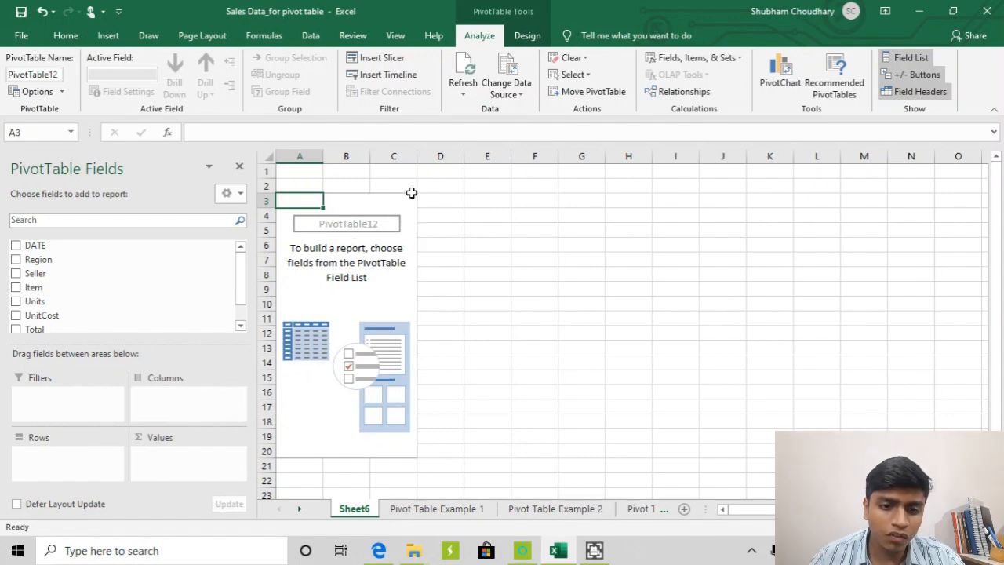
Step: Delete the Sheet6 worksheet that holds the empty PivotTable
{"action": "left_click_drag", "start_coordinate": [419, 186], "coordinate": [215, 502]}
{"action": "scroll", "coordinate": [235, 313], "scroll_direction": "up", "scroll_amount": 3}
{"action": "left_click", "coordinate": [137, 314]}
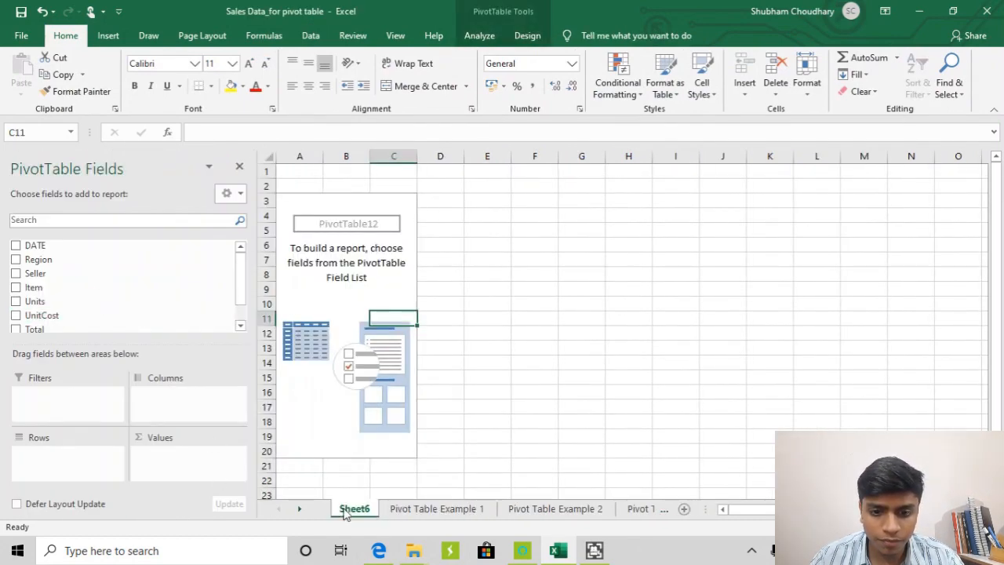
{"action": "right_click", "coordinate": [347, 514]}
{"action": "left_click", "coordinate": [384, 358]}
{"action": "left_click", "coordinate": [456, 316]}
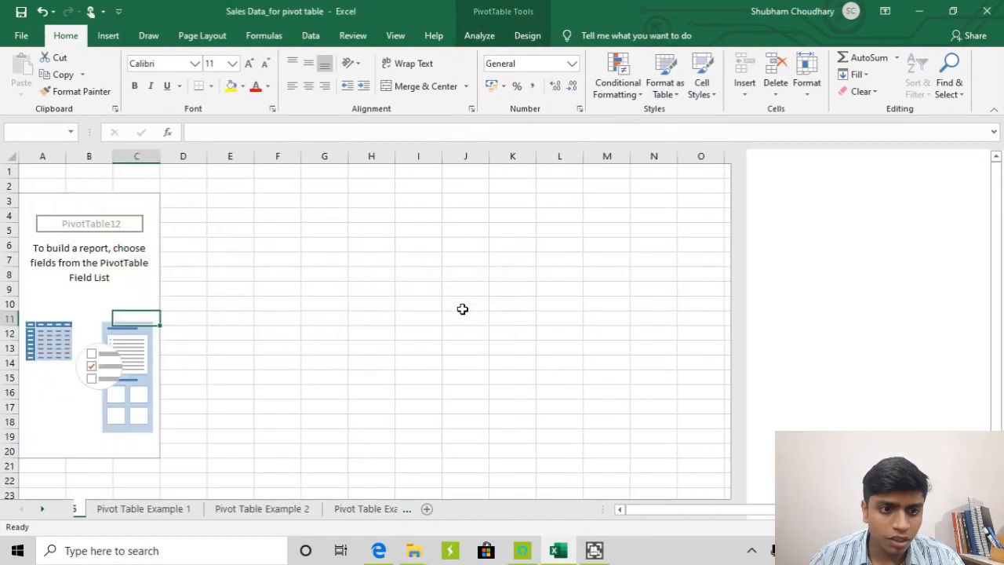
Step: Insert a PivotTable from range A1:G44 at cell I11 of the existing Pivot Table Example 1 sheet
{"action": "left_click", "coordinate": [108, 36]}
{"action": "left_click", "coordinate": [261, 242]}
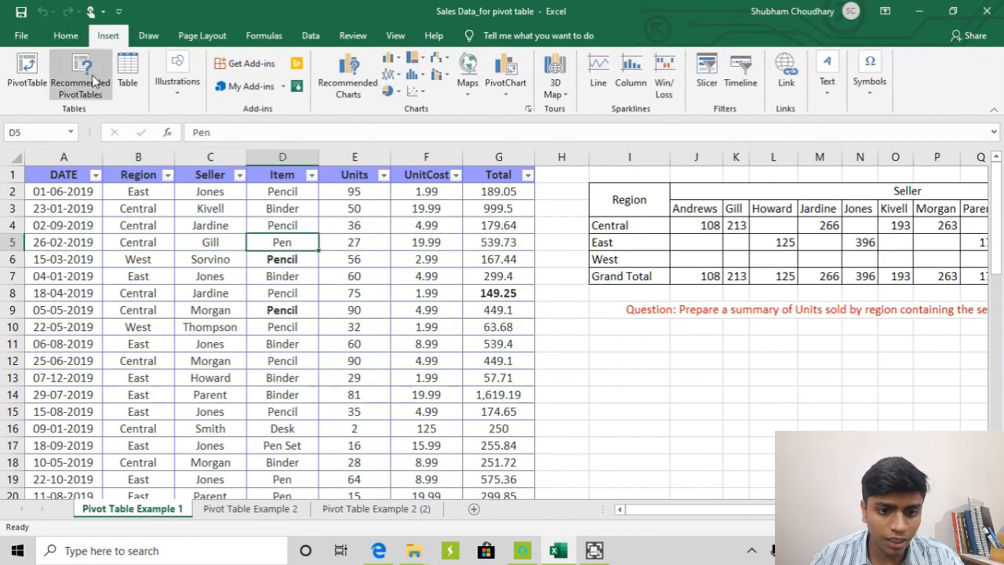
{"action": "left_click", "coordinate": [25, 69]}
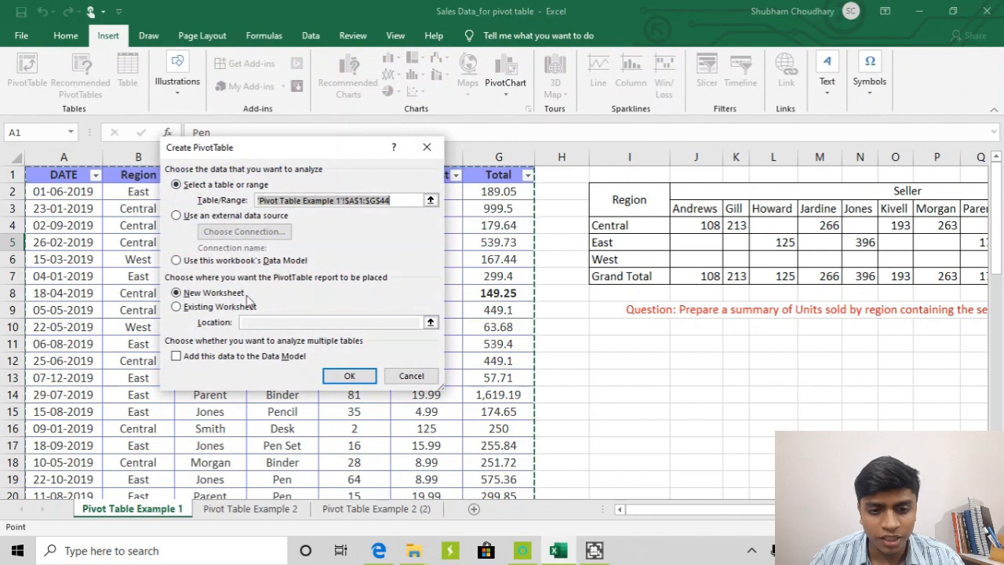
{"action": "left_click", "coordinate": [220, 307]}
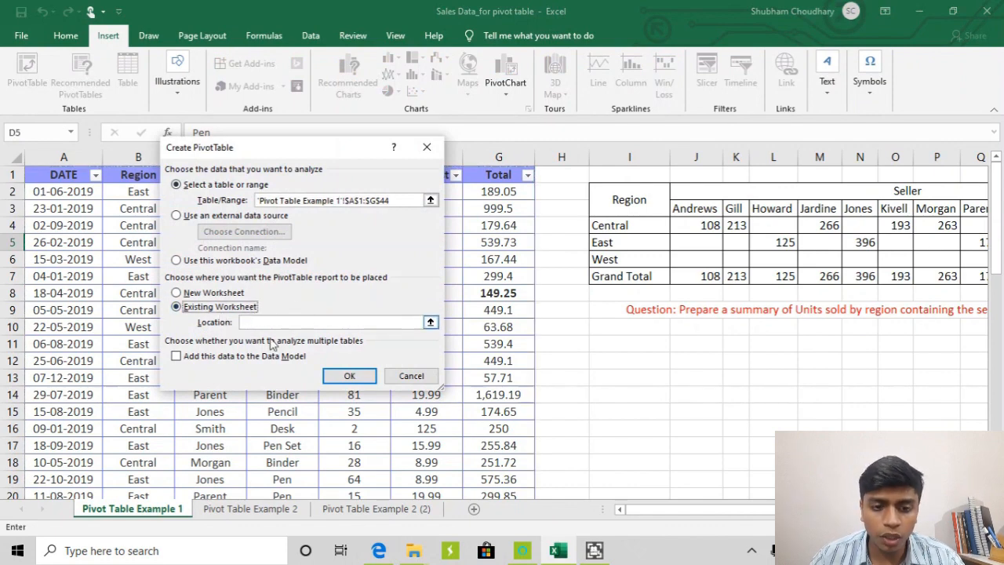
{"action": "left_click", "coordinate": [271, 323]}
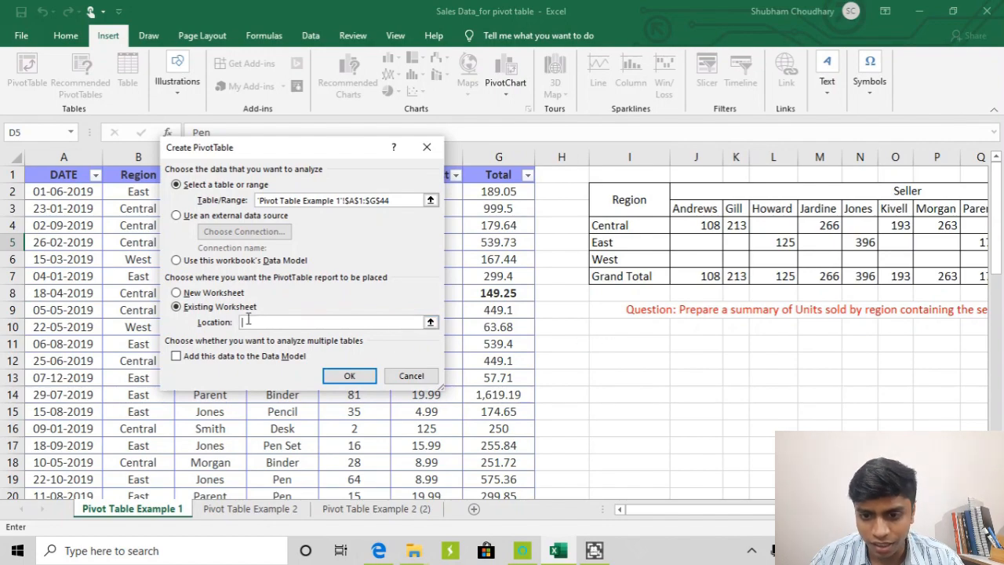
{"action": "left_click", "coordinate": [625, 347]}
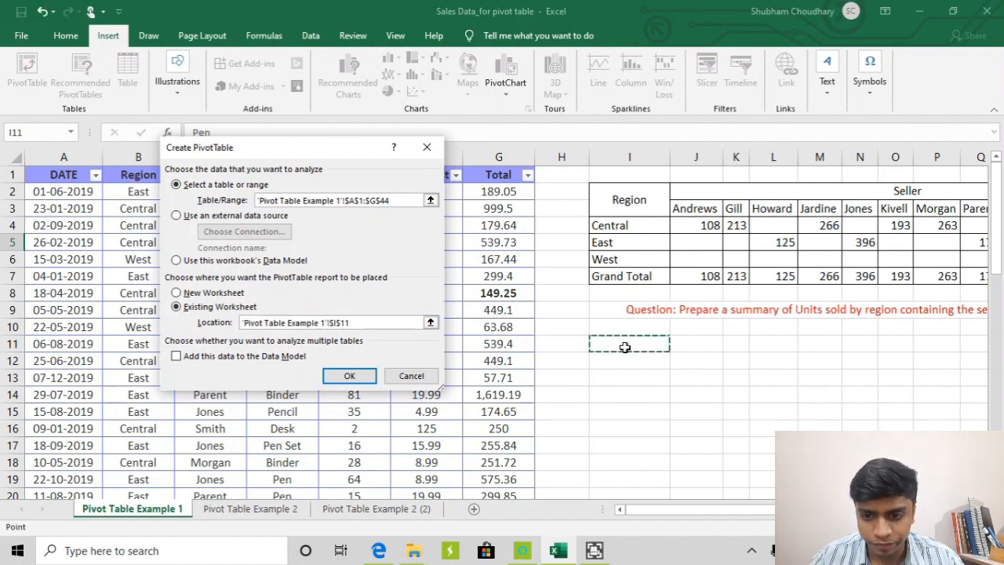
{"action": "left_click", "coordinate": [358, 375]}
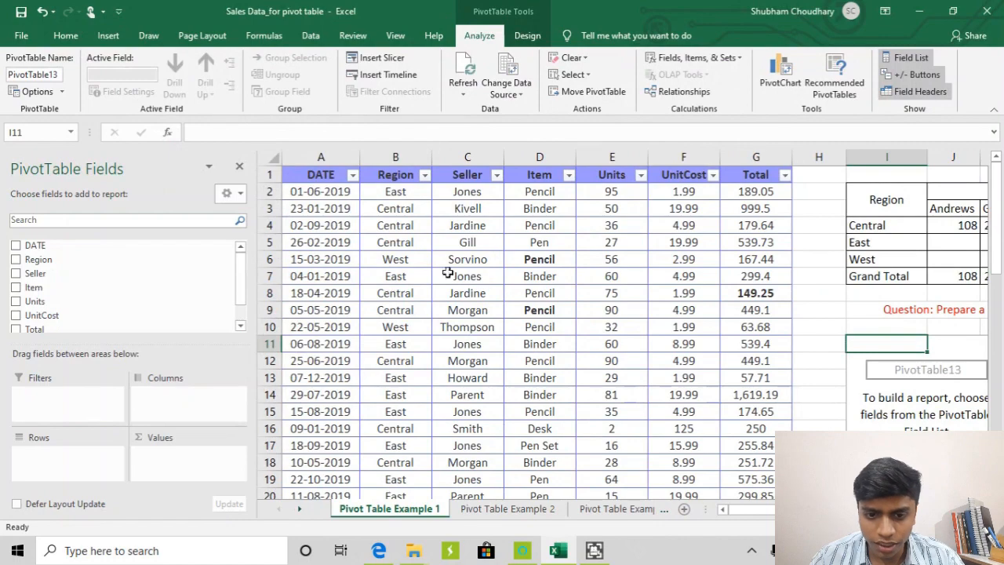
Step: Examine the empty PivotTable area together with the question and the sample summary table above it
{"action": "scroll", "coordinate": [593, 320], "scroll_direction": "right", "scroll_amount": 10}
{"action": "scroll", "coordinate": [608, 328], "scroll_direction": "right", "scroll_amount": 2}
{"action": "scroll", "coordinate": [515, 303], "scroll_direction": "left", "scroll_amount": 2}
{"action": "scroll", "coordinate": [480, 354], "scroll_direction": "left", "scroll_amount": 2}
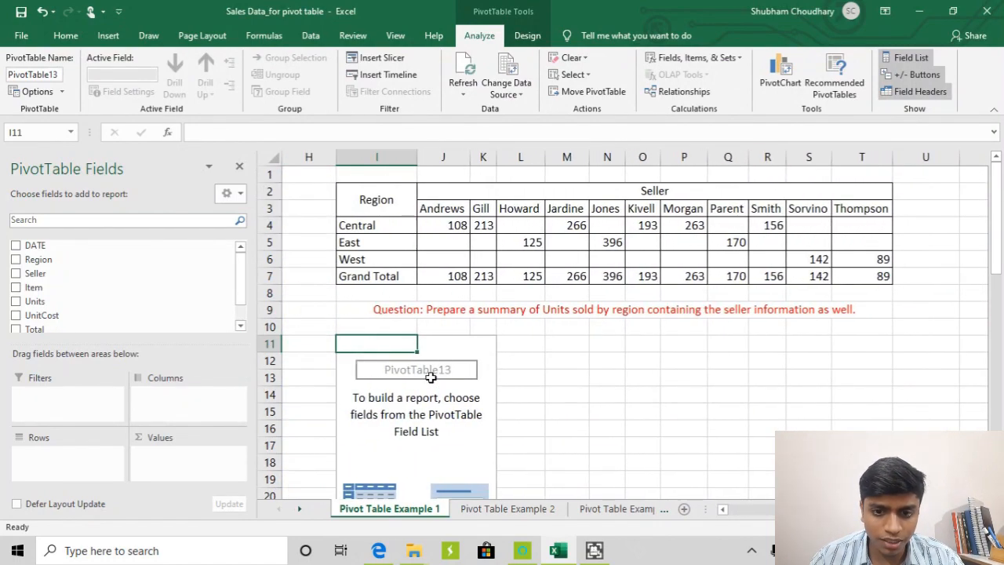
{"action": "scroll", "coordinate": [425, 372], "scroll_direction": "down", "scroll_amount": 2}
{"action": "scroll", "coordinate": [411, 312], "scroll_direction": "up", "scroll_amount": 2}
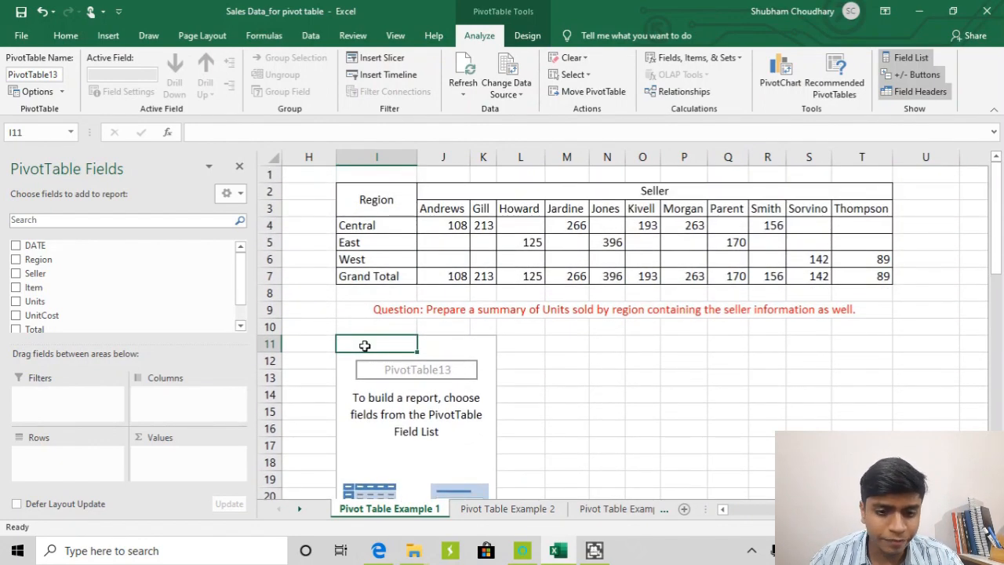
{"action": "scroll", "coordinate": [402, 360], "scroll_direction": "down", "scroll_amount": 1}
{"action": "scroll", "coordinate": [392, 369], "scroll_direction": "up", "scroll_amount": 1}
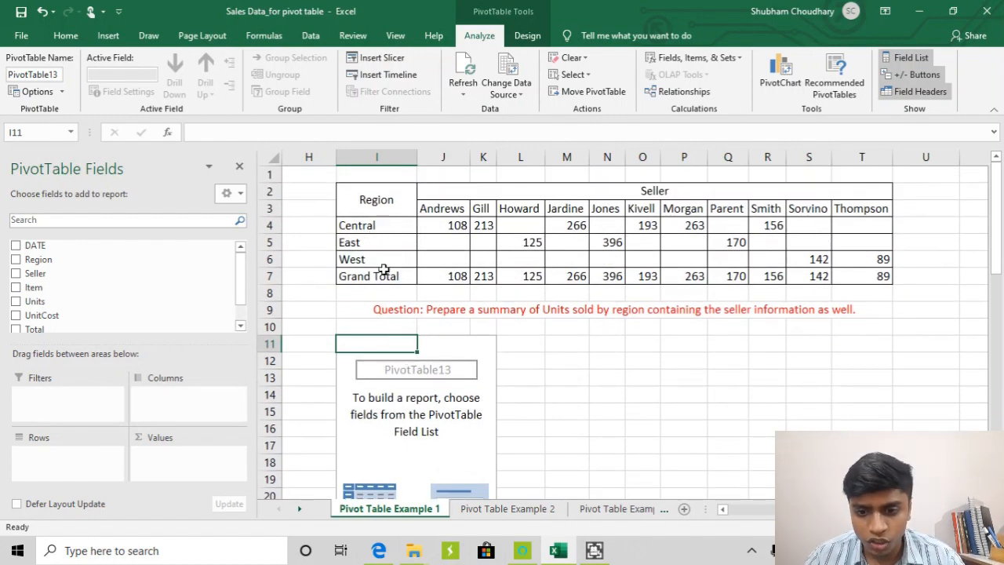
Step: Select the question cell outside the PivotTable, and return to cells inside the PivotTable to bring back its field list
{"action": "left_click", "coordinate": [563, 313]}
{"action": "scroll", "coordinate": [435, 332], "scroll_direction": "left", "scroll_amount": 3}
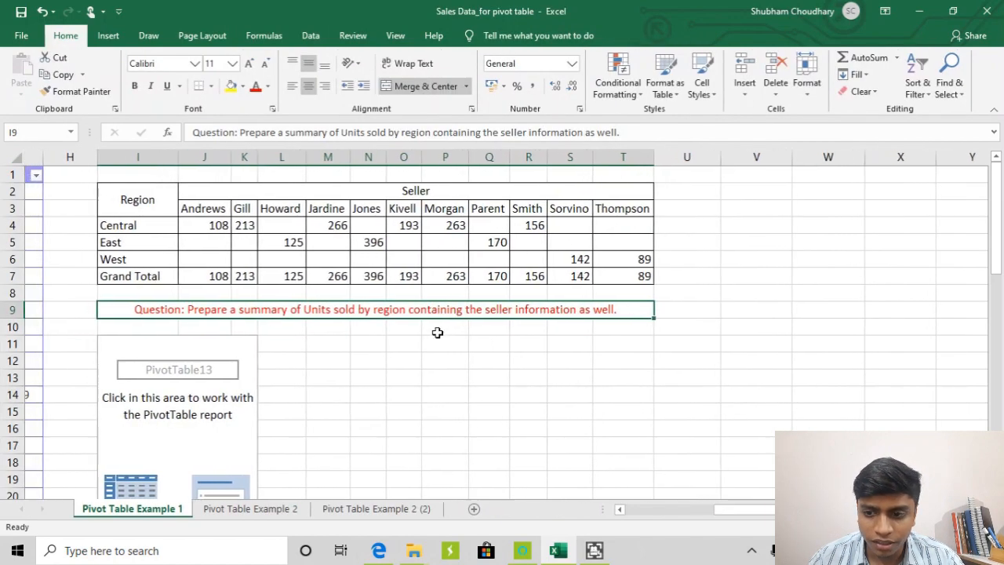
{"action": "left_click", "coordinate": [293, 426]}
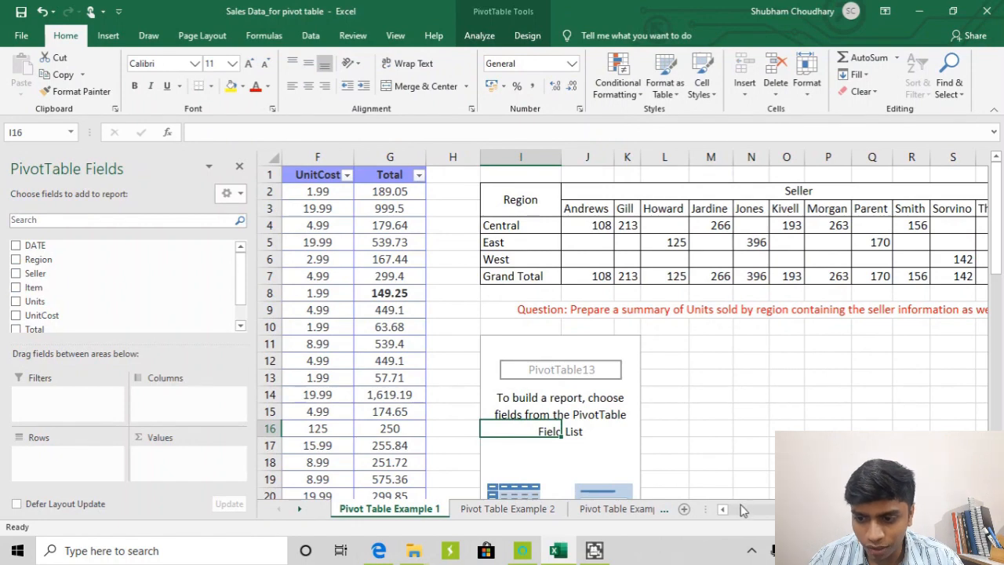
{"action": "scroll", "coordinate": [635, 325], "scroll_direction": "right", "scroll_amount": 1}
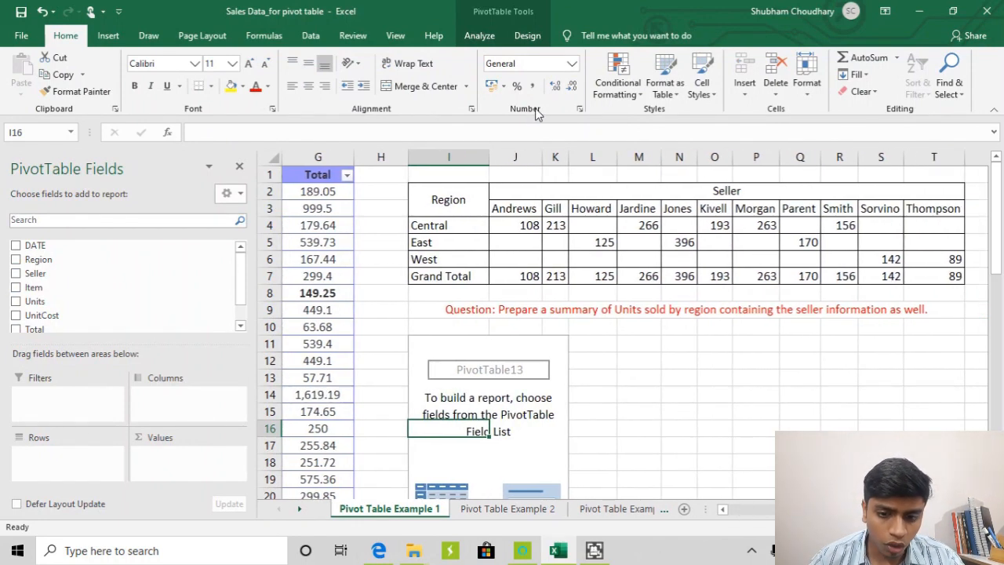
{"action": "left_click", "coordinate": [494, 338]}
{"action": "key", "text": "Down"}
{"action": "key", "text": "Down"}
{"action": "key", "text": "Down"}
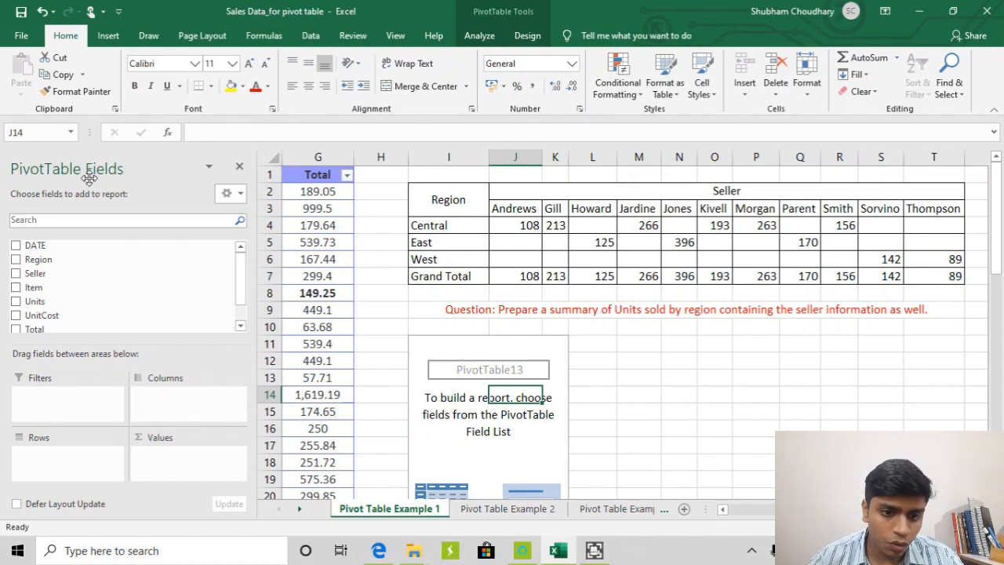
Step: Compare the available PivotTable fields with the region labels, seller headings and unit values in the sample summary table
{"action": "mouse_move", "coordinate": [243, 273]}
{"action": "left_mouse_down"}
{"action": "mouse_move", "coordinate": [247, 302]}
{"action": "mouse_move", "coordinate": [243, 268]}
{"action": "left_mouse_up"}
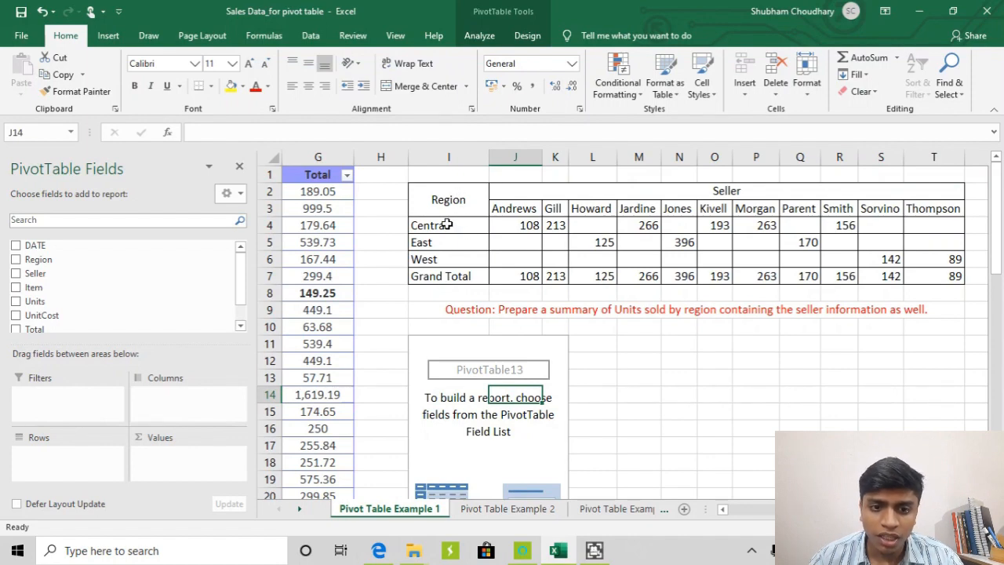
{"action": "left_click_drag", "start_coordinate": [448, 225], "coordinate": [448, 242]}
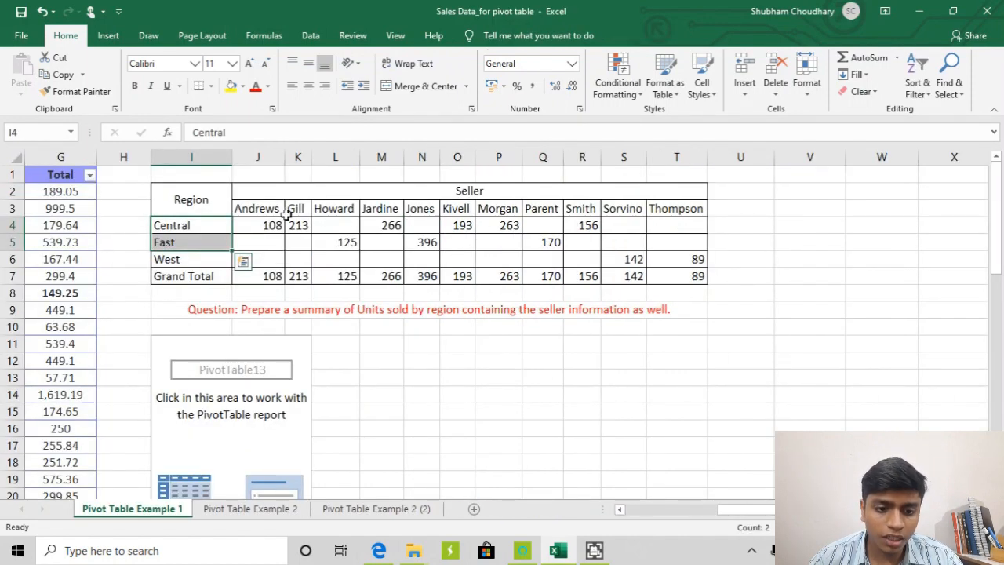
{"action": "left_click", "coordinate": [276, 209]}
{"action": "left_click", "coordinate": [295, 225]}
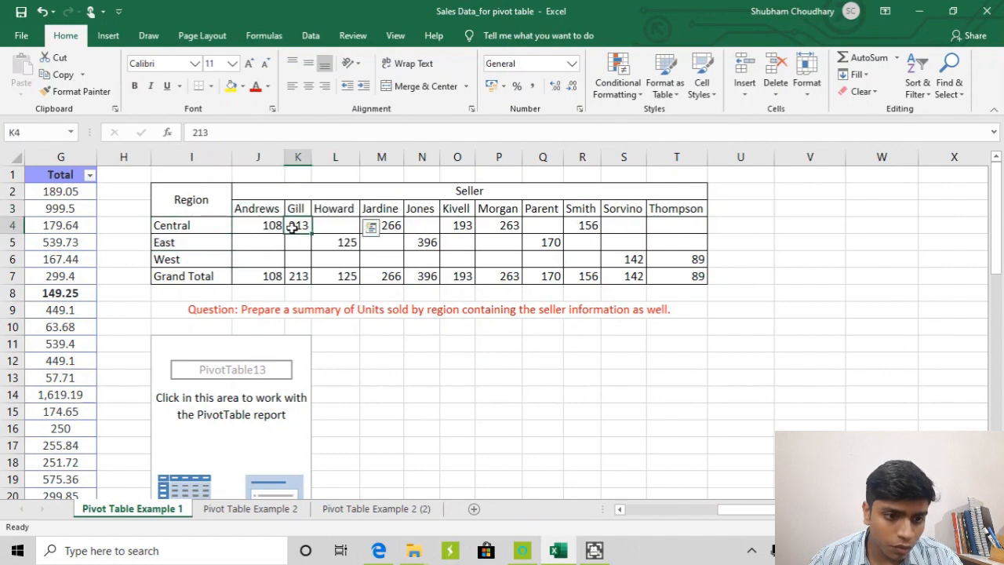
{"action": "left_click", "coordinate": [235, 428]}
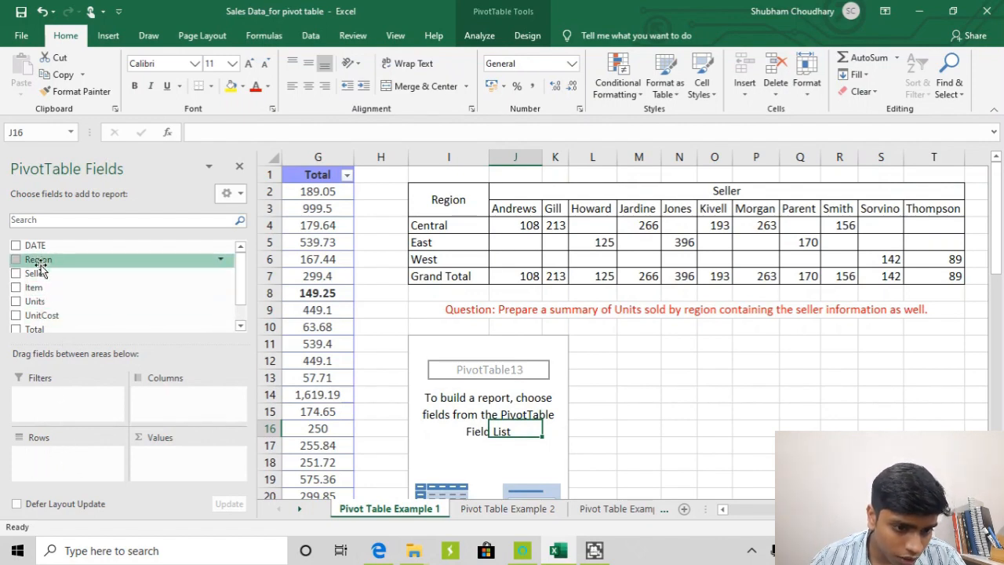
Step: Add Region to the PivotTable rows and check the resulting row labels
{"action": "left_click_drag", "start_coordinate": [37, 259], "coordinate": [59, 462]}
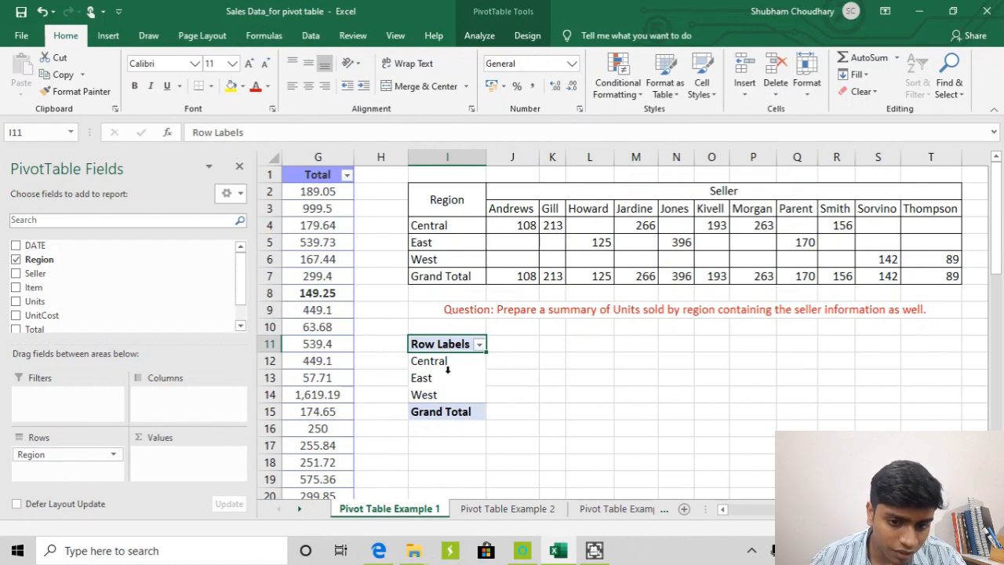
{"action": "left_click_drag", "start_coordinate": [440, 361], "coordinate": [663, 357]}
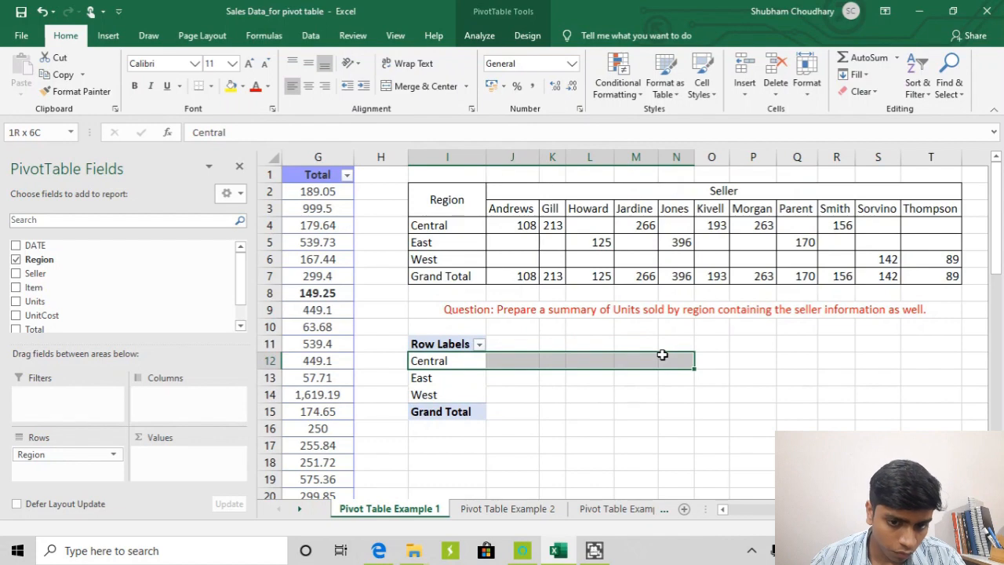
{"action": "left_click", "coordinate": [462, 378]}
{"action": "left_click_drag", "start_coordinate": [455, 348], "coordinate": [442, 404]}
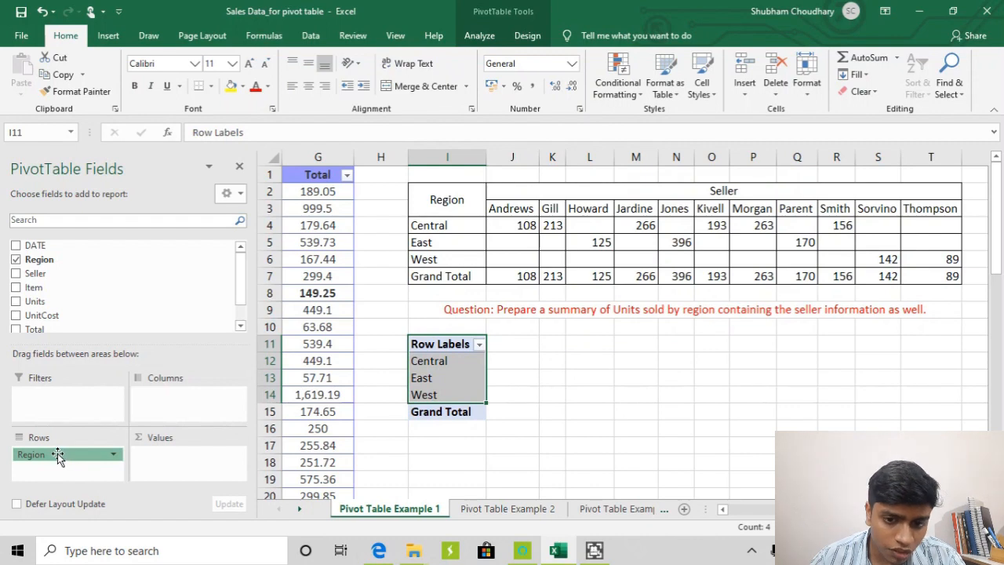
Step: Move Region from the PivotTable rows to the columns and check the region headings
{"action": "left_click_drag", "start_coordinate": [57, 453], "coordinate": [157, 406]}
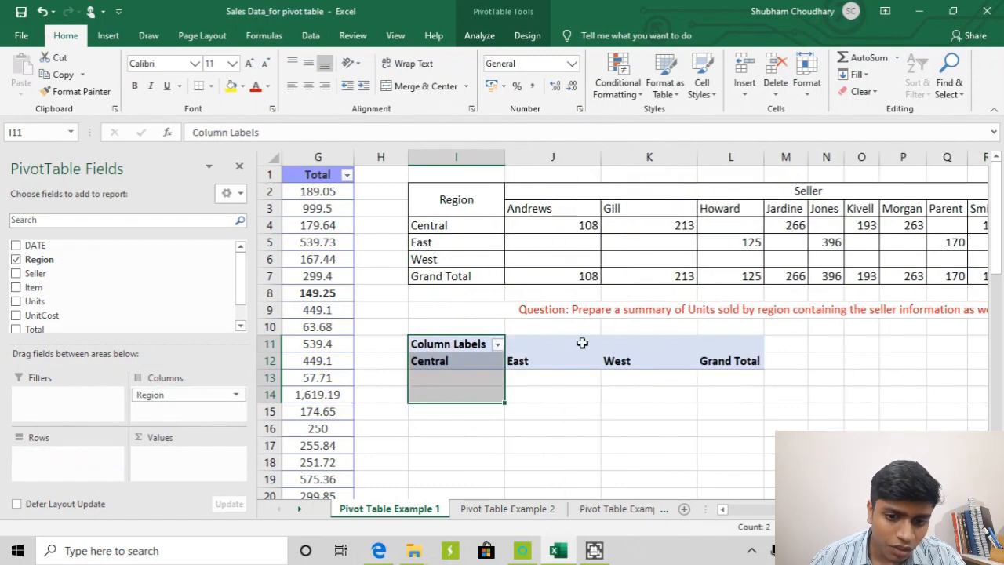
{"action": "left_click", "coordinate": [175, 395]}
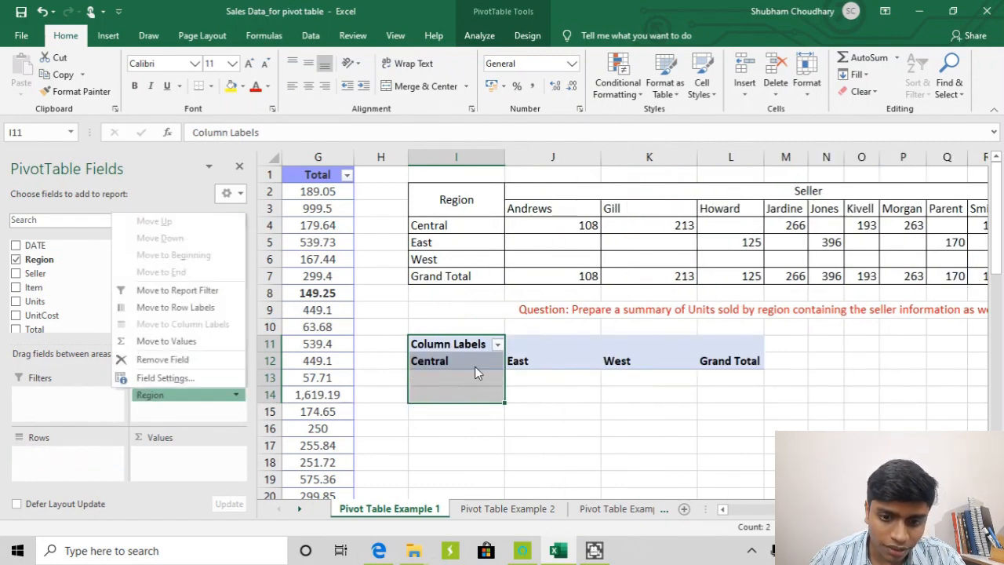
{"action": "left_click", "coordinate": [474, 366]}
{"action": "left_click_drag", "start_coordinate": [474, 361], "coordinate": [495, 462]}
{"action": "left_click_drag", "start_coordinate": [523, 213], "coordinate": [518, 377]}
{"action": "left_click", "coordinate": [633, 209]}
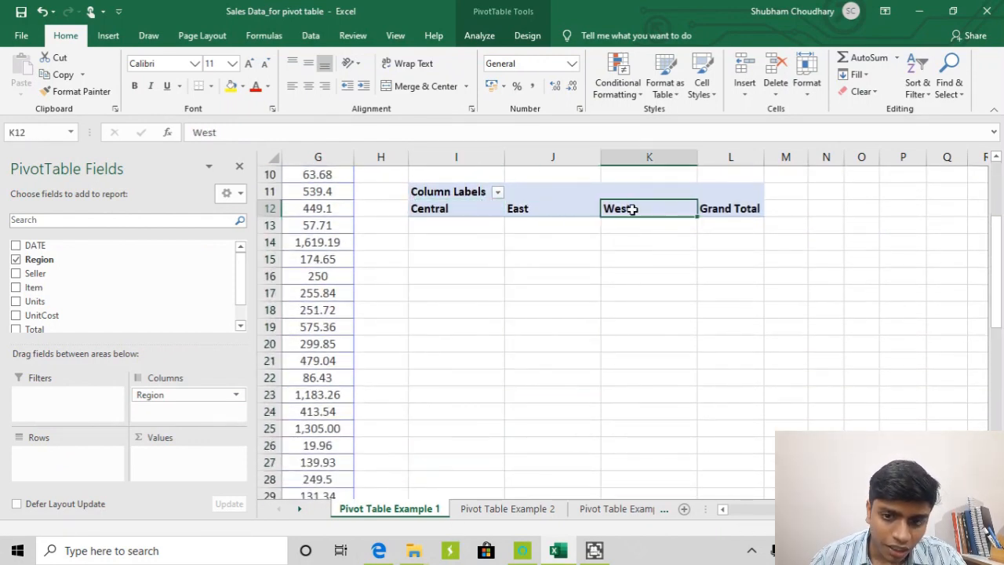
{"action": "scroll", "coordinate": [625, 272], "scroll_direction": "up", "scroll_amount": 1}
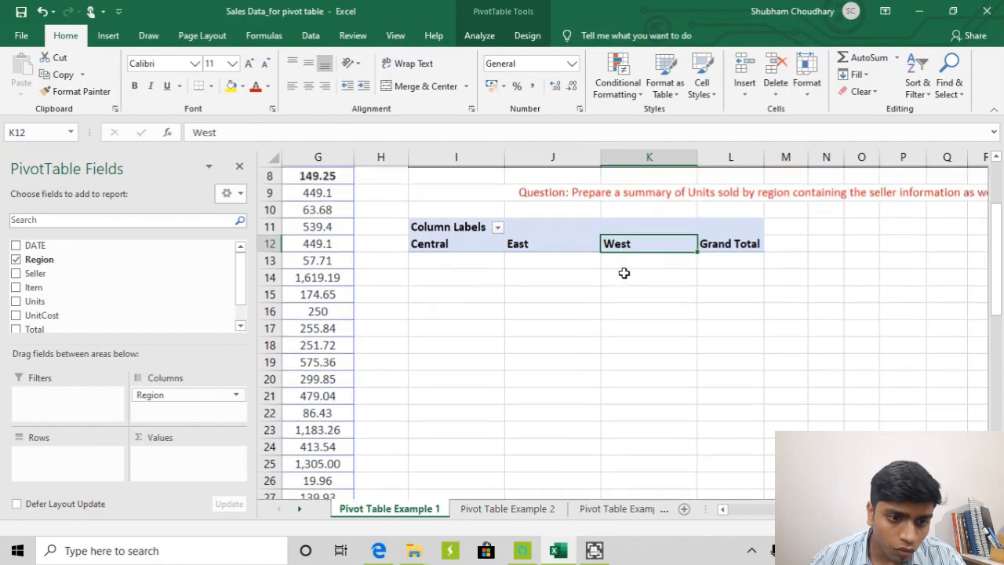
Step: Add Seller as the PivotTable rows and the sum of Units as its values
{"action": "left_click", "coordinate": [15, 274]}
{"action": "left_click", "coordinate": [15, 275]}
{"action": "left_click", "coordinate": [14, 275]}
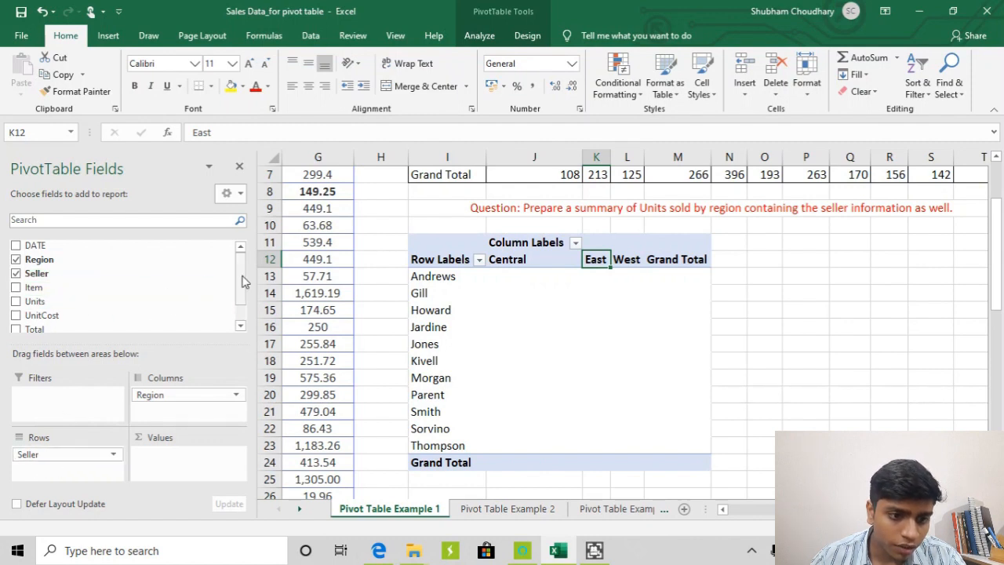
{"action": "left_click", "coordinate": [240, 326]}
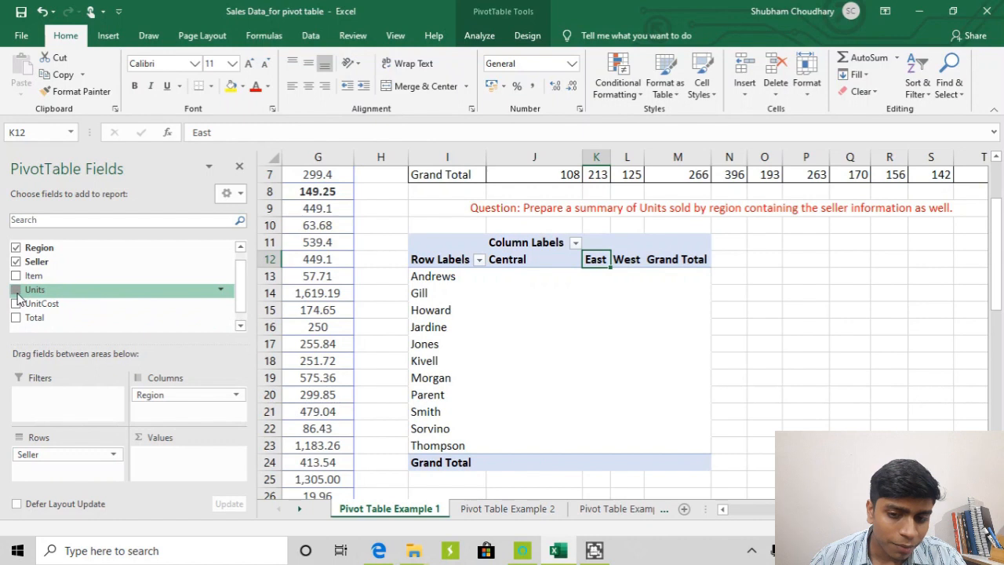
{"action": "left_click", "coordinate": [16, 290]}
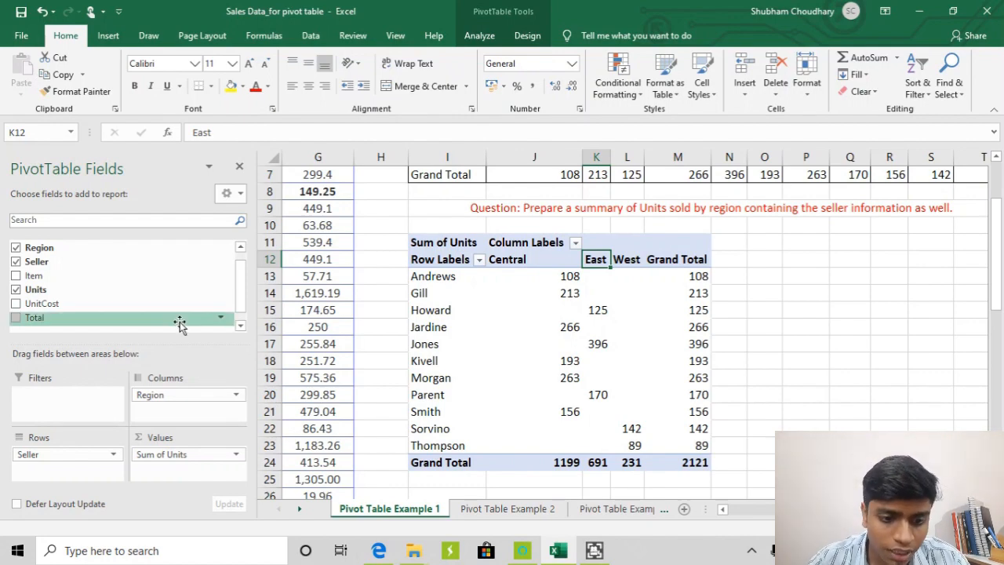
{"action": "left_click", "coordinate": [174, 459]}
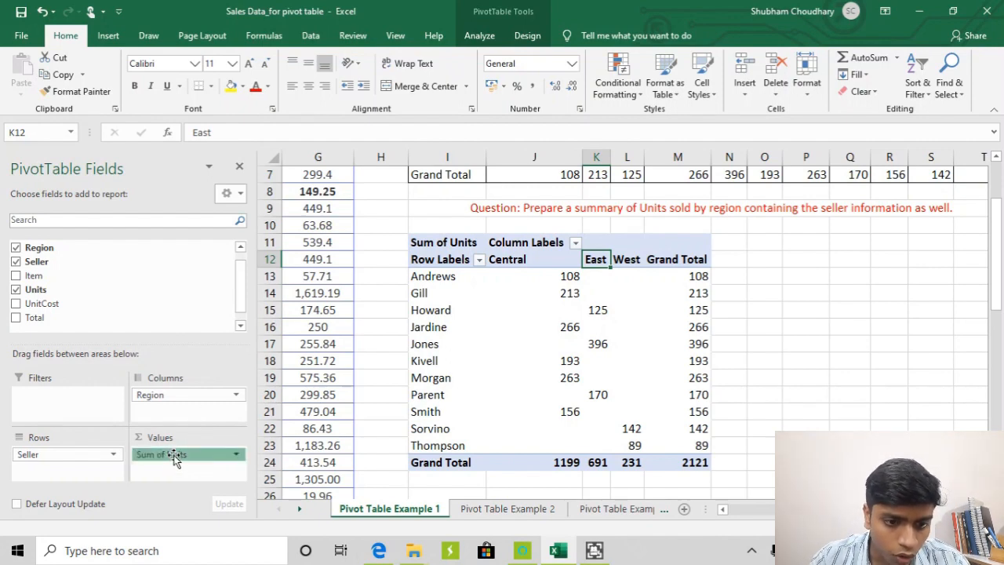
{"action": "left_click", "coordinate": [218, 480]}
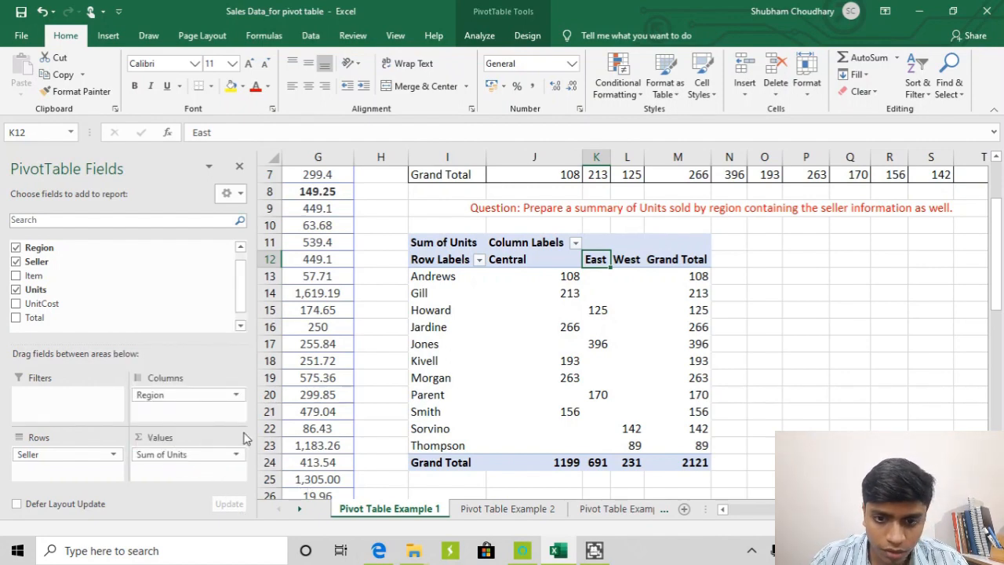
Step: Examine the seller rows and the Central, East, West and Grand Total columns of the PivotTable
{"action": "left_click", "coordinate": [471, 301]}
{"action": "left_click", "coordinate": [471, 304]}
{"action": "left_click", "coordinate": [563, 326]}
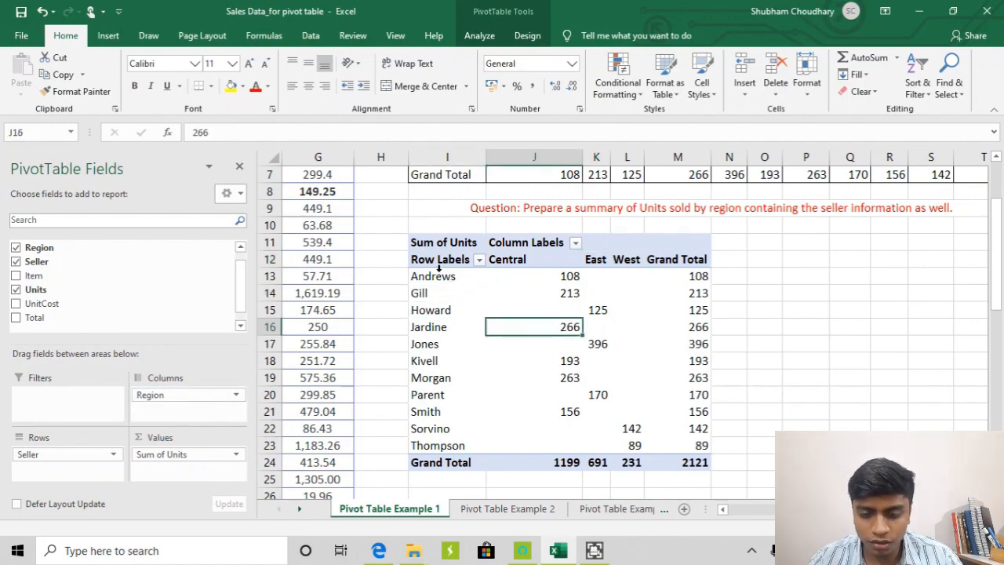
{"action": "left_click_drag", "start_coordinate": [443, 276], "coordinate": [421, 376]}
{"action": "left_click", "coordinate": [411, 326]}
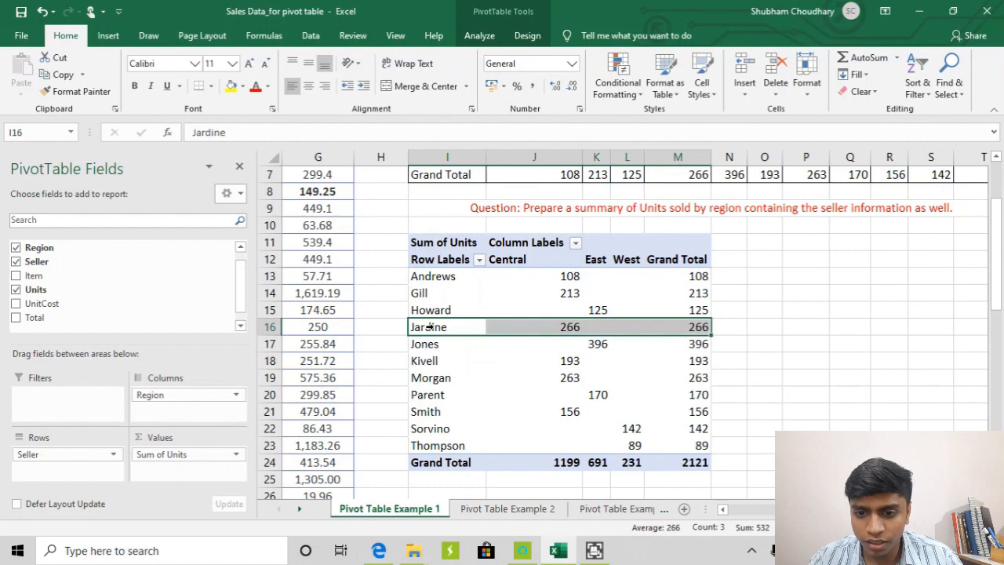
{"action": "left_click_drag", "start_coordinate": [525, 259], "coordinate": [502, 377]}
{"action": "left_click_drag", "start_coordinate": [608, 260], "coordinate": [633, 348]}
{"action": "left_click_drag", "start_coordinate": [680, 263], "coordinate": [673, 348]}
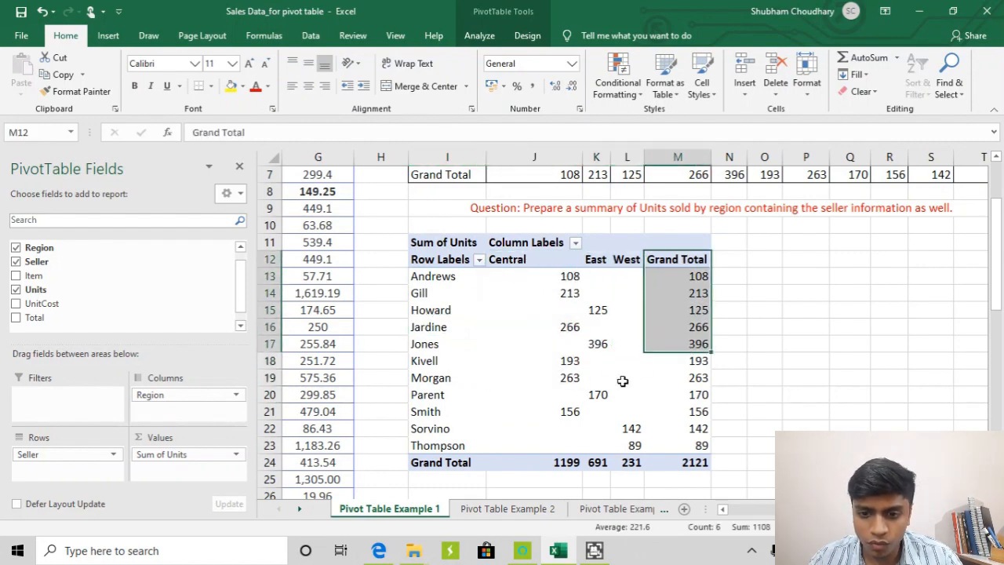
Step: Review the PivotTable's Grand Total values and compare its layout with the sample summary table
{"action": "left_click", "coordinate": [624, 381]}
{"action": "left_click_drag", "start_coordinate": [704, 275], "coordinate": [694, 464]}
{"action": "scroll", "coordinate": [683, 396], "scroll_direction": "up", "scroll_amount": 2}
{"action": "scroll", "coordinate": [637, 382], "scroll_direction": "down", "scroll_amount": 2}
{"action": "scroll", "coordinate": [628, 383], "scroll_direction": "up", "scroll_amount": 2}
{"action": "left_click", "coordinate": [534, 411]}
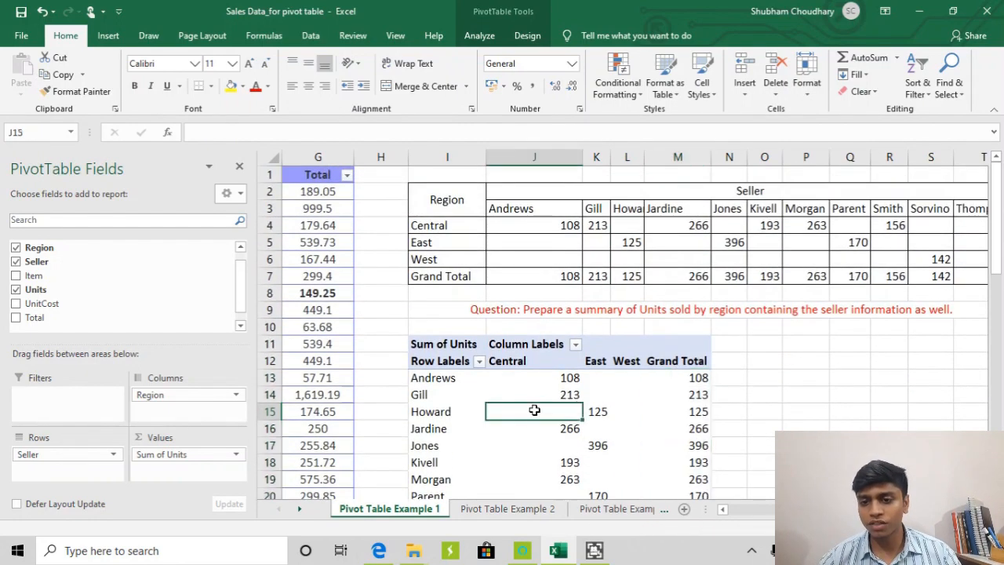
Step: Compare the PivotTable's seller rows and region columns with the layout of the sample summary table
{"action": "left_click_drag", "start_coordinate": [466, 188], "coordinate": [819, 272]}
{"action": "scroll", "coordinate": [443, 330], "scroll_direction": "down", "scroll_amount": 1}
{"action": "scroll", "coordinate": [426, 322], "scroll_direction": "up", "scroll_amount": 1}
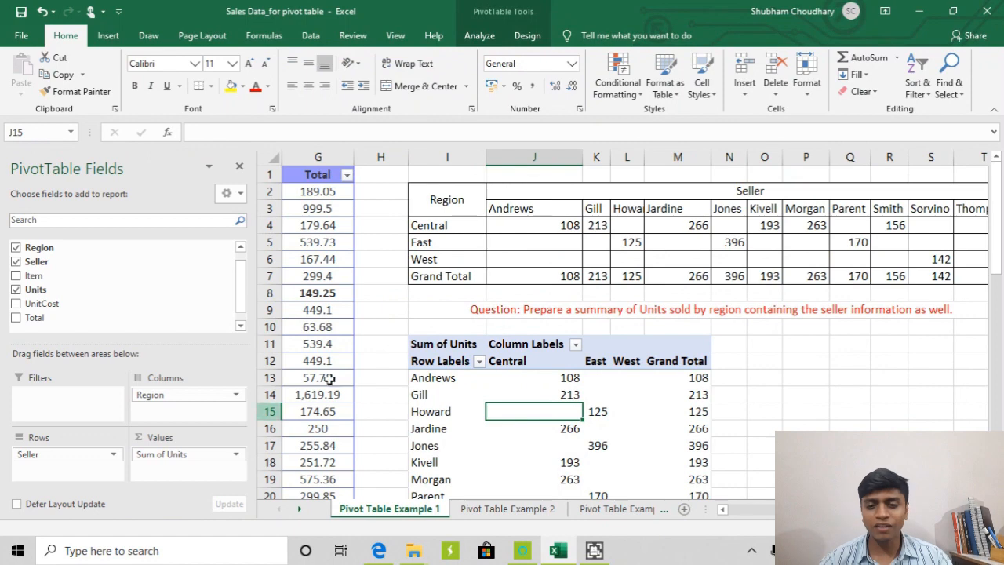
{"action": "scroll", "coordinate": [670, 334], "scroll_direction": "down", "scroll_amount": 2}
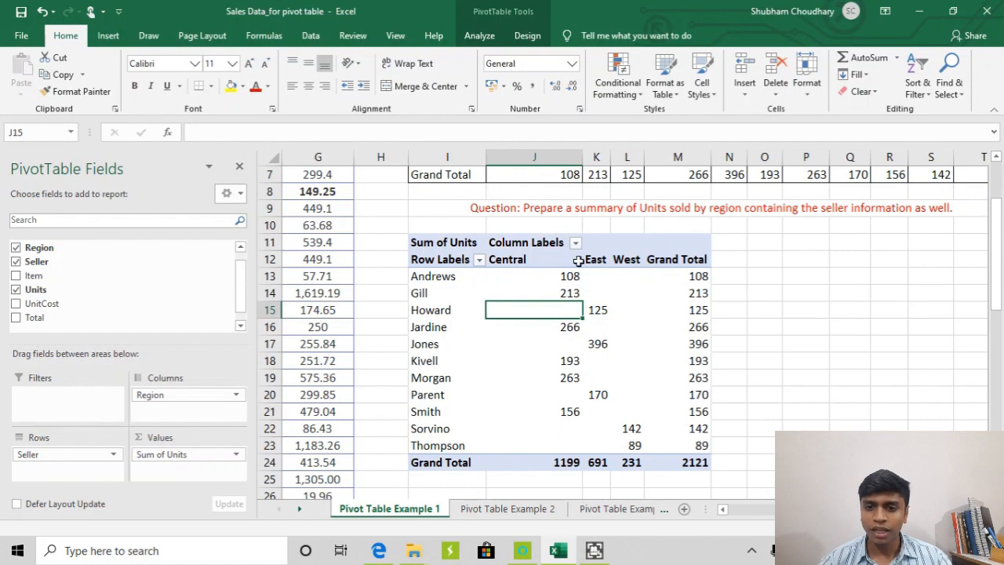
{"action": "scroll", "coordinate": [571, 316], "scroll_direction": "up", "scroll_amount": 1}
{"action": "scroll", "coordinate": [566, 333], "scroll_direction": "up", "scroll_amount": 1}
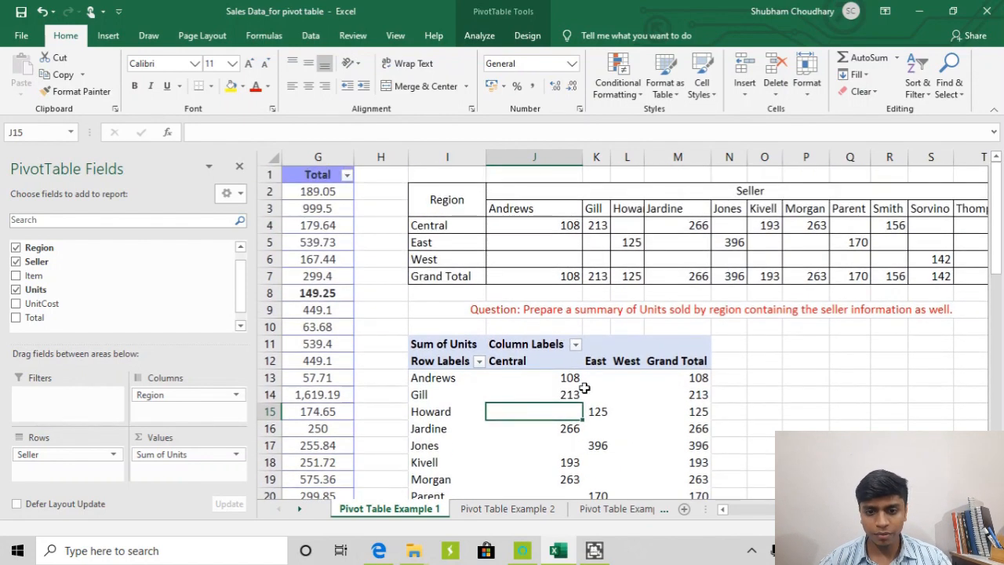
{"action": "left_click", "coordinate": [598, 392]}
{"action": "scroll", "coordinate": [643, 391], "scroll_direction": "down", "scroll_amount": 1}
{"action": "scroll", "coordinate": [643, 390], "scroll_direction": "down", "scroll_amount": 2}
{"action": "scroll", "coordinate": [639, 384], "scroll_direction": "up", "scroll_amount": 3}
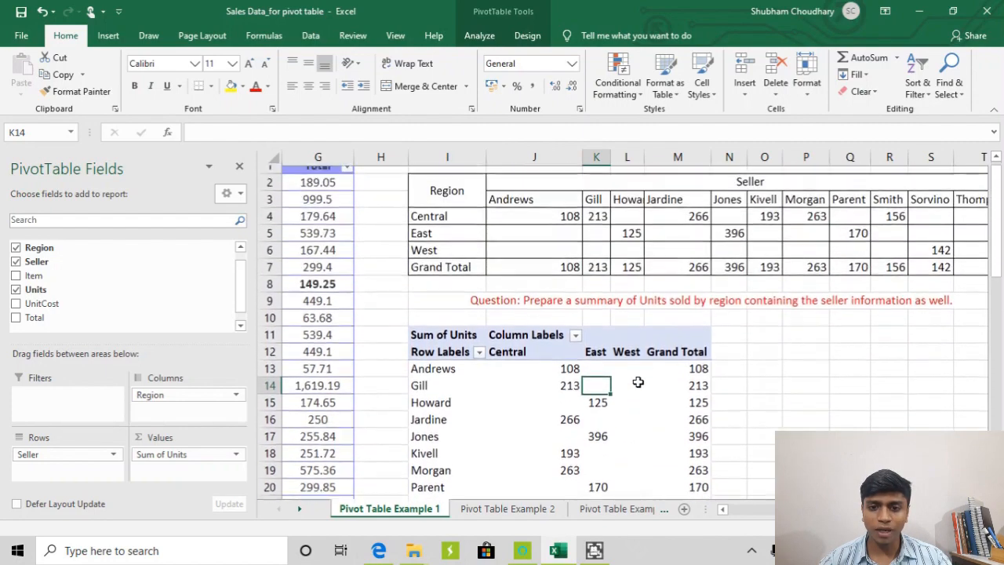
Step: Examine the sample summary table's seller headings across the columns and its region rows
{"action": "left_click_drag", "start_coordinate": [447, 204], "coordinate": [730, 235]}
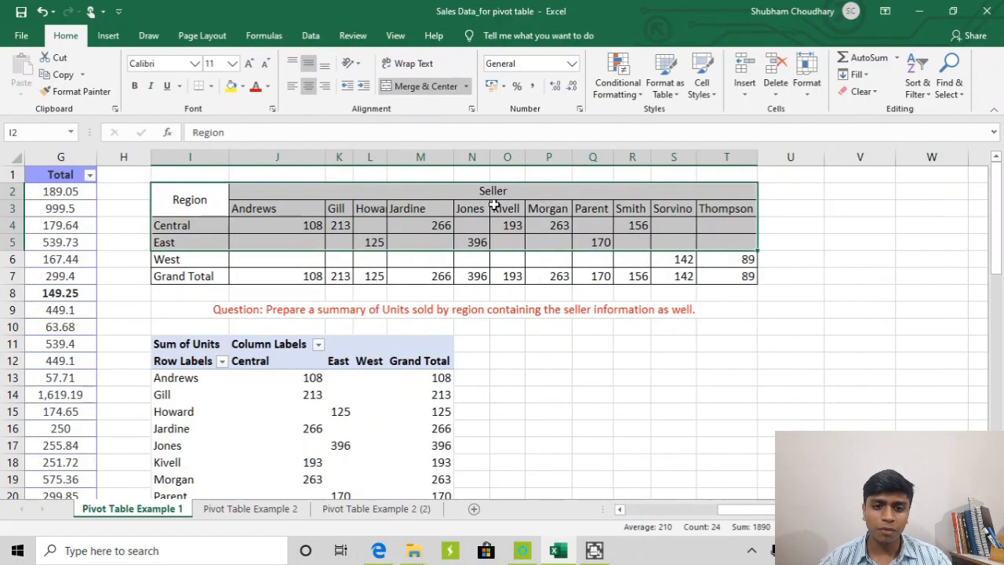
{"action": "left_click_drag", "start_coordinate": [283, 211], "coordinate": [470, 208]}
{"action": "left_click_drag", "start_coordinate": [294, 213], "coordinate": [302, 259]}
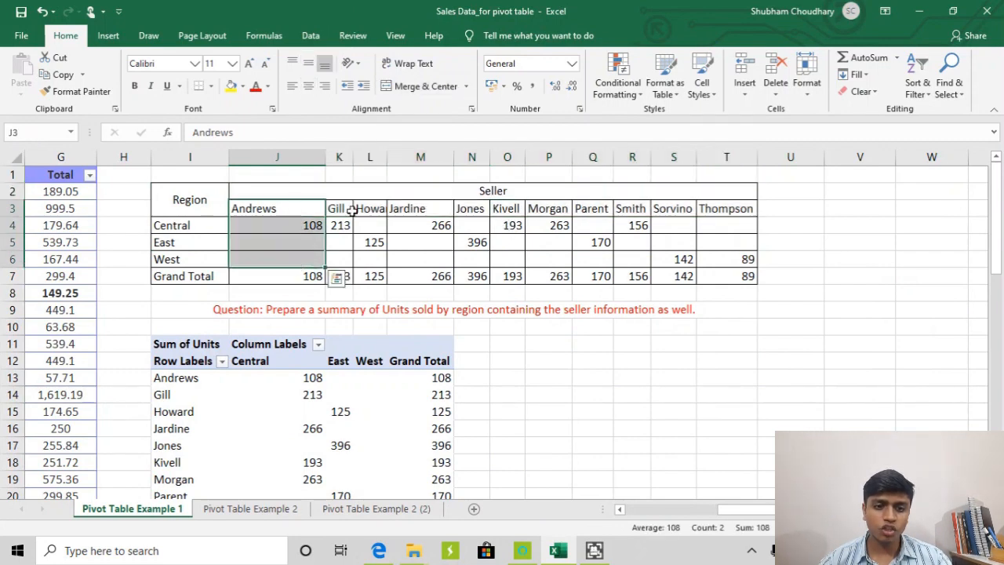
{"action": "left_click", "coordinate": [359, 210]}
{"action": "left_click_drag", "start_coordinate": [172, 228], "coordinate": [300, 257]}
{"action": "left_click", "coordinate": [372, 377]}
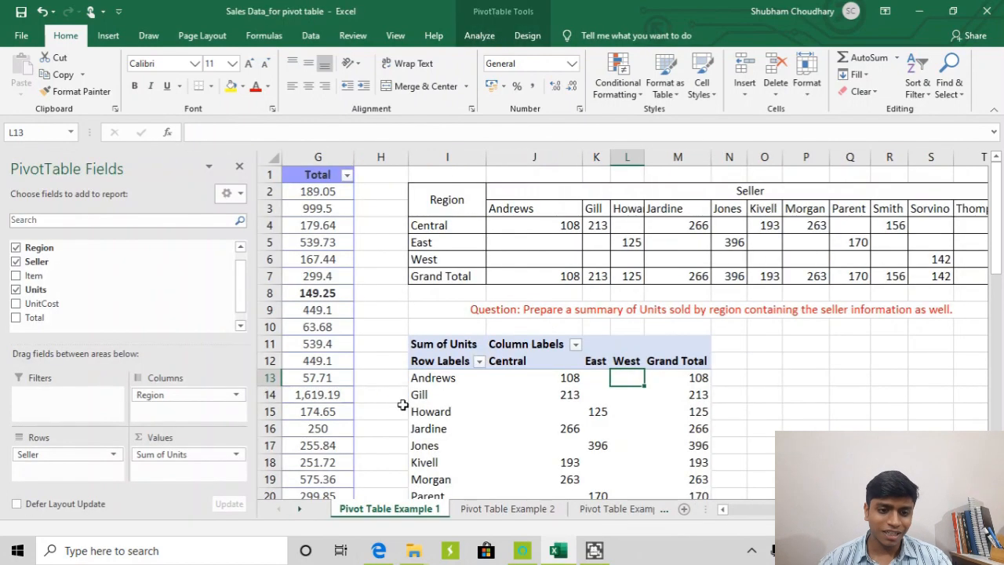
Step: Swap the PivotTable fields so that Region forms the rows and Seller forms the columns
{"action": "left_click_drag", "start_coordinate": [538, 401], "coordinate": [538, 413]}
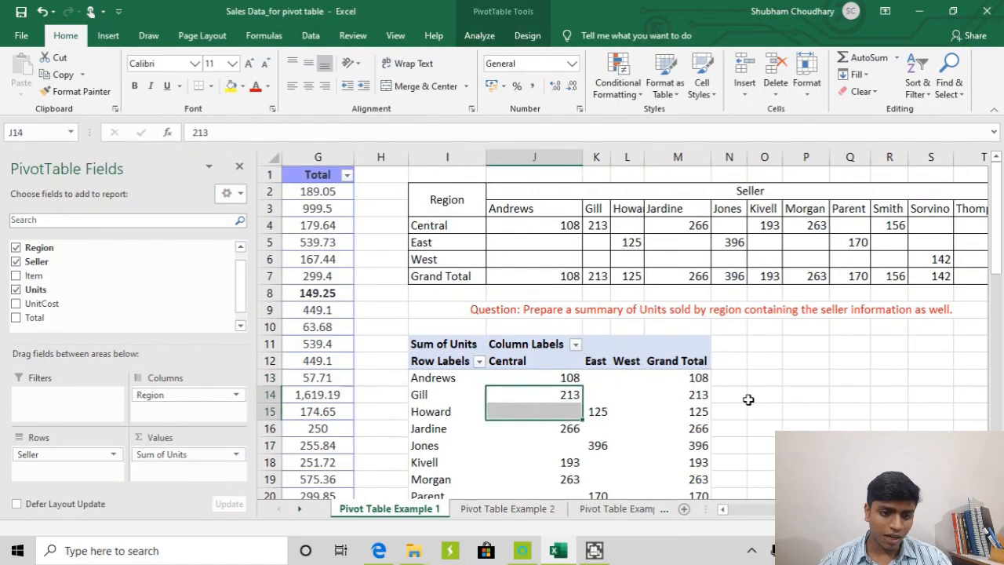
{"action": "left_click", "coordinate": [631, 395]}
{"action": "left_click", "coordinate": [170, 395]}
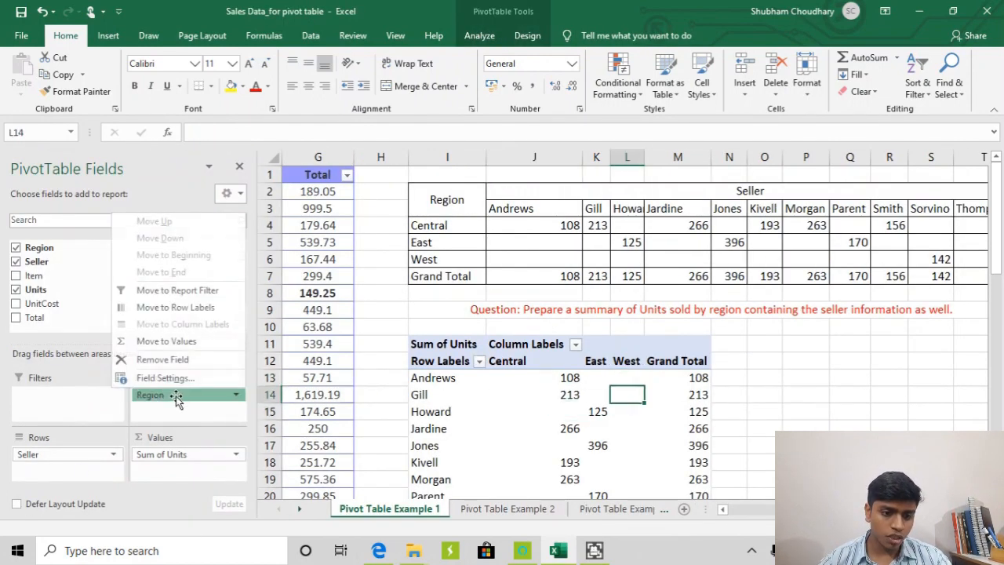
{"action": "mouse_move", "coordinate": [171, 394]}
{"action": "left_mouse_down"}
{"action": "mouse_move", "coordinate": [164, 429]}
{"action": "mouse_move", "coordinate": [69, 469]}
{"action": "mouse_move", "coordinate": [69, 458]}
{"action": "mouse_move", "coordinate": [158, 399]}
{"action": "left_mouse_up"}
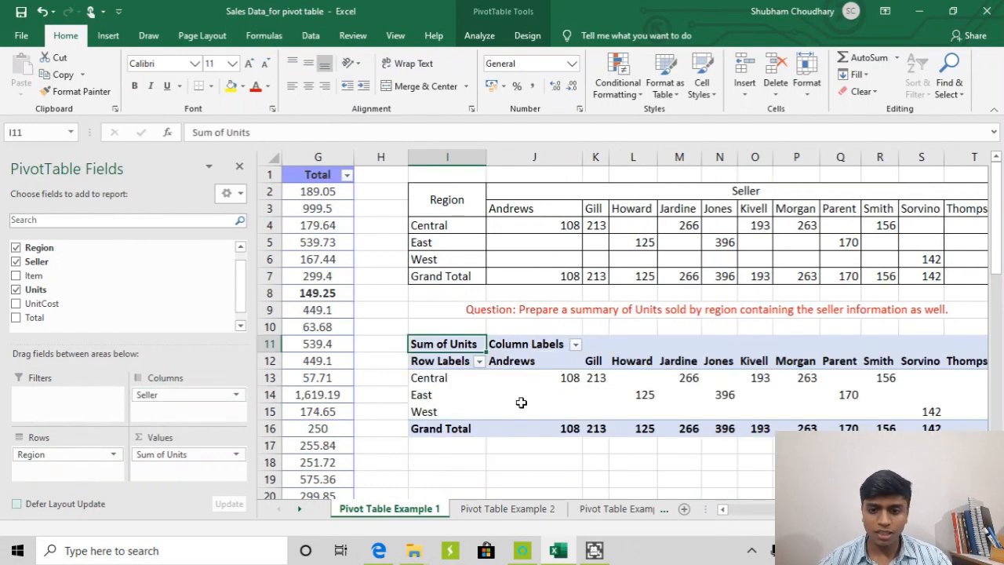
Step: Check the rearranged PivotTable's seller columns and region rows against the sample summary table
{"action": "left_click", "coordinate": [574, 411]}
{"action": "scroll", "coordinate": [666, 354], "scroll_direction": "right", "scroll_amount": 2}
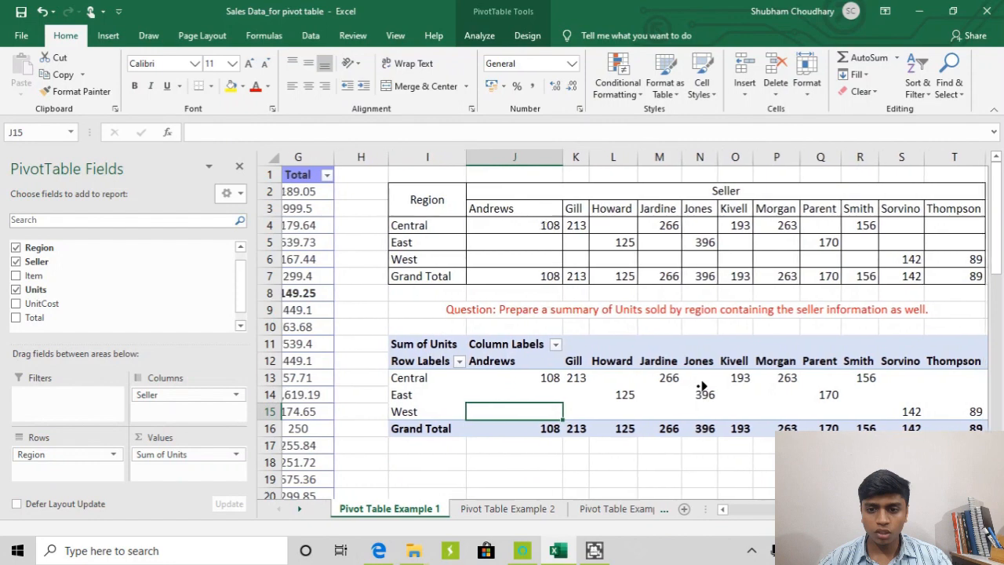
{"action": "left_click", "coordinate": [602, 228]}
{"action": "left_click", "coordinate": [603, 209]}
{"action": "left_click", "coordinate": [529, 262]}
{"action": "left_click", "coordinate": [515, 356]}
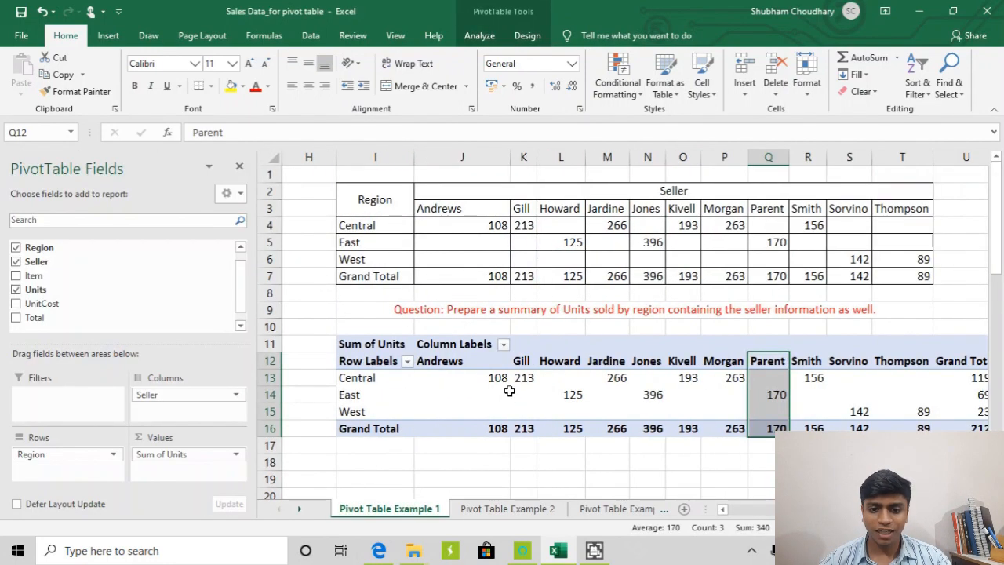
{"action": "left_click", "coordinate": [506, 379]}
{"action": "left_click_drag", "start_coordinate": [367, 342], "coordinate": [903, 421]}
{"action": "left_click", "coordinate": [849, 361]}
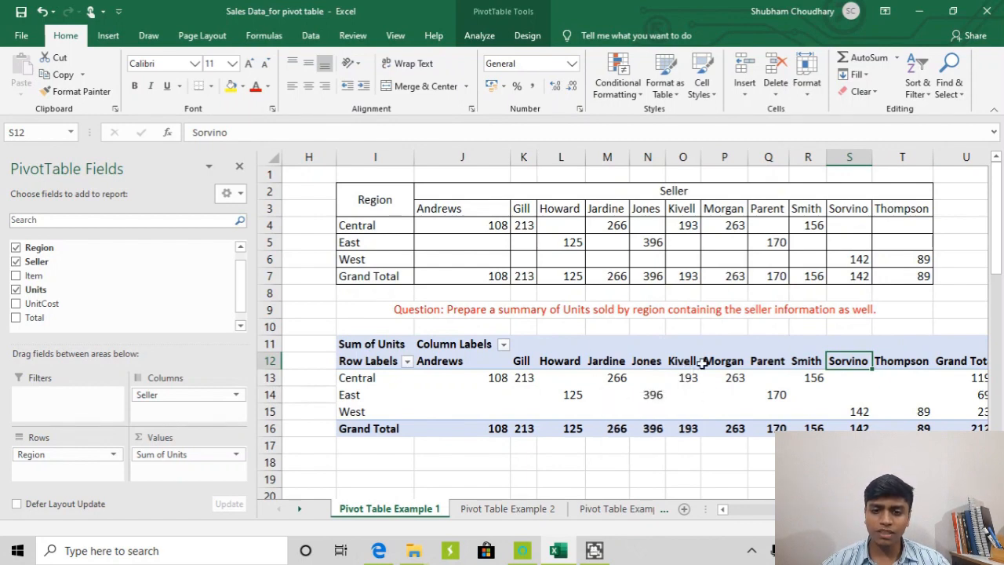
{"action": "scroll", "coordinate": [594, 343], "scroll_direction": "down", "scroll_amount": 1}
{"action": "scroll", "coordinate": [596, 330], "scroll_direction": "right", "scroll_amount": 1}
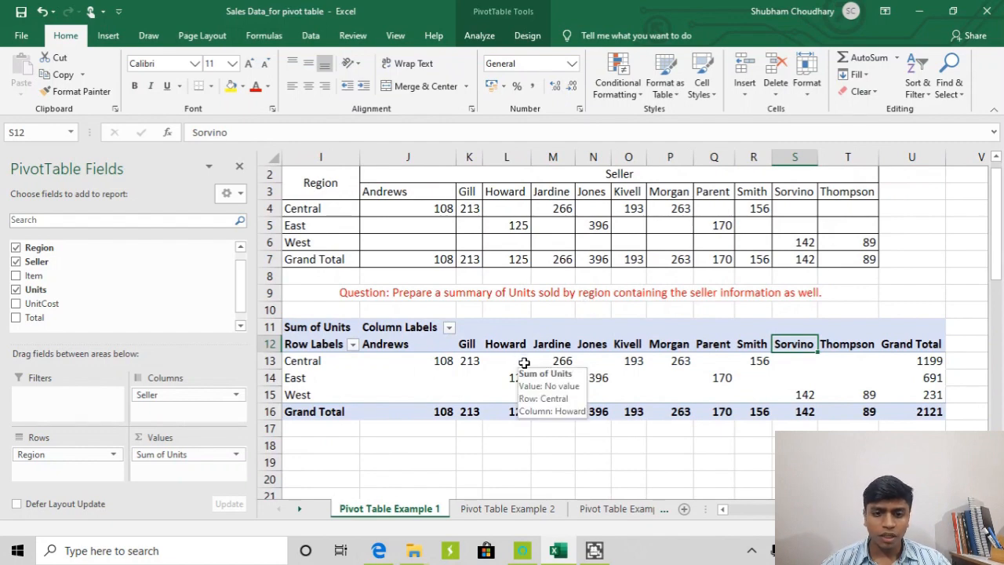
Step: Inspect unit values in the PivotTable's Central and East rows and the blank area beside the sample summary table
{"action": "left_click", "coordinate": [415, 360]}
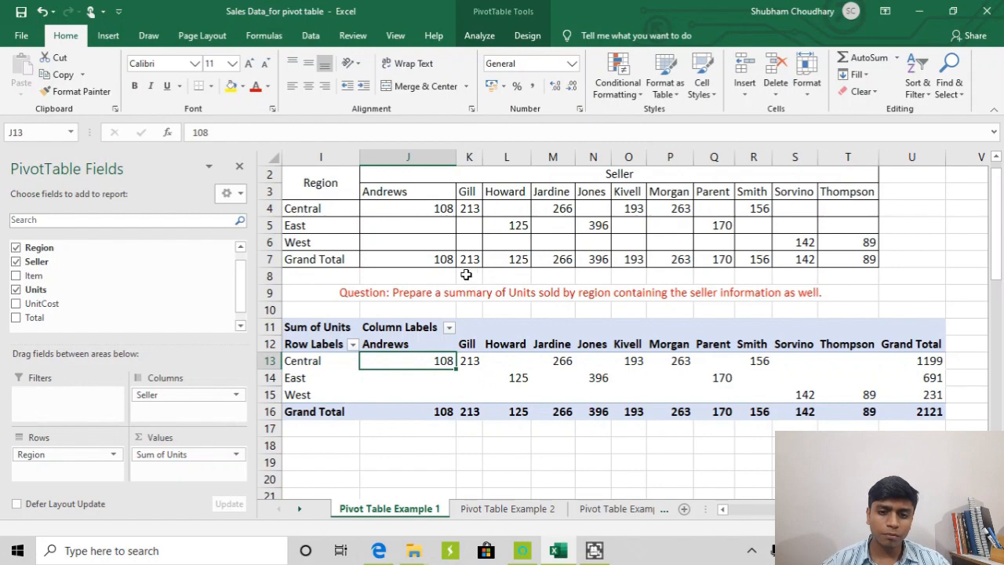
{"action": "left_click", "coordinate": [483, 379]}
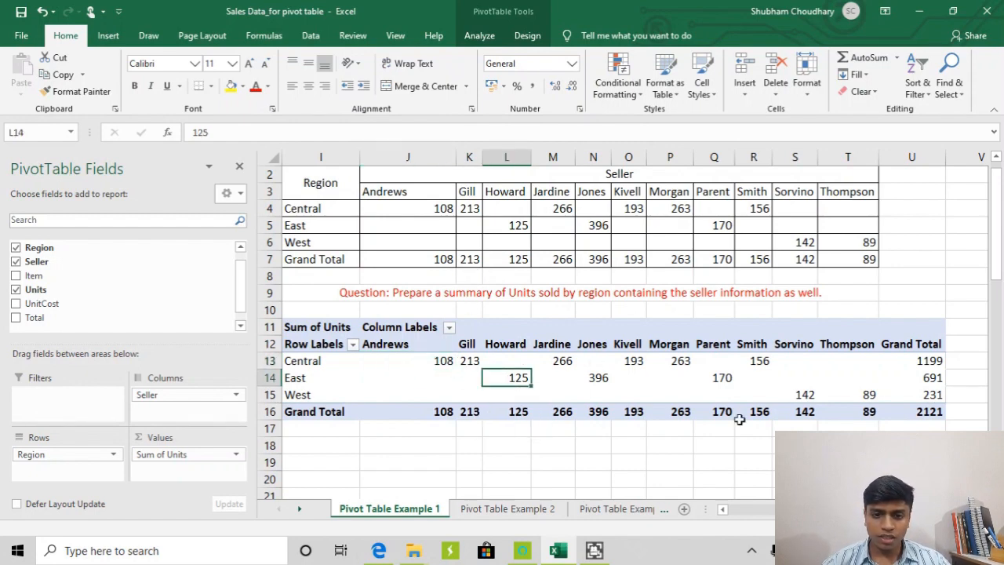
{"action": "left_click", "coordinate": [377, 382]}
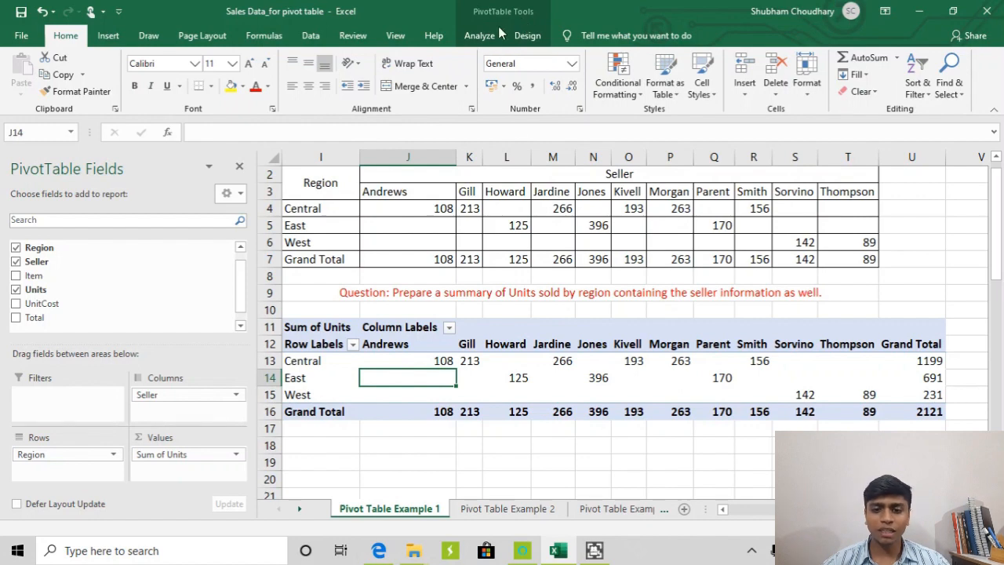
{"action": "left_click", "coordinate": [656, 311]}
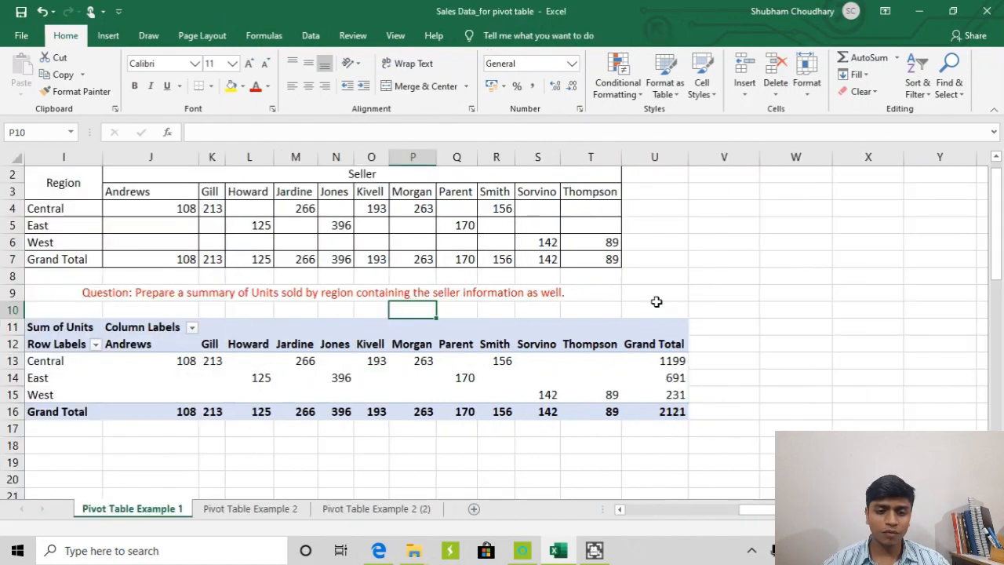
{"action": "left_click", "coordinate": [656, 274]}
{"action": "left_click", "coordinate": [655, 208]}
{"action": "left_click", "coordinate": [794, 207]}
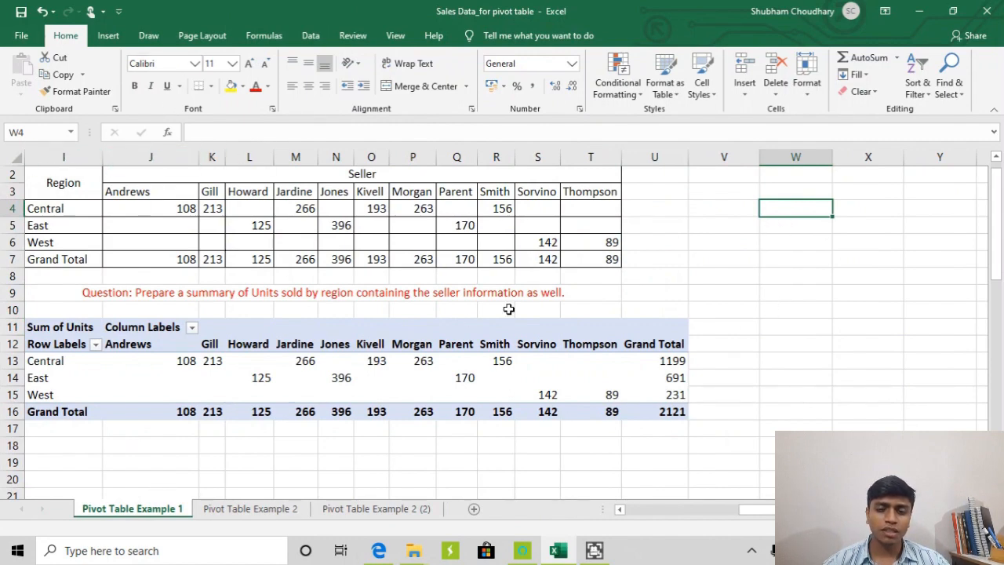
{"action": "left_click", "coordinate": [661, 207]}
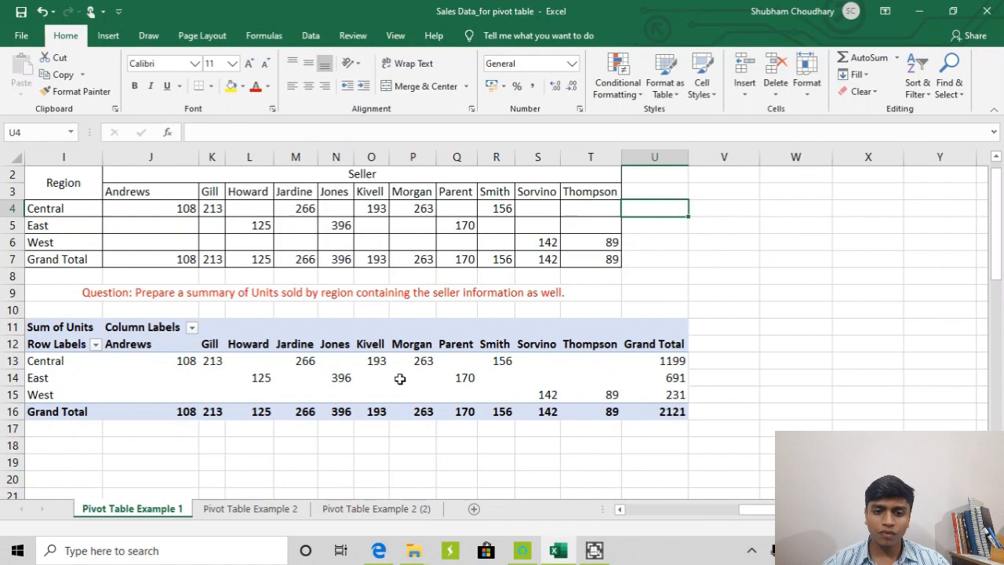
Step: Compare the Grand Total row of the sample summary table with the PivotTable's Grand Total row
{"action": "left_click", "coordinate": [336, 361]}
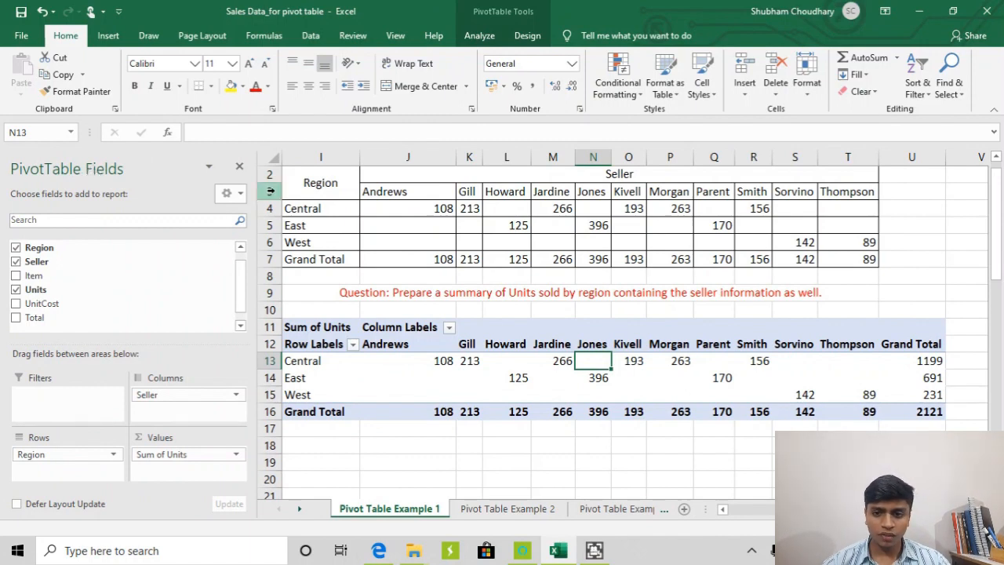
{"action": "scroll", "coordinate": [395, 245], "scroll_direction": "up", "scroll_amount": 1}
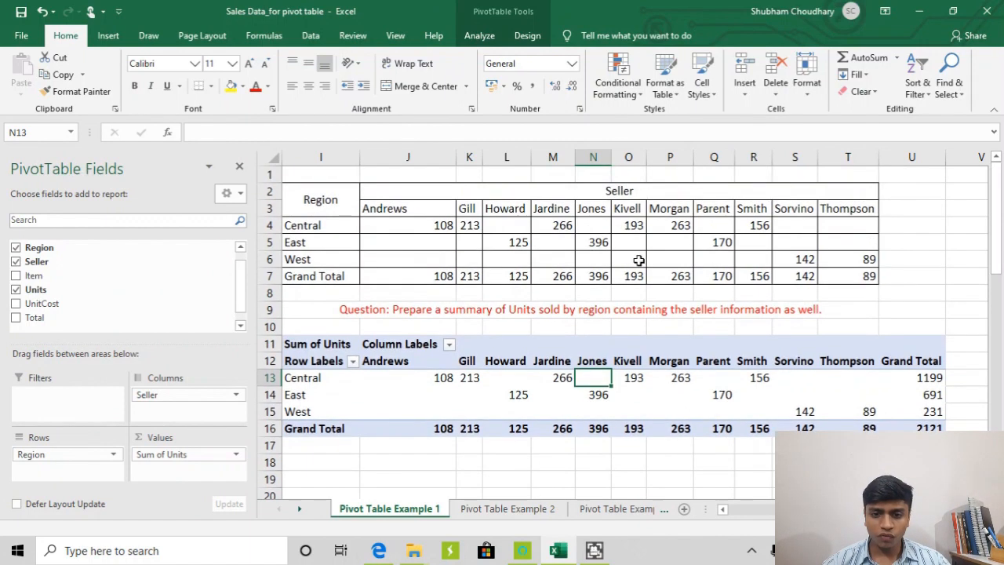
{"action": "left_click", "coordinate": [721, 240]}
{"action": "left_click", "coordinate": [496, 395]}
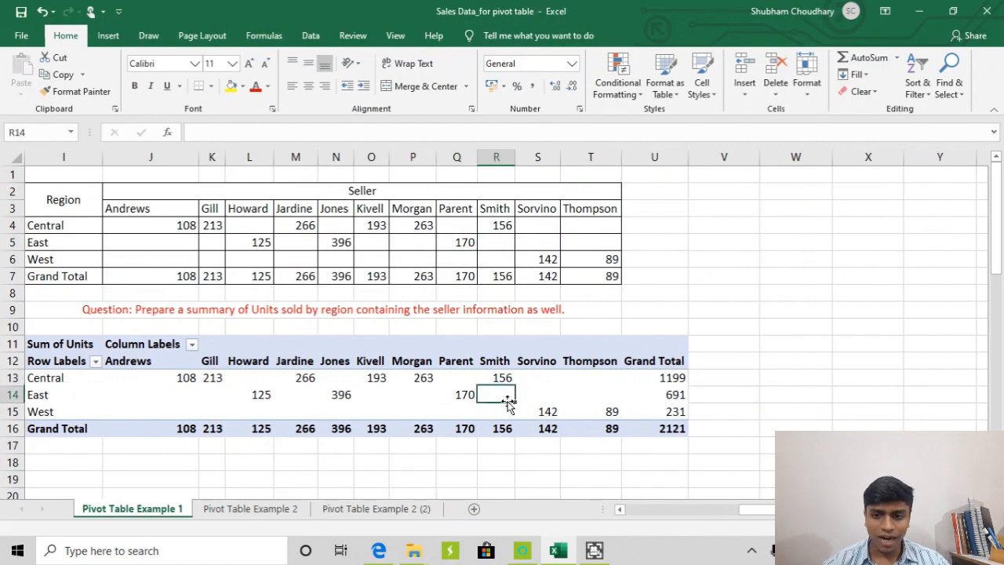
{"action": "scroll", "coordinate": [328, 418], "scroll_direction": "down", "scroll_amount": 1}
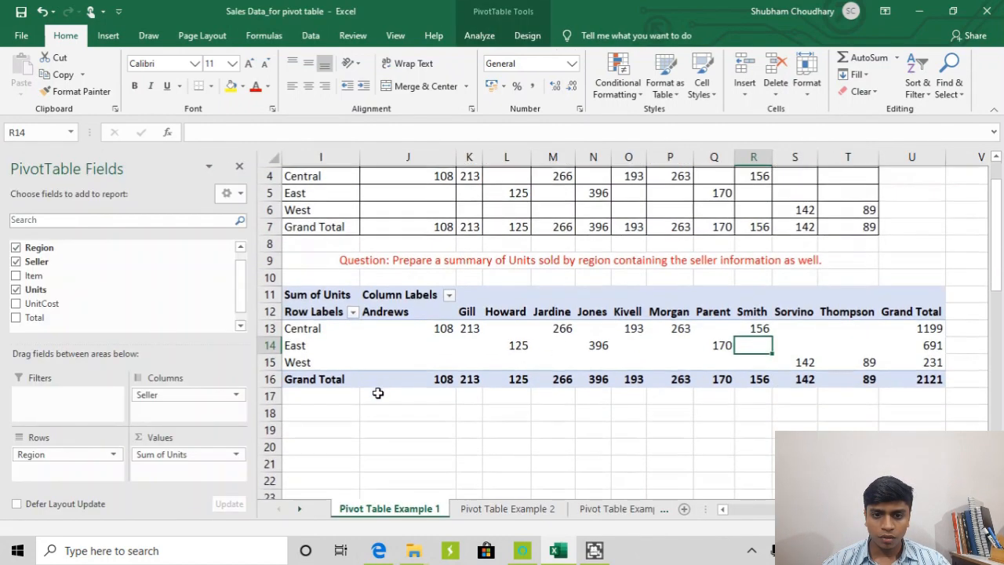
{"action": "left_click", "coordinate": [322, 228]}
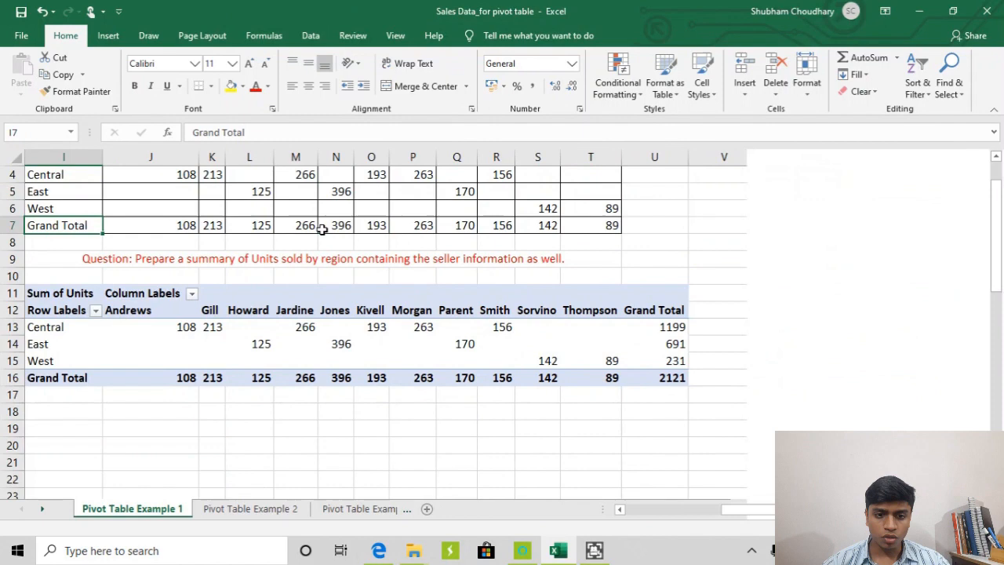
{"action": "left_click", "coordinate": [222, 226]}
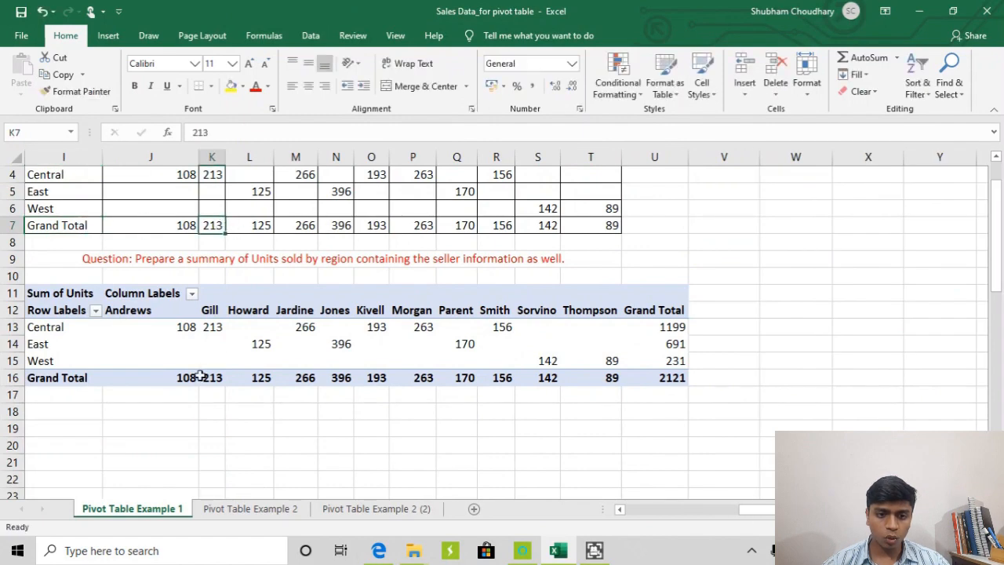
{"action": "left_click_drag", "start_coordinate": [146, 326], "coordinate": [142, 373]}
{"action": "left_click", "coordinate": [410, 215]}
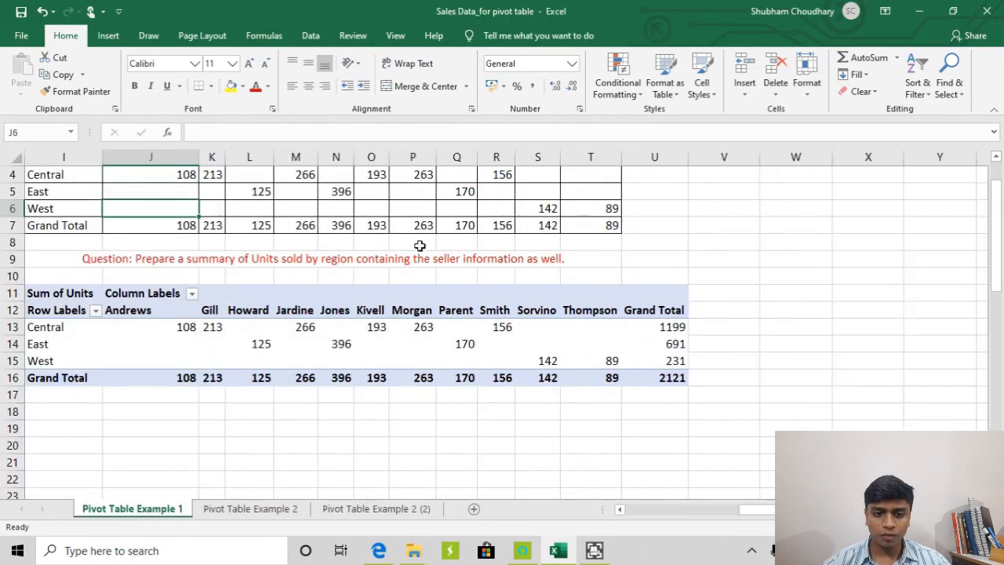
{"action": "scroll", "coordinate": [433, 245], "scroll_direction": "up", "scroll_amount": 1}
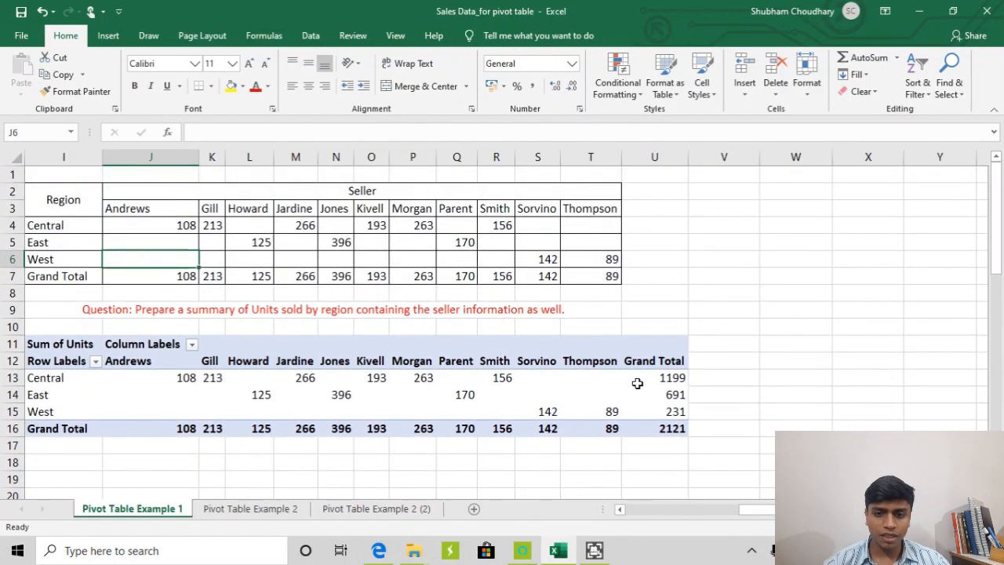
Step: Examine the PivotTable's Grand Total column against the Central and East rows of the sample summary table
{"action": "left_click", "coordinate": [673, 377]}
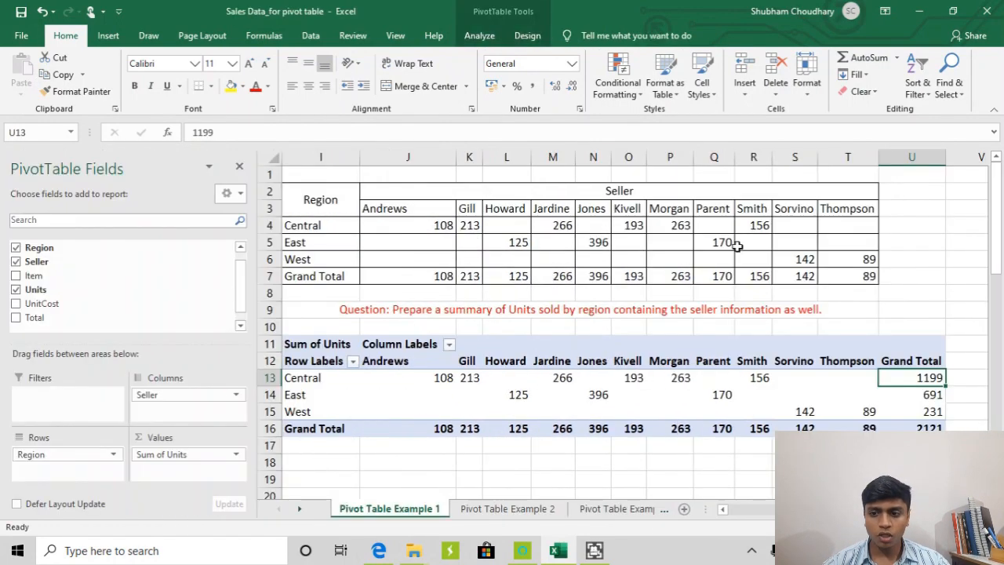
{"action": "left_click_drag", "start_coordinate": [328, 227], "coordinate": [843, 242]}
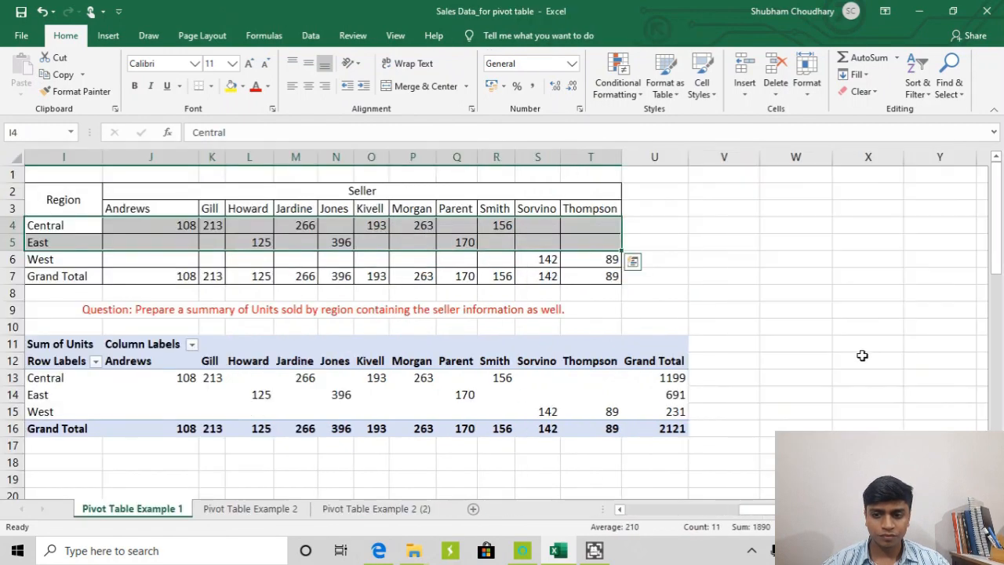
{"action": "left_click", "coordinate": [504, 374]}
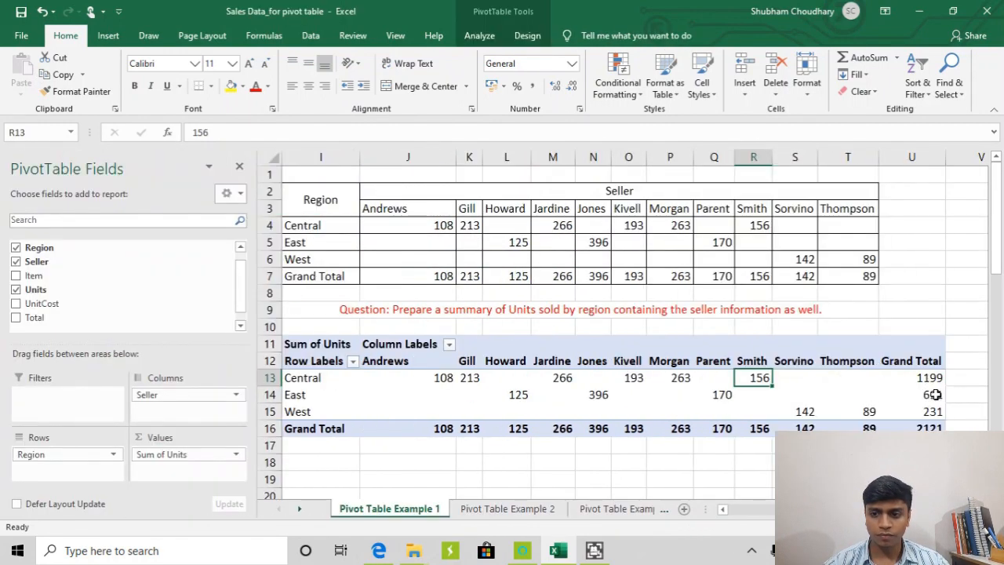
{"action": "scroll", "coordinate": [932, 381], "scroll_direction": "down", "scroll_amount": 2}
{"action": "left_click_drag", "start_coordinate": [959, 245], "coordinate": [887, 336]}
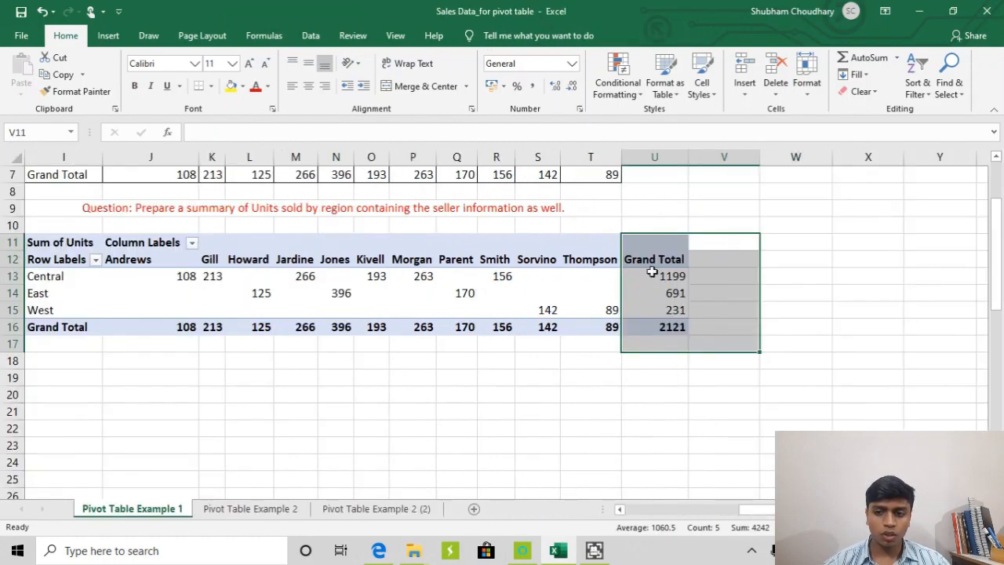
{"action": "left_click", "coordinate": [653, 253]}
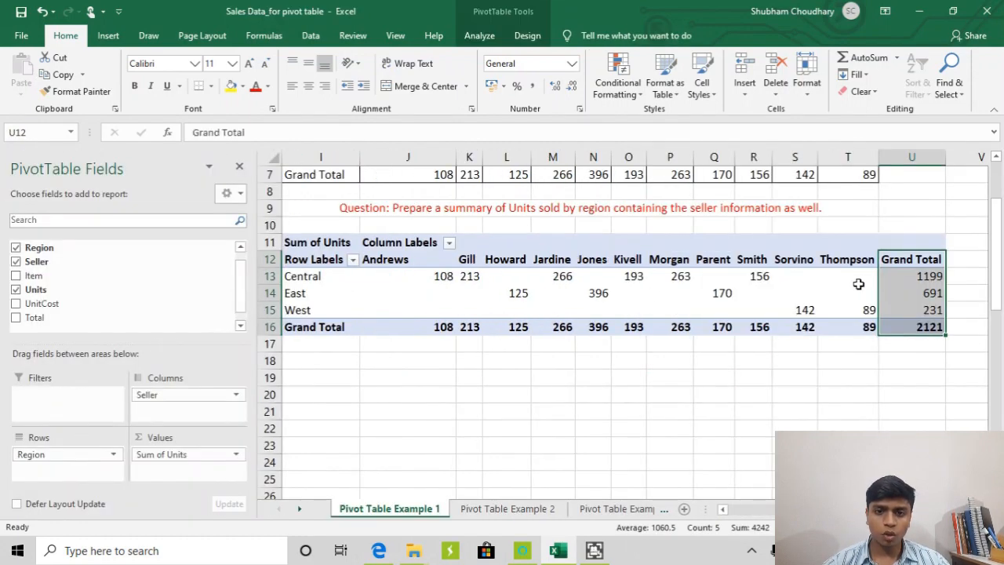
{"action": "left_click", "coordinate": [858, 290]}
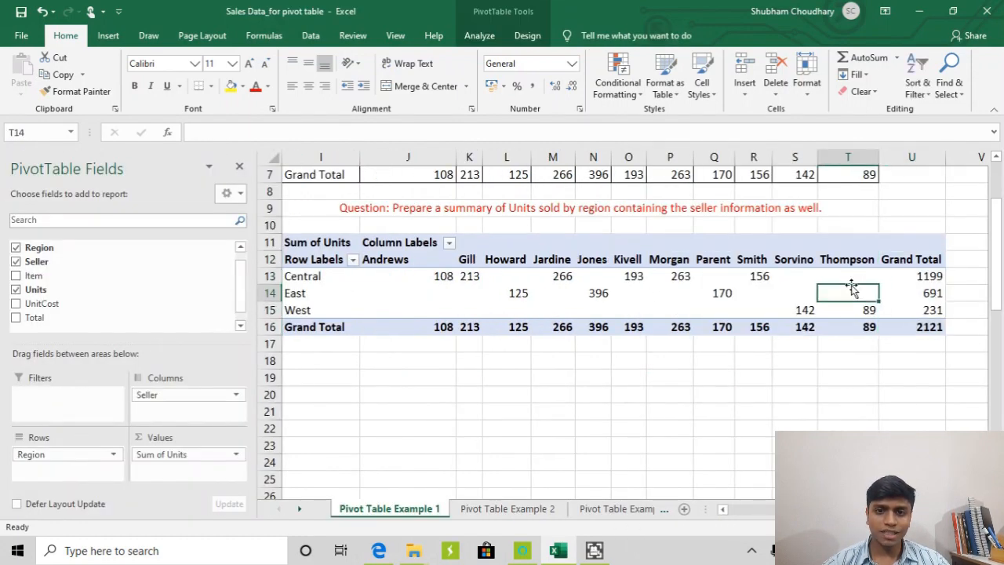
Step: Turn off the PivotTable's grand totals for both rows and columns
{"action": "left_click", "coordinate": [524, 39]}
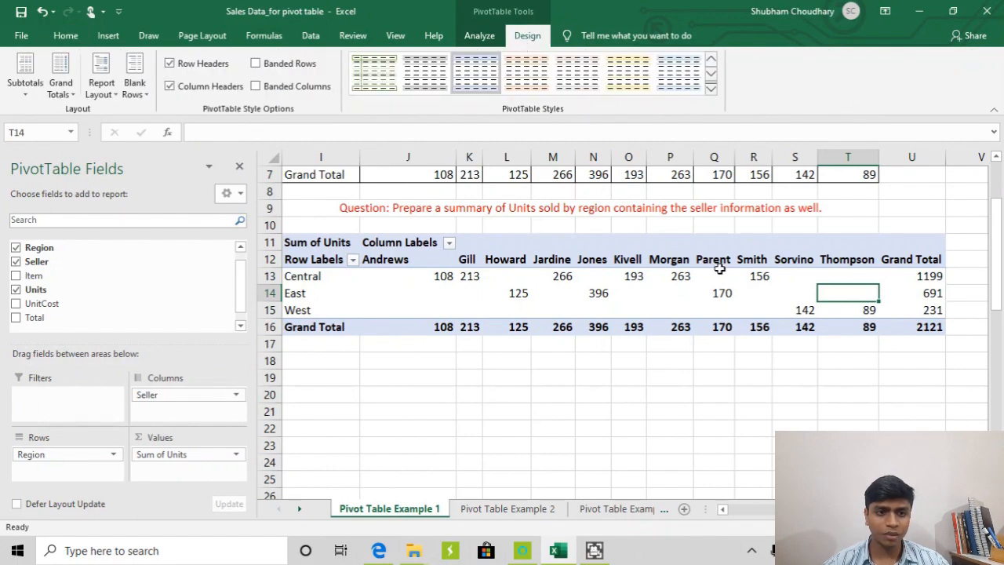
{"action": "left_click", "coordinate": [407, 308]}
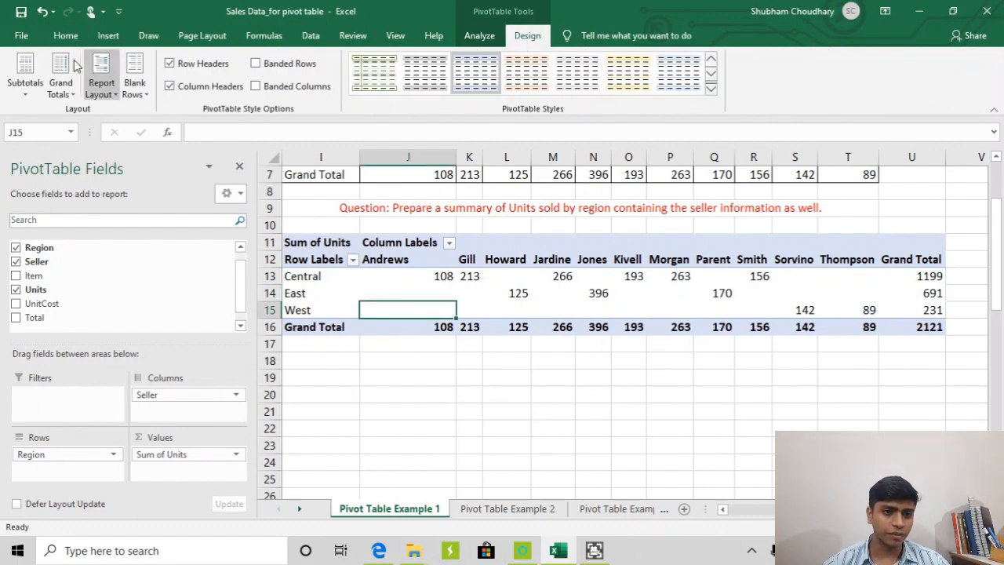
{"action": "left_click", "coordinate": [67, 94]}
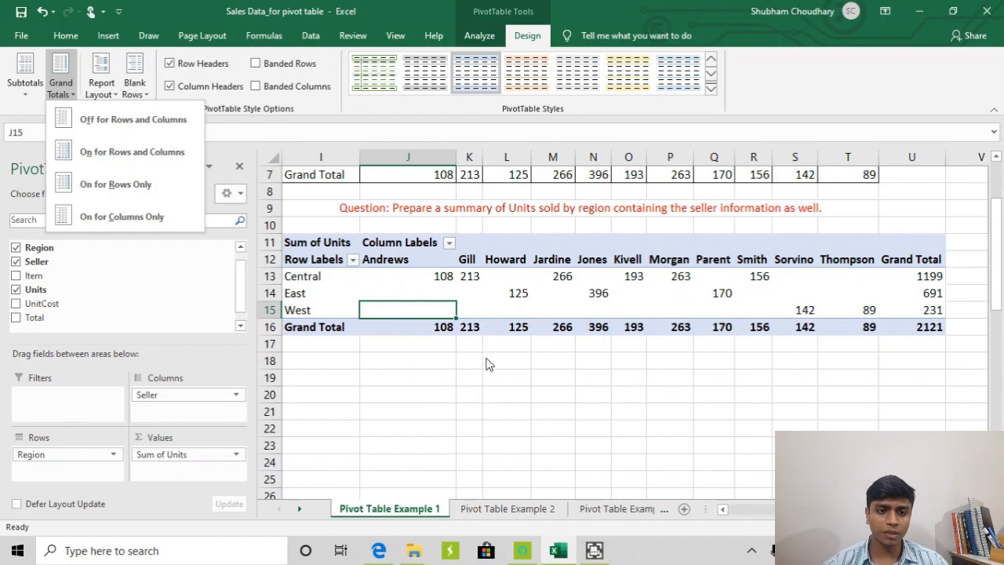
{"action": "left_click", "coordinate": [128, 124]}
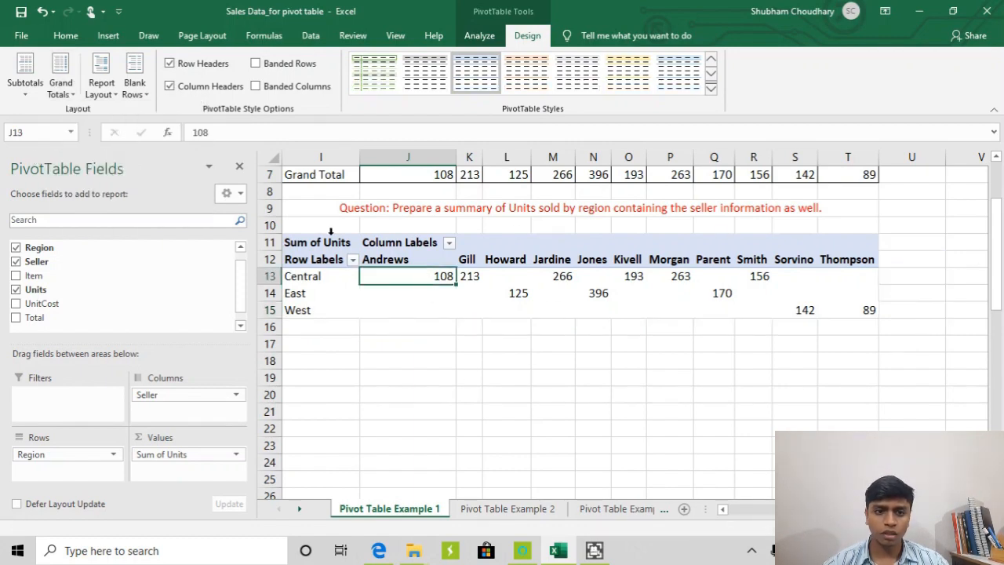
{"action": "left_click", "coordinate": [330, 233]}
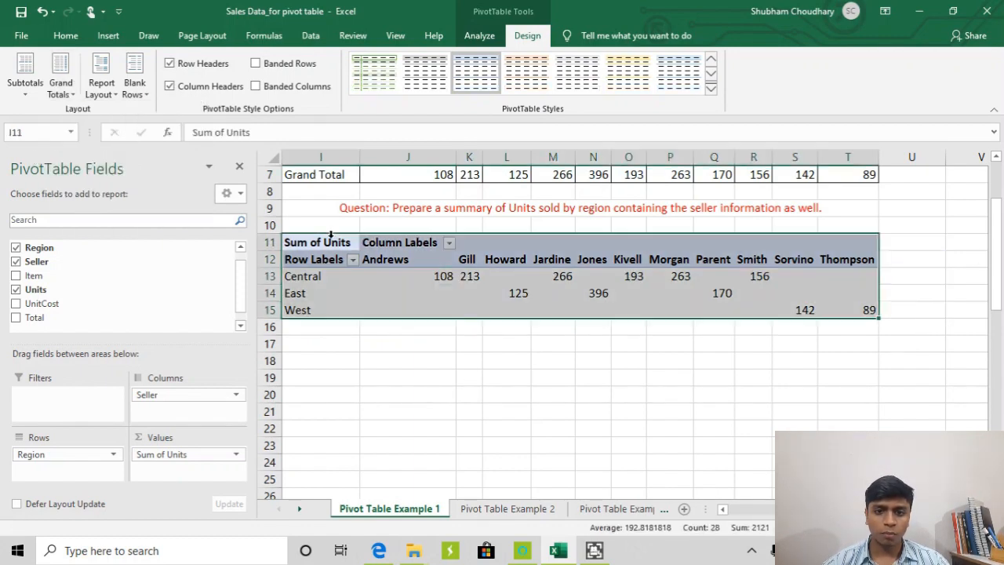
{"action": "left_click", "coordinate": [401, 298]}
Step: Compare the PivotTable without grand totals against the sample summary table's first seller column and Grand Total row
{"action": "scroll", "coordinate": [350, 229], "scroll_direction": "up", "scroll_amount": 1}
{"action": "left_click_drag", "start_coordinate": [335, 223], "coordinate": [416, 223]}
{"action": "scroll", "coordinate": [376, 230], "scroll_direction": "up", "scroll_amount": 1}
{"action": "left_click", "coordinate": [160, 206]}
{"action": "left_click_drag", "start_coordinate": [159, 226], "coordinate": [150, 285]}
{"action": "scroll", "coordinate": [364, 342], "scroll_direction": "down", "scroll_amount": 1}
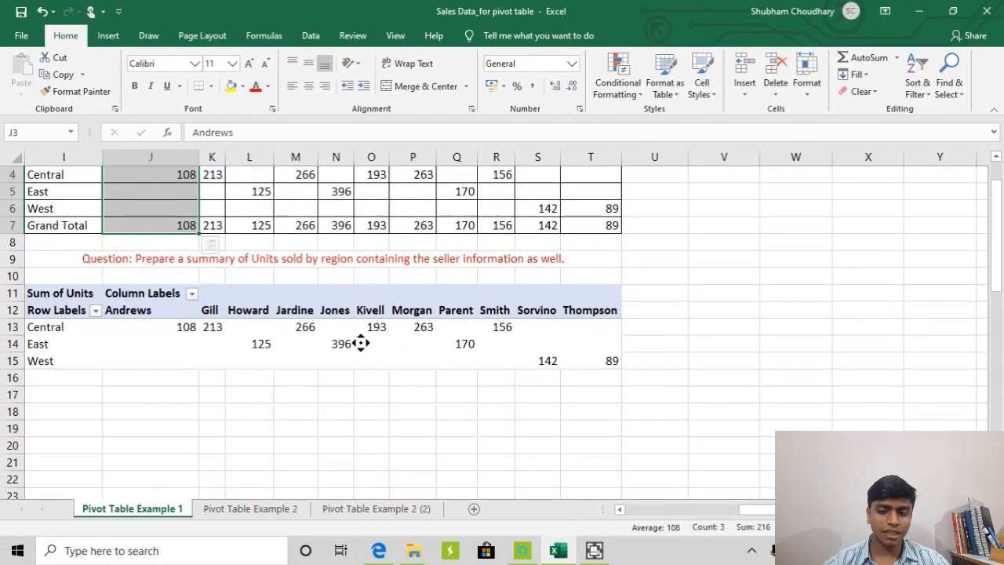
{"action": "scroll", "coordinate": [364, 342], "scroll_direction": "left", "scroll_amount": 1}
Step: Switch the PivotTable's grand totals on for rows only
{"action": "left_click", "coordinate": [337, 329]}
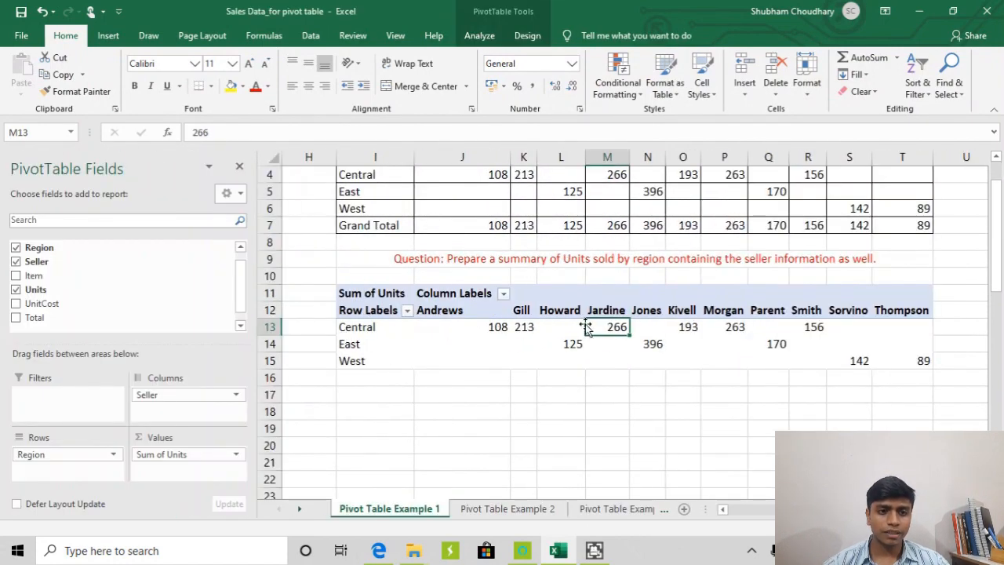
{"action": "scroll", "coordinate": [585, 328], "scroll_direction": "down", "scroll_amount": 1}
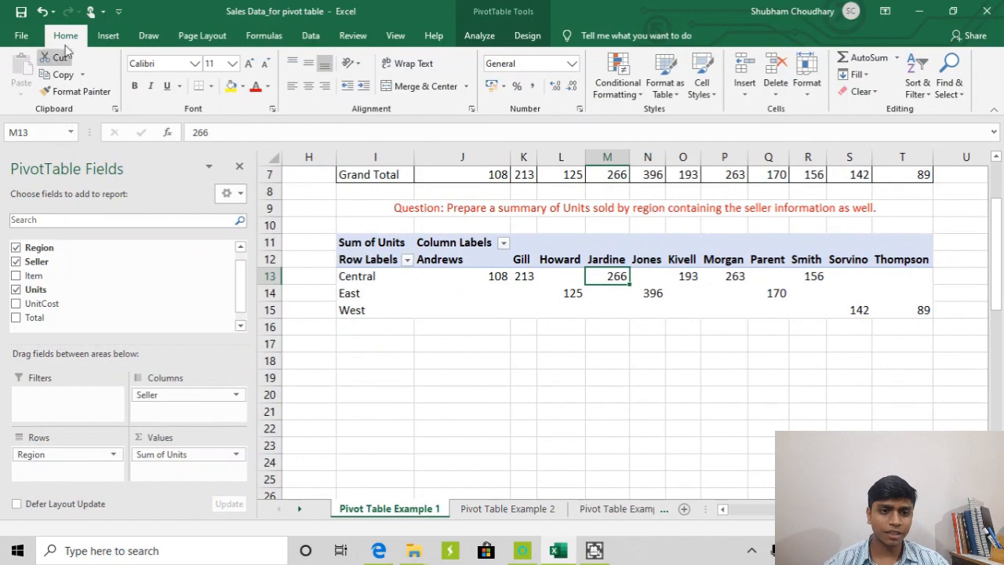
{"action": "left_click", "coordinate": [520, 36]}
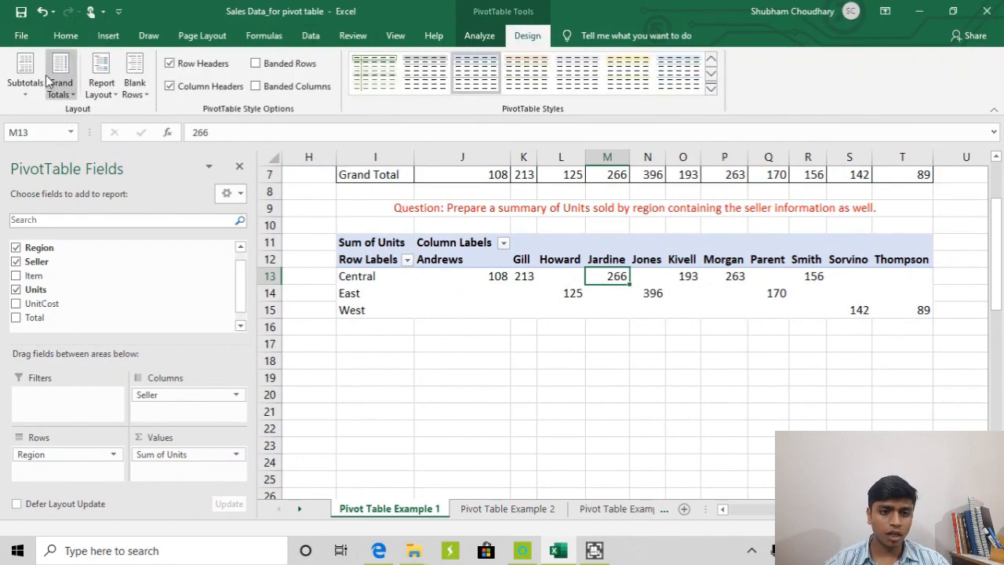
{"action": "left_click", "coordinate": [63, 92]}
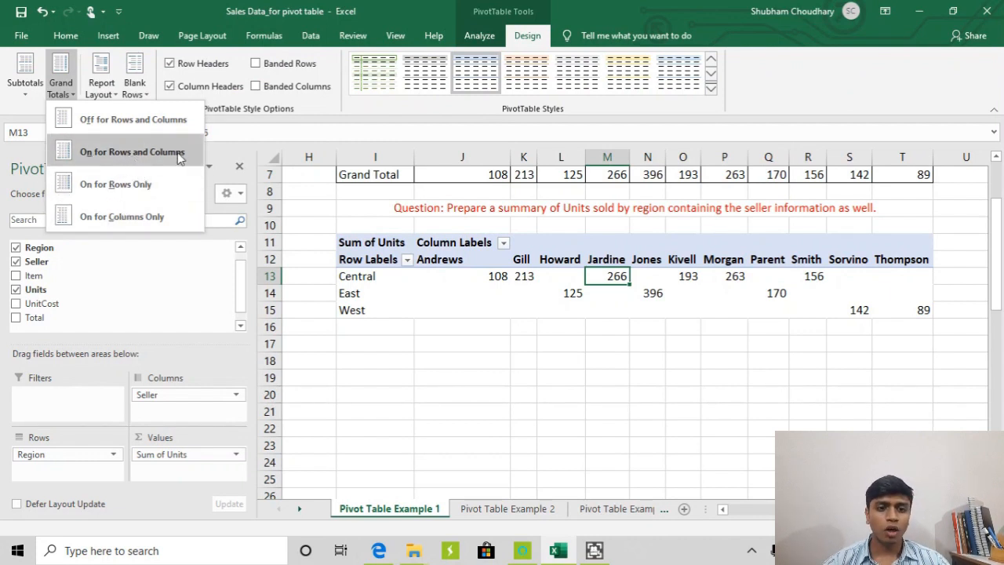
{"action": "left_click", "coordinate": [118, 185]}
{"action": "scroll", "coordinate": [509, 314], "scroll_direction": "right", "scroll_amount": 2}
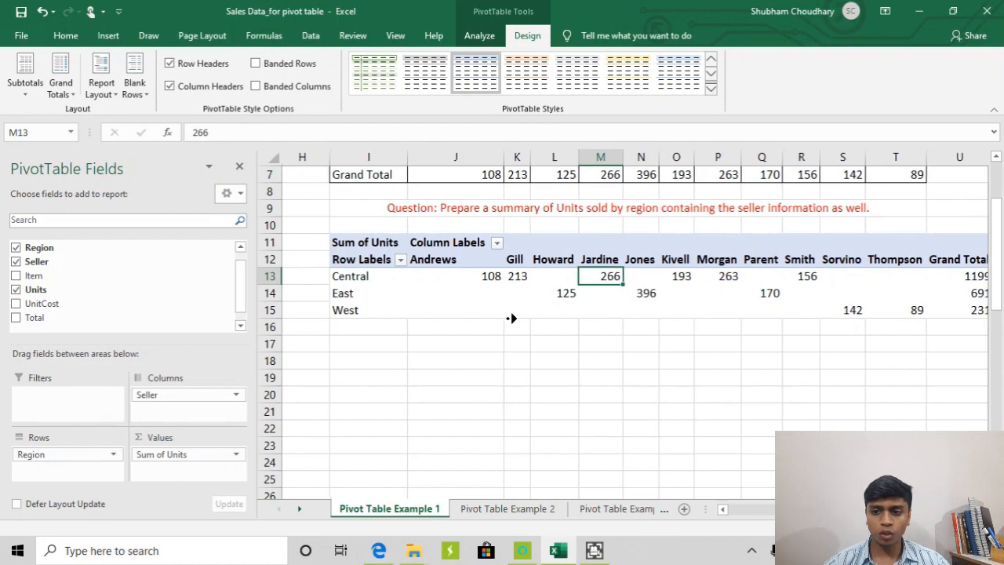
Step: Examine the PivotTable's Grand Total column and the matching blank area beside the sample summary table
{"action": "left_click", "coordinate": [930, 276]}
{"action": "left_click_drag", "start_coordinate": [931, 259], "coordinate": [921, 309]}
{"action": "left_click", "coordinate": [930, 259]}
{"action": "left_click", "coordinate": [916, 292]}
{"action": "scroll", "coordinate": [920, 270], "scroll_direction": "up", "scroll_amount": 2}
{"action": "left_click_drag", "start_coordinate": [925, 208], "coordinate": [916, 293]}
{"action": "scroll", "coordinate": [812, 293], "scroll_direction": "down", "scroll_amount": 2}
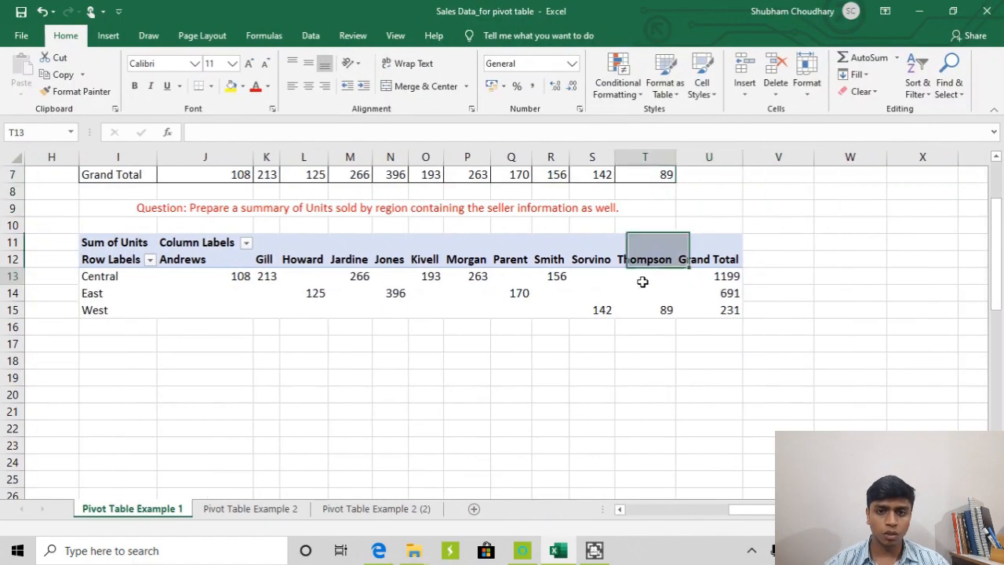
Step: Set the PivotTable's grand totals to on for columns only
{"action": "left_click", "coordinate": [626, 278]}
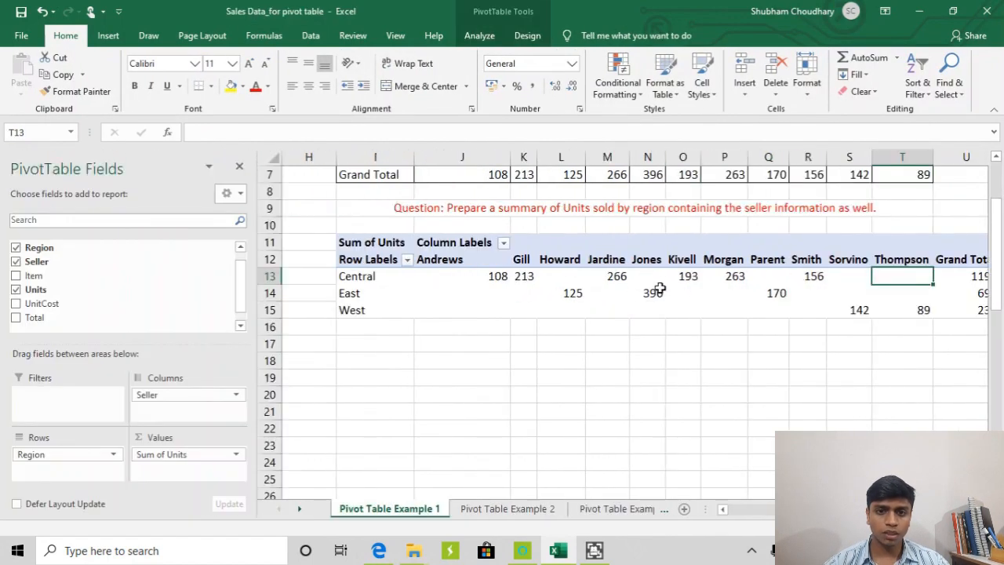
{"action": "left_click", "coordinate": [527, 35]}
{"action": "left_click", "coordinate": [61, 88]}
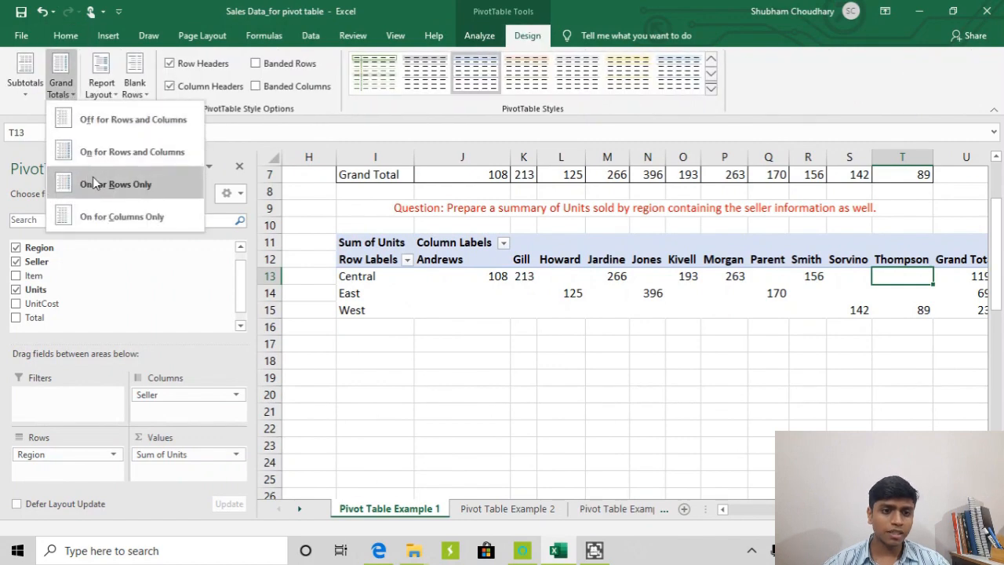
{"action": "left_click", "coordinate": [125, 218]}
{"action": "left_click", "coordinate": [523, 310]}
Step: Compare the Grand Total row and regional unit values of the PivotTable with those of the sample summary table
{"action": "scroll", "coordinate": [514, 286], "scroll_direction": "up", "scroll_amount": 1}
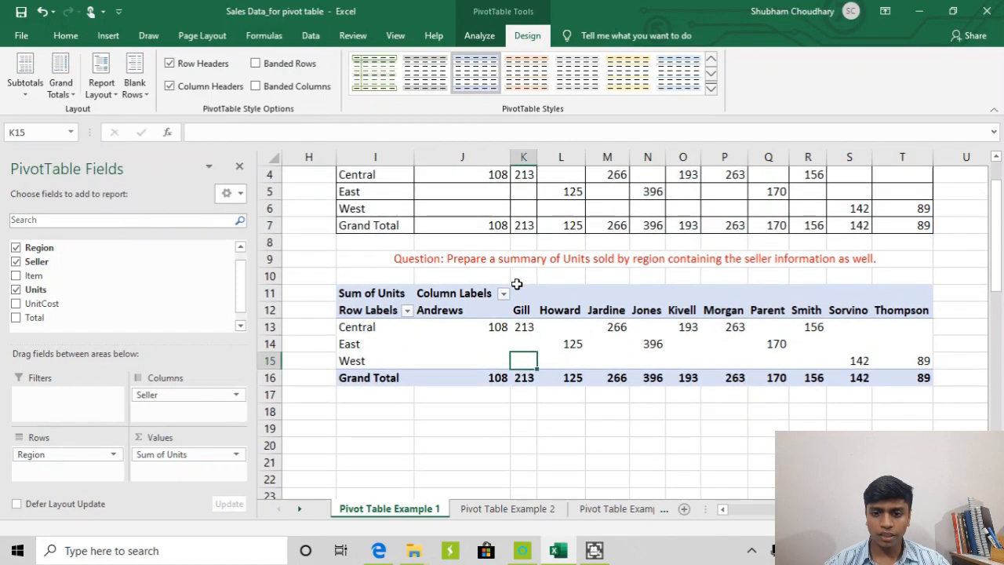
{"action": "left_click_drag", "start_coordinate": [385, 226], "coordinate": [571, 226]}
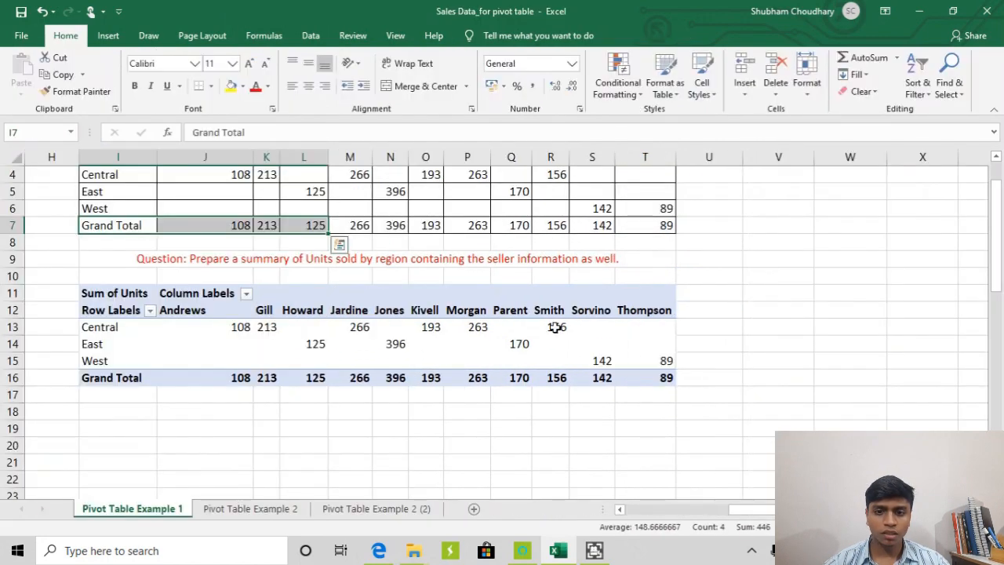
{"action": "scroll", "coordinate": [267, 334], "scroll_direction": "up", "scroll_amount": 1}
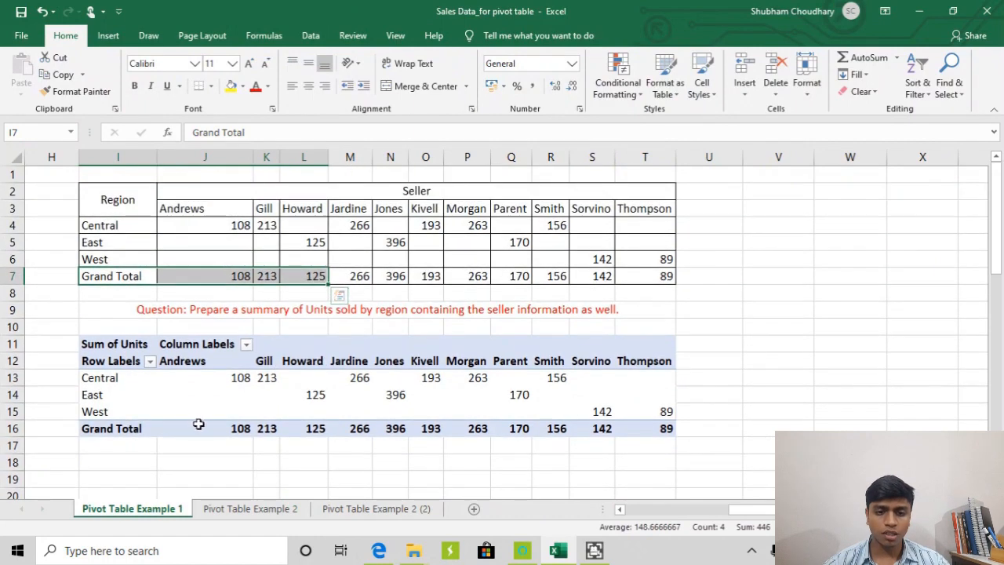
{"action": "left_click_drag", "start_coordinate": [217, 381], "coordinate": [225, 412]}
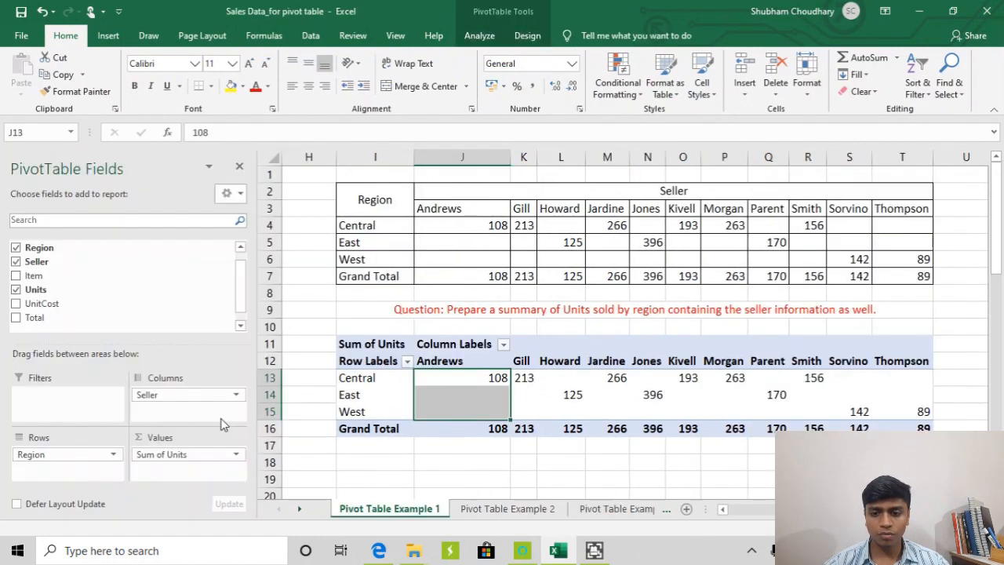
{"action": "left_click", "coordinate": [546, 441]}
{"action": "left_click", "coordinate": [580, 412]}
{"action": "left_click", "coordinate": [571, 430]}
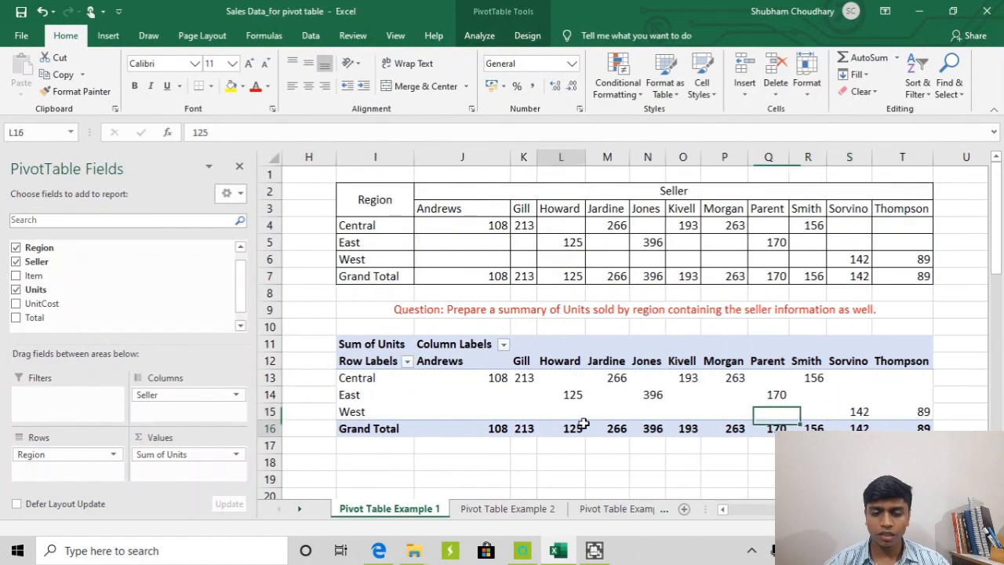
{"action": "scroll", "coordinate": [593, 406], "scroll_direction": "down", "scroll_amount": 2}
{"action": "left_click", "coordinate": [643, 298]}
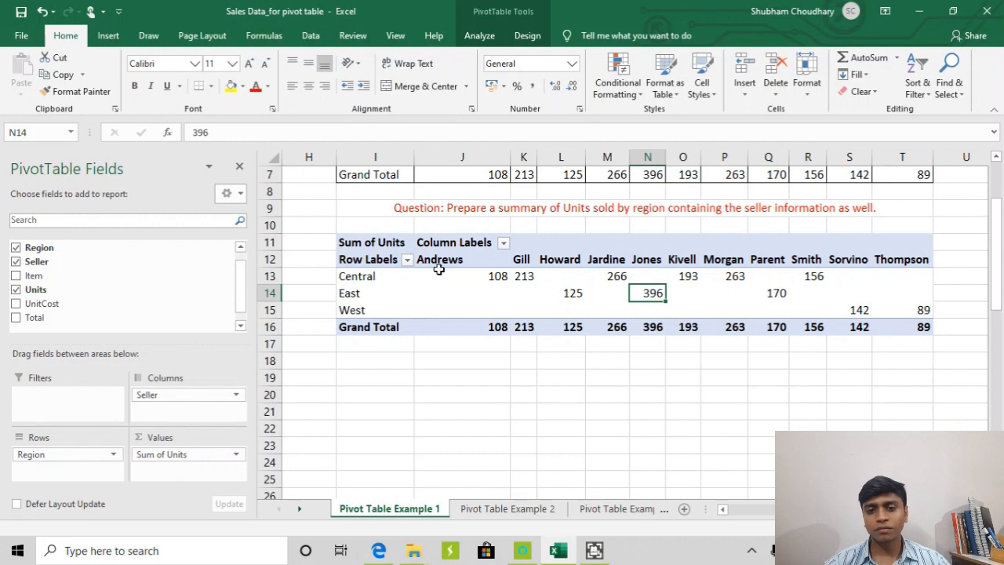
Step: Review the PivotTable's seller headings and unit values column by column against the sample summary table
{"action": "mouse_move", "coordinate": [431, 275]}
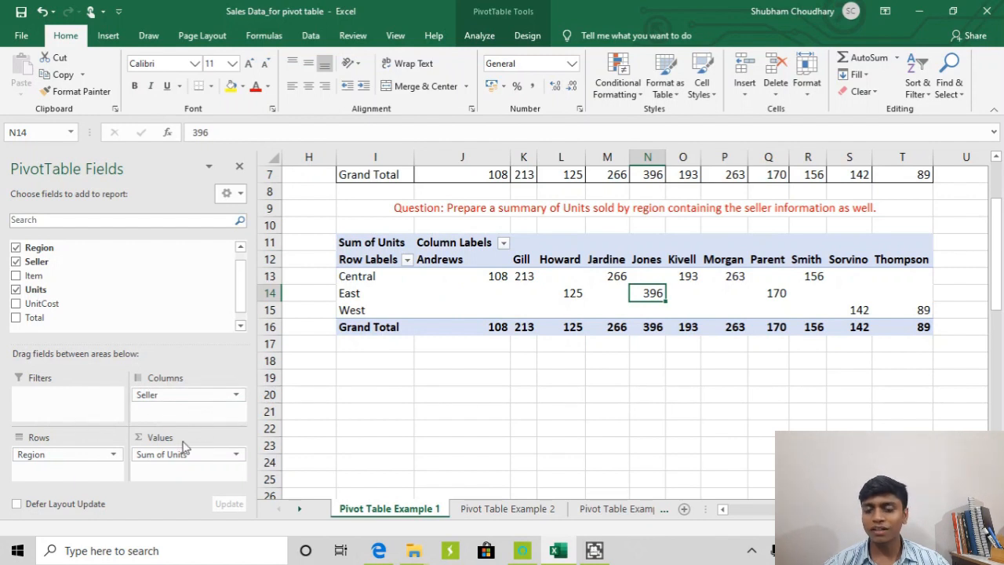
{"action": "left_click", "coordinate": [565, 261]}
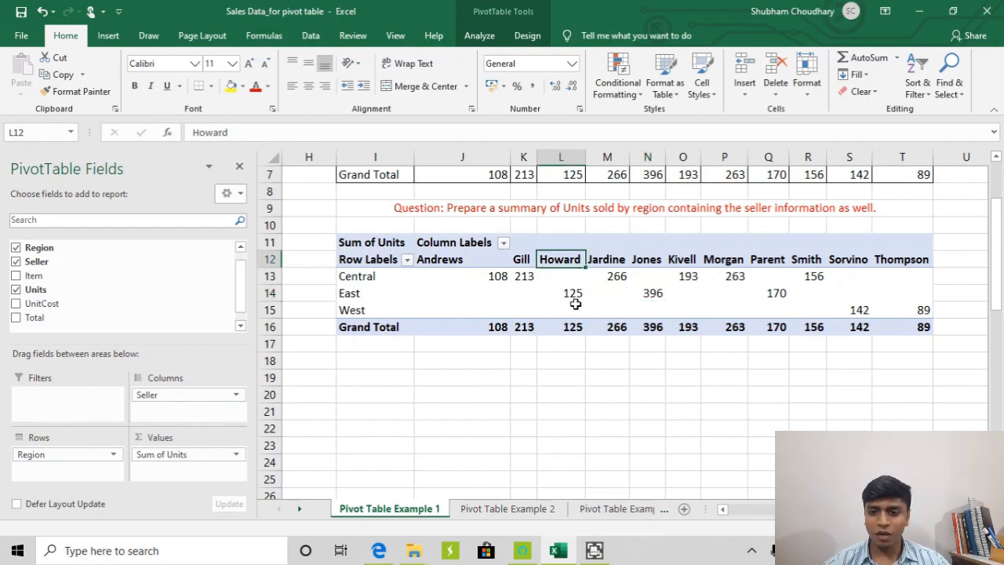
{"action": "left_click", "coordinate": [576, 306]}
{"action": "scroll", "coordinate": [576, 306], "scroll_direction": "up", "scroll_amount": 2}
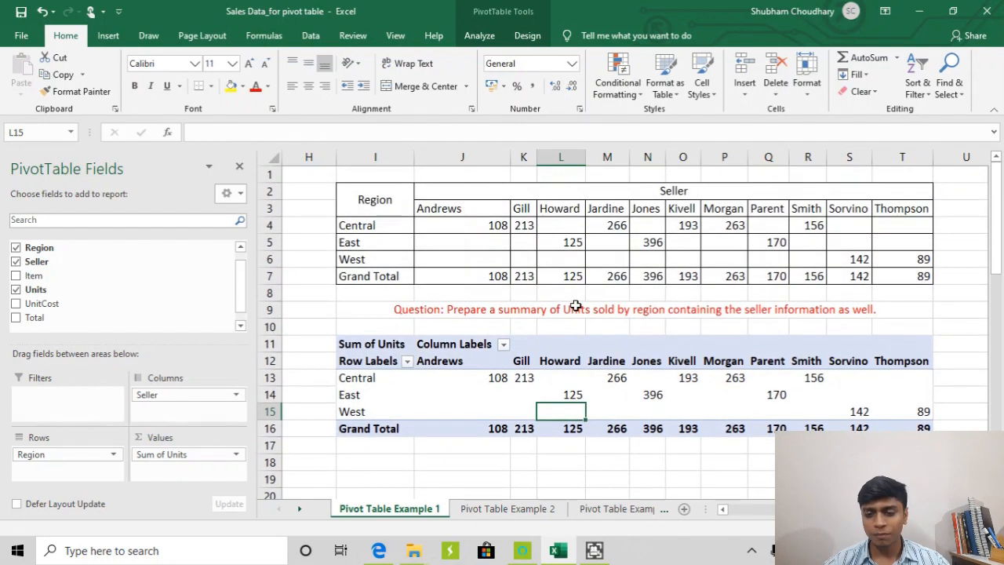
{"action": "scroll", "coordinate": [574, 301], "scroll_direction": "down", "scroll_amount": 1}
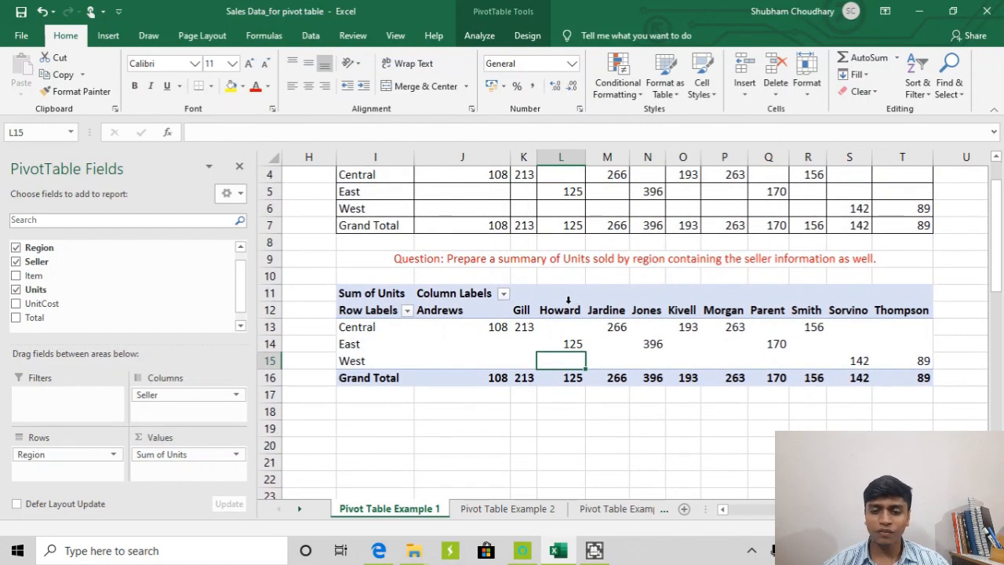
{"action": "left_click", "coordinate": [566, 303]}
{"action": "left_click", "coordinate": [588, 299]}
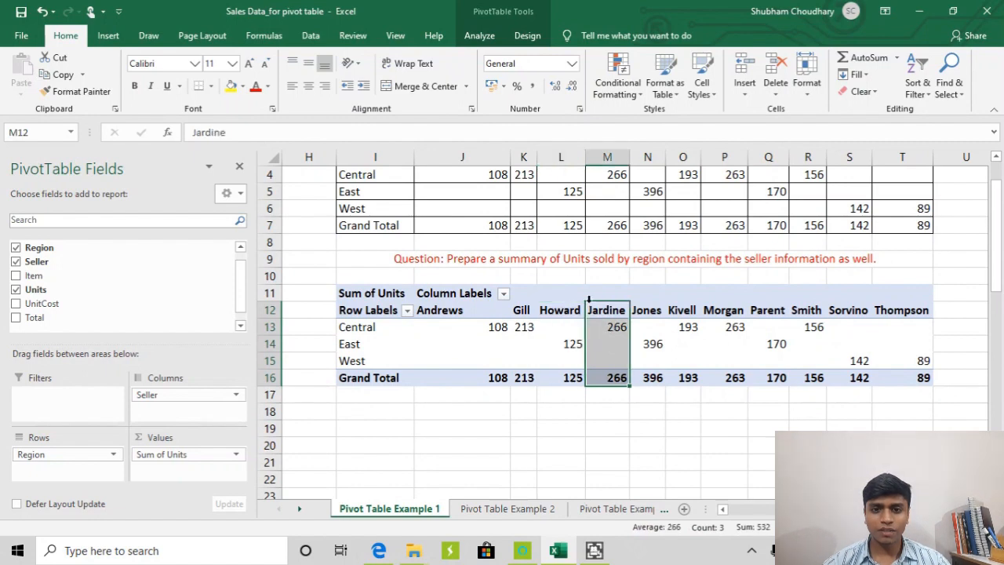
{"action": "left_click", "coordinate": [655, 339]}
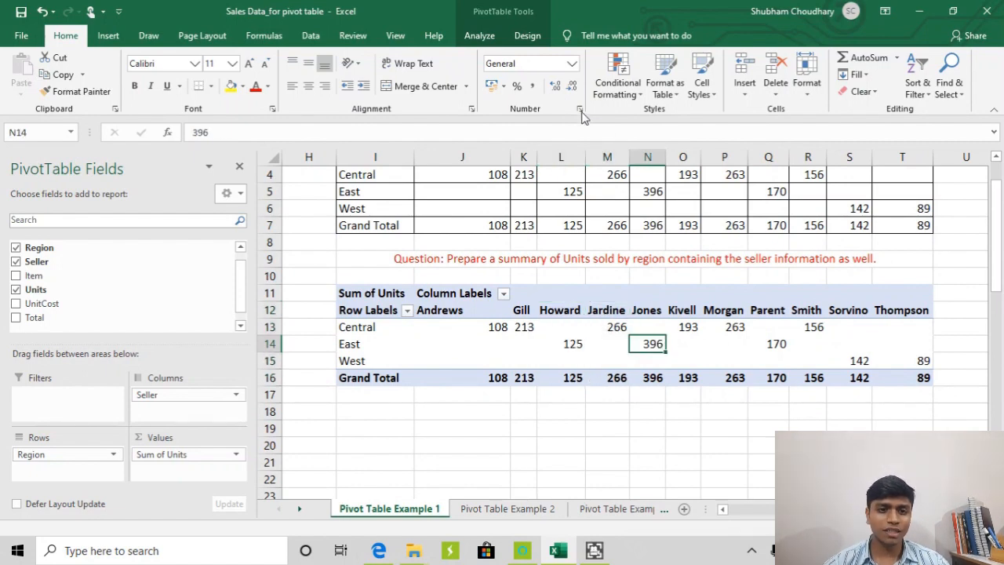
Step: Apply the Medium PivotTable style with black header and total rows and a light grey body
{"action": "left_click", "coordinate": [527, 36]}
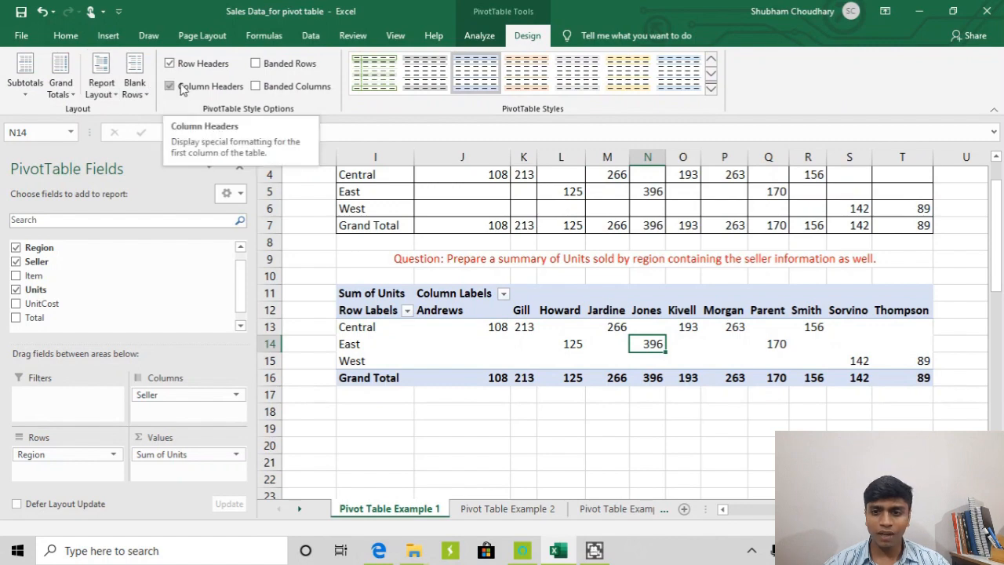
{"action": "left_click", "coordinate": [711, 88]}
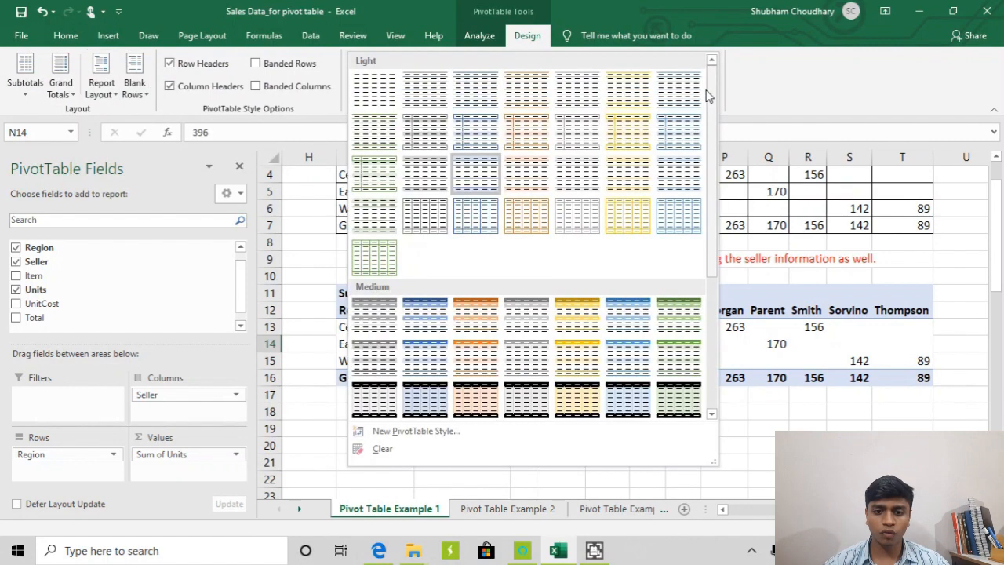
{"action": "left_click", "coordinate": [392, 413]}
{"action": "left_click", "coordinate": [548, 329]}
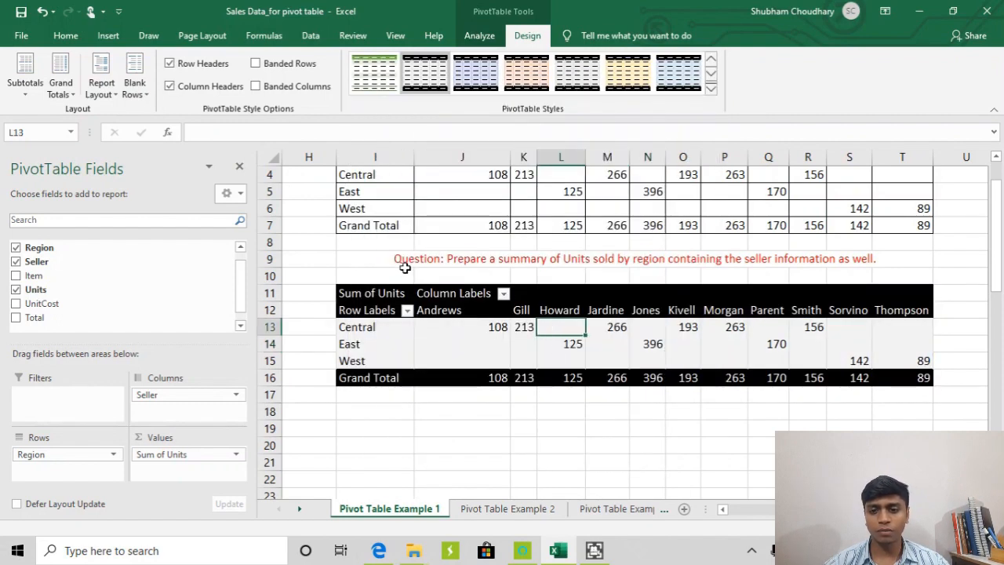
{"action": "scroll", "coordinate": [470, 336], "scroll_direction": "right", "scroll_amount": 1}
{"action": "scroll", "coordinate": [549, 306], "scroll_direction": "down", "scroll_amount": 1}
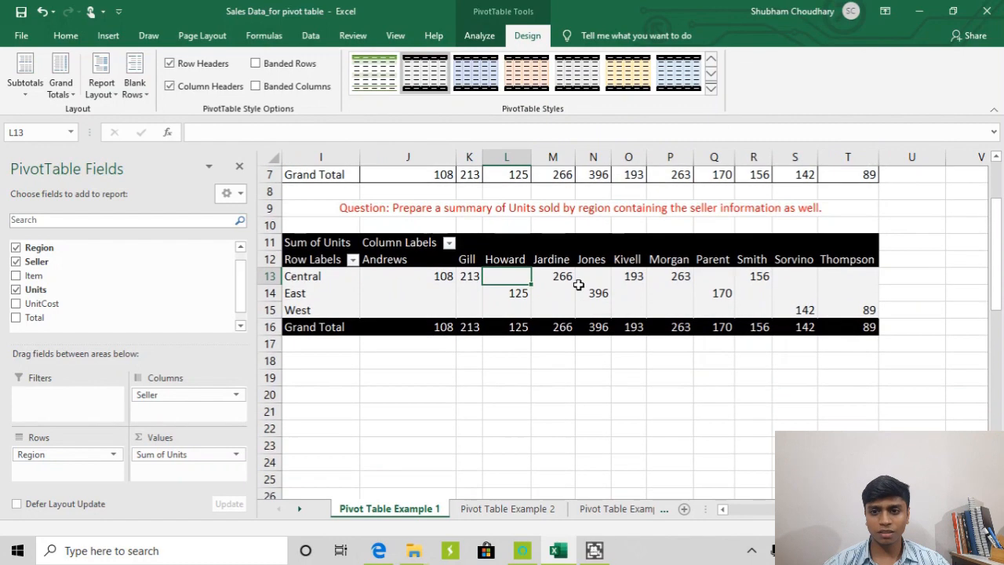
{"action": "scroll", "coordinate": [558, 285], "scroll_direction": "left", "scroll_amount": 1}
{"action": "left_click", "coordinate": [560, 241]}
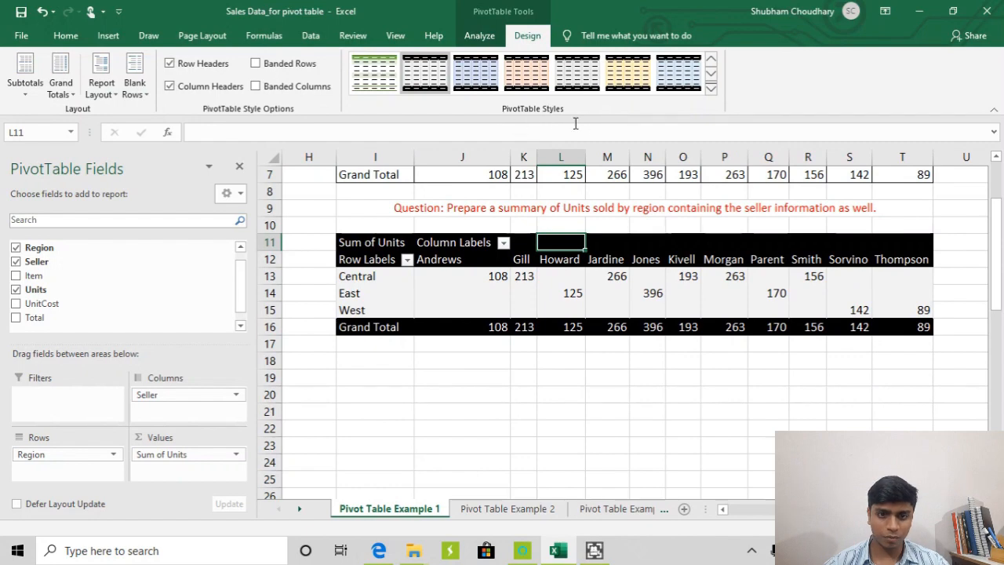
Step: Turn on banded rows and banded columns for the PivotTable and check the shading across its region rows
{"action": "left_click", "coordinate": [256, 64]}
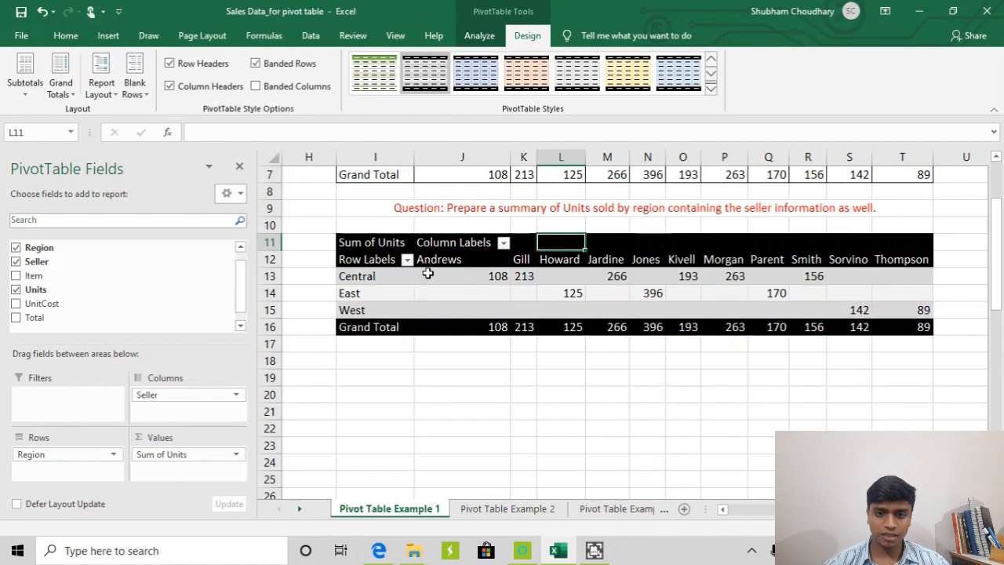
{"action": "left_click", "coordinate": [492, 277]}
{"action": "left_click_drag", "start_coordinate": [471, 294], "coordinate": [544, 296]}
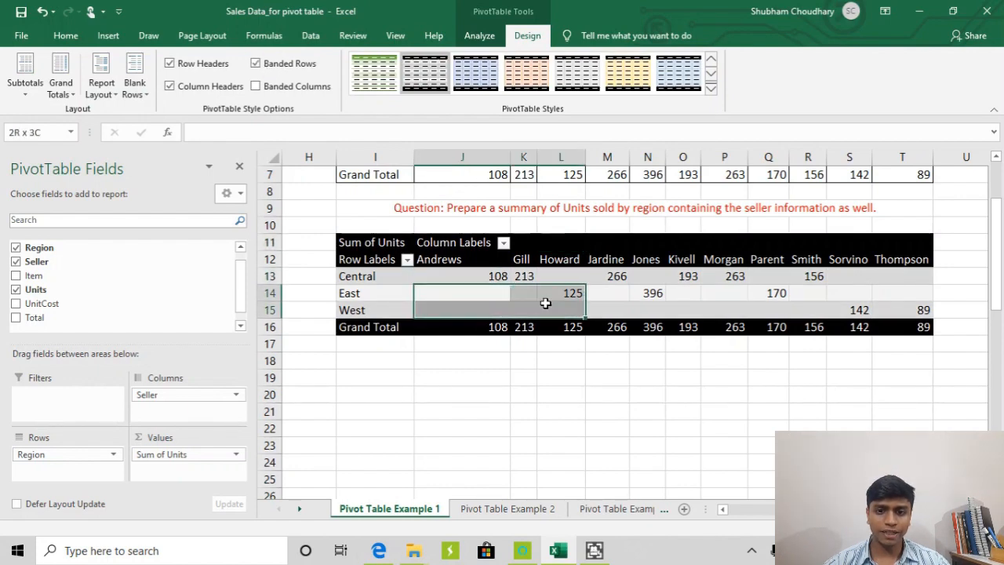
{"action": "left_click", "coordinate": [256, 86]}
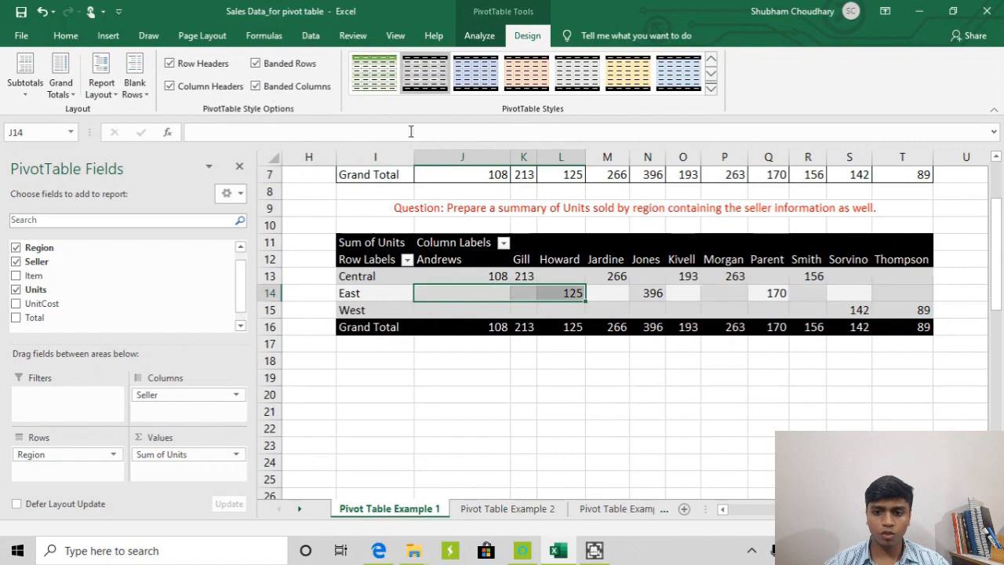
{"action": "left_click_drag", "start_coordinate": [643, 276], "coordinate": [648, 312]}
{"action": "left_click_drag", "start_coordinate": [716, 274], "coordinate": [766, 291]}
{"action": "left_click", "coordinate": [695, 296]}
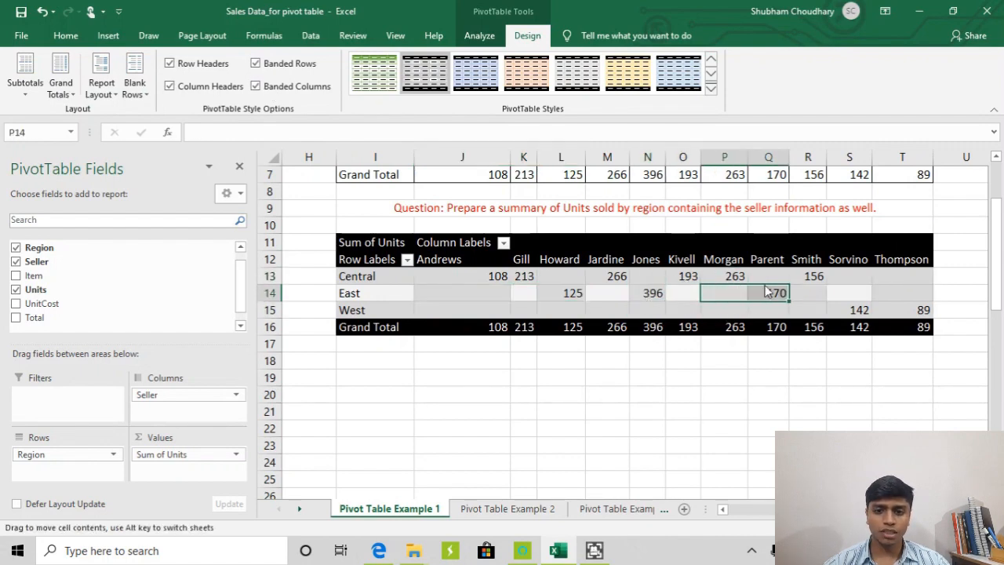
Step: Review the banded PivotTable against the sample summary table above it, and look over the PivotTable analysis and design options
{"action": "left_click", "coordinate": [831, 263]}
{"action": "scroll", "coordinate": [847, 255], "scroll_direction": "down", "scroll_amount": 1}
{"action": "left_click", "coordinate": [834, 225]}
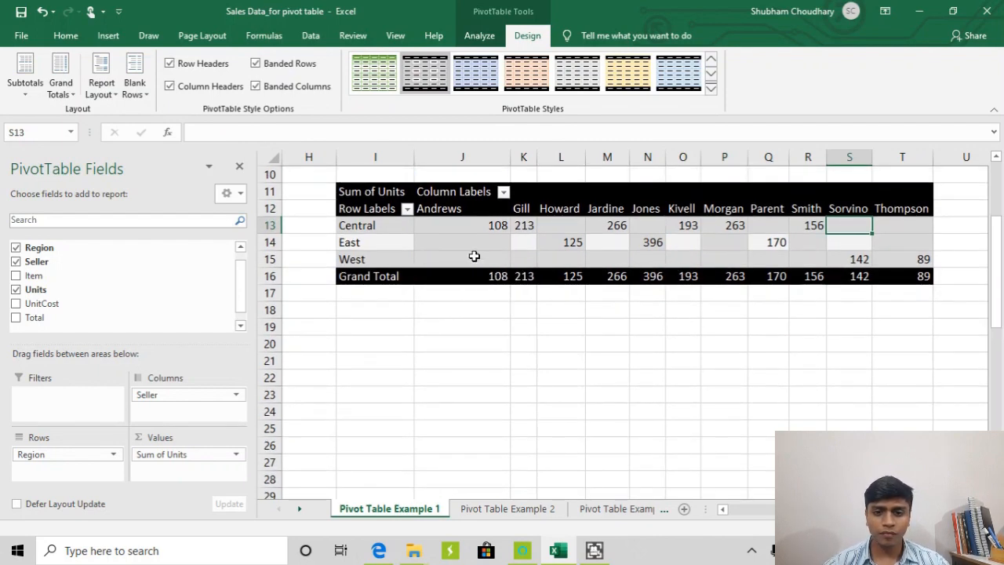
{"action": "left_click", "coordinate": [488, 224]}
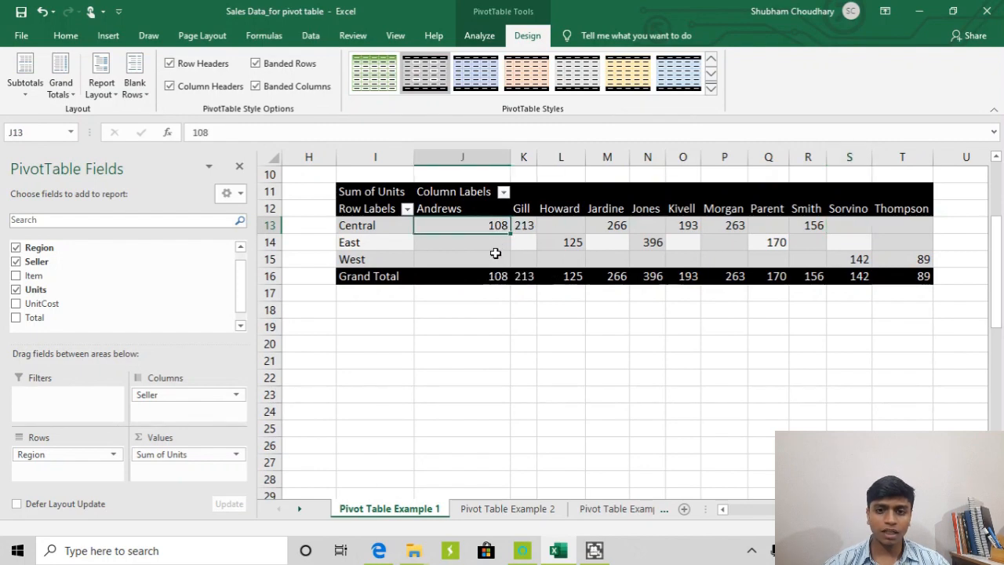
{"action": "scroll", "coordinate": [494, 251], "scroll_direction": "up", "scroll_amount": 3}
{"action": "scroll", "coordinate": [498, 263], "scroll_direction": "down", "scroll_amount": 1}
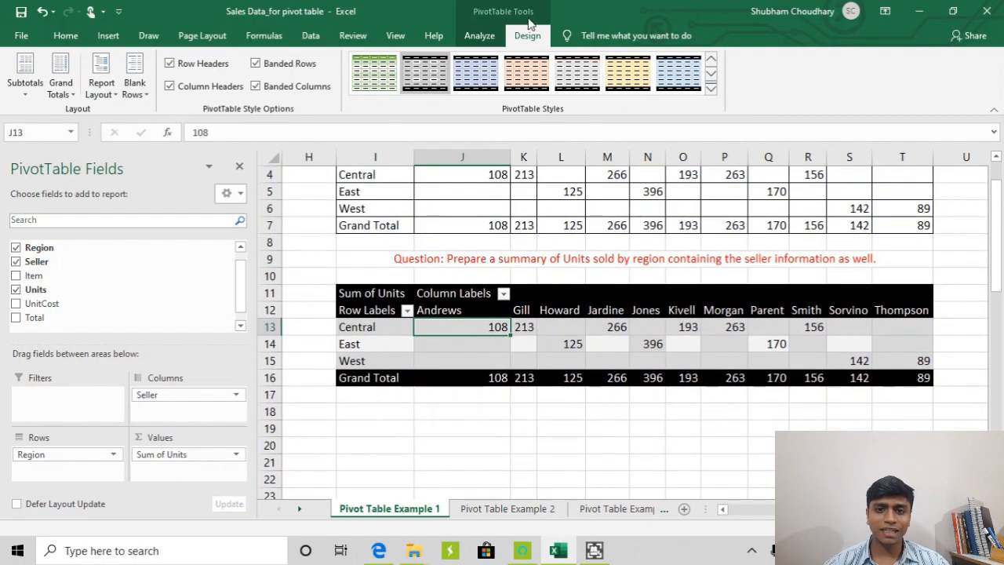
{"action": "left_click", "coordinate": [476, 44]}
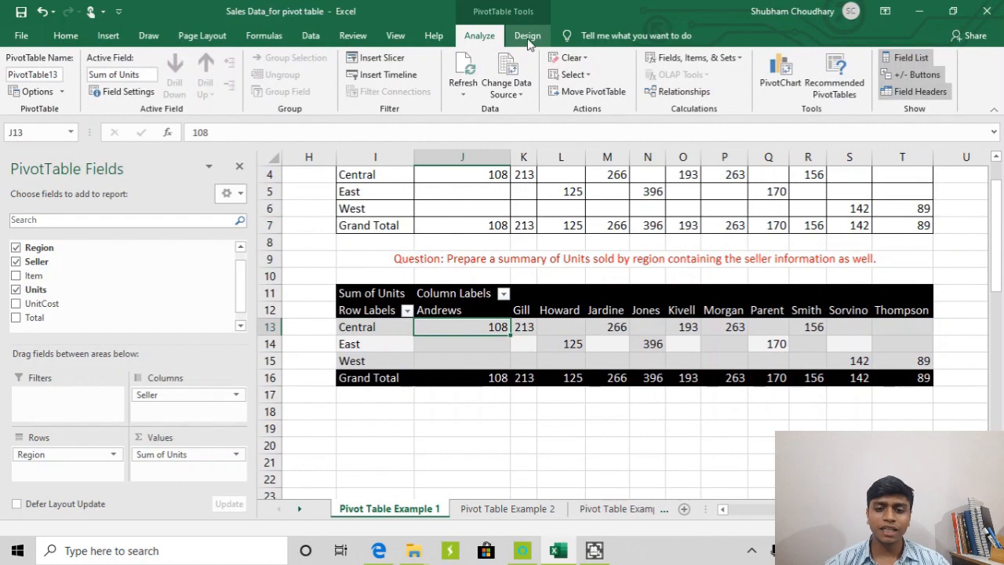
{"action": "left_click", "coordinate": [528, 40]}
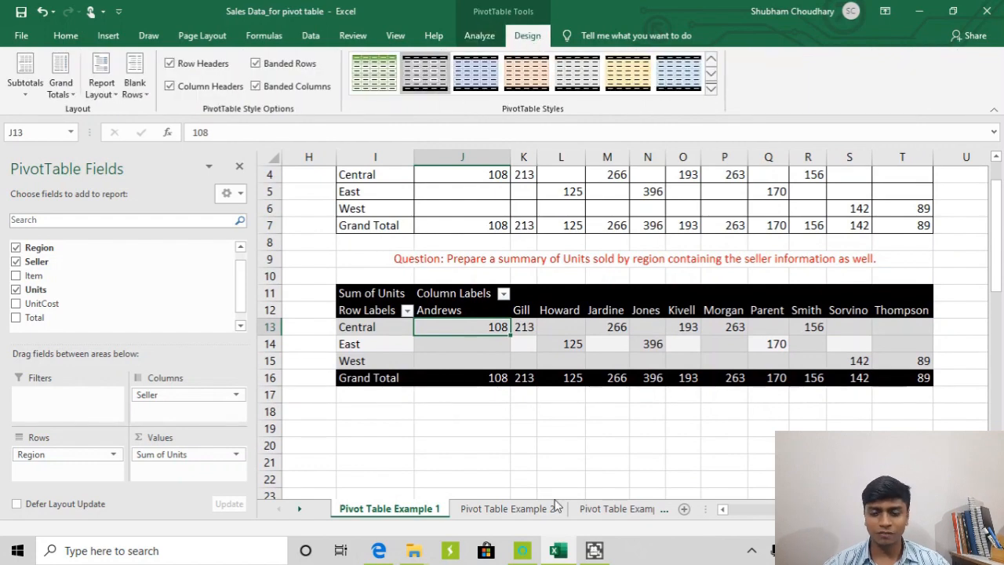
{"action": "scroll", "coordinate": [566, 395], "scroll_direction": "up", "scroll_amount": 1}
{"action": "scroll", "coordinate": [564, 394], "scroll_direction": "down", "scroll_amount": 2}
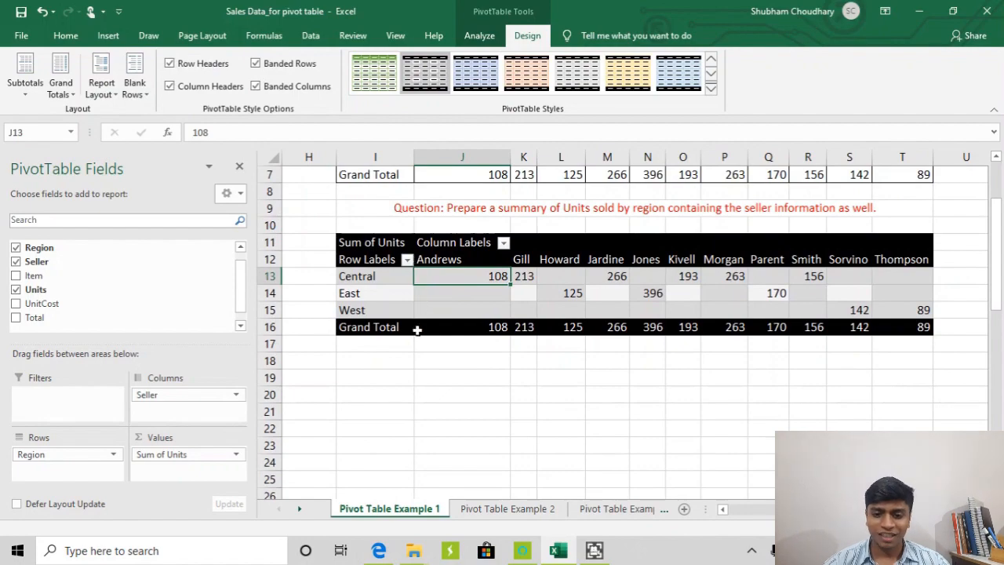
Step: Delete the existing PivotTable below the sample summary on the Pivot Table Example 2 sheet
{"action": "left_click", "coordinate": [504, 510]}
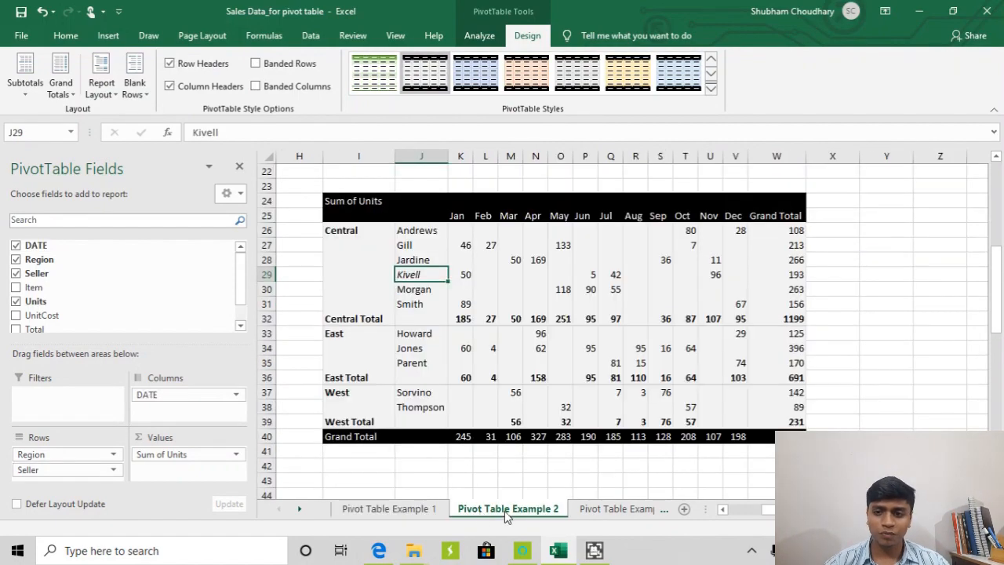
{"action": "scroll", "coordinate": [464, 314], "scroll_direction": "left", "scroll_amount": 3}
{"action": "scroll", "coordinate": [464, 338], "scroll_direction": "up", "scroll_amount": 5}
{"action": "scroll", "coordinate": [675, 360], "scroll_direction": "down", "scroll_amount": 4}
{"action": "scroll", "coordinate": [784, 258], "scroll_direction": "up", "scroll_amount": 1}
{"action": "scroll", "coordinate": [902, 329], "scroll_direction": "right", "scroll_amount": 2}
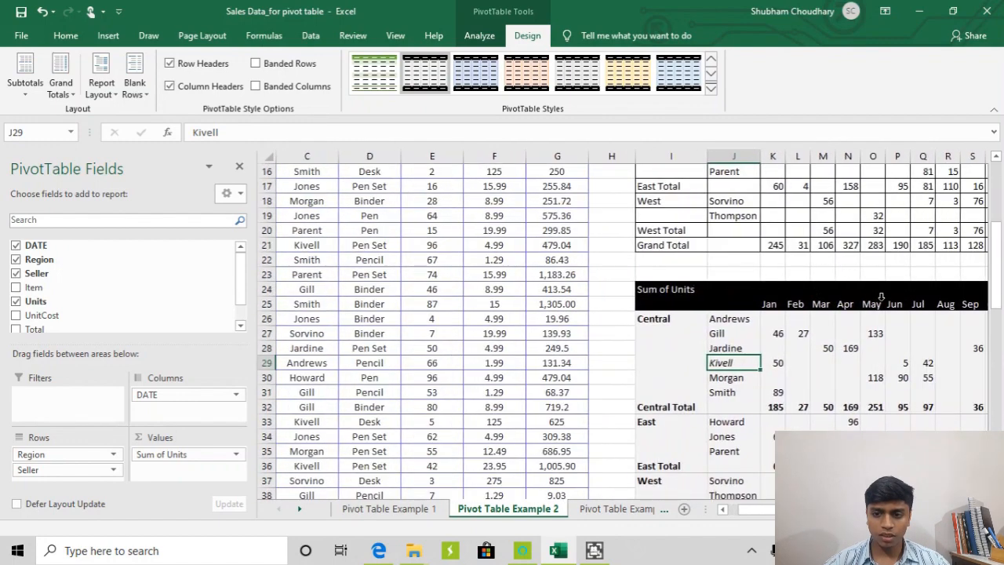
{"action": "scroll", "coordinate": [948, 333], "scroll_direction": "right", "scroll_amount": 5}
{"action": "left_click_drag", "start_coordinate": [867, 276], "coordinate": [306, 379]}
Step: Narrow column H and widen column W so that the full question text in I2 fits above the sample summary table
{"action": "scroll", "coordinate": [320, 389], "scroll_direction": "up", "scroll_amount": 8}
{"action": "scroll", "coordinate": [487, 345], "scroll_direction": "left", "scroll_amount": 7}
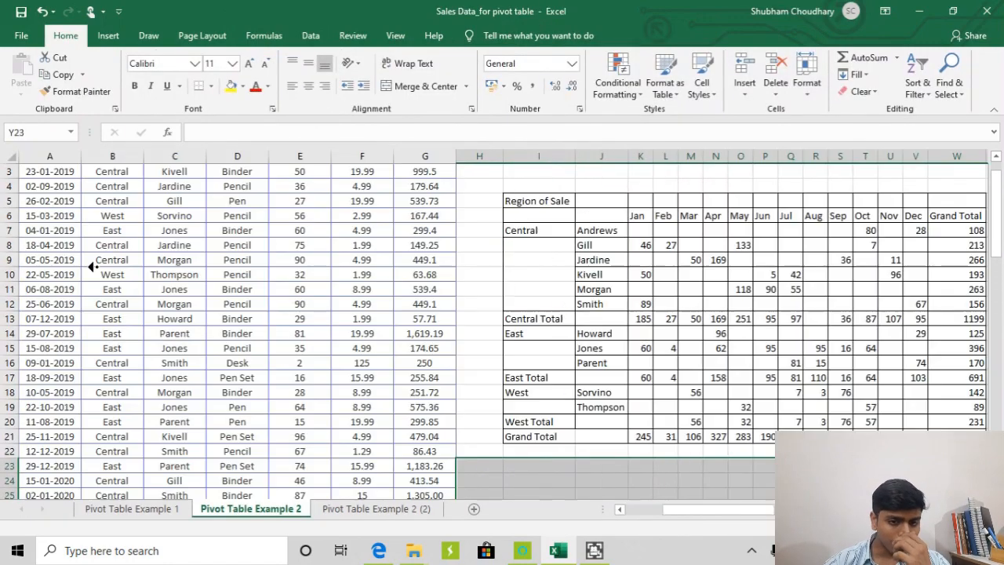
{"action": "scroll", "coordinate": [539, 330], "scroll_direction": "up", "scroll_amount": 1}
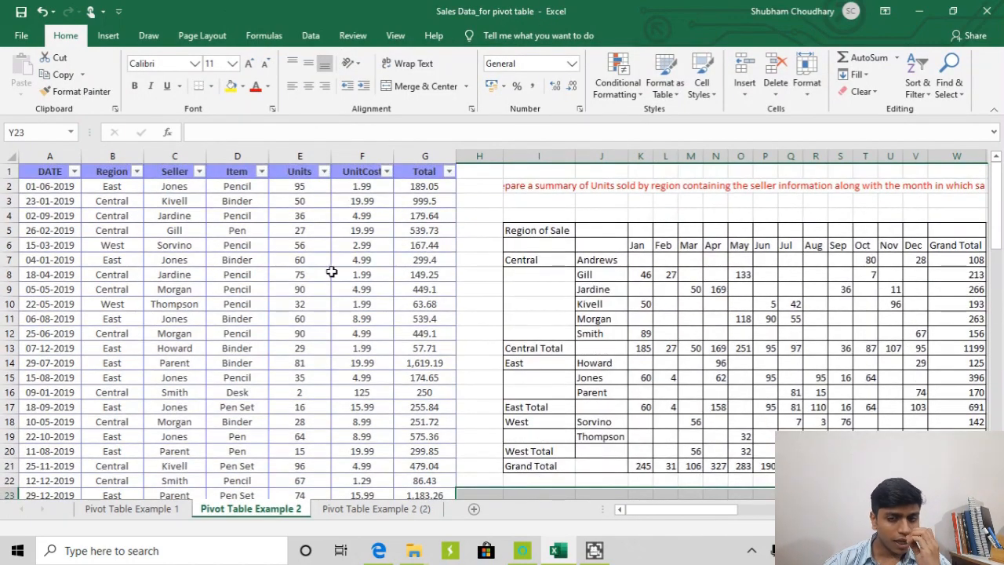
{"action": "left_click", "coordinate": [221, 228]}
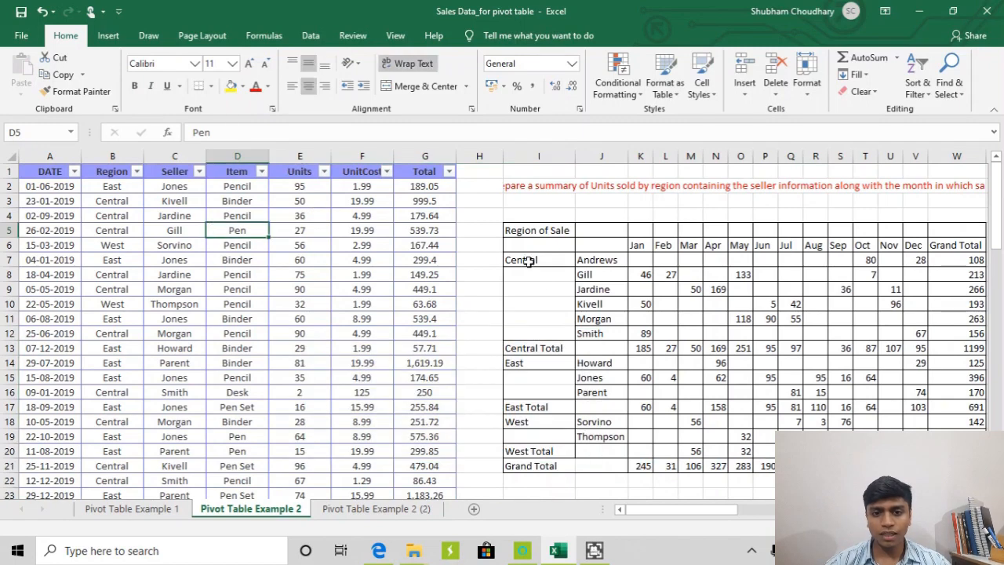
{"action": "left_click", "coordinate": [524, 204]}
{"action": "left_click", "coordinate": [530, 187]}
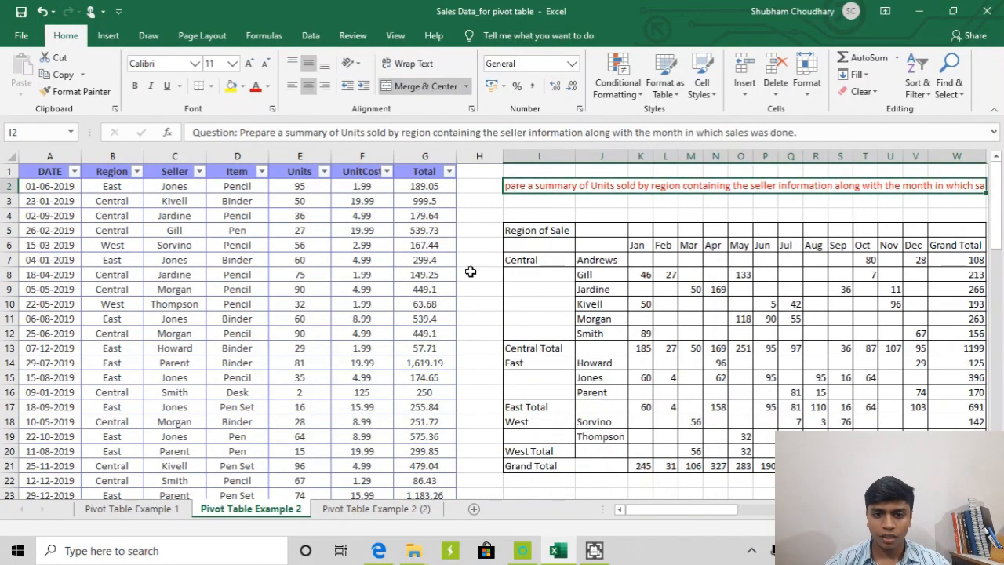
{"action": "scroll", "coordinate": [510, 274], "scroll_direction": "right", "scroll_amount": 2}
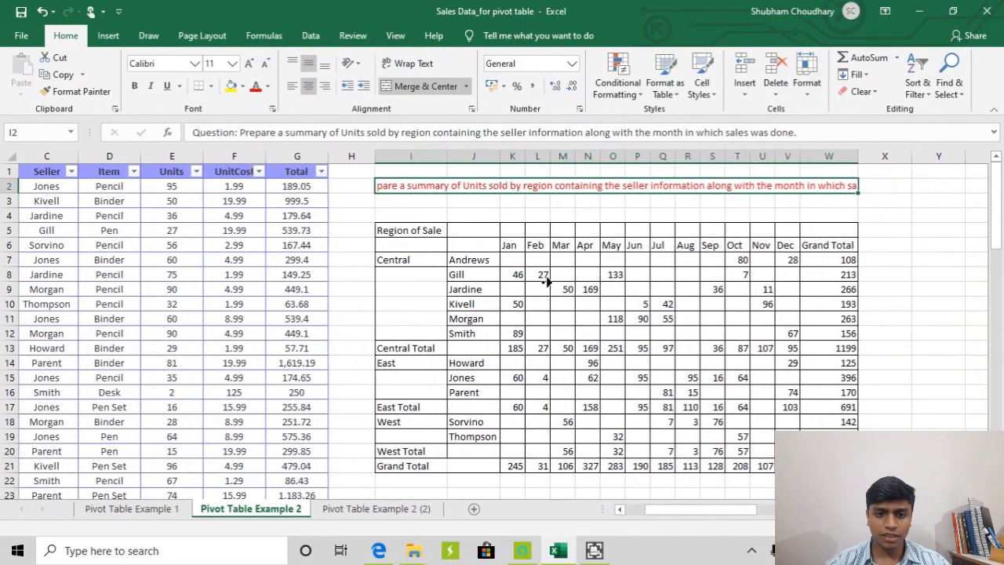
{"action": "scroll", "coordinate": [547, 281], "scroll_direction": "right", "scroll_amount": 1}
{"action": "left_click_drag", "start_coordinate": [320, 149], "coordinate": [281, 149]}
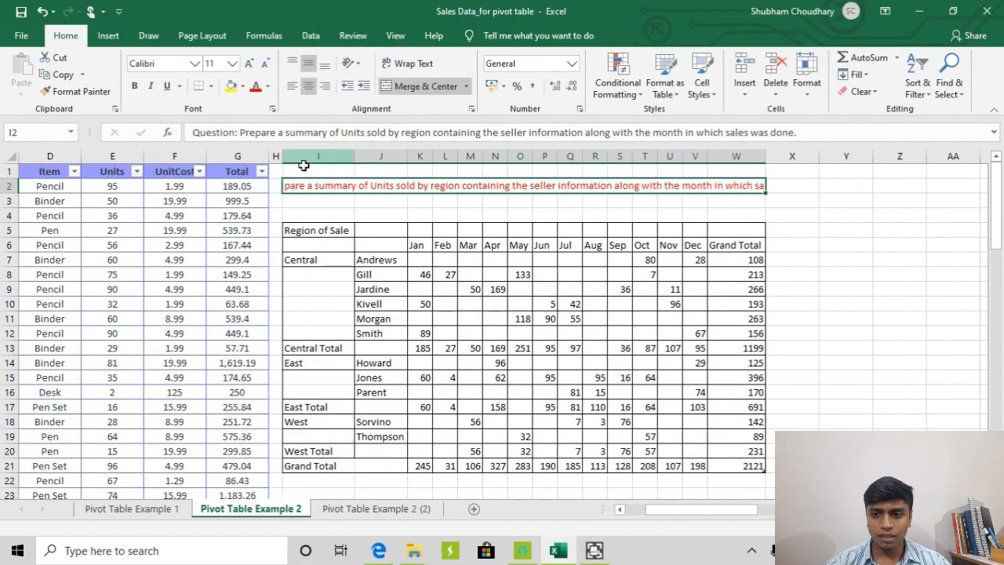
{"action": "left_click_drag", "start_coordinate": [765, 159], "coordinate": [882, 149]}
{"action": "left_click", "coordinate": [386, 200]}
{"action": "left_click", "coordinate": [430, 188]}
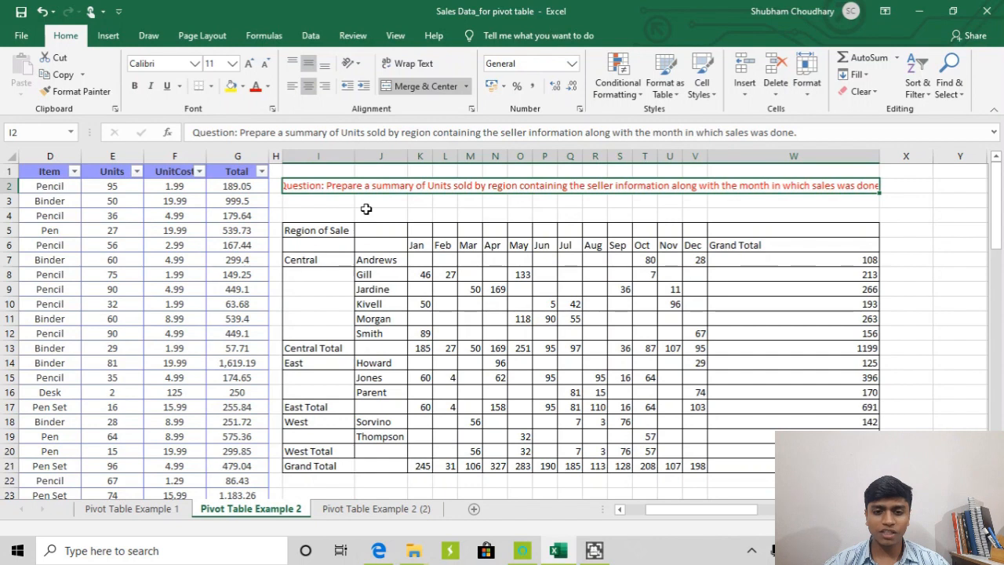
Step: Examine how the sample summary table arranges regions, sellers and months
{"action": "left_click", "coordinate": [345, 259]}
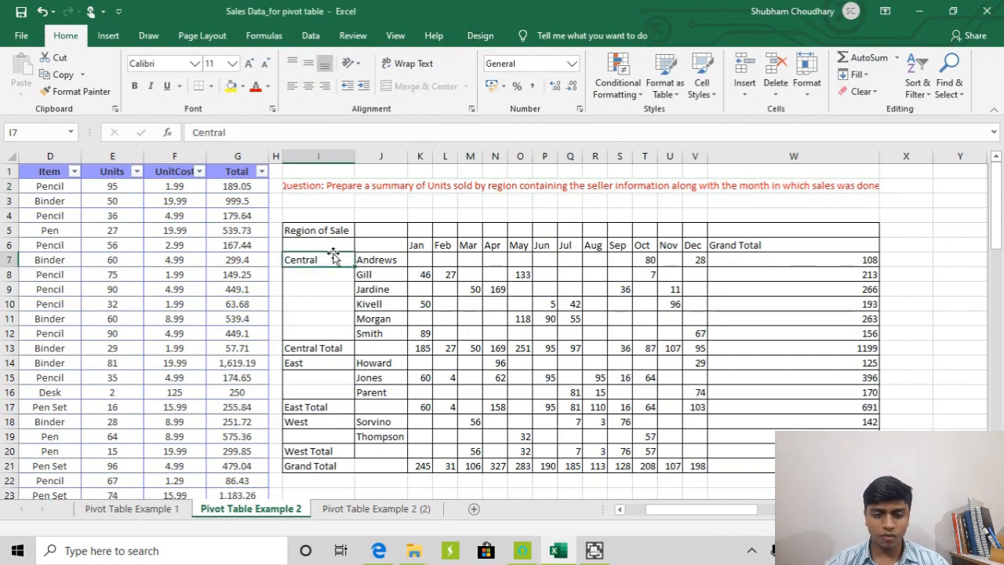
{"action": "left_click", "coordinate": [380, 262]}
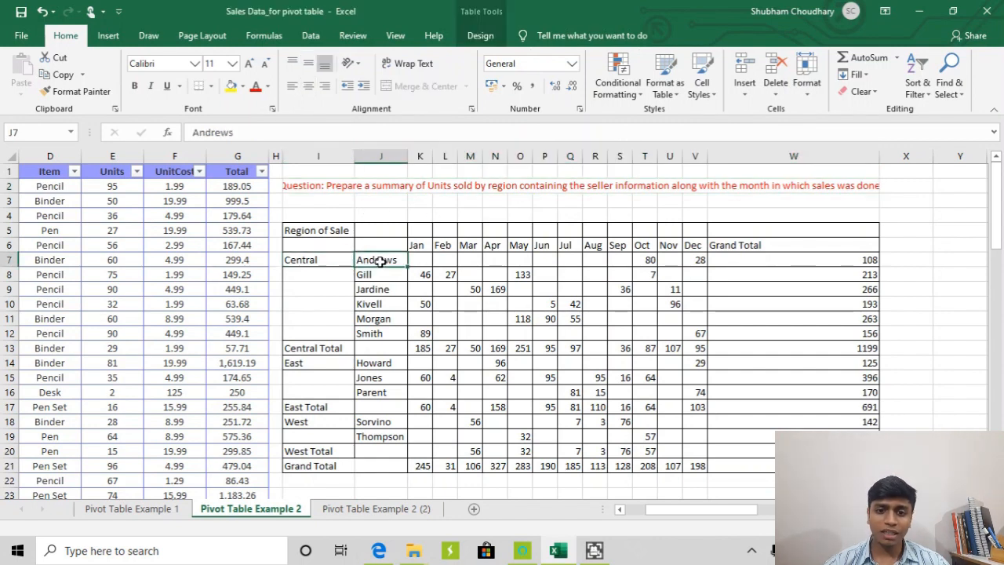
{"action": "left_click_drag", "start_coordinate": [424, 244], "coordinate": [470, 408]}
{"action": "scroll", "coordinate": [534, 391], "scroll_direction": "up", "scroll_amount": 1}
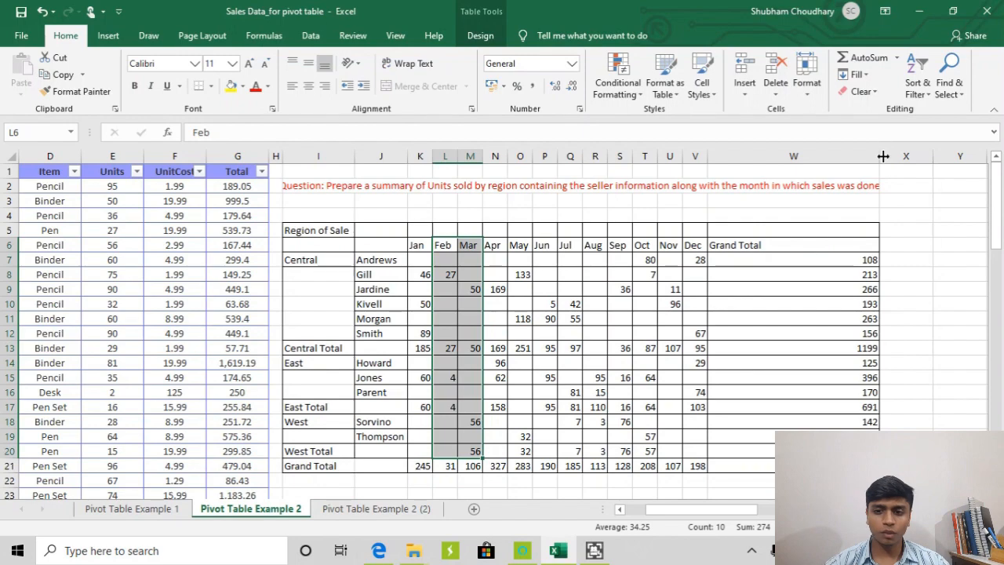
{"action": "scroll", "coordinate": [789, 267], "scroll_direction": "down", "scroll_amount": 1}
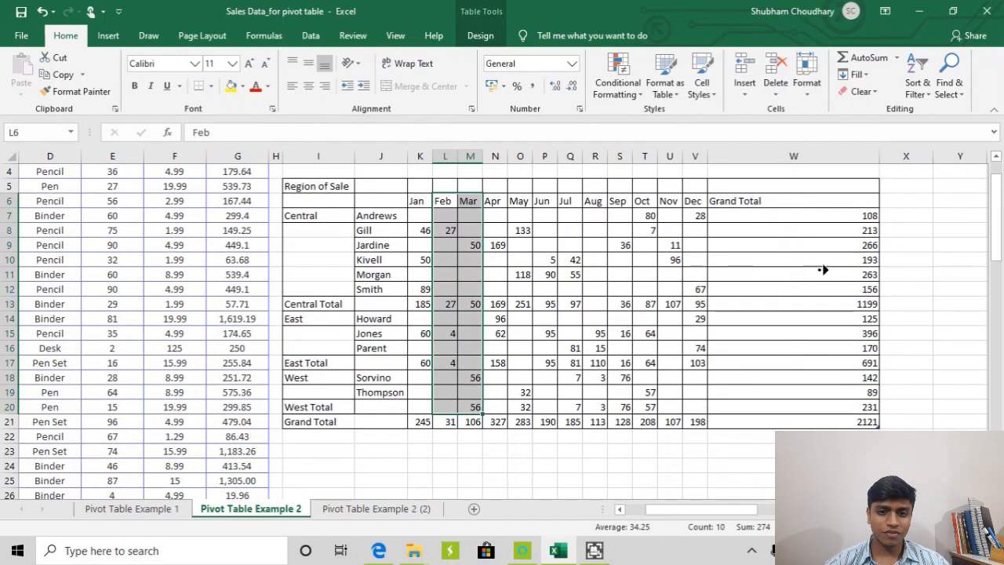
{"action": "scroll", "coordinate": [796, 266], "scroll_direction": "right", "scroll_amount": 1}
{"action": "left_click", "coordinate": [410, 245]}
{"action": "scroll", "coordinate": [437, 268], "scroll_direction": "up", "scroll_amount": 1}
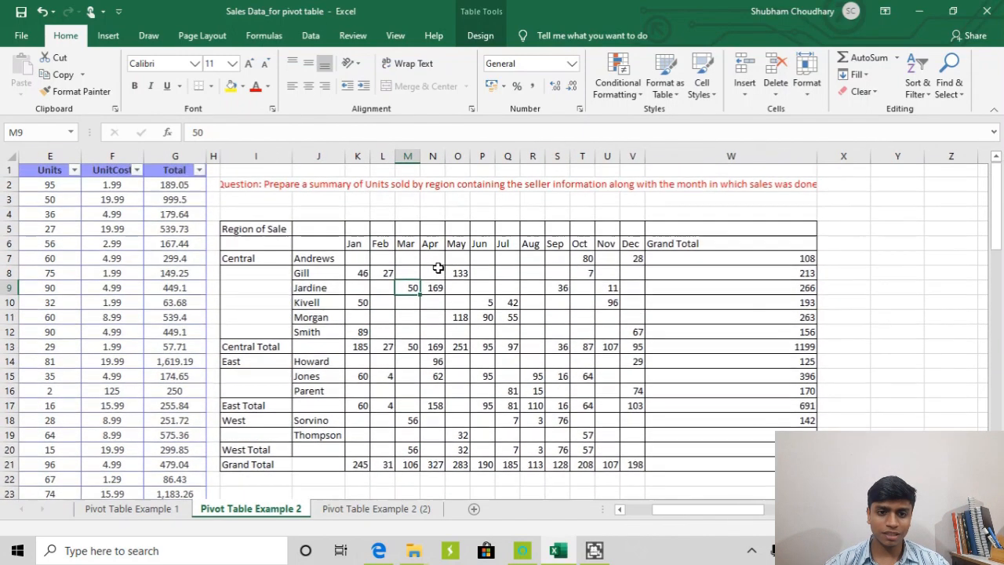
Step: Review the whole sample summary table down to its regional subtotals and Grand Total row
{"action": "scroll", "coordinate": [439, 268], "scroll_direction": "down", "scroll_amount": 1}
{"action": "left_click_drag", "start_coordinate": [218, 172], "coordinate": [862, 404]}
{"action": "scroll", "coordinate": [345, 274], "scroll_direction": "down", "scroll_amount": 1}
{"action": "scroll", "coordinate": [336, 287], "scroll_direction": "left", "scroll_amount": 1}
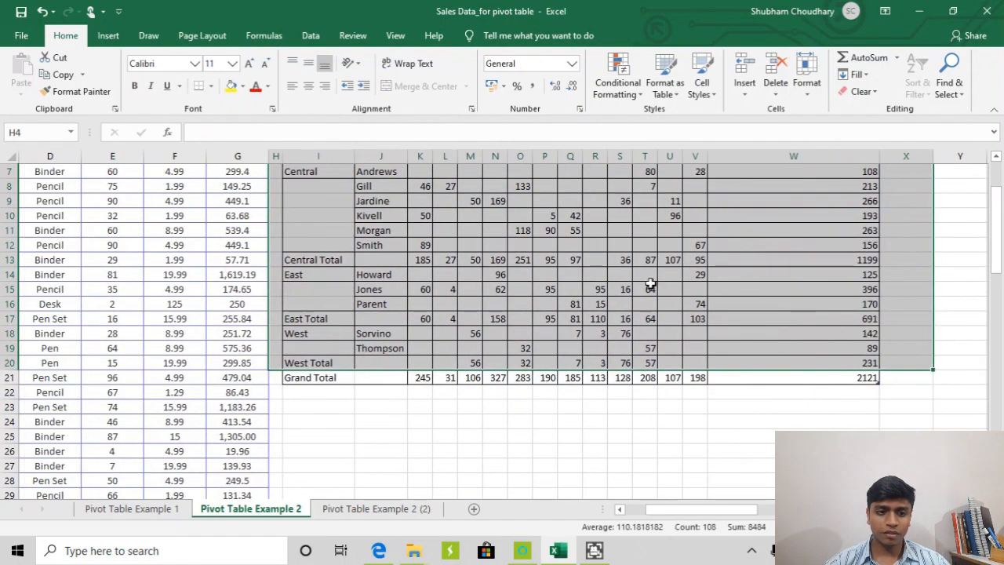
{"action": "scroll", "coordinate": [659, 288], "scroll_direction": "down", "scroll_amount": 1}
{"action": "scroll", "coordinate": [722, 288], "scroll_direction": "right", "scroll_amount": 1}
{"action": "scroll", "coordinate": [609, 302], "scroll_direction": "right", "scroll_amount": 1}
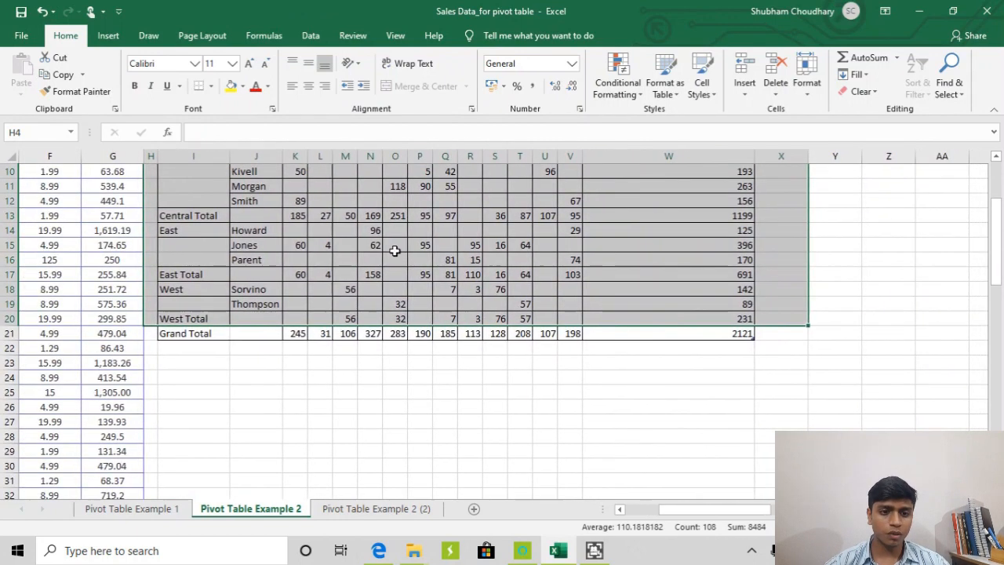
{"action": "left_click", "coordinate": [395, 245]}
Step: Insert a PivotTable from the sales data in A1:G44, placed on the existing worksheet at I24
{"action": "left_click", "coordinate": [68, 285]}
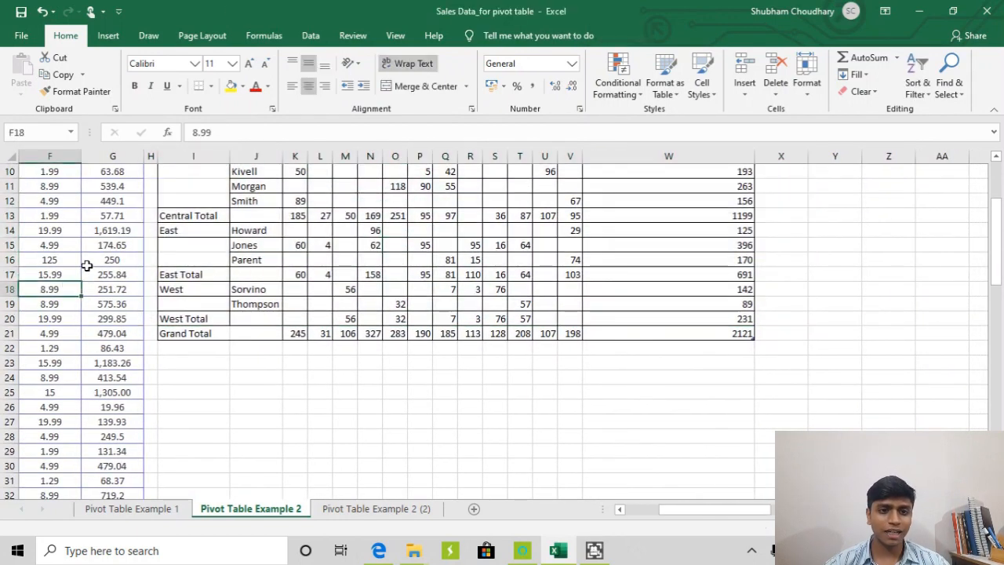
{"action": "left_click", "coordinate": [110, 244]}
{"action": "left_click", "coordinate": [104, 303]}
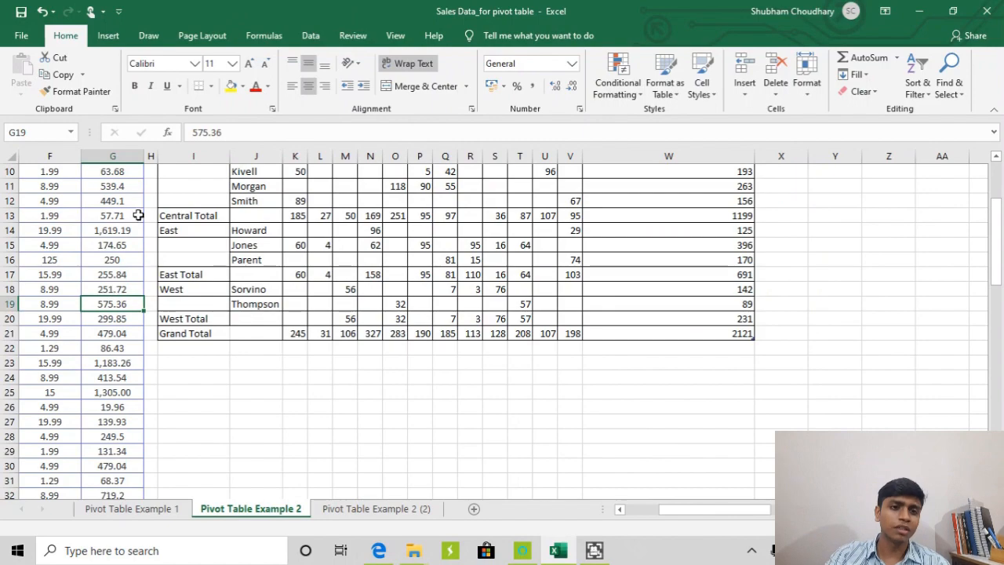
{"action": "left_click", "coordinate": [125, 37]}
{"action": "left_click", "coordinate": [27, 70]}
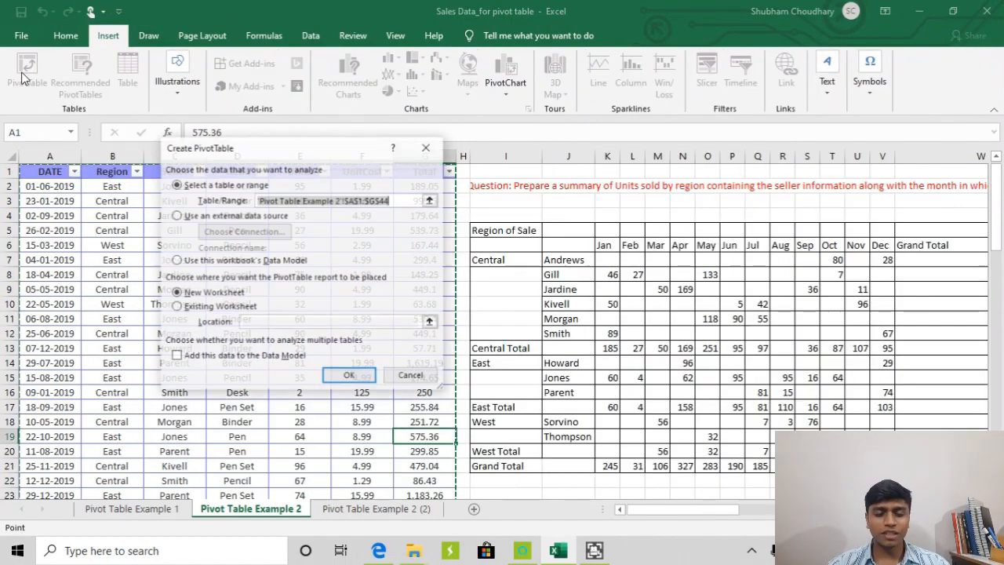
{"action": "left_click_drag", "start_coordinate": [313, 154], "coordinate": [284, 135]}
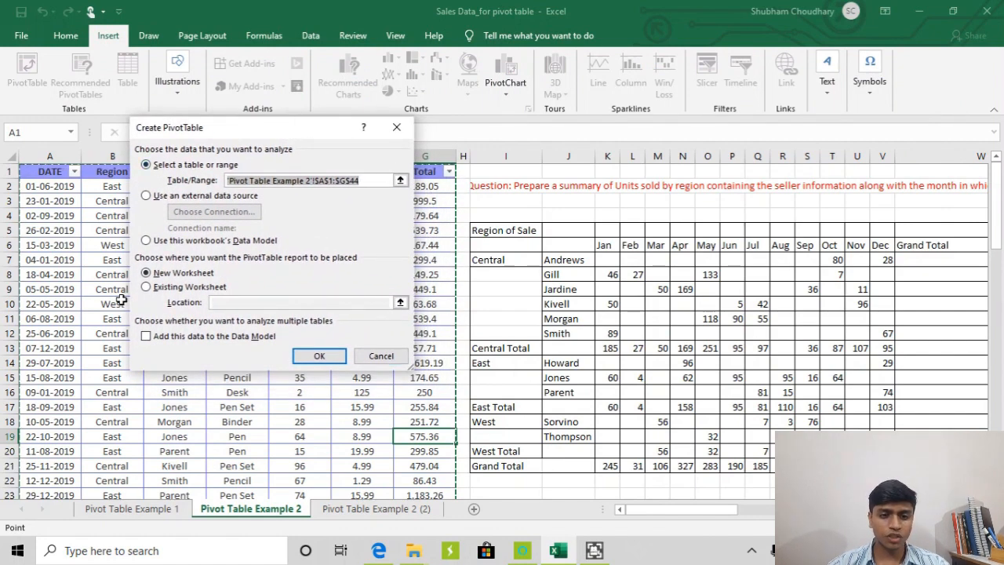
{"action": "left_click", "coordinate": [184, 287]}
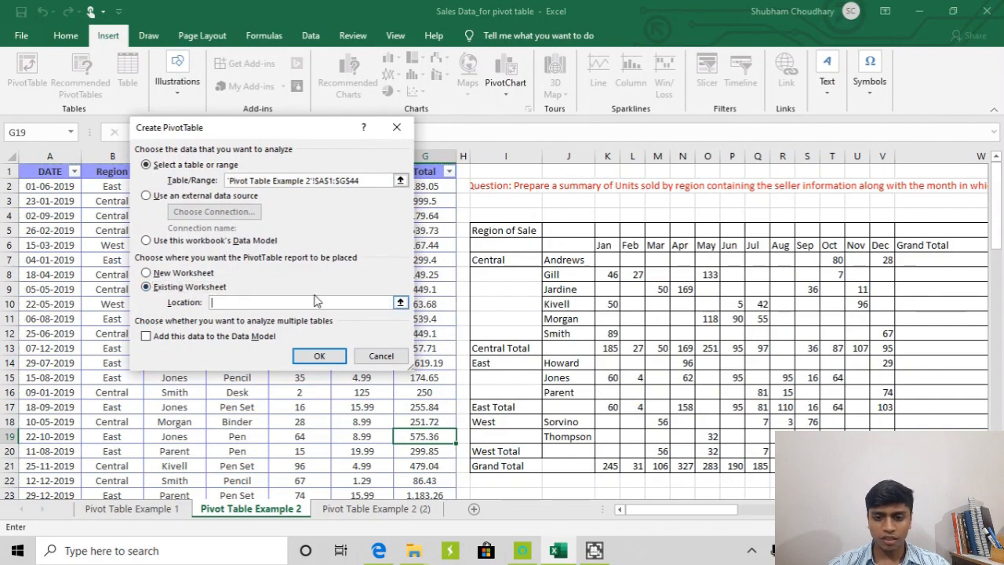
{"action": "scroll", "coordinate": [379, 417], "scroll_direction": "down", "scroll_amount": 2}
{"action": "left_click", "coordinate": [482, 409]}
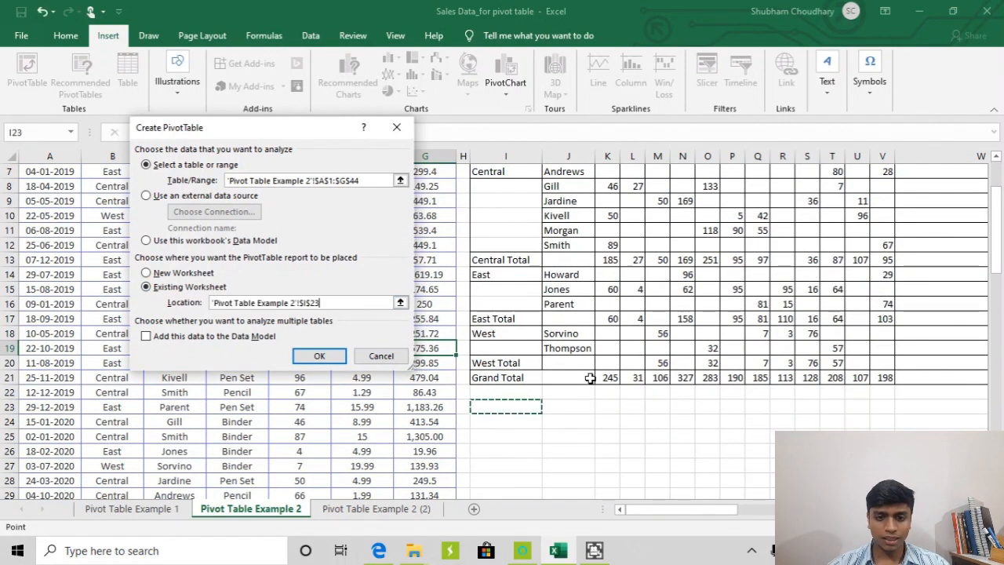
{"action": "left_click", "coordinate": [505, 422]}
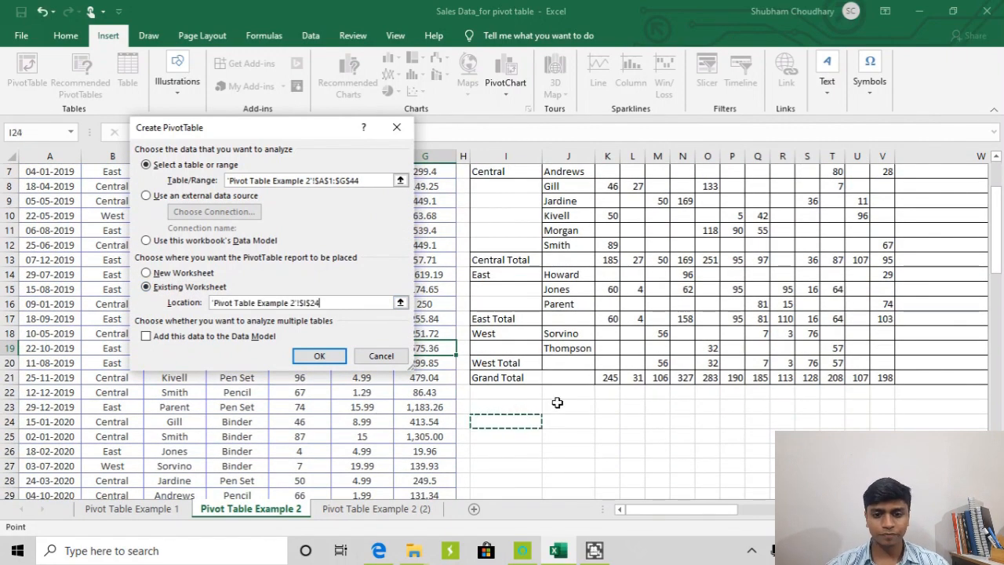
{"action": "left_click", "coordinate": [320, 356]}
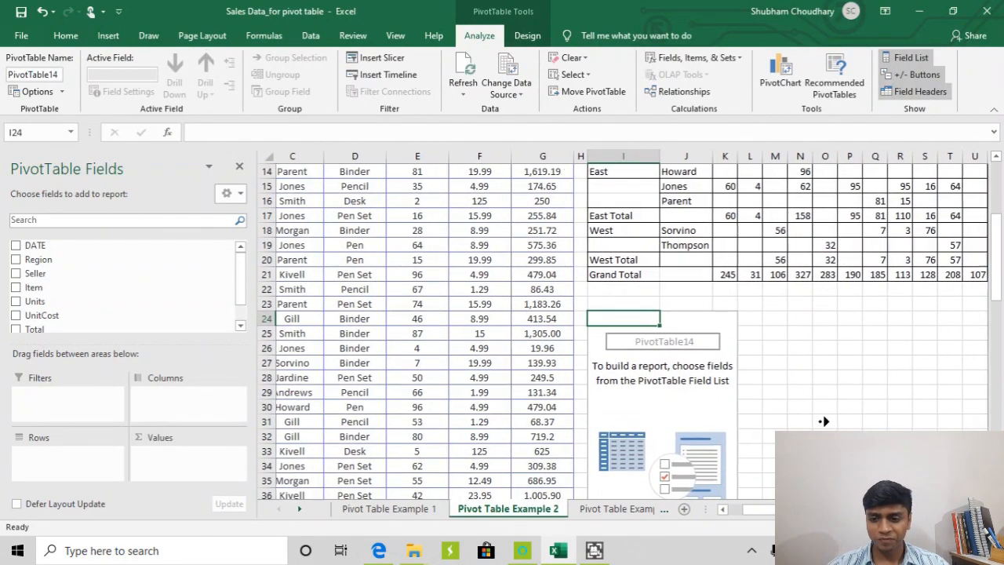
Step: Review the question and the sample summary's region, seller and month layout above the empty PivotTable
{"action": "middle_click", "coordinate": [833, 426]}
{"action": "left_click", "coordinate": [639, 406]}
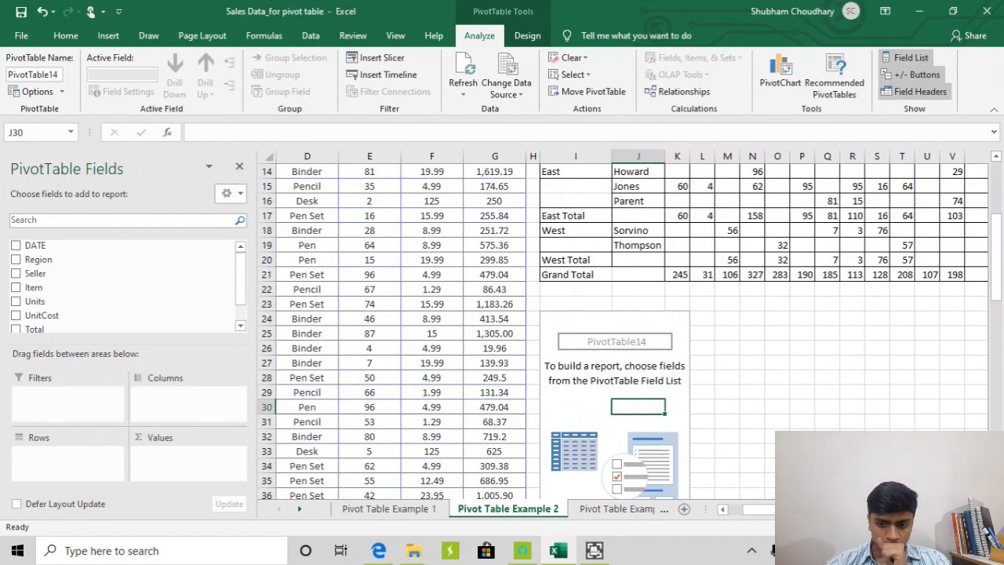
{"action": "scroll", "coordinate": [737, 432], "scroll_direction": "right", "scroll_amount": 2}
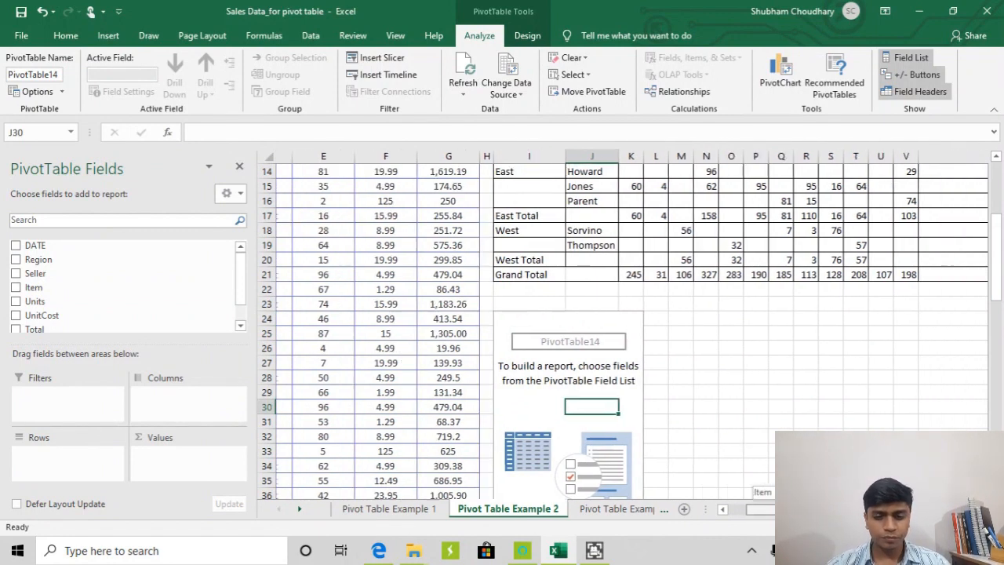
{"action": "scroll", "coordinate": [483, 414], "scroll_direction": "down", "scroll_amount": 1}
{"action": "scroll", "coordinate": [488, 392], "scroll_direction": "down", "scroll_amount": 1}
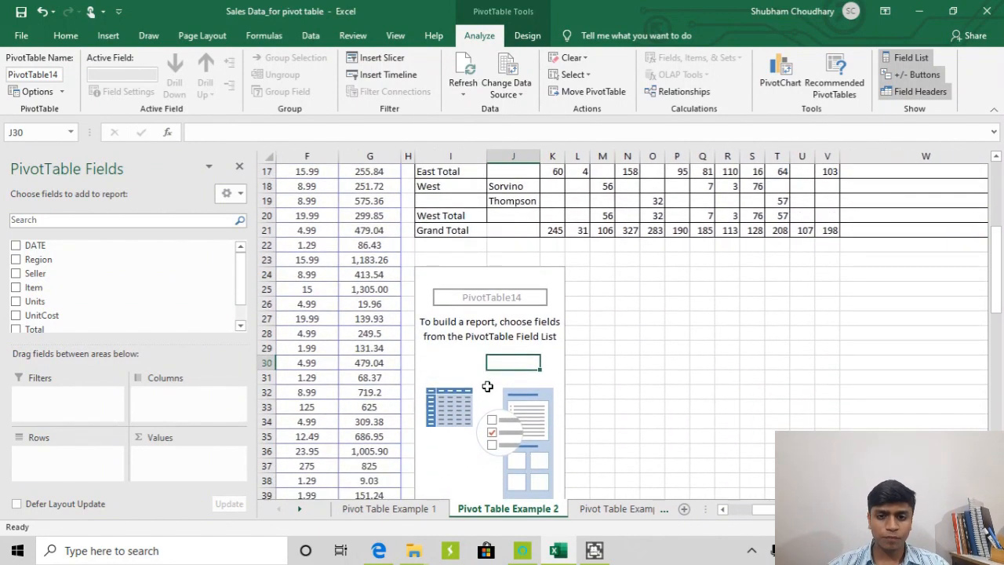
{"action": "scroll", "coordinate": [499, 343], "scroll_direction": "up", "scroll_amount": 5}
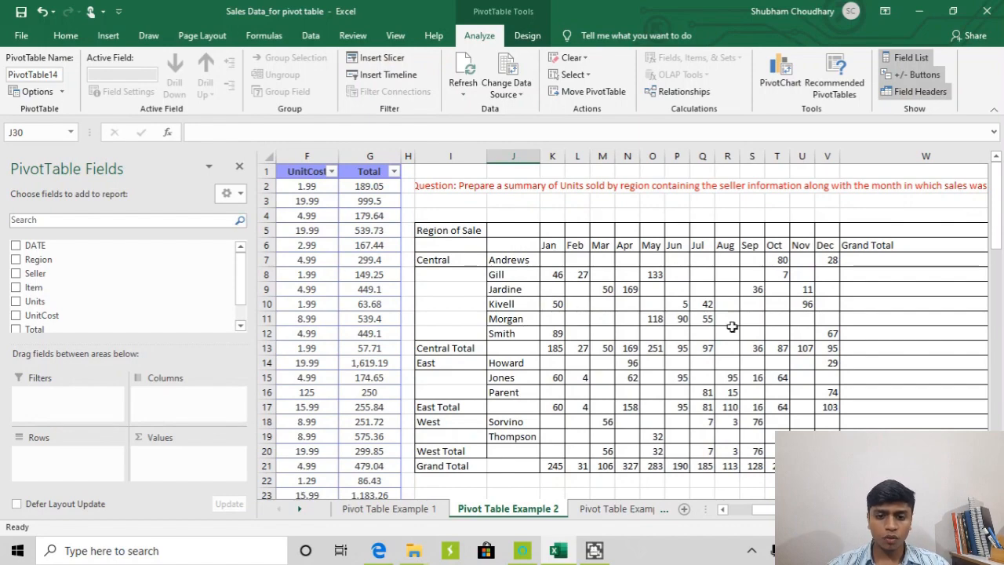
{"action": "scroll", "coordinate": [779, 326], "scroll_direction": "down", "scroll_amount": 5}
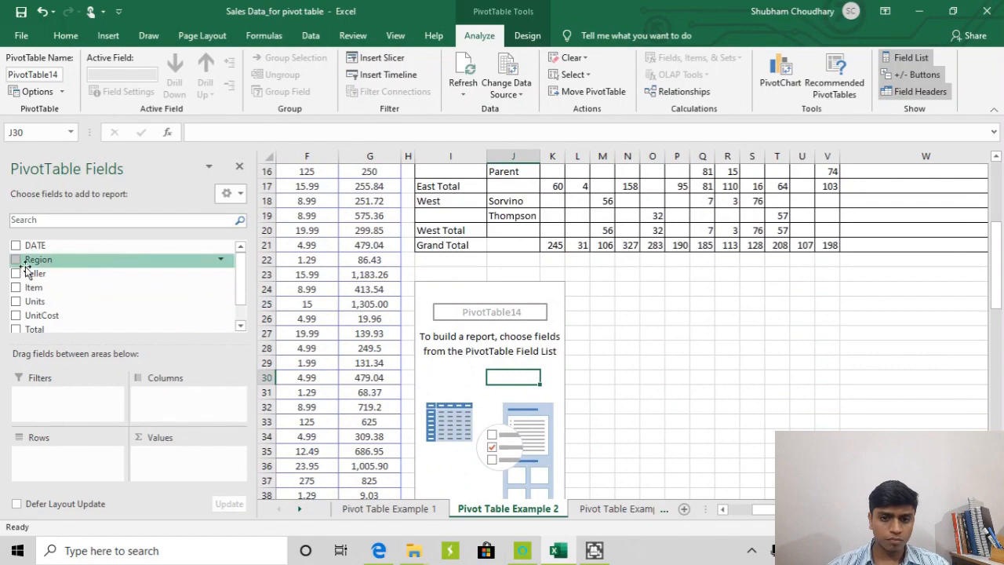
Step: Add the Region field to the rows of the empty PivotTable
{"action": "scroll", "coordinate": [451, 251], "scroll_direction": "up", "scroll_amount": 2}
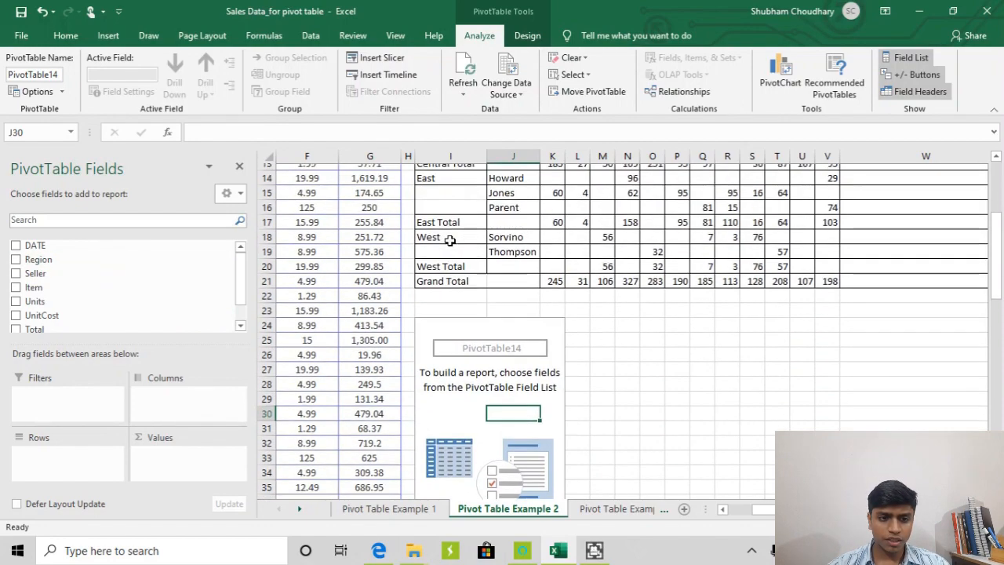
{"action": "left_click", "coordinate": [448, 231]}
{"action": "scroll", "coordinate": [281, 315], "scroll_direction": "down", "scroll_amount": 3}
{"action": "scroll", "coordinate": [259, 321], "scroll_direction": "down", "scroll_amount": 1}
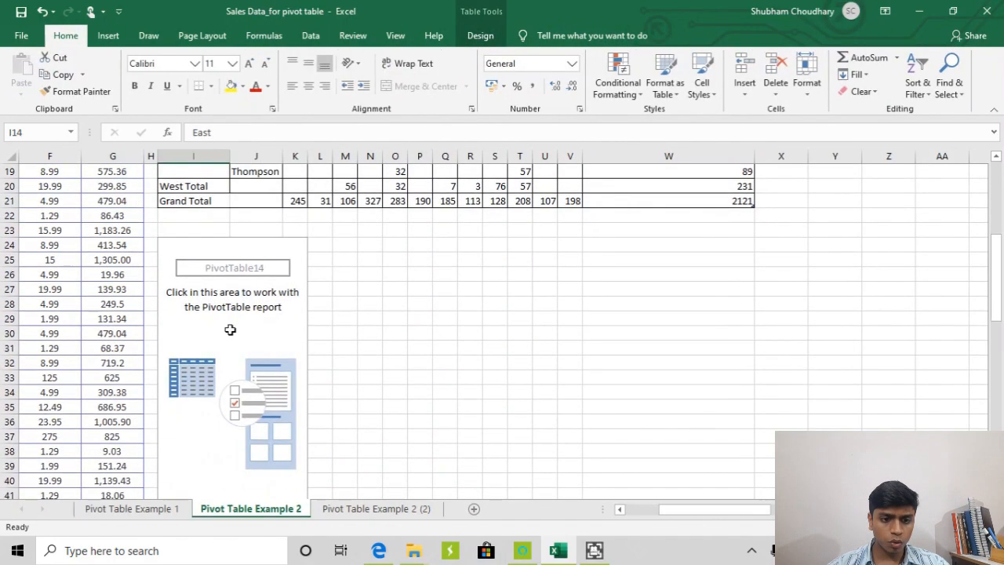
{"action": "left_click", "coordinate": [228, 334]}
{"action": "left_click_drag", "start_coordinate": [44, 259], "coordinate": [95, 456]}
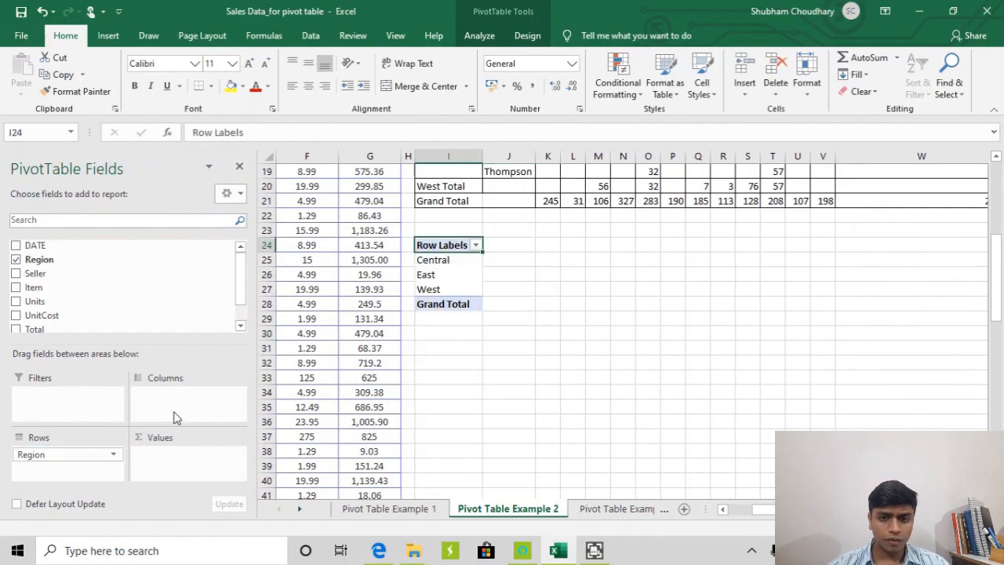
Step: Examine how the sample summary lists the sellers under each region
{"action": "left_click", "coordinate": [463, 275]}
{"action": "scroll", "coordinate": [543, 253], "scroll_direction": "up", "scroll_amount": 6}
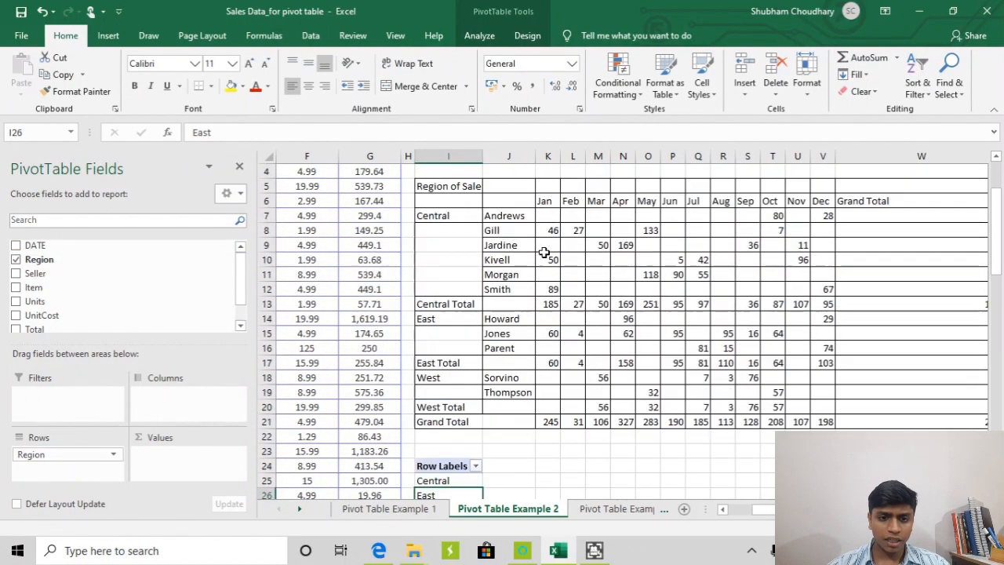
{"action": "left_click", "coordinate": [510, 271]}
{"action": "left_click_drag", "start_coordinate": [242, 260], "coordinate": [287, 455]}
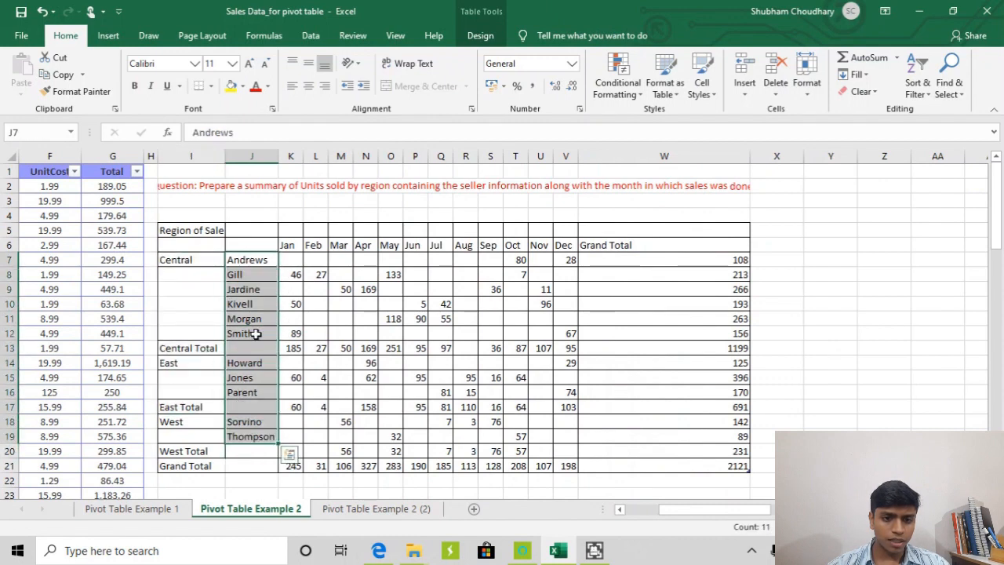
{"action": "left_click", "coordinate": [254, 307]}
{"action": "left_click_drag", "start_coordinate": [255, 260], "coordinate": [228, 407]}
{"action": "left_click", "coordinate": [202, 293]}
{"action": "left_click", "coordinate": [257, 288]}
{"action": "left_click", "coordinate": [250, 346]}
Step: Add the Seller field to the PivotTable's rows, nested below Region
{"action": "scroll", "coordinate": [245, 353], "scroll_direction": "down", "scroll_amount": 4}
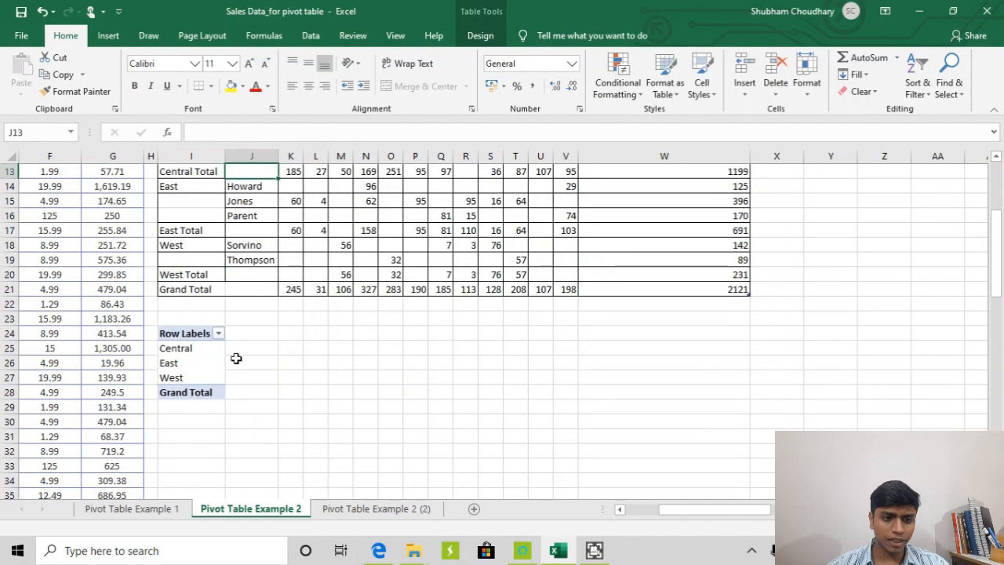
{"action": "left_click", "coordinate": [224, 358]}
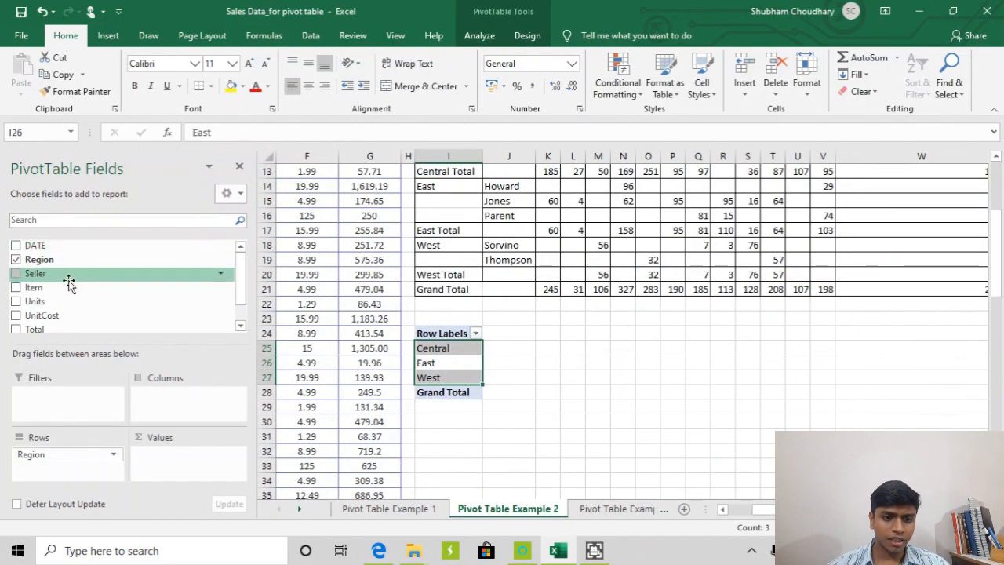
{"action": "left_click_drag", "start_coordinate": [102, 311], "coordinate": [63, 473]}
{"action": "left_click_drag", "start_coordinate": [459, 369], "coordinate": [458, 436]}
{"action": "left_click", "coordinate": [470, 378]}
Step: Check the month headings across the sample summary and add the DATE field to the PivotTable's columns
{"action": "scroll", "coordinate": [496, 331], "scroll_direction": "up", "scroll_amount": 4}
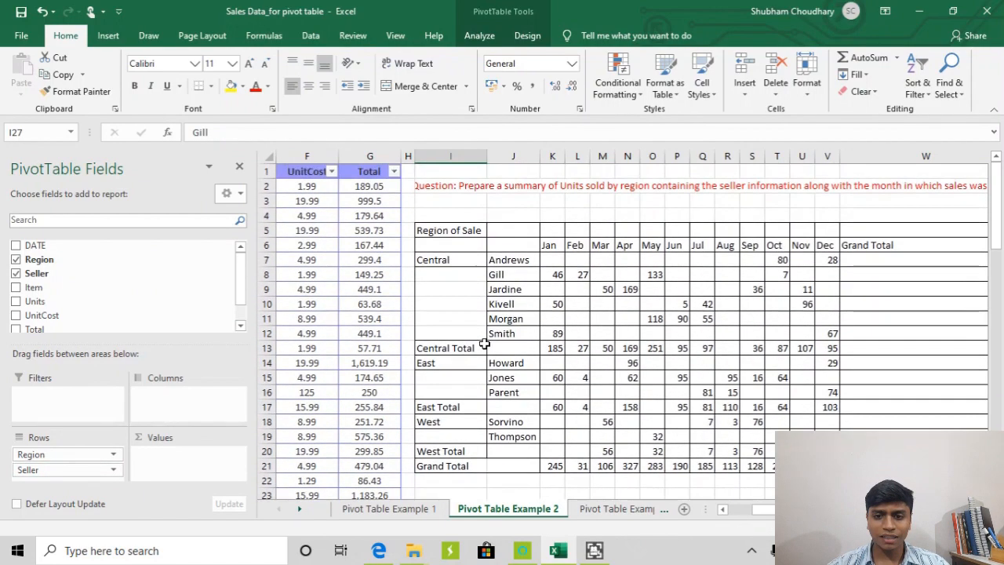
{"action": "left_click_drag", "start_coordinate": [558, 244], "coordinate": [806, 235]}
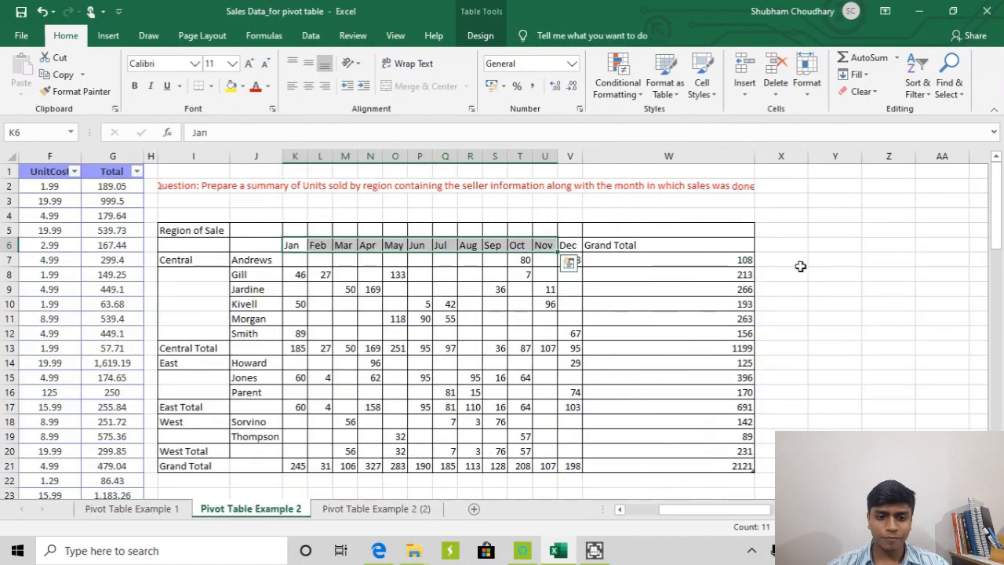
{"action": "left_click", "coordinate": [472, 306]}
{"action": "scroll", "coordinate": [385, 363], "scroll_direction": "down", "scroll_amount": 4}
{"action": "left_click", "coordinate": [194, 392]}
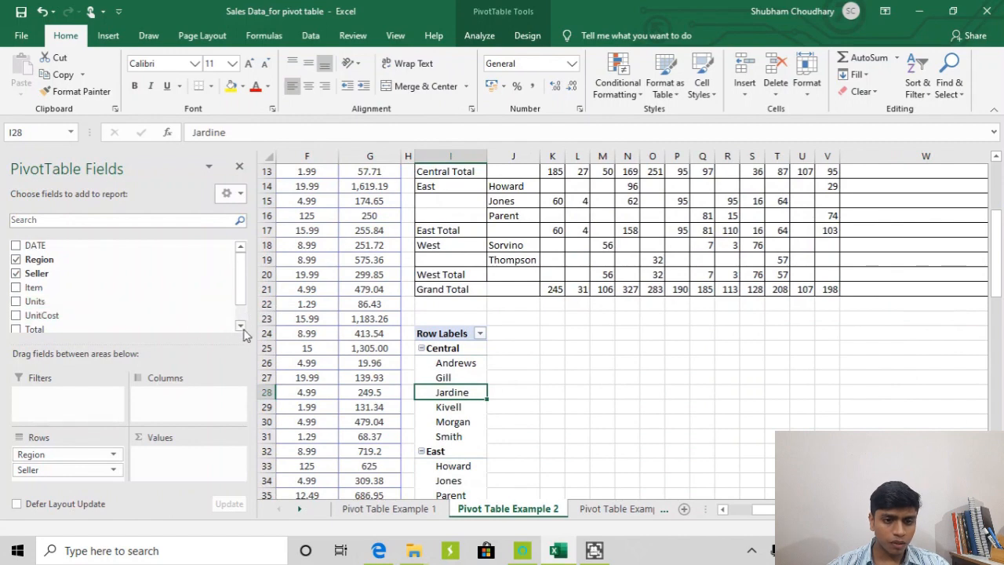
{"action": "scroll", "coordinate": [242, 325], "scroll_direction": "down", "scroll_amount": 2}
{"action": "scroll", "coordinate": [243, 301], "scroll_direction": "up", "scroll_amount": 2}
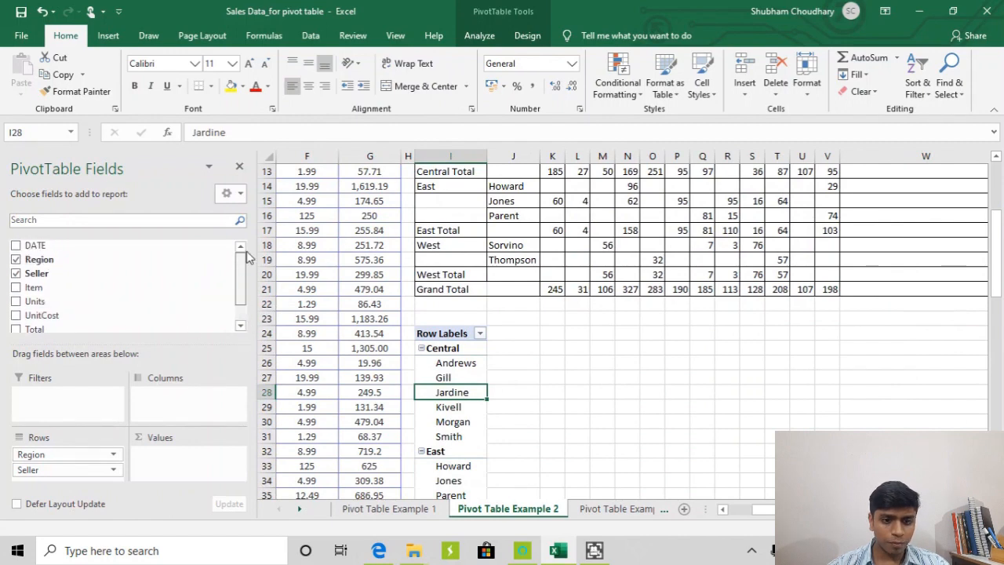
{"action": "left_click_drag", "start_coordinate": [35, 244], "coordinate": [153, 399]}
Step: Compare the sample summary's month headings with the column labels of the new PivotTable
{"action": "left_click", "coordinate": [647, 238]}
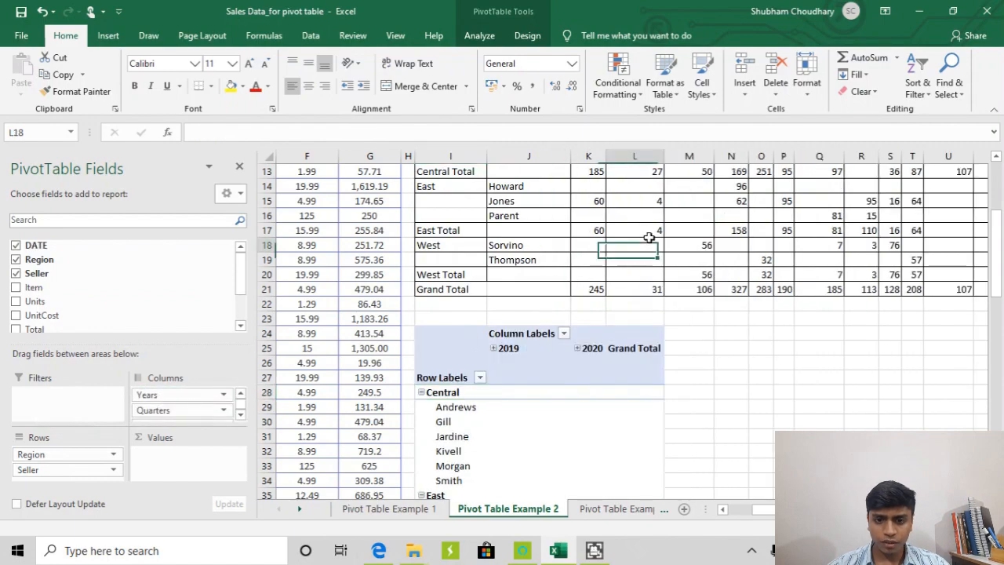
{"action": "scroll", "coordinate": [647, 238], "scroll_direction": "up", "scroll_amount": 3}
{"action": "left_click_drag", "start_coordinate": [333, 250], "coordinate": [548, 220]}
{"action": "left_click", "coordinate": [597, 244]}
{"action": "scroll", "coordinate": [573, 287], "scroll_direction": "down", "scroll_amount": 5}
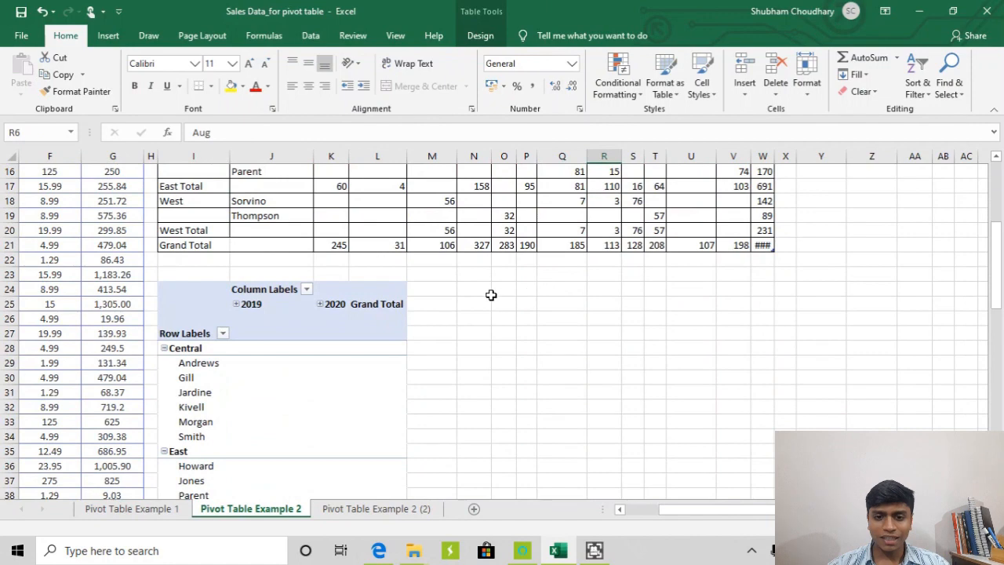
{"action": "scroll", "coordinate": [478, 293], "scroll_direction": "left", "scroll_amount": 1}
{"action": "scroll", "coordinate": [416, 297], "scroll_direction": "left", "scroll_amount": 1}
Step: Examine the 2019 and 2020 year groups in the PivotTable's column labels
{"action": "left_click", "coordinate": [397, 316]}
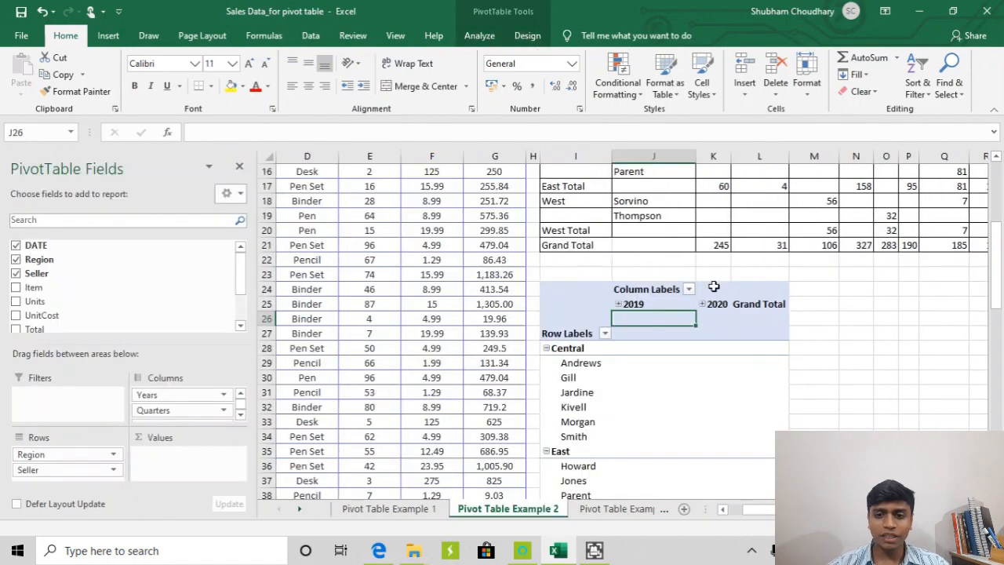
{"action": "left_click", "coordinate": [644, 306]}
{"action": "left_click", "coordinate": [720, 304]}
{"action": "left_click", "coordinate": [659, 307]}
{"action": "left_click", "coordinate": [715, 299]}
{"action": "left_click", "coordinate": [653, 306]}
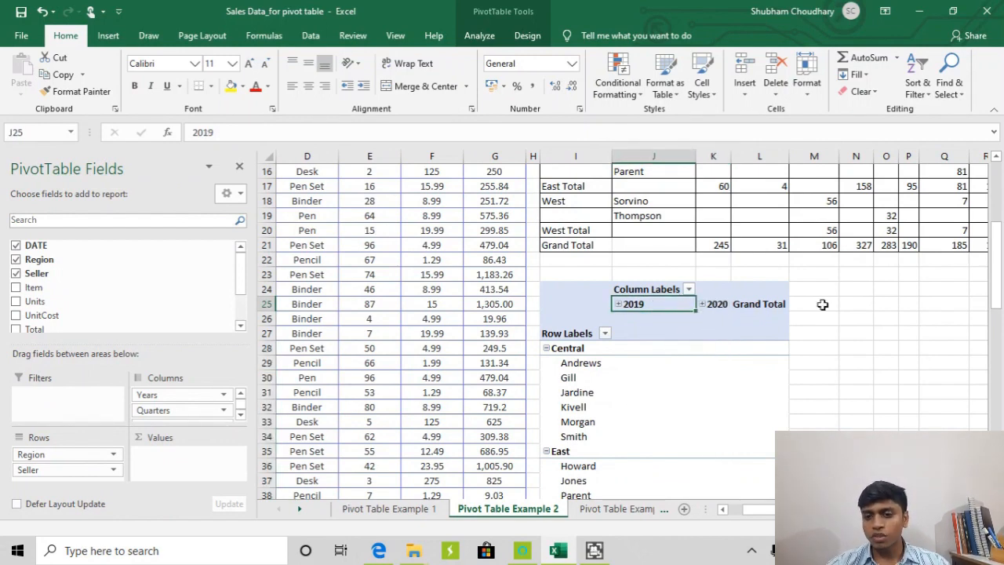
{"action": "left_click", "coordinate": [711, 333]}
{"action": "left_click", "coordinate": [666, 304]}
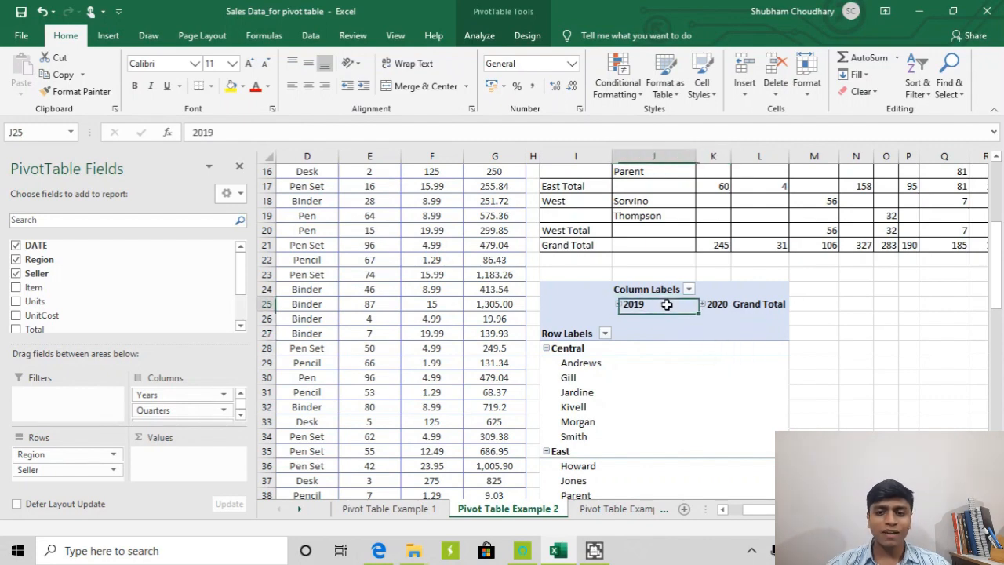
{"action": "left_click", "coordinate": [723, 293]}
{"action": "left_click", "coordinate": [724, 303]}
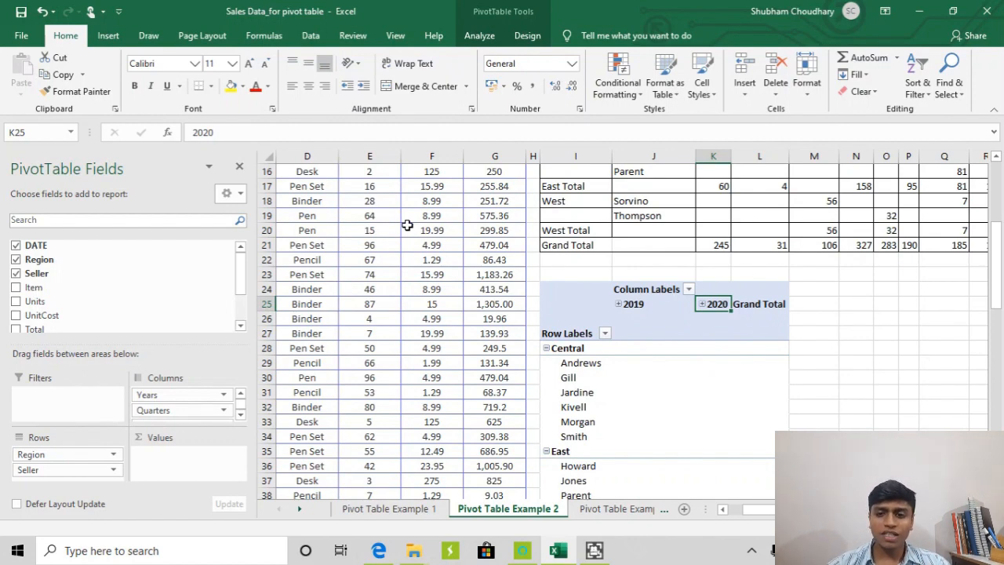
Step: Ungroup the year-level column labels so the PivotTable uses individual dates
{"action": "left_click", "coordinate": [634, 305]}
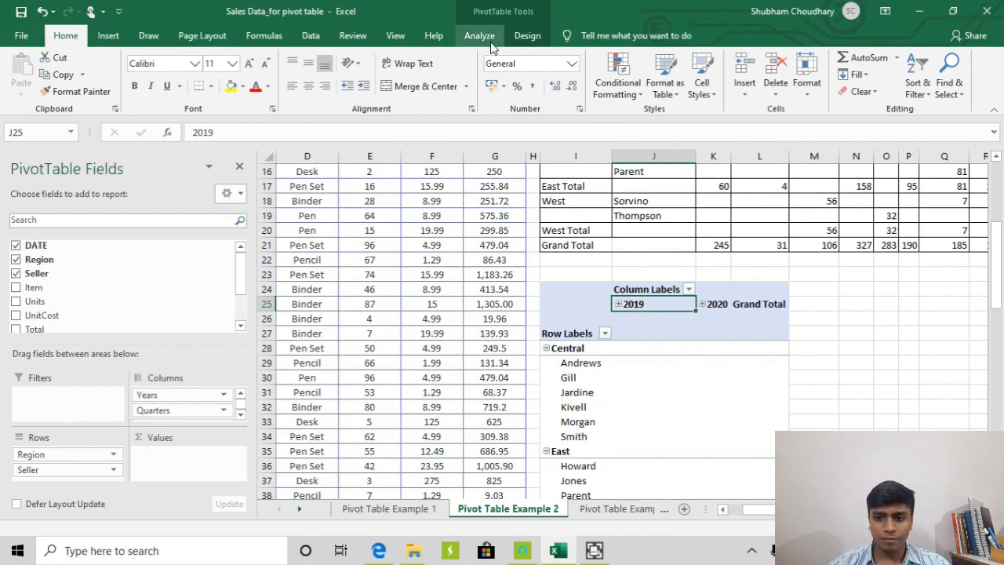
{"action": "left_click_drag", "start_coordinate": [704, 315], "coordinate": [684, 315]}
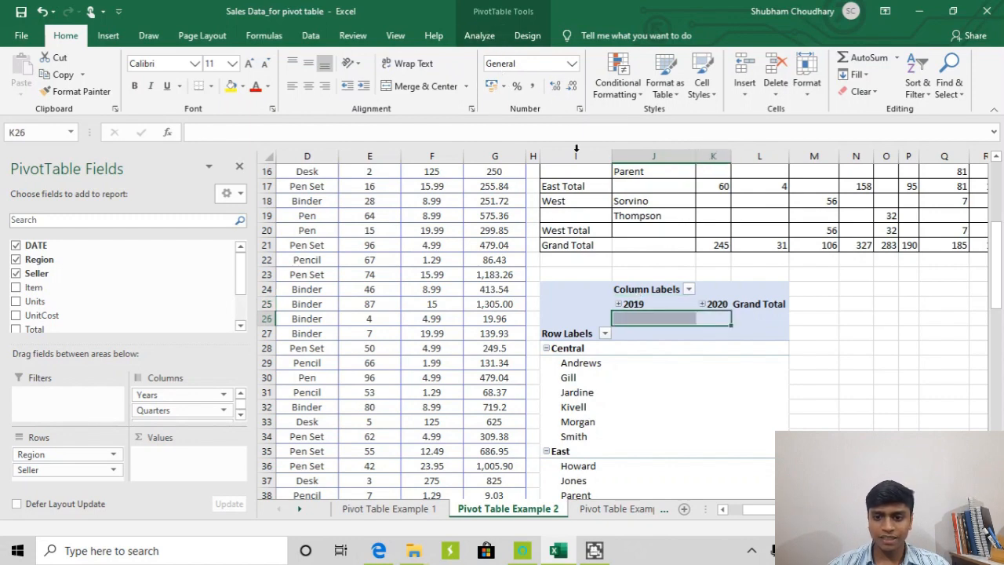
{"action": "left_click", "coordinate": [658, 298]}
{"action": "left_click", "coordinate": [665, 297]}
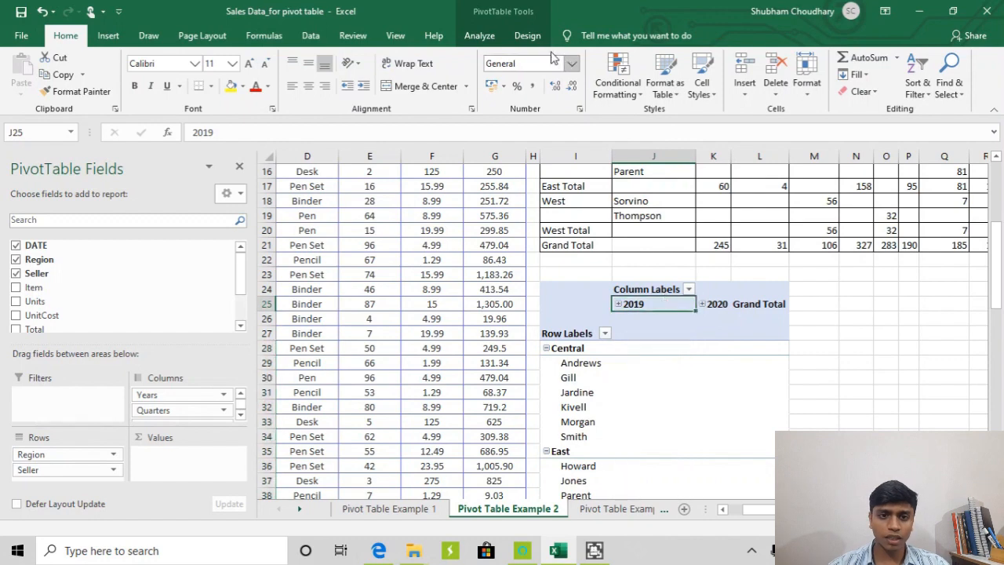
{"action": "left_click", "coordinate": [475, 36]}
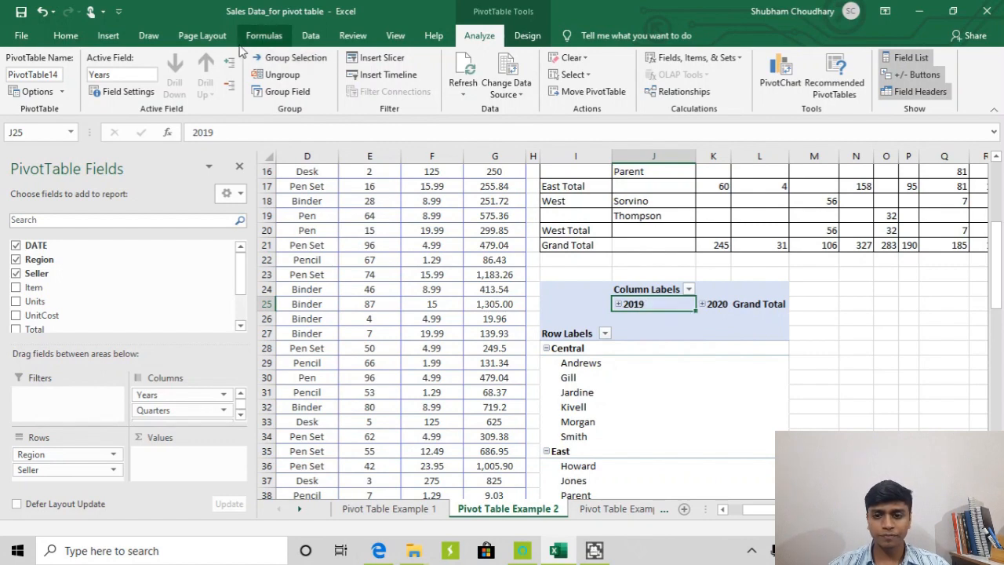
{"action": "left_click", "coordinate": [283, 79]}
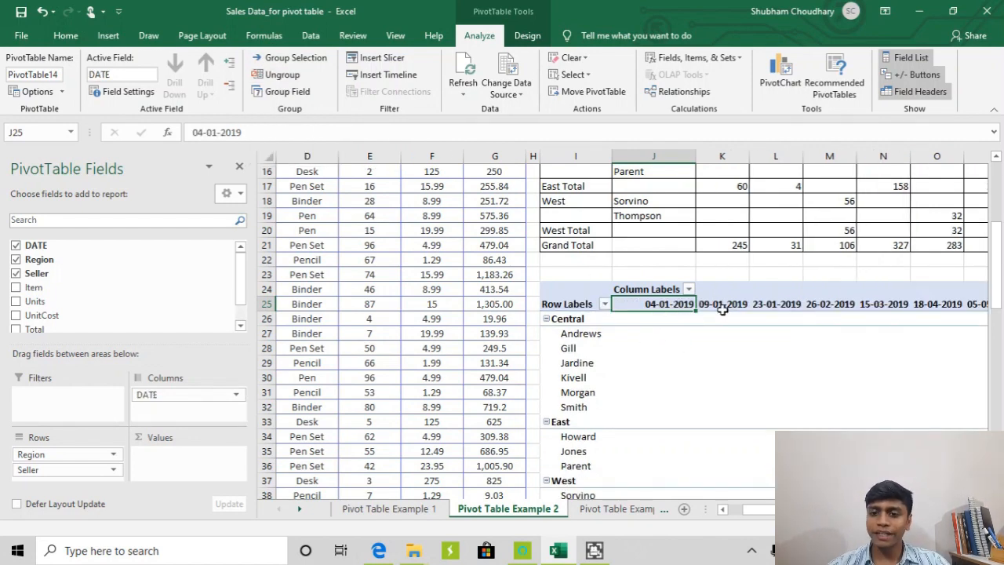
Step: Review the individual date headings in the PivotTable against the sample summary's month headings
{"action": "left_click", "coordinate": [776, 306]}
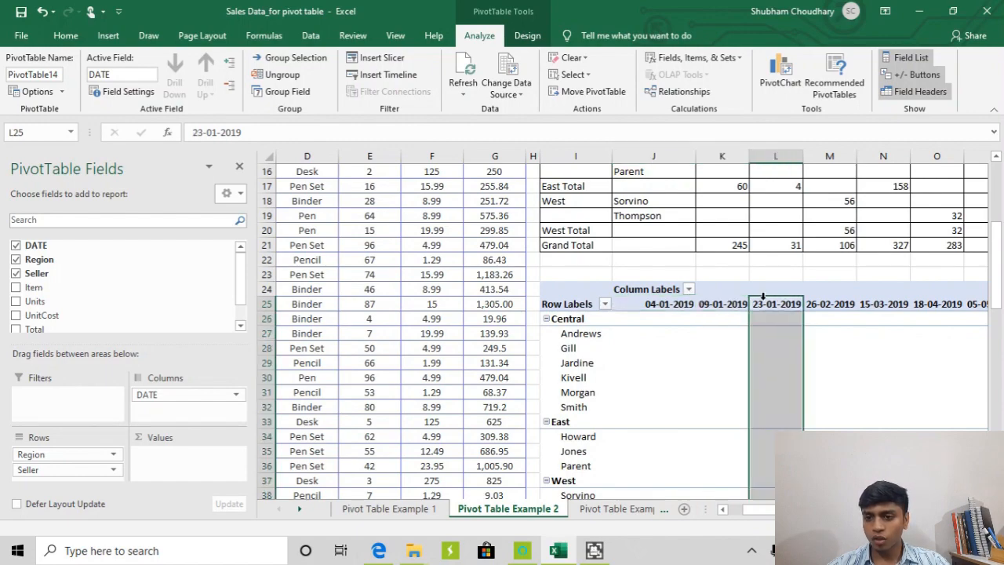
{"action": "left_click", "coordinate": [829, 308]}
{"action": "scroll", "coordinate": [830, 314], "scroll_direction": "up", "scroll_amount": 1}
{"action": "scroll", "coordinate": [830, 314], "scroll_direction": "up", "scroll_amount": 4}
{"action": "scroll", "coordinate": [829, 316], "scroll_direction": "down", "scroll_amount": 4}
Step: Group the PivotTable's date column labels by Months only, keeping the automatic start and end dates
{"action": "left_click", "coordinate": [665, 350]}
{"action": "scroll", "coordinate": [664, 350], "scroll_direction": "down", "scroll_amount": 1}
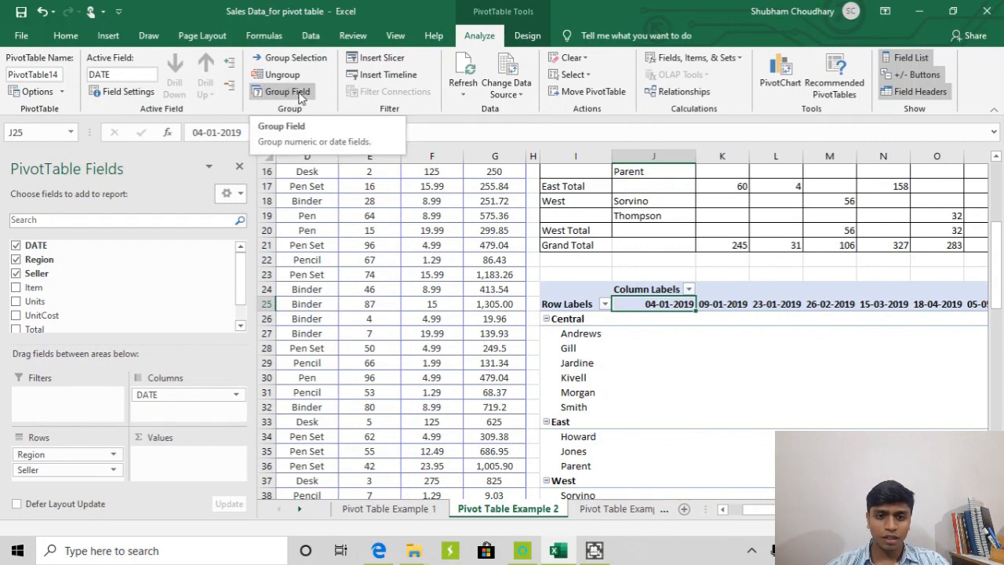
{"action": "left_click", "coordinate": [303, 96]}
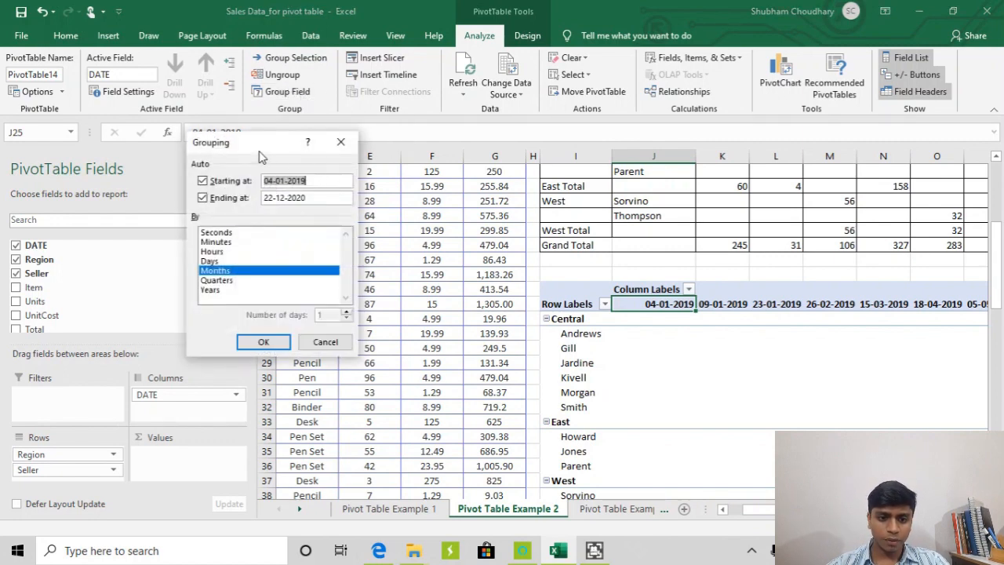
{"action": "left_click_drag", "start_coordinate": [262, 149], "coordinate": [267, 125]}
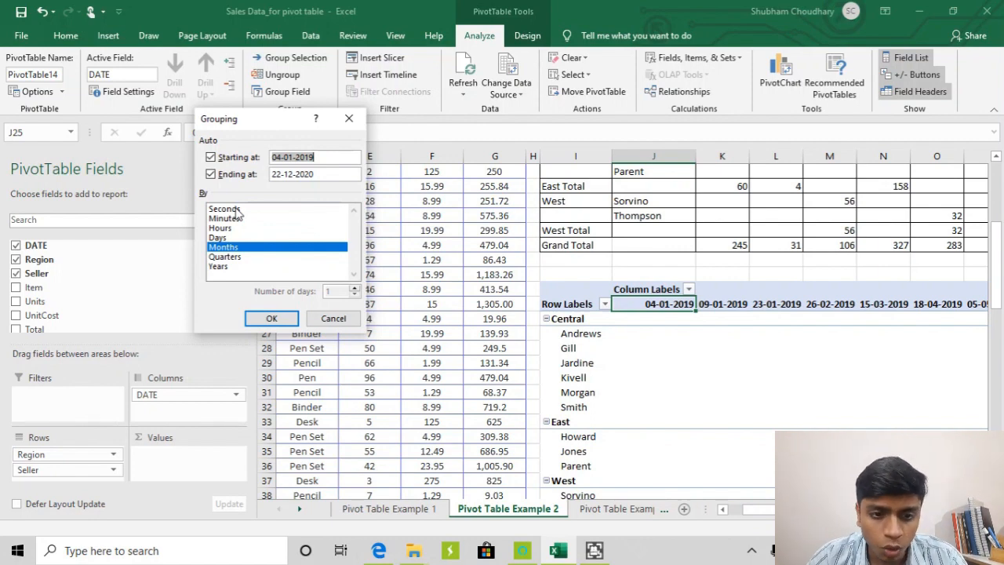
{"action": "left_click", "coordinate": [227, 258]}
{"action": "left_click", "coordinate": [230, 265]}
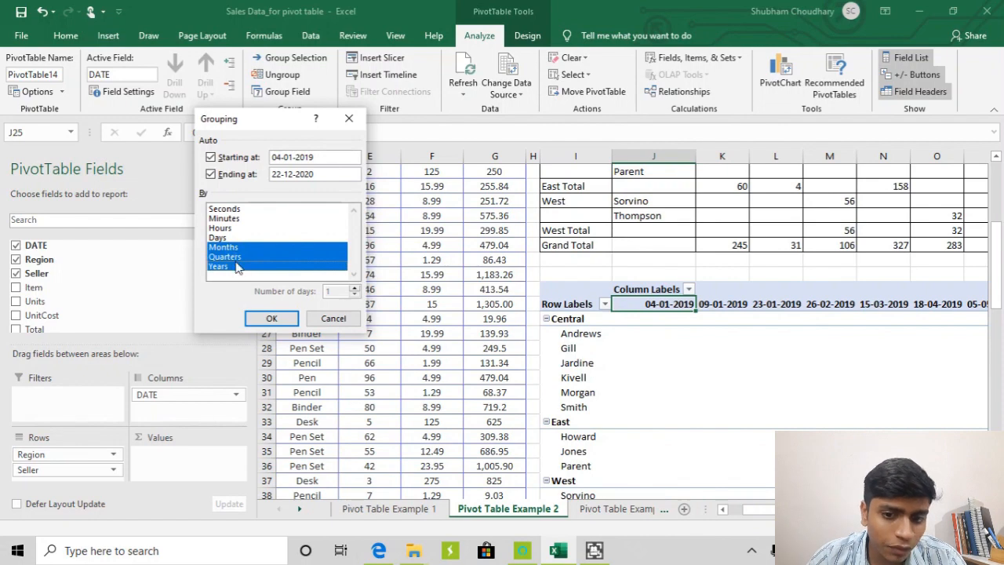
{"action": "left_click", "coordinate": [233, 258]}
{"action": "left_click", "coordinate": [236, 266]}
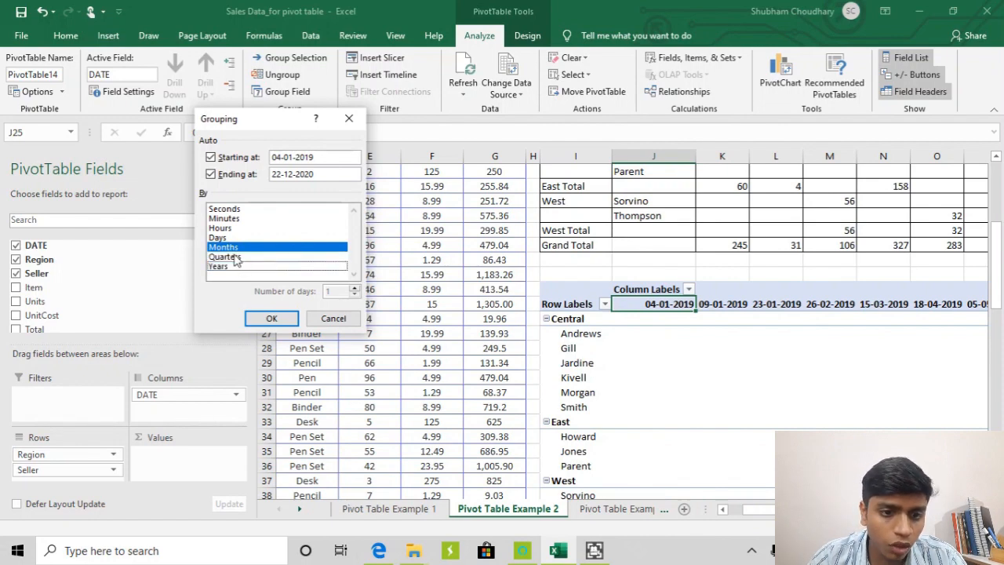
{"action": "left_click", "coordinate": [222, 229]}
{"action": "left_click", "coordinate": [234, 236]}
{"action": "left_click", "coordinate": [239, 240]}
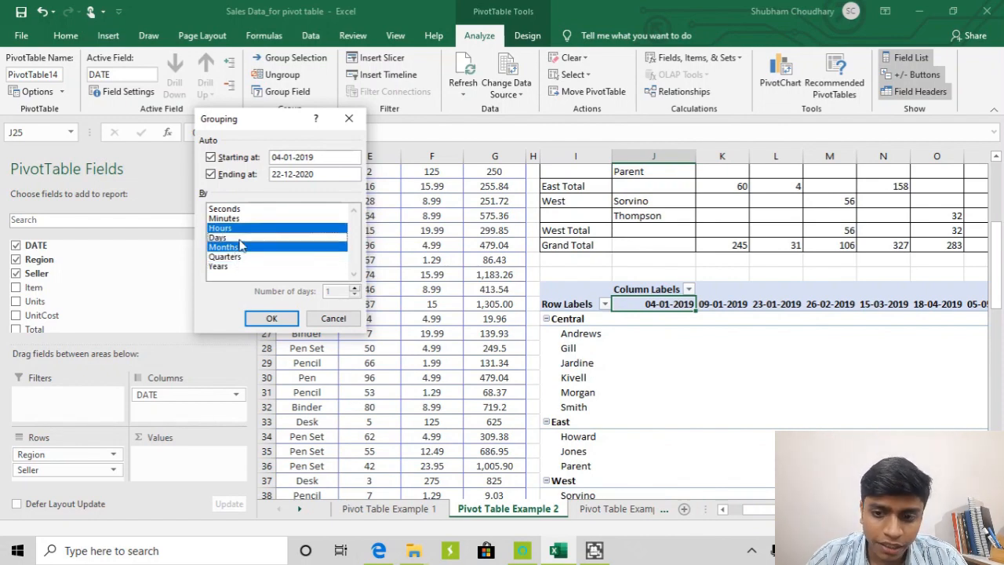
{"action": "left_click", "coordinate": [241, 228]}
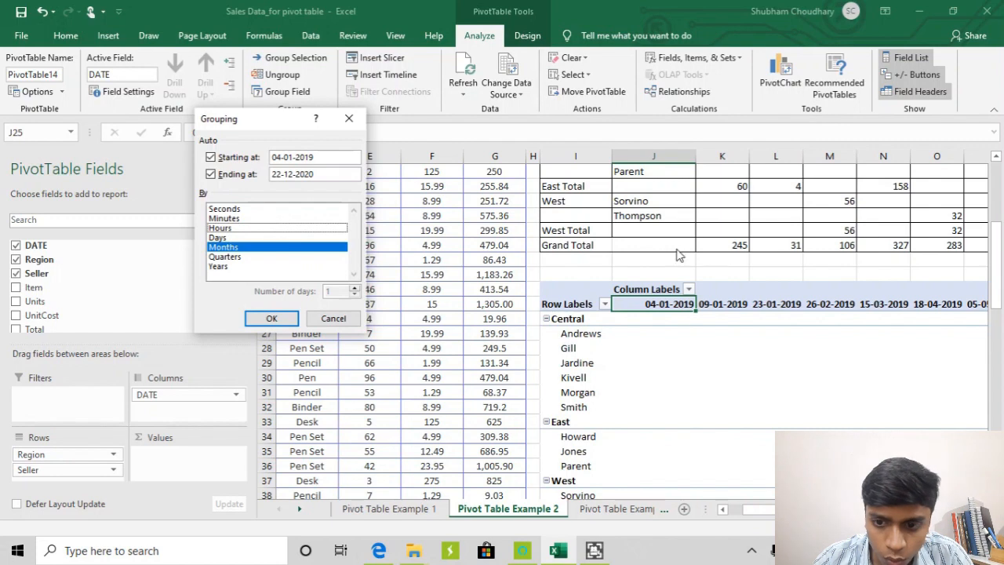
{"action": "left_click", "coordinate": [271, 319]}
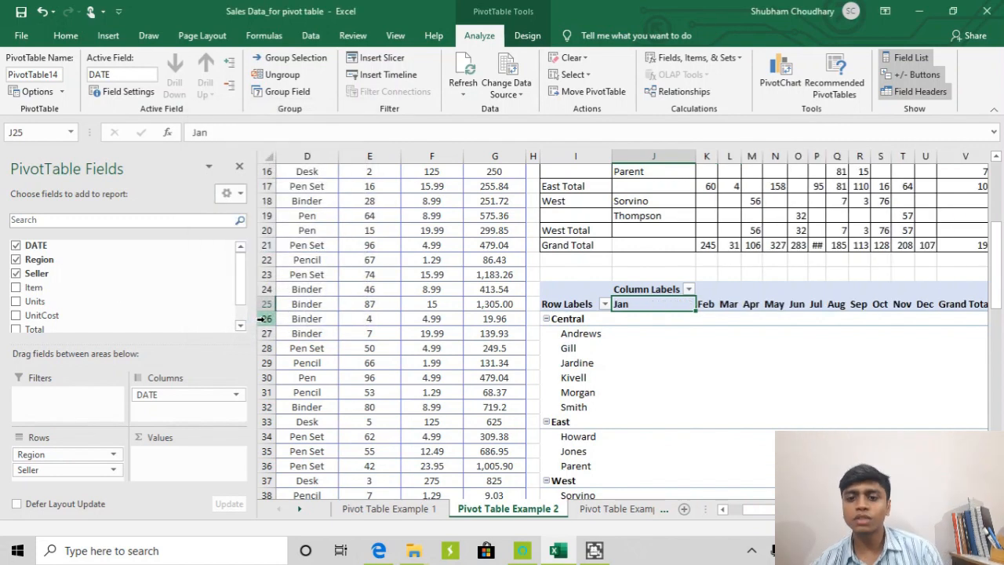
Step: Go through the PivotTable's column labels to verify the monthly headings from January to December
{"action": "left_click", "coordinate": [665, 319]}
{"action": "scroll", "coordinate": [697, 291], "scroll_direction": "down", "scroll_amount": 1}
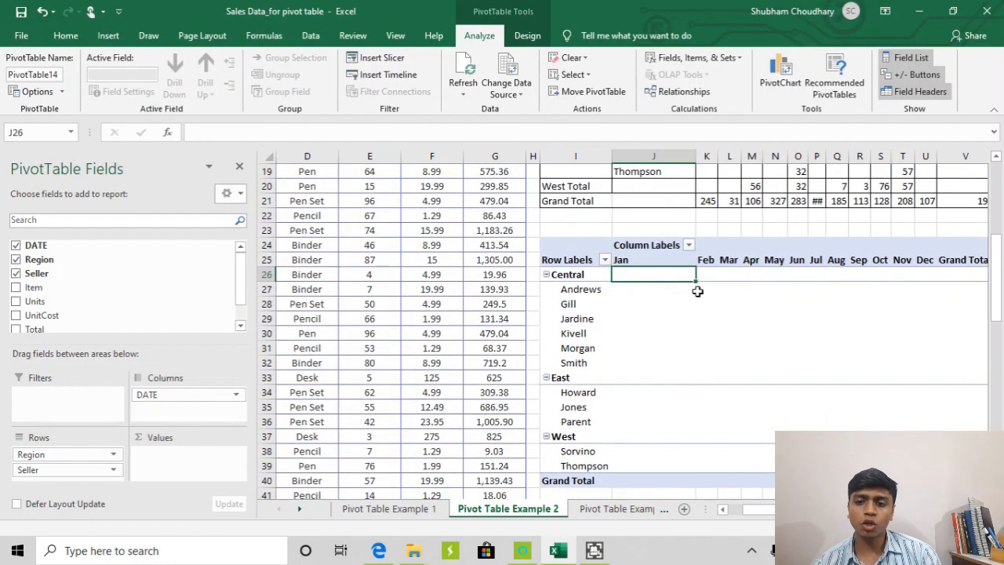
{"action": "left_click", "coordinate": [668, 254]}
{"action": "left_click", "coordinate": [729, 262]}
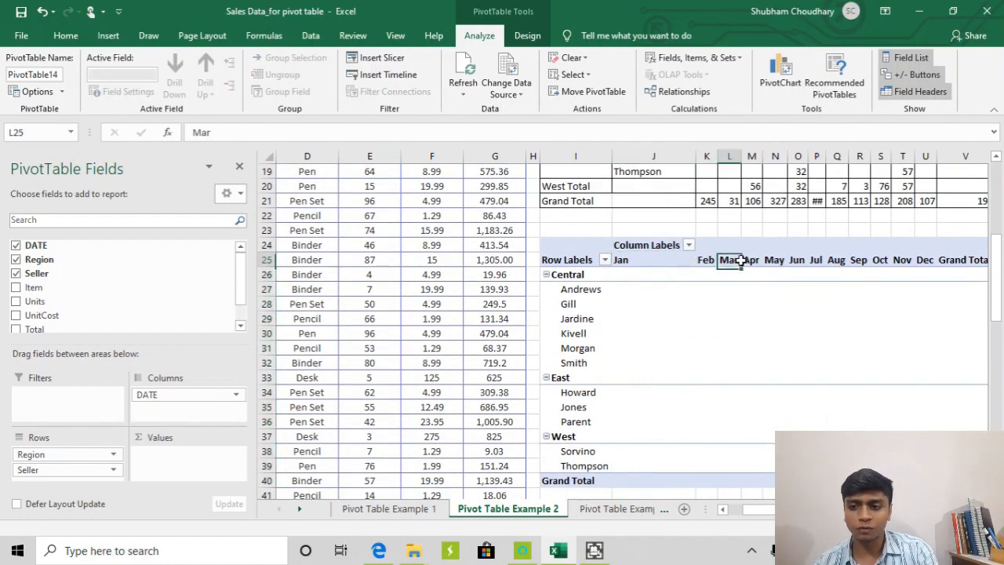
{"action": "key", "text": "Right"}
{"action": "key", "text": "Right"}
{"action": "key", "text": "Right"}
{"action": "key", "text": "Right"}
{"action": "key", "text": "Right"}
{"action": "key", "text": "Right"}
{"action": "key", "text": "Right"}
{"action": "key", "text": "Right"}
{"action": "key", "text": "Right"}
{"action": "key", "text": "Right"}
{"action": "key", "text": "Right"}
{"action": "key", "text": "Right"}
{"action": "key", "text": "Right"}
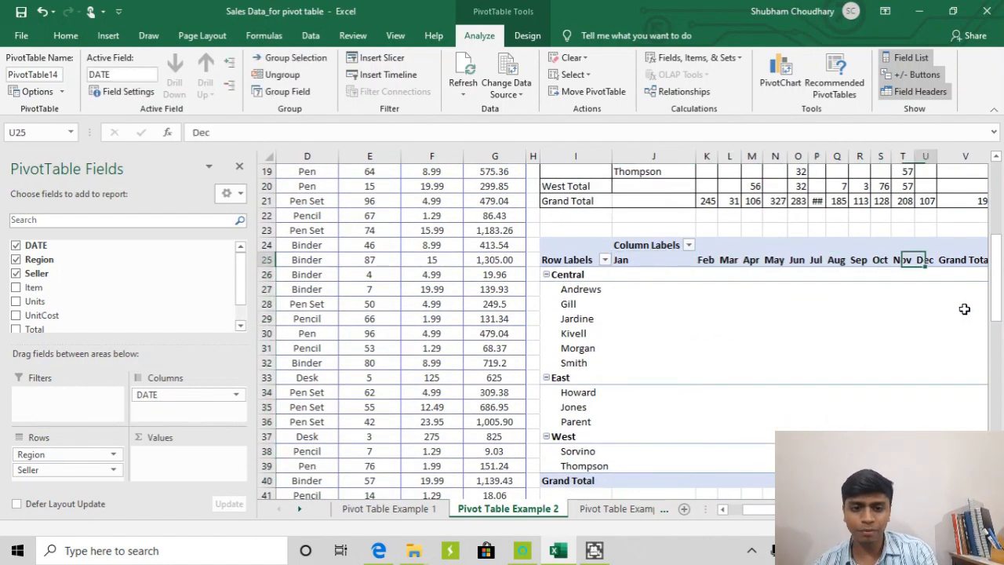
{"action": "key", "text": "Left"}
{"action": "key", "text": "Left"}
{"action": "key", "text": "Left"}
{"action": "key", "text": "Left"}
{"action": "key", "text": "Left"}
{"action": "key", "text": "Left"}
{"action": "key", "text": "Left"}
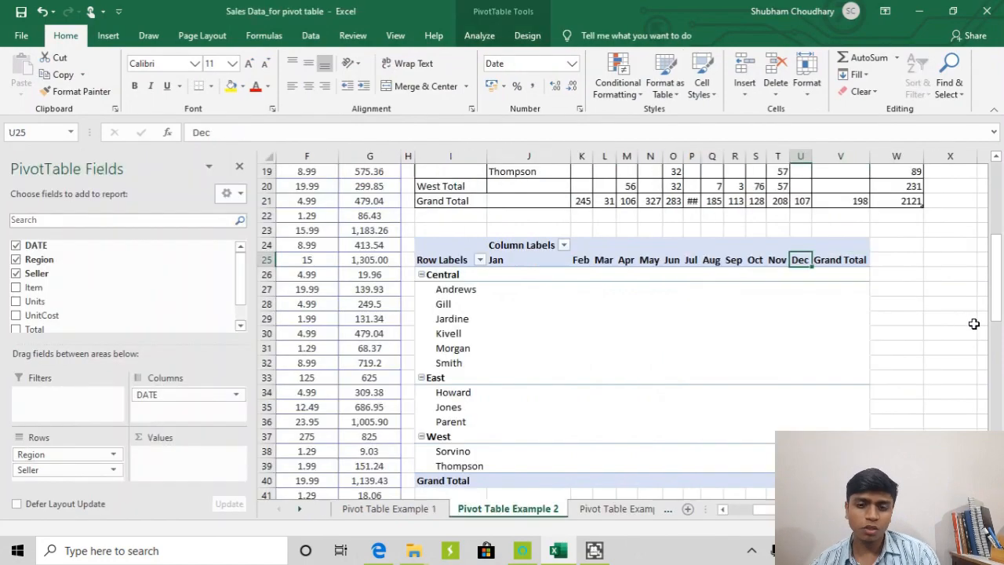
Step: Compare the PivotTable's empty monthly columns with the unit values in the sample summary to identify the missing field
{"action": "scroll", "coordinate": [833, 305], "scroll_direction": "down", "scroll_amount": 1}
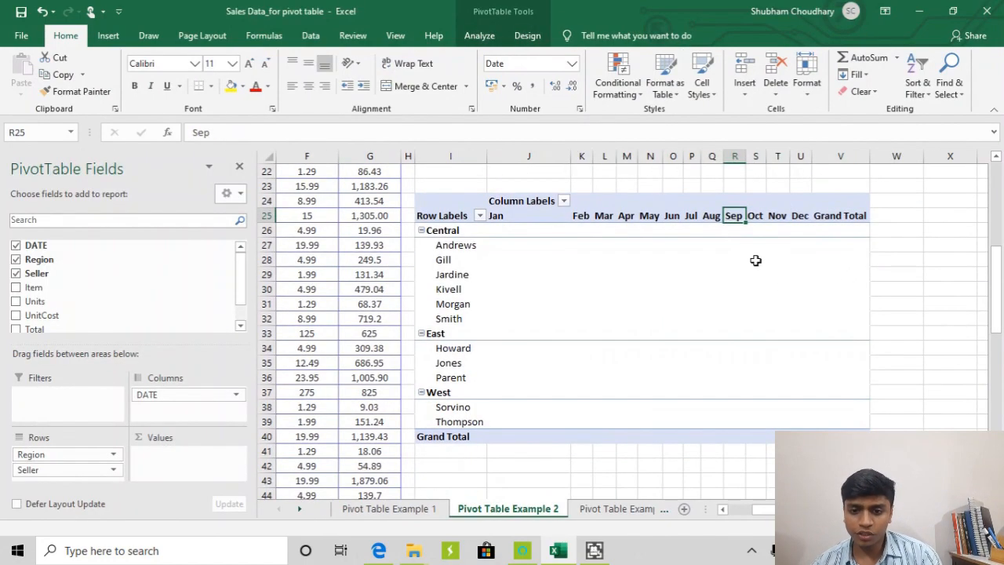
{"action": "scroll", "coordinate": [688, 263], "scroll_direction": "up", "scroll_amount": 7}
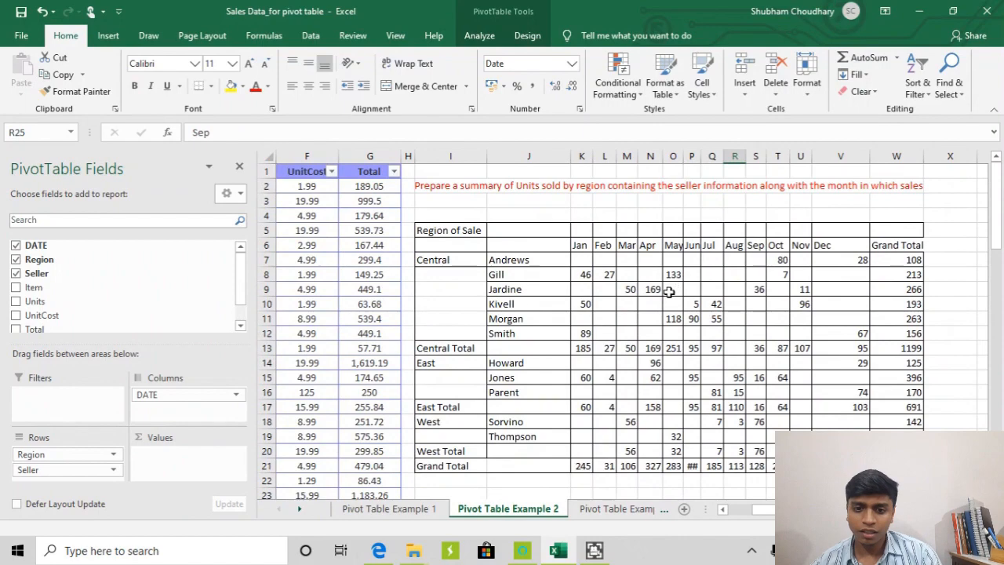
{"action": "scroll", "coordinate": [665, 293], "scroll_direction": "down", "scroll_amount": 4}
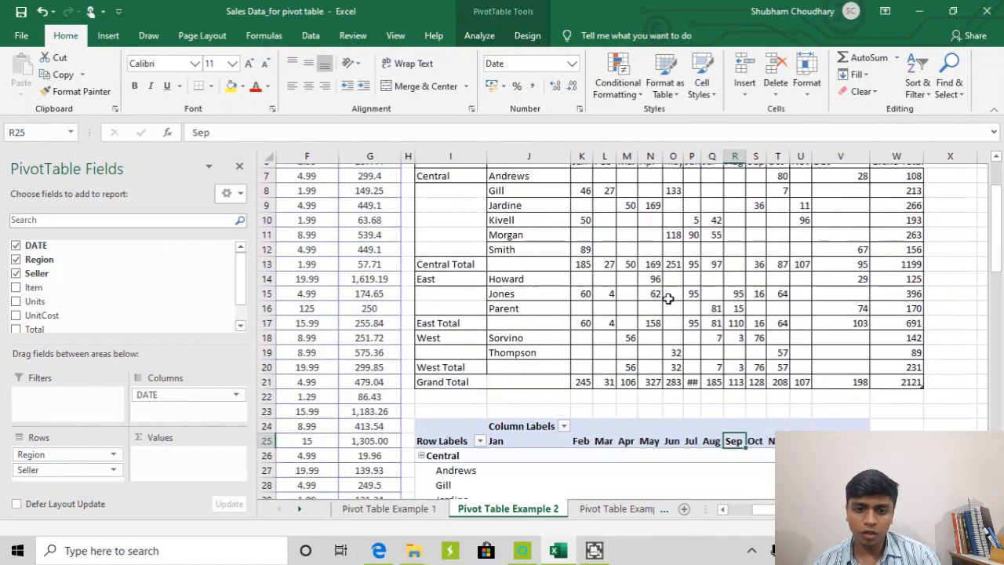
{"action": "scroll", "coordinate": [561, 318], "scroll_direction": "up", "scroll_amount": 3}
{"action": "scroll", "coordinate": [553, 315], "scroll_direction": "up", "scroll_amount": 1}
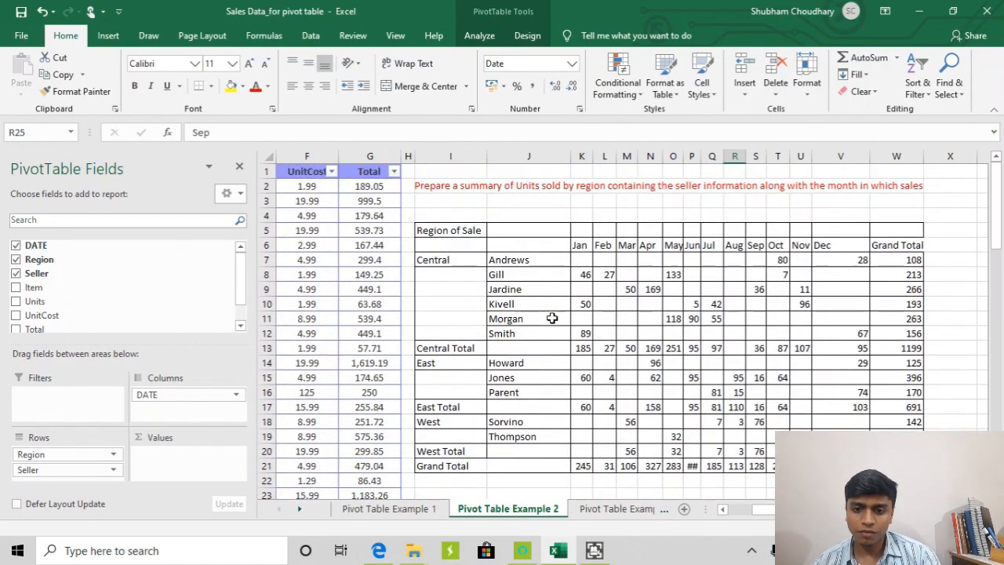
{"action": "left_click_drag", "start_coordinate": [579, 272], "coordinate": [670, 320]}
{"action": "left_click", "coordinate": [733, 321]}
{"action": "left_click", "coordinate": [412, 317]}
Step: Add the Units field to the PivotTable's values as a sum
{"action": "scroll", "coordinate": [453, 301], "scroll_direction": "down", "scroll_amount": 1}
{"action": "scroll", "coordinate": [453, 301], "scroll_direction": "down", "scroll_amount": 3}
{"action": "left_click", "coordinate": [323, 376]}
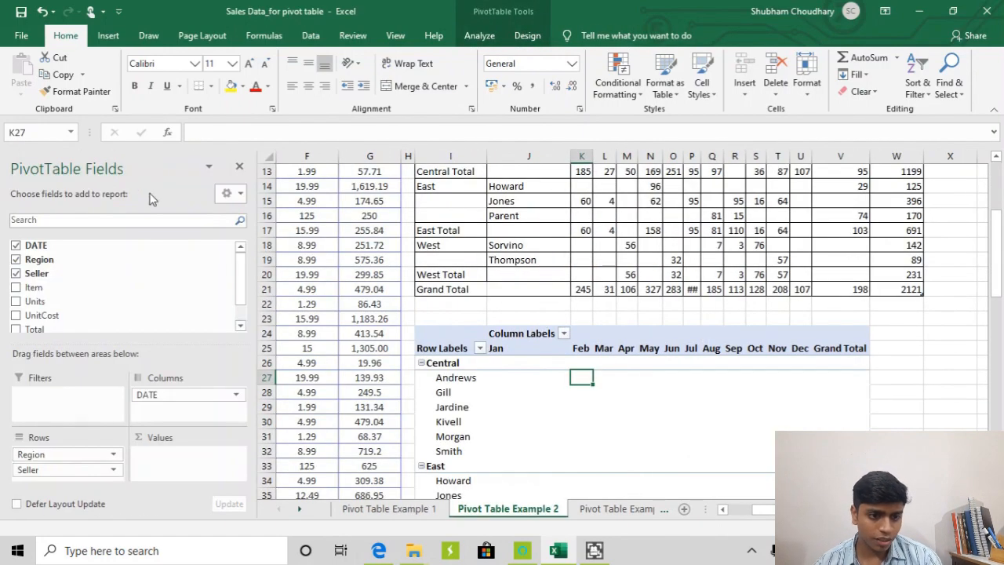
{"action": "left_click", "coordinate": [16, 301]}
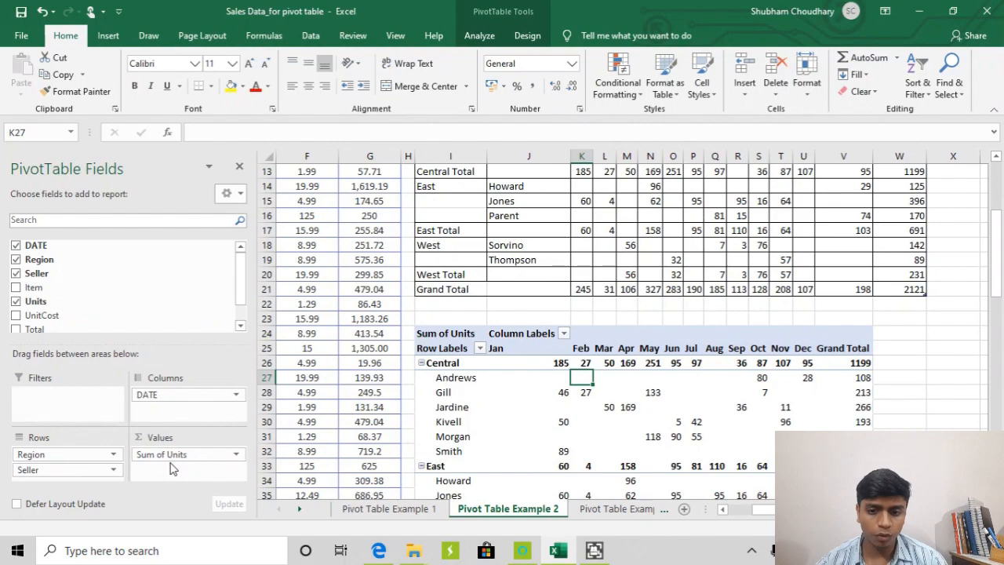
Step: Compare the PivotTable's unit sums and row layout with the sample summary of units by region, seller and month
{"action": "left_click_drag", "start_coordinate": [583, 407], "coordinate": [582, 397]}
{"action": "scroll", "coordinate": [608, 401], "scroll_direction": "down", "scroll_amount": 3}
{"action": "left_click", "coordinate": [619, 314]}
{"action": "left_click", "coordinate": [469, 239]}
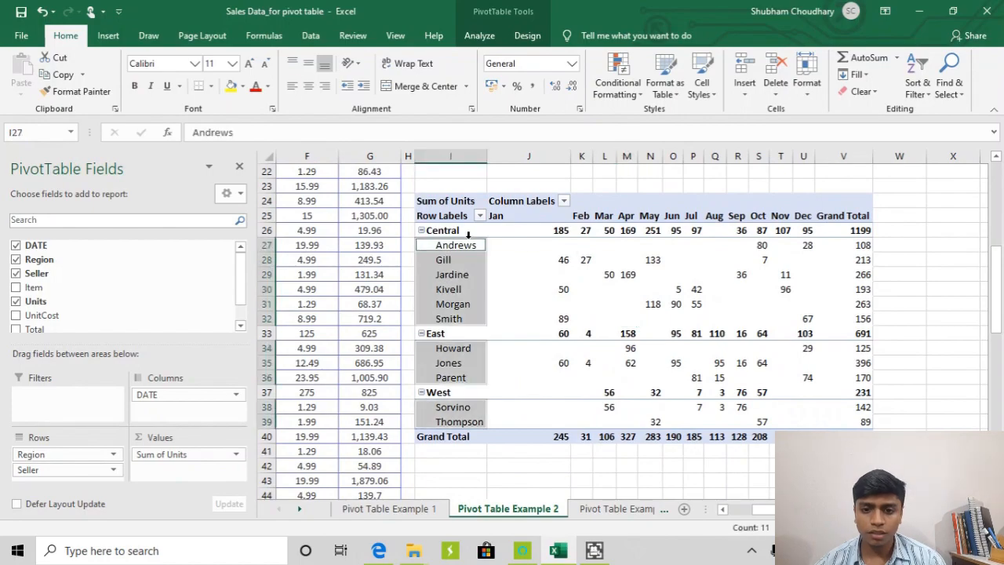
{"action": "scroll", "coordinate": [477, 291], "scroll_direction": "up", "scroll_amount": 6}
{"action": "scroll", "coordinate": [479, 297], "scroll_direction": "up", "scroll_amount": 1}
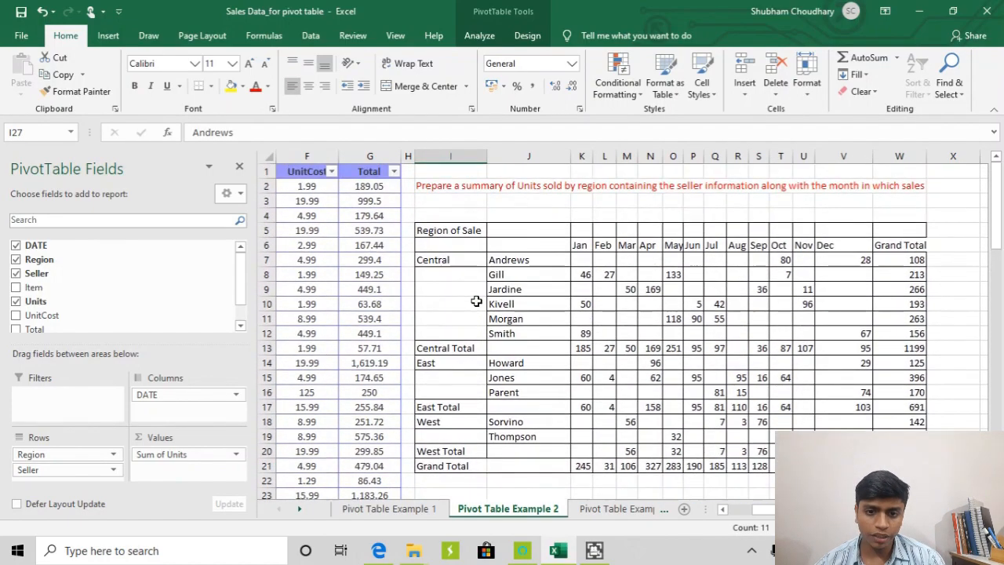
{"action": "scroll", "coordinate": [674, 302], "scroll_direction": "down", "scroll_amount": 1}
{"action": "scroll", "coordinate": [568, 313], "scroll_direction": "up", "scroll_amount": 1}
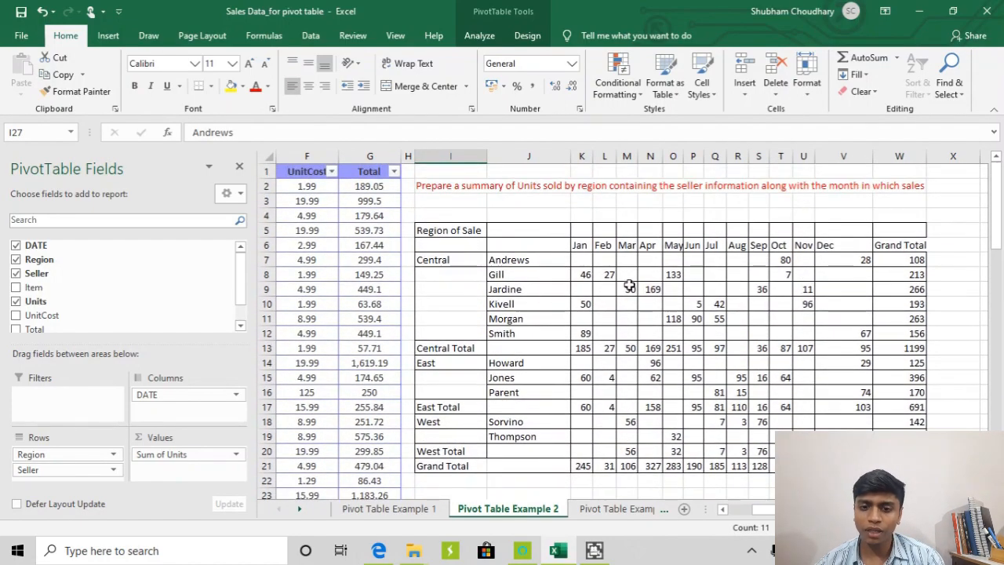
{"action": "scroll", "coordinate": [737, 258], "scroll_direction": "down", "scroll_amount": 4}
{"action": "scroll", "coordinate": [620, 360], "scroll_direction": "down", "scroll_amount": 2}
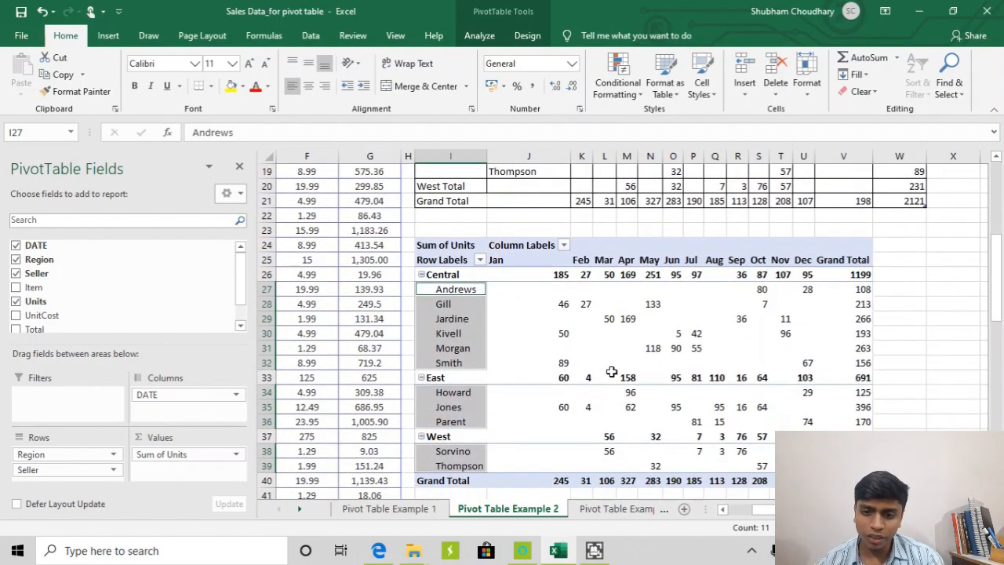
{"action": "scroll", "coordinate": [610, 377], "scroll_direction": "up", "scroll_amount": 6}
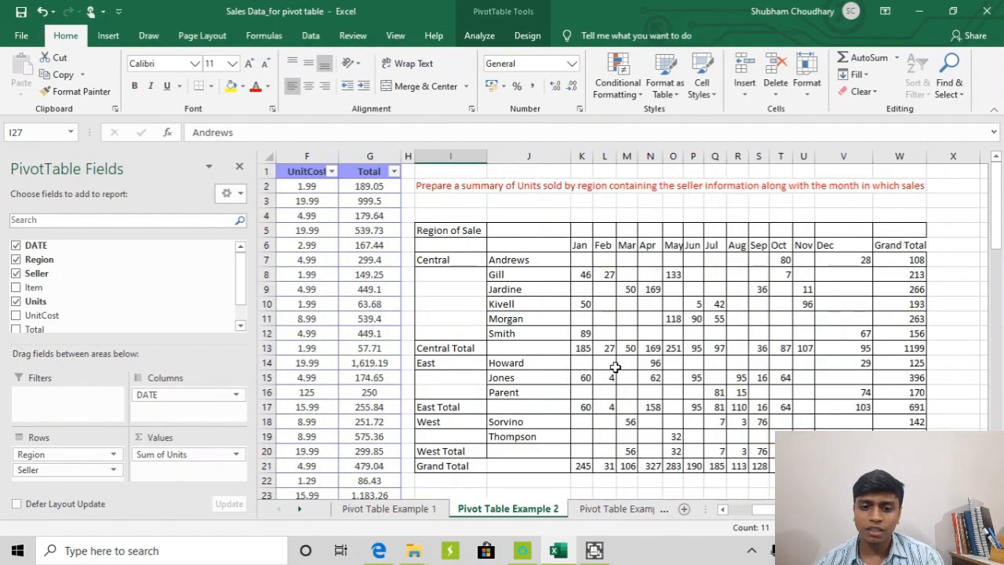
{"action": "scroll", "coordinate": [614, 366], "scroll_direction": "down", "scroll_amount": 1}
{"action": "scroll", "coordinate": [615, 366], "scroll_direction": "down", "scroll_amount": 5}
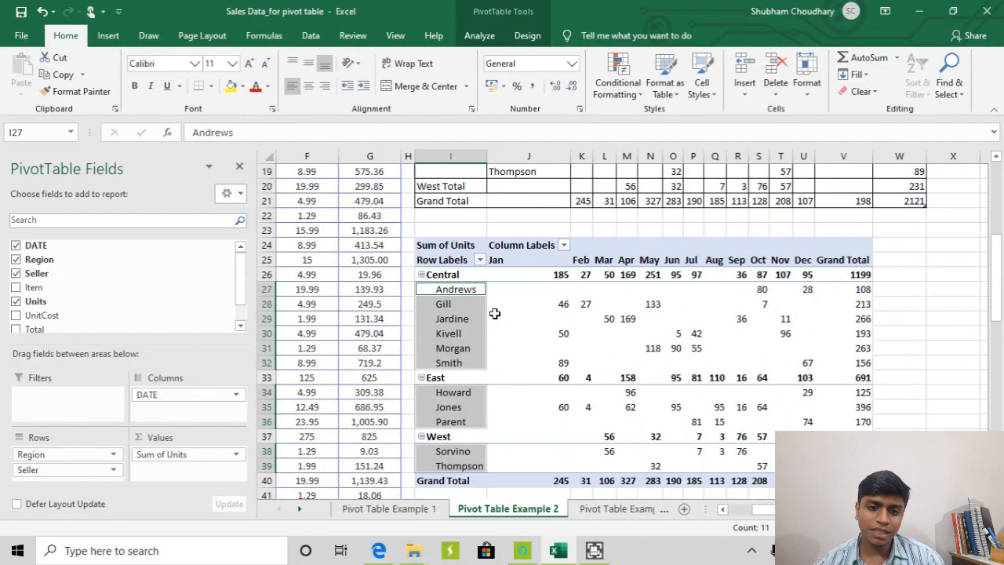
Step: Compare the Central sellers' placement under the PivotTable's row labels with their separate column in the sample summary
{"action": "key", "text": "Down"}
{"action": "left_click_drag", "start_coordinate": [471, 292], "coordinate": [465, 360]}
{"action": "scroll", "coordinate": [464, 361], "scroll_direction": "up", "scroll_amount": 5}
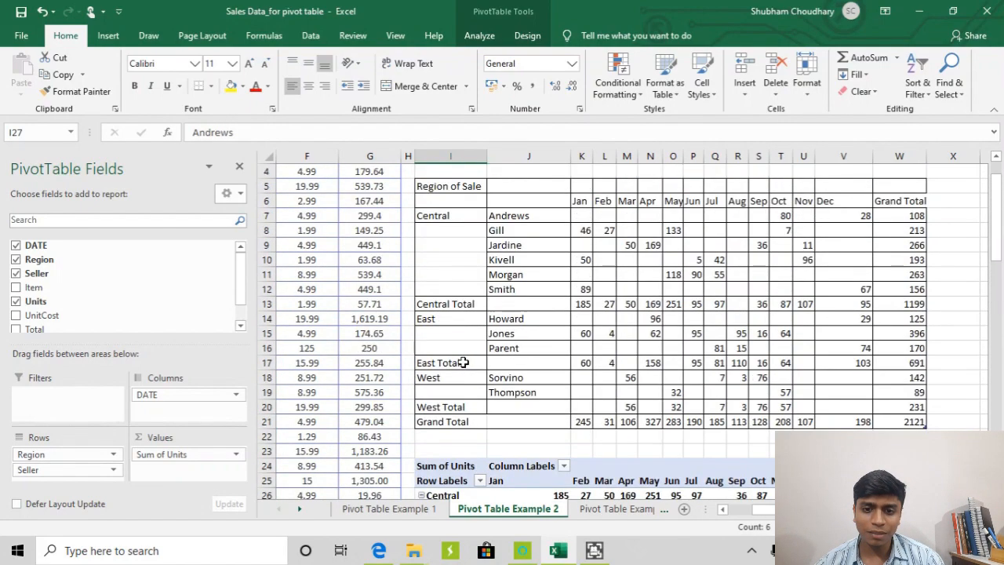
{"action": "left_click_drag", "start_coordinate": [502, 217], "coordinate": [497, 289]}
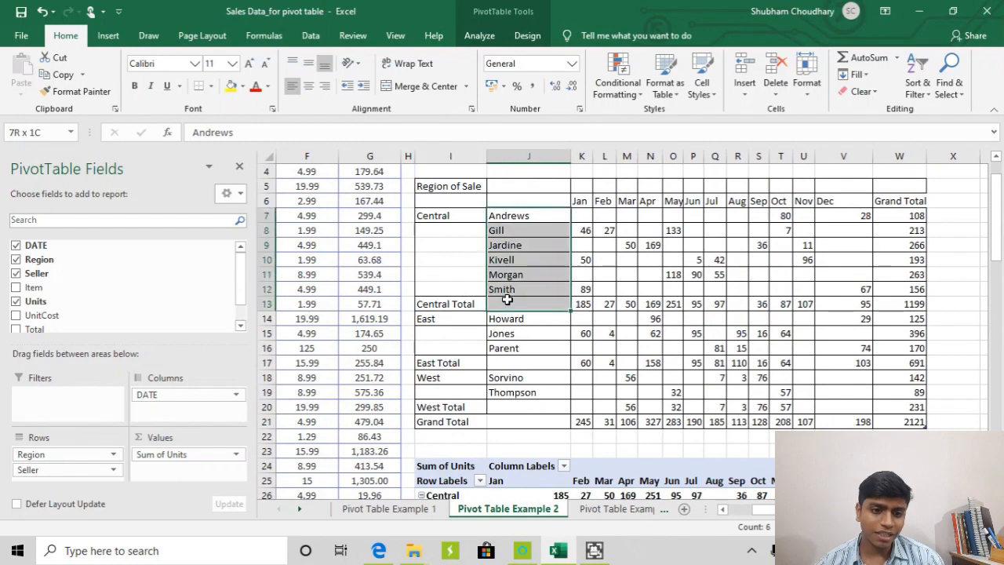
{"action": "scroll", "coordinate": [356, 347], "scroll_direction": "down", "scroll_amount": 4}
{"action": "scroll", "coordinate": [357, 347], "scroll_direction": "down", "scroll_amount": 1}
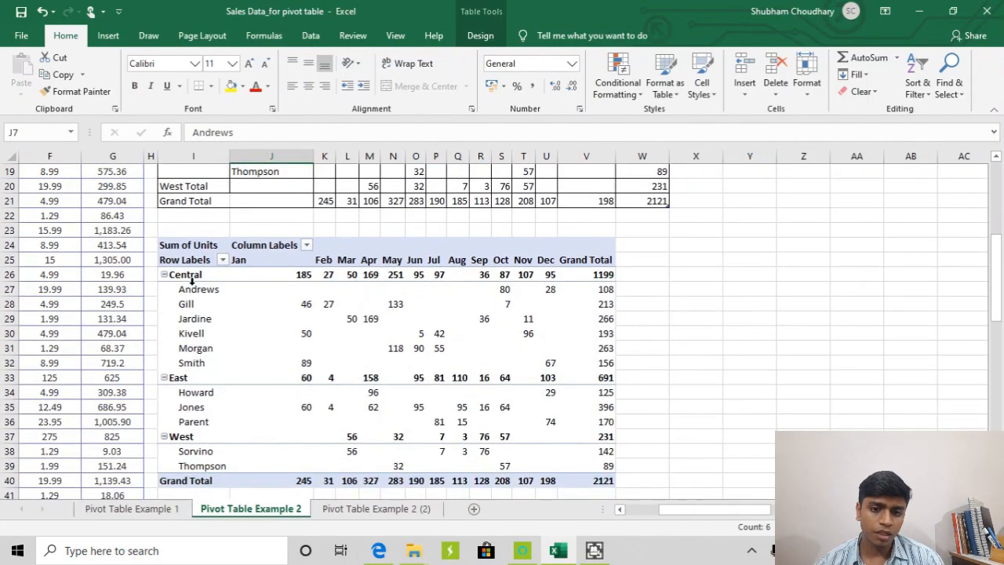
Step: Compare how the seller names sit under each region in the pivot table with the separate seller column in the reference table
{"action": "left_click", "coordinate": [191, 280]}
{"action": "left_click", "coordinate": [445, 292]}
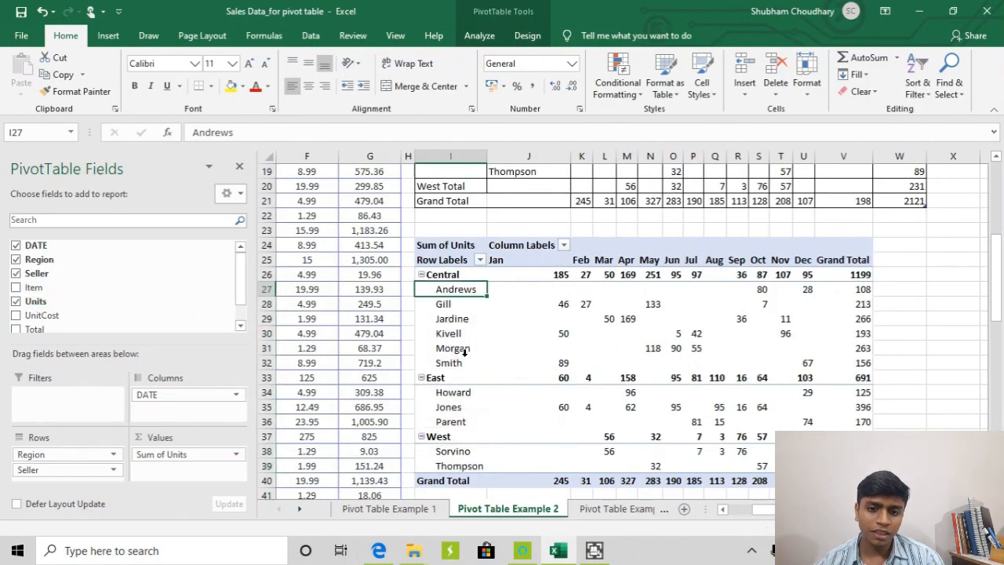
{"action": "left_click_drag", "start_coordinate": [463, 364], "coordinate": [459, 290]}
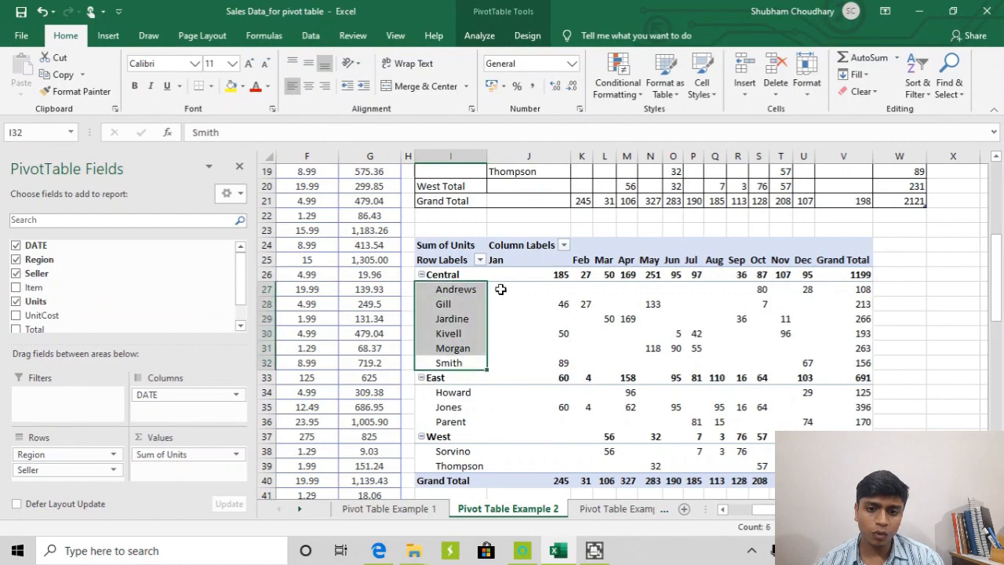
{"action": "scroll", "coordinate": [525, 303], "scroll_direction": "up", "scroll_amount": 1}
{"action": "scroll", "coordinate": [526, 302], "scroll_direction": "up", "scroll_amount": 6}
{"action": "left_click_drag", "start_coordinate": [520, 258], "coordinate": [519, 424]}
{"action": "scroll", "coordinate": [538, 343], "scroll_direction": "down", "scroll_amount": 7}
{"action": "left_click", "coordinate": [264, 303]}
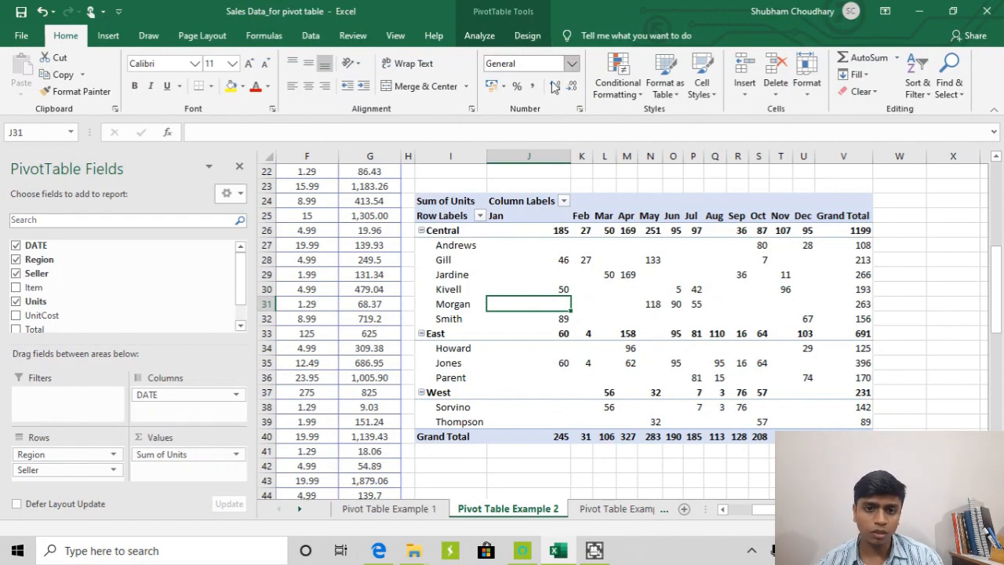
Step: Examine the whole pivot table's compact row layout against the seller list in the reference table above it
{"action": "left_click", "coordinate": [581, 244]}
{"action": "left_click", "coordinate": [532, 36]}
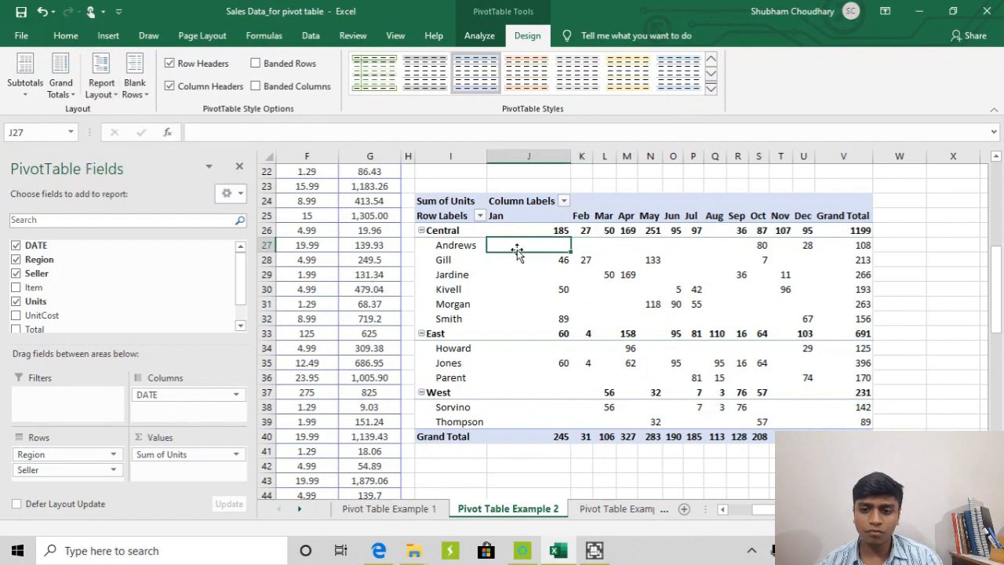
{"action": "left_click_drag", "start_coordinate": [451, 202], "coordinate": [843, 421]}
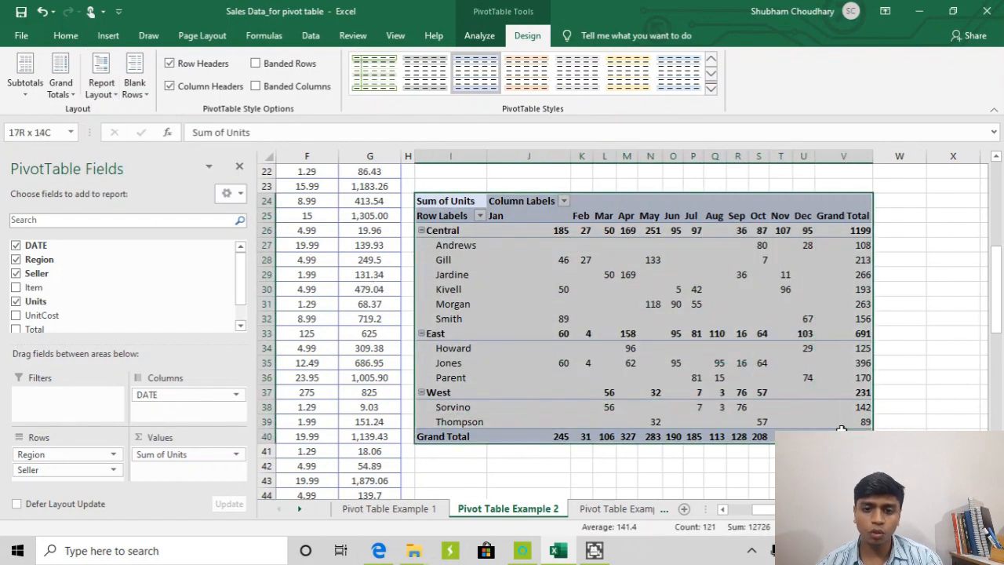
{"action": "scroll", "coordinate": [697, 350], "scroll_direction": "up", "scroll_amount": 6}
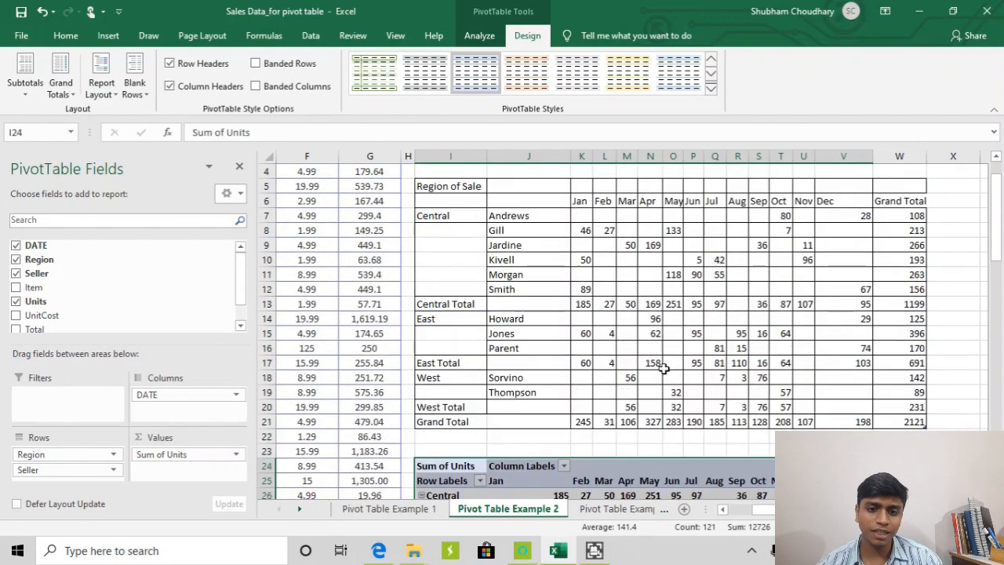
{"action": "left_click_drag", "start_coordinate": [513, 230], "coordinate": [509, 319]}
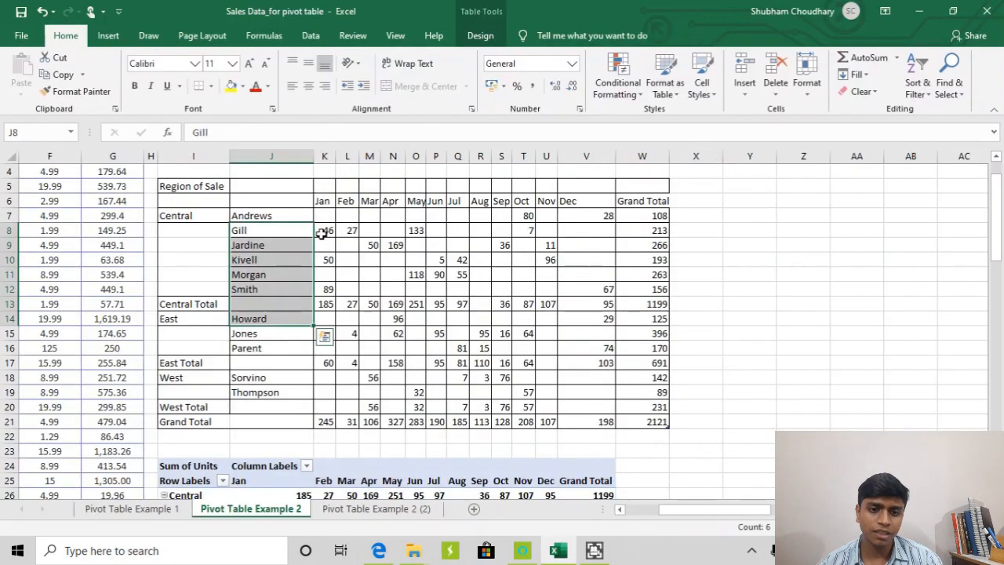
{"action": "left_click_drag", "start_coordinate": [287, 217], "coordinate": [268, 338]}
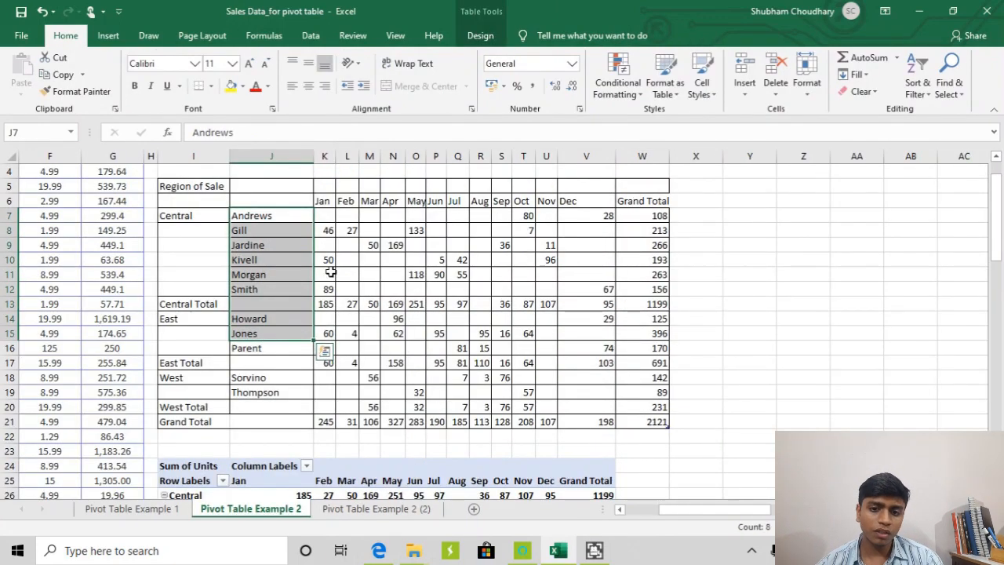
{"action": "scroll", "coordinate": [323, 275], "scroll_direction": "down", "scroll_amount": 5}
{"action": "left_click", "coordinate": [306, 315]}
{"action": "scroll", "coordinate": [603, 269], "scroll_direction": "down", "scroll_amount": 2}
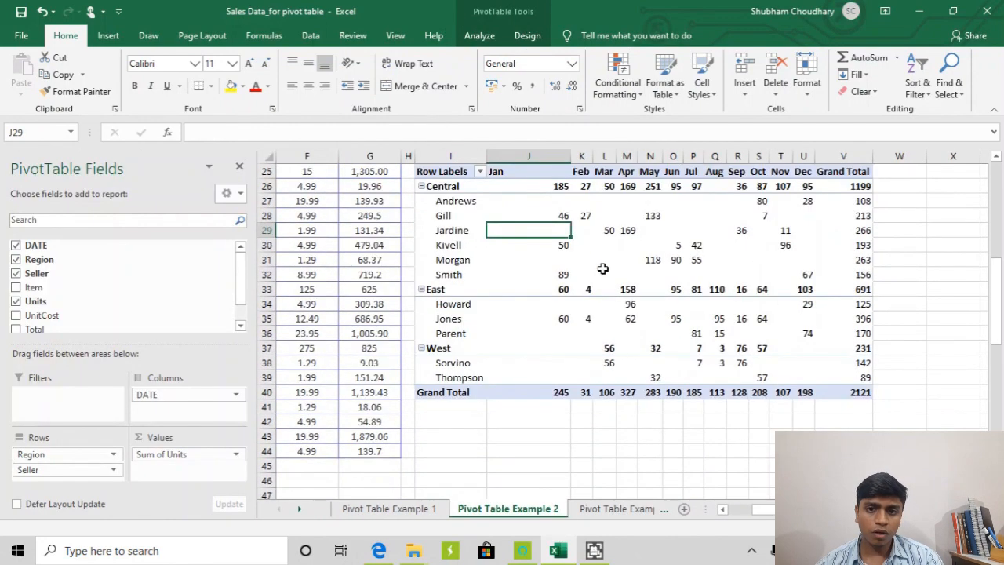
{"action": "left_click", "coordinate": [602, 269]}
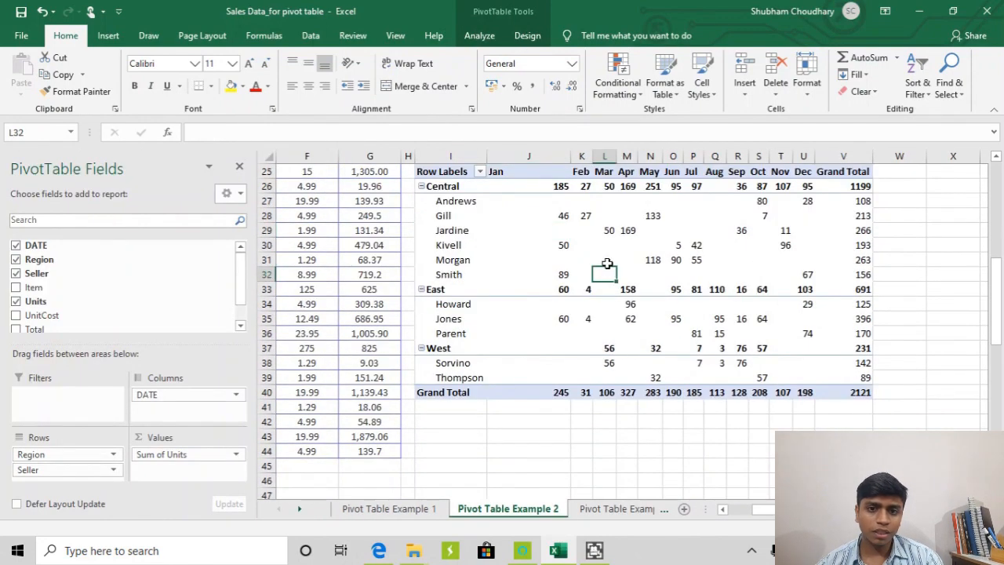
Step: Change the Sum of Units pivot table's report layout to Outline Form
{"action": "left_click", "coordinate": [517, 39]}
{"action": "left_click", "coordinate": [102, 85]}
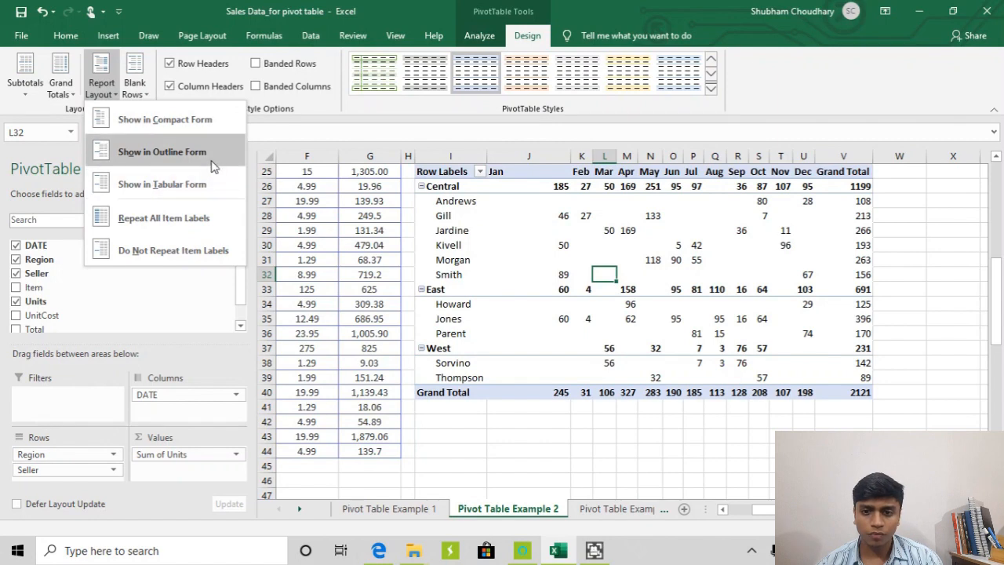
{"action": "left_click", "coordinate": [161, 152]}
{"action": "left_click", "coordinate": [737, 227]}
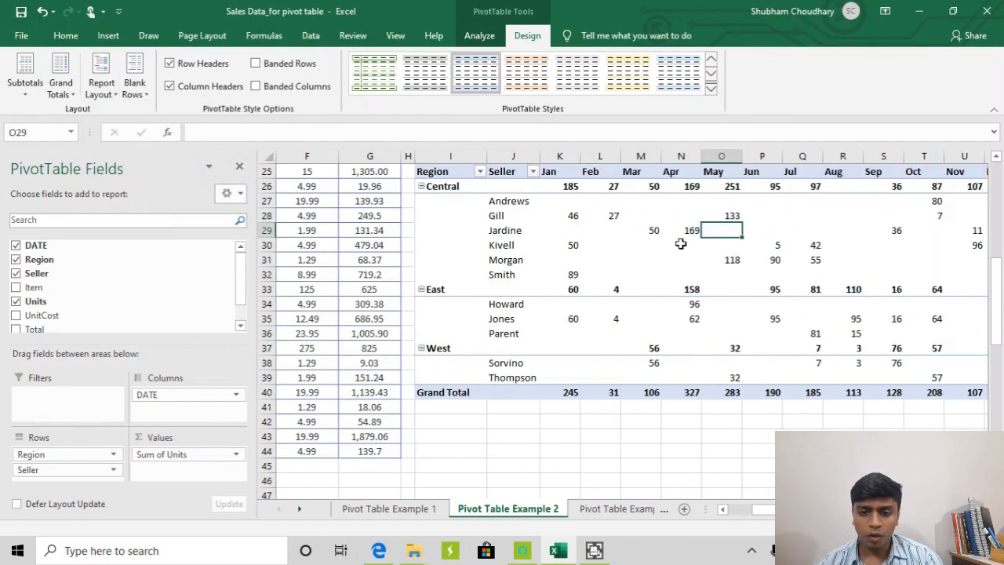
Step: Examine the Region and Seller columns of the outline layout and compare them with the reference table above
{"action": "scroll", "coordinate": [612, 251], "scroll_direction": "up", "scroll_amount": 1}
{"action": "left_click_drag", "start_coordinate": [501, 246], "coordinate": [507, 315]}
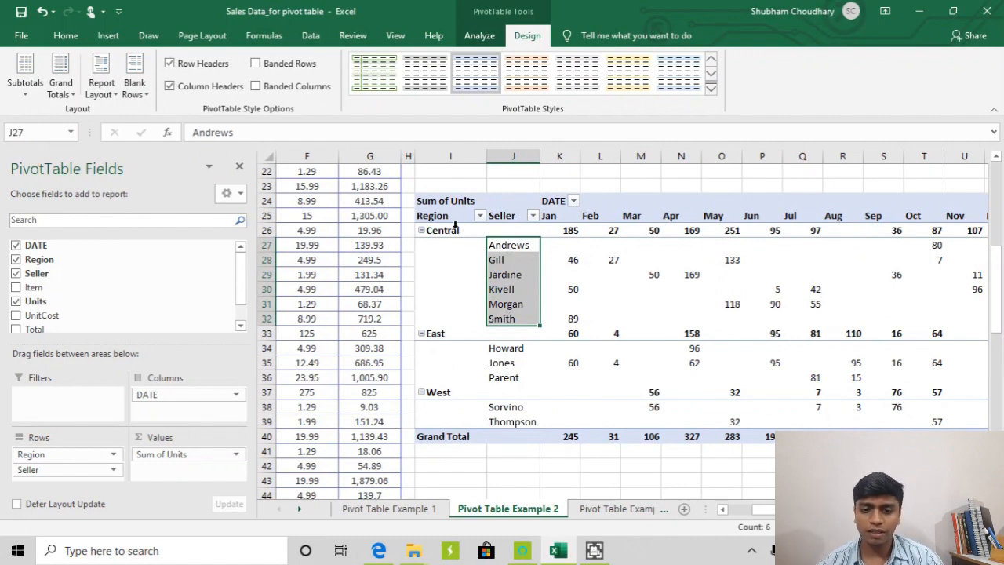
{"action": "left_click_drag", "start_coordinate": [456, 230], "coordinate": [451, 322]}
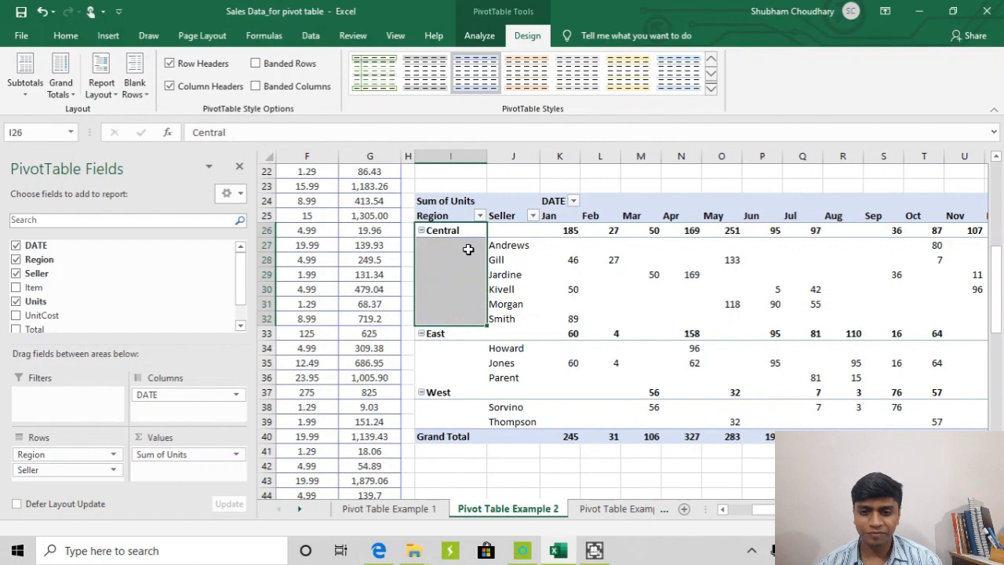
{"action": "left_click", "coordinate": [508, 250]}
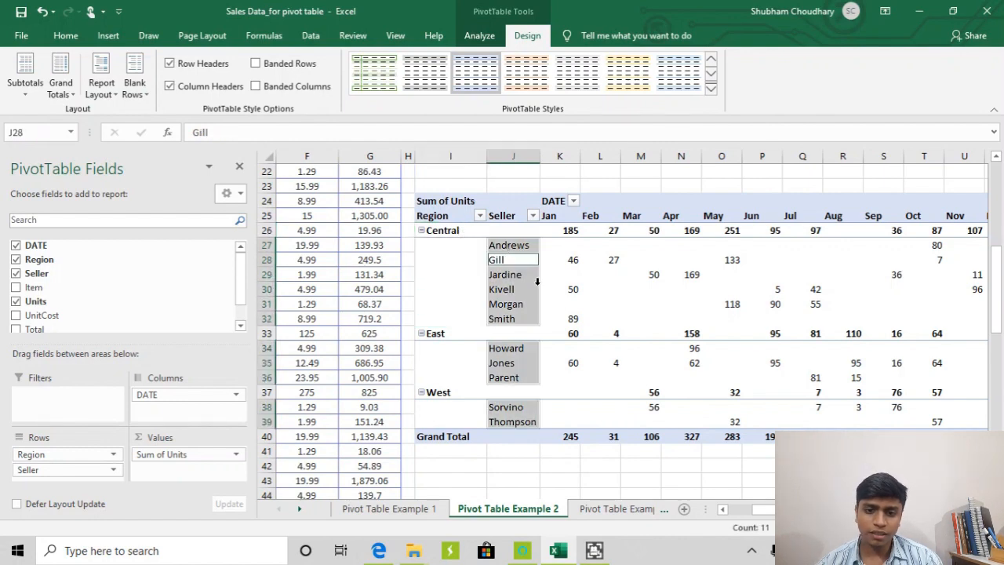
{"action": "scroll", "coordinate": [549, 284], "scroll_direction": "right", "scroll_amount": 1}
{"action": "left_click", "coordinate": [589, 272]}
{"action": "scroll", "coordinate": [580, 279], "scroll_direction": "up", "scroll_amount": 2}
{"action": "scroll", "coordinate": [497, 293], "scroll_direction": "down", "scroll_amount": 2}
{"action": "scroll", "coordinate": [502, 288], "scroll_direction": "up", "scroll_amount": 5}
{"action": "scroll", "coordinate": [505, 286], "scroll_direction": "up", "scroll_amount": 2}
{"action": "scroll", "coordinate": [506, 286], "scroll_direction": "down", "scroll_amount": 4}
{"action": "scroll", "coordinate": [511, 282], "scroll_direction": "up", "scroll_amount": 3}
{"action": "scroll", "coordinate": [513, 281], "scroll_direction": "down", "scroll_amount": 4}
{"action": "scroll", "coordinate": [513, 282], "scroll_direction": "down", "scroll_amount": 2}
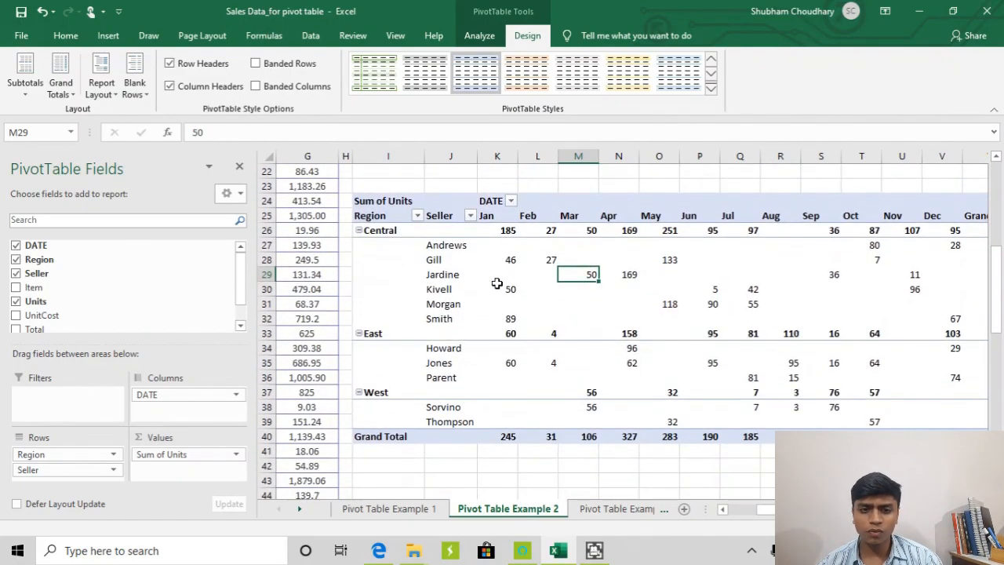
Step: Change the Sum of Units pivot table's report layout to Tabular Form
{"action": "left_click", "coordinate": [530, 274]}
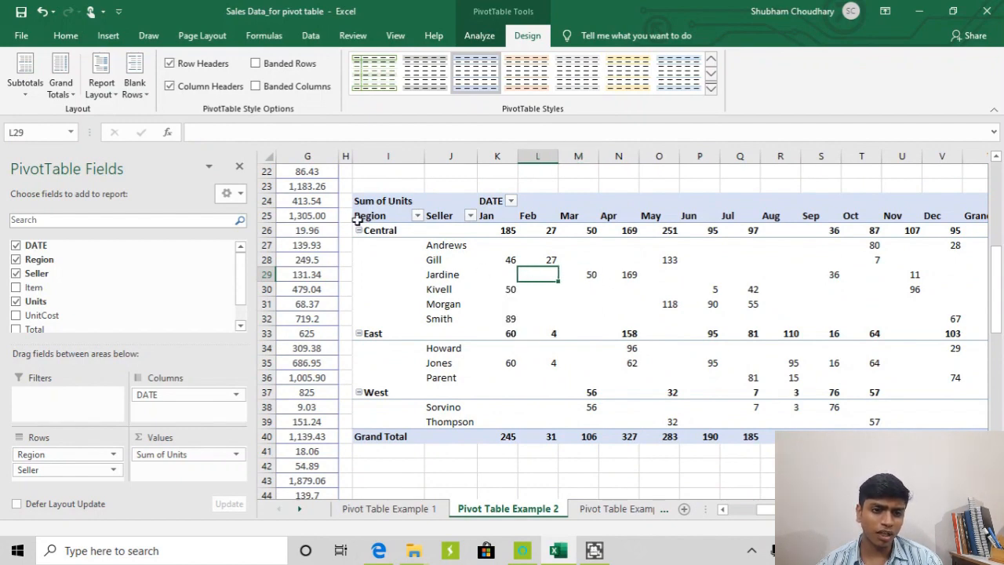
{"action": "left_click", "coordinate": [99, 81]}
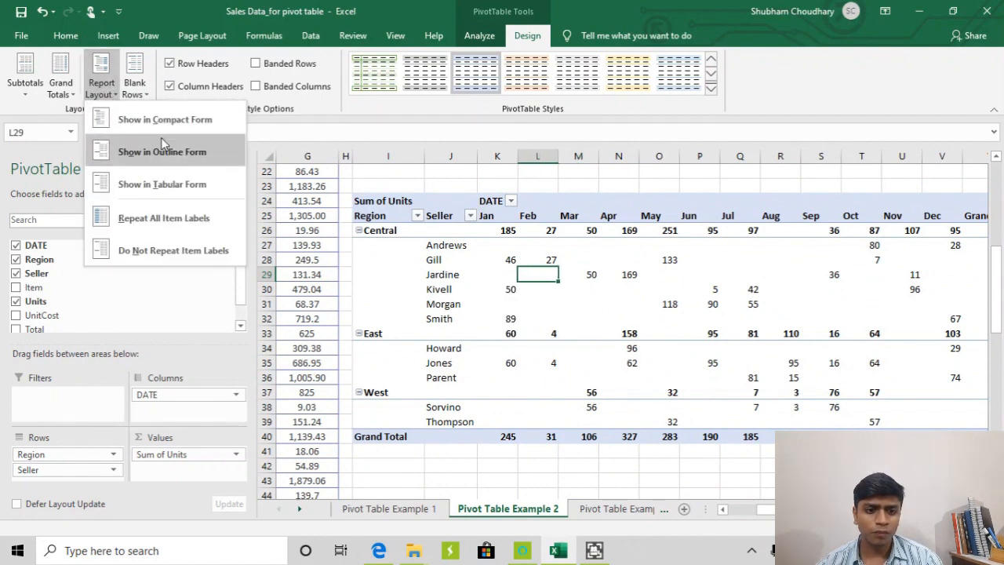
{"action": "left_click", "coordinate": [168, 189]}
{"action": "left_click", "coordinate": [470, 320]}
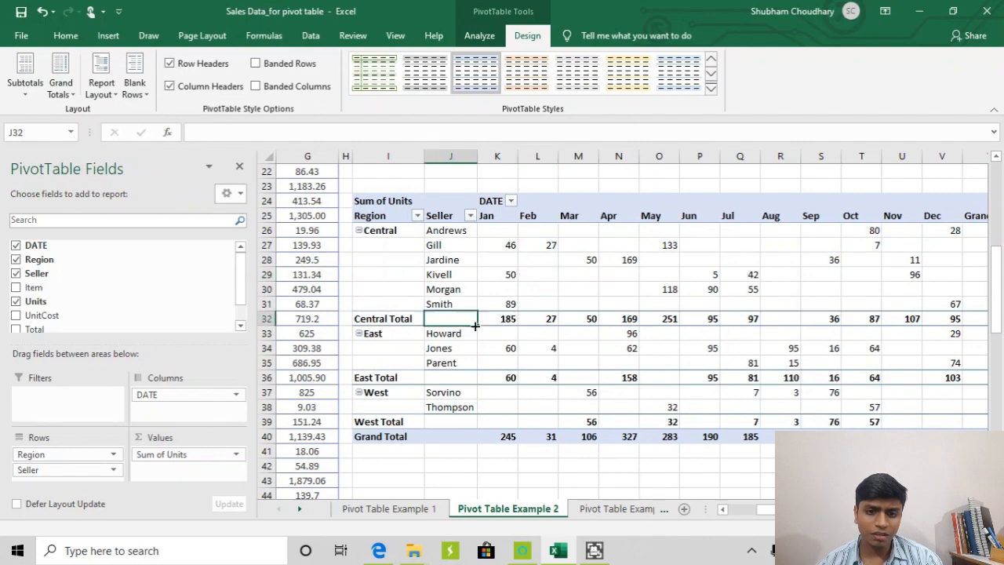
Step: Compare the Central Total subtotal row in the pivot table with the matching row in the reference table
{"action": "left_click", "coordinate": [404, 320]}
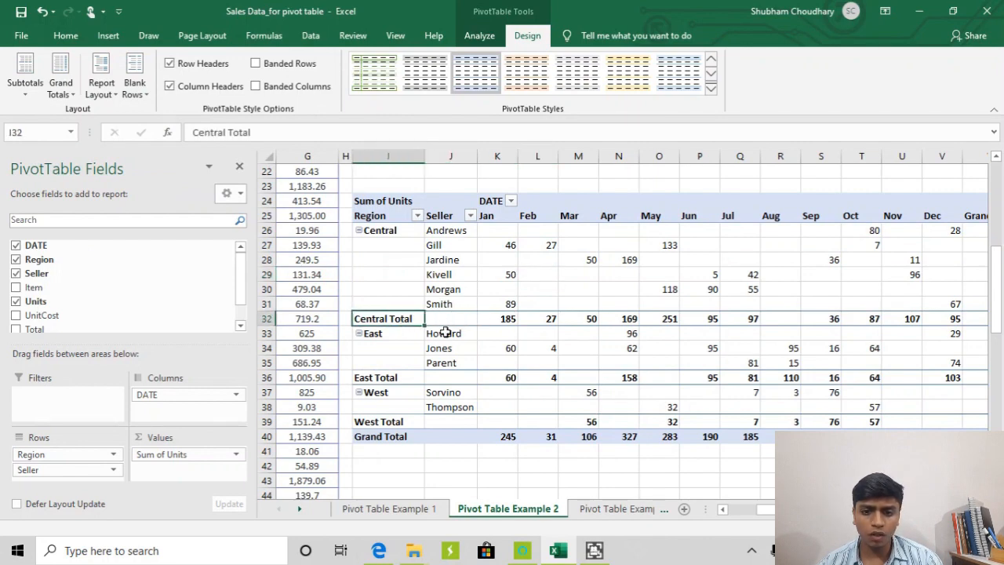
{"action": "left_click", "coordinate": [487, 317]}
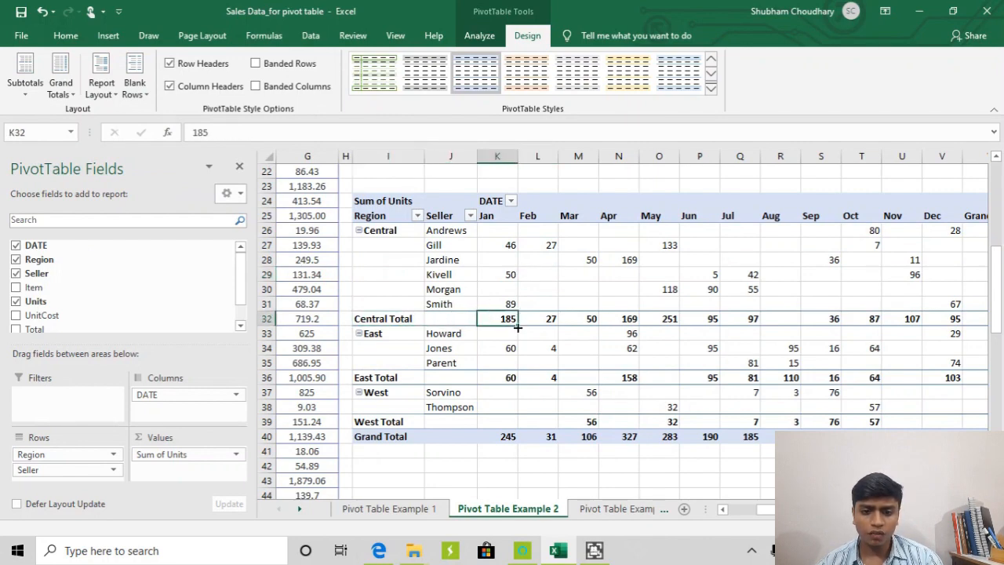
{"action": "left_click_drag", "start_coordinate": [411, 319], "coordinate": [576, 311]}
{"action": "scroll", "coordinate": [577, 311], "scroll_direction": "up", "scroll_amount": 4}
{"action": "scroll", "coordinate": [577, 310], "scroll_direction": "up", "scroll_amount": 3}
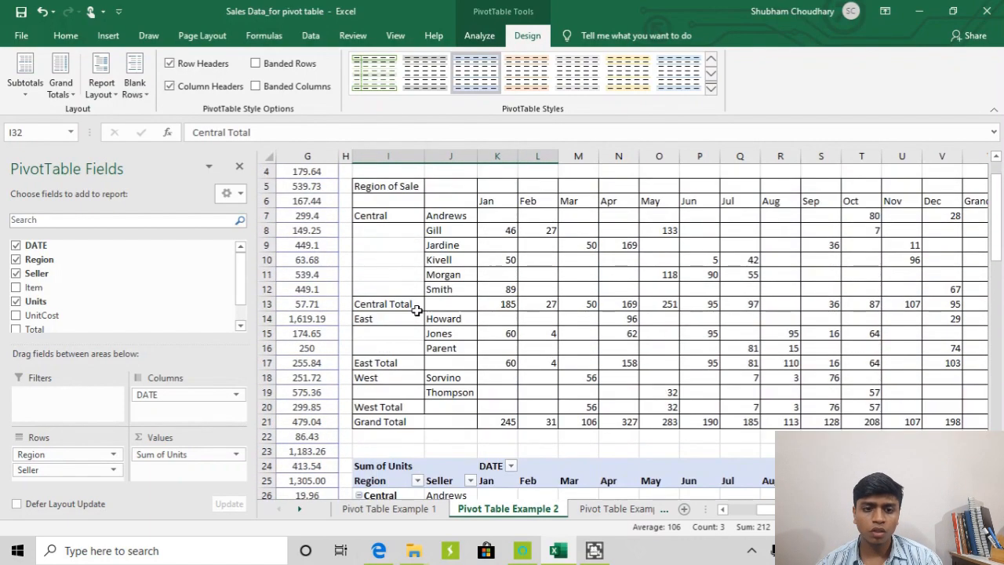
{"action": "left_click_drag", "start_coordinate": [404, 302], "coordinate": [474, 297]}
{"action": "left_click", "coordinate": [508, 307]}
{"action": "scroll", "coordinate": [502, 316], "scroll_direction": "down", "scroll_amount": 6}
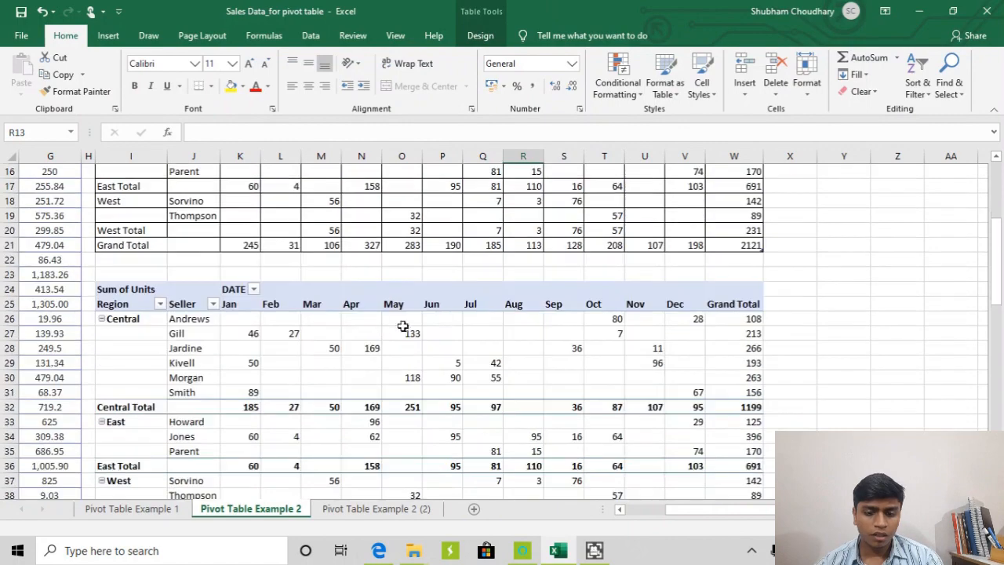
{"action": "left_click", "coordinate": [256, 331]}
{"action": "scroll", "coordinate": [422, 291], "scroll_direction": "down", "scroll_amount": 1}
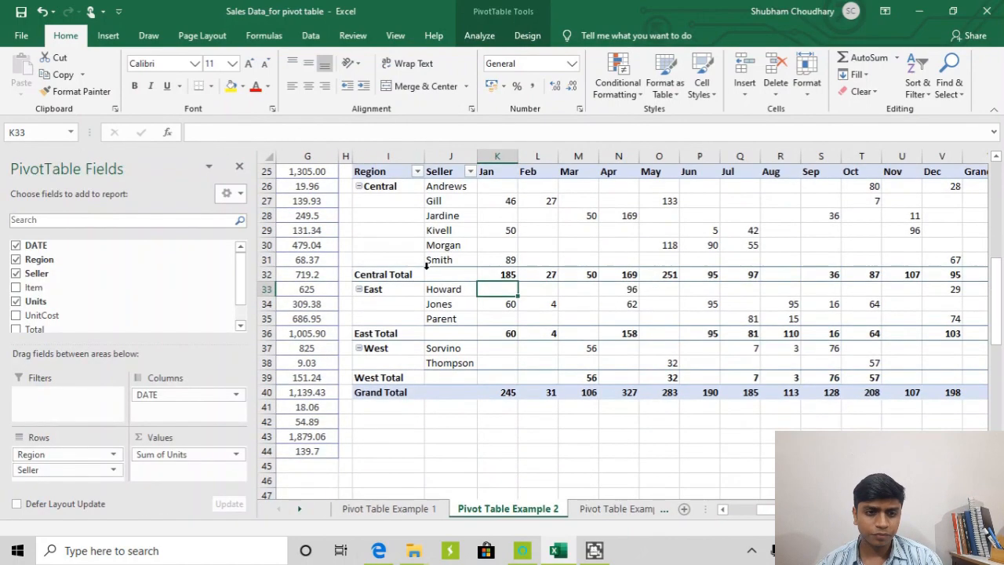
{"action": "left_click", "coordinate": [538, 231]}
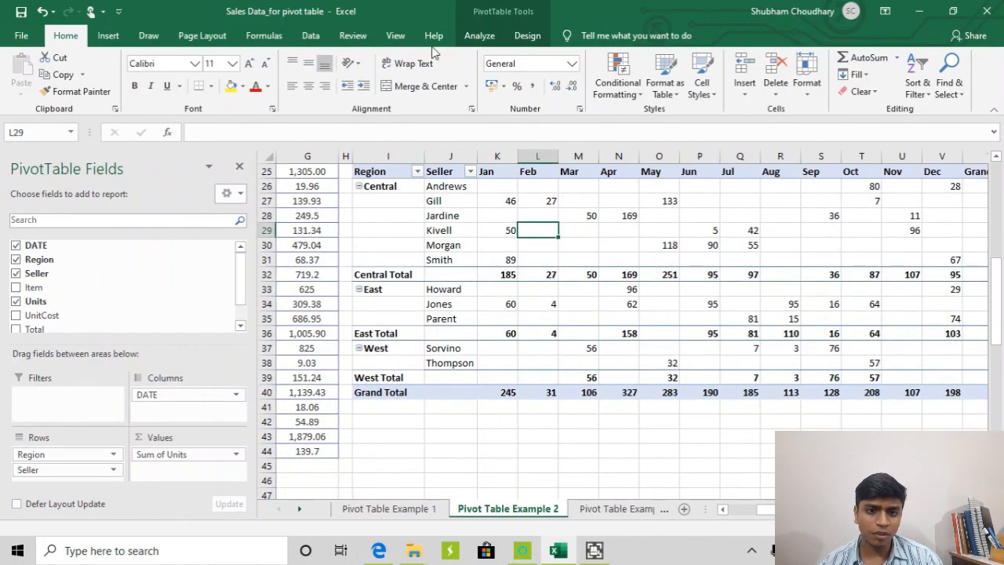
Step: View the report layout options for item labels and examine the blank Region cells beneath Central
{"action": "left_click", "coordinate": [527, 37]}
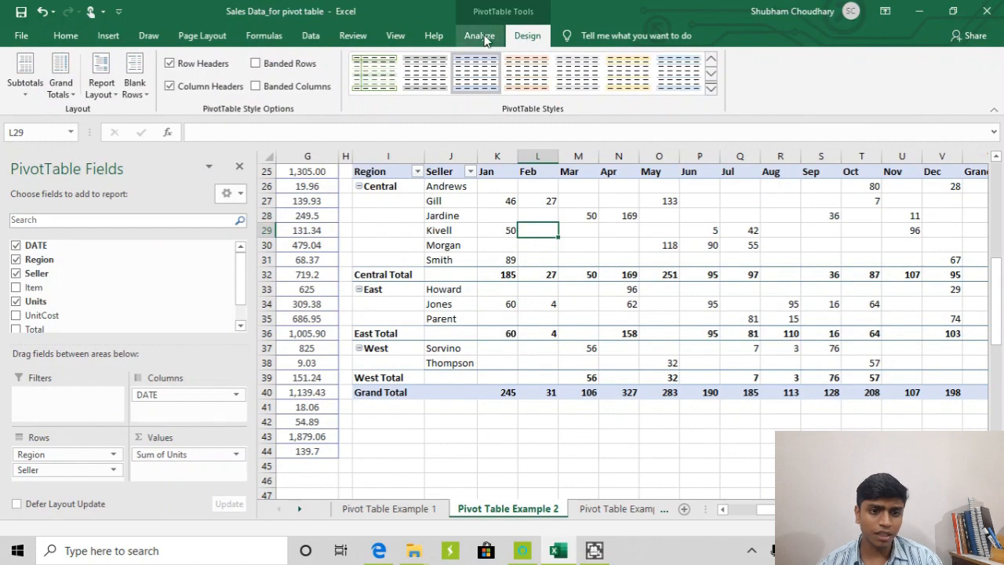
{"action": "left_click", "coordinate": [101, 88]}
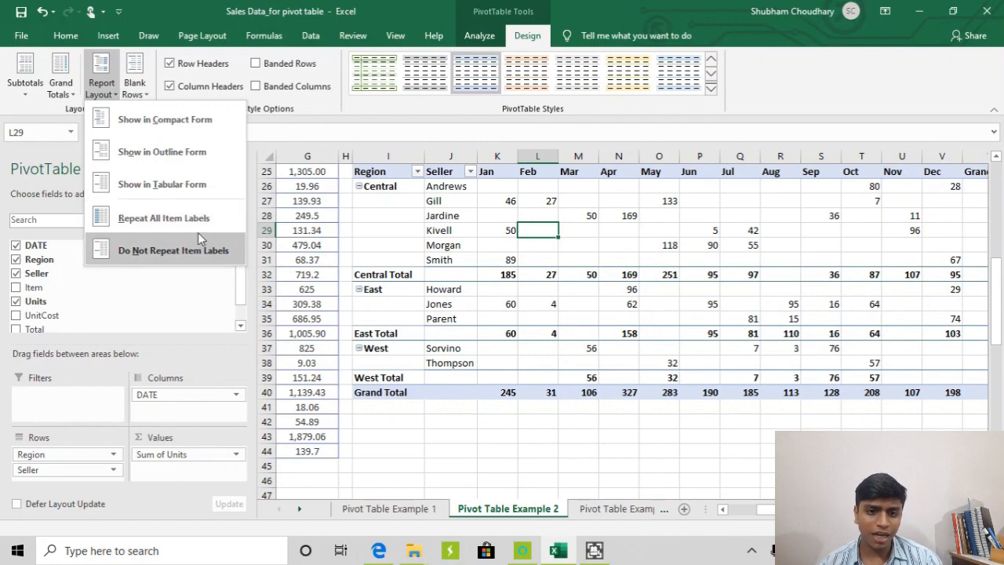
{"action": "left_click", "coordinate": [377, 188]}
{"action": "left_click", "coordinate": [385, 186]}
{"action": "mouse_move", "coordinate": [385, 186]}
{"action": "left_mouse_down"}
{"action": "mouse_move", "coordinate": [387, 240]}
{"action": "mouse_move", "coordinate": [396, 188]}
{"action": "left_mouse_up"}
{"action": "left_click", "coordinate": [400, 205]}
{"action": "left_click", "coordinate": [400, 214]}
{"action": "left_click", "coordinate": [401, 229]}
{"action": "left_click", "coordinate": [437, 211]}
{"action": "left_click", "coordinate": [407, 188]}
{"action": "left_click", "coordinate": [413, 215]}
{"action": "left_click_drag", "start_coordinate": [418, 257], "coordinate": [415, 246]}
{"action": "left_click_drag", "start_coordinate": [408, 199], "coordinate": [404, 248]}
{"action": "left_click", "coordinate": [431, 230]}
{"action": "left_click", "coordinate": [470, 187]}
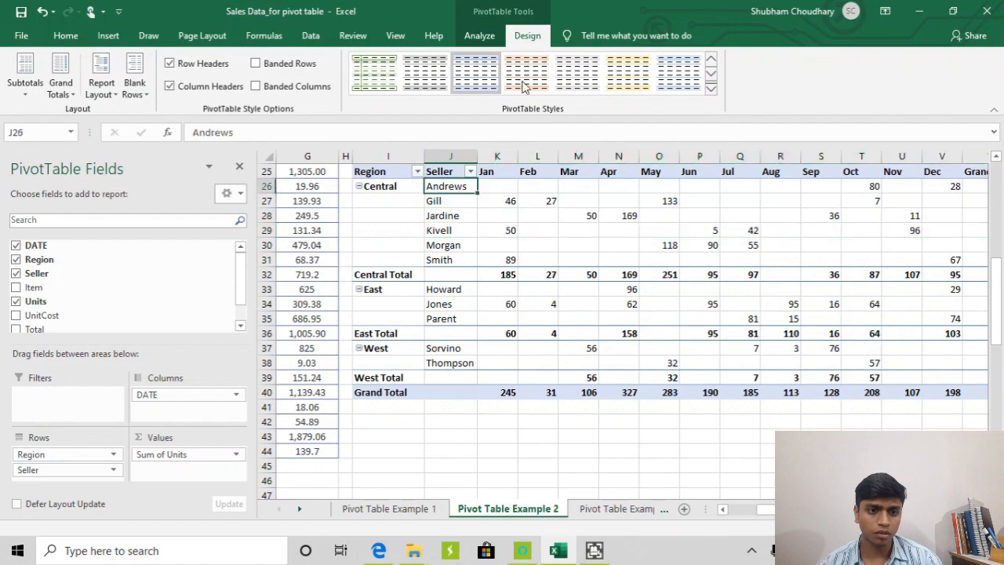
Step: Repeat all item labels in the pivot table and inspect the Region cells of the Central sellers
{"action": "left_click", "coordinate": [102, 86]}
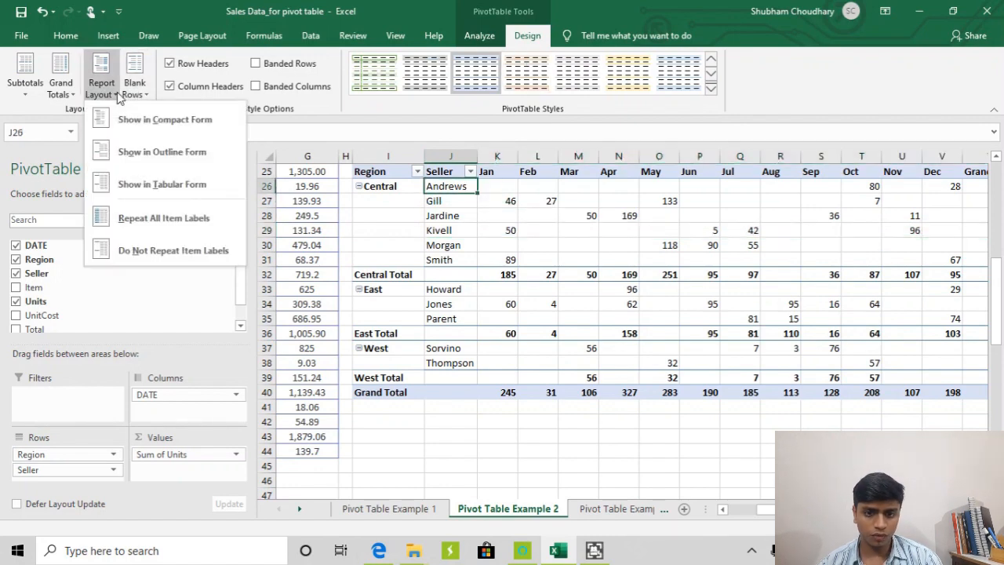
{"action": "left_click", "coordinate": [159, 219]}
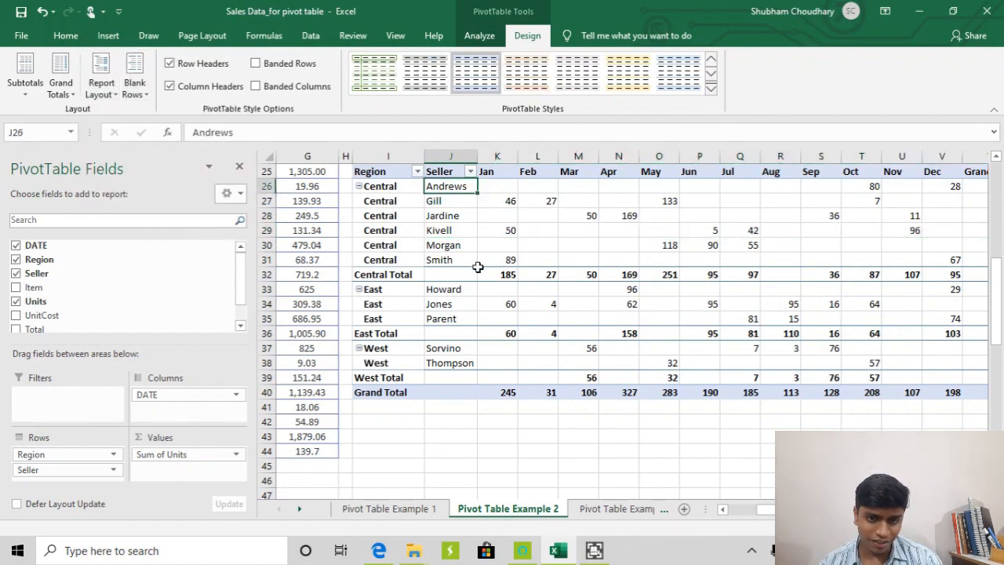
{"action": "left_click_drag", "start_coordinate": [398, 203], "coordinate": [392, 260]}
{"action": "left_click_drag", "start_coordinate": [394, 201], "coordinate": [394, 261]}
{"action": "left_click_drag", "start_coordinate": [394, 201], "coordinate": [397, 260]}
{"action": "left_click_drag", "start_coordinate": [394, 188], "coordinate": [395, 260]}
{"action": "left_click", "coordinate": [429, 215]}
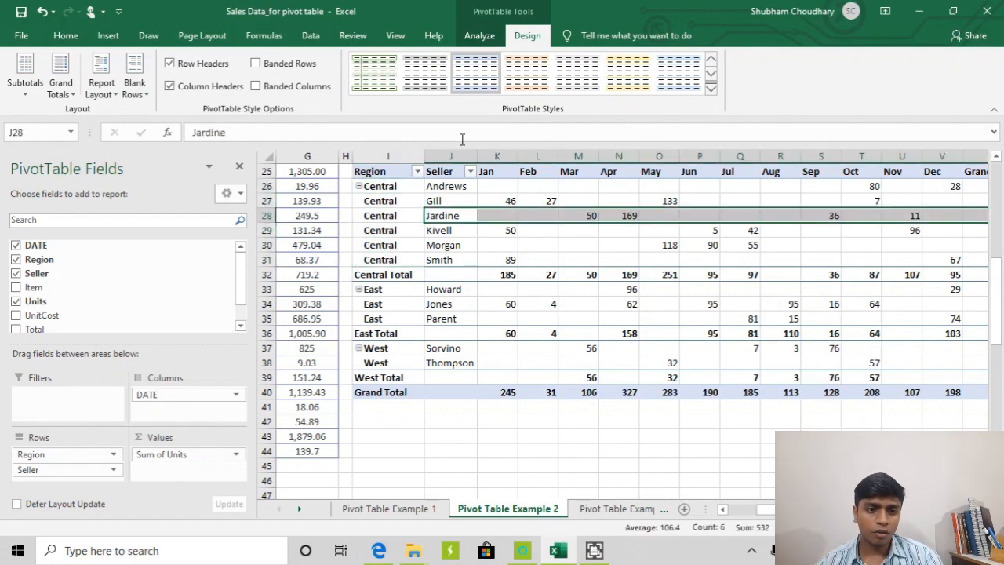
Step: Set the pivot table not to repeat item labels and compare its Region column with the reference table
{"action": "left_click", "coordinate": [124, 91]}
{"action": "left_click", "coordinate": [103, 92]}
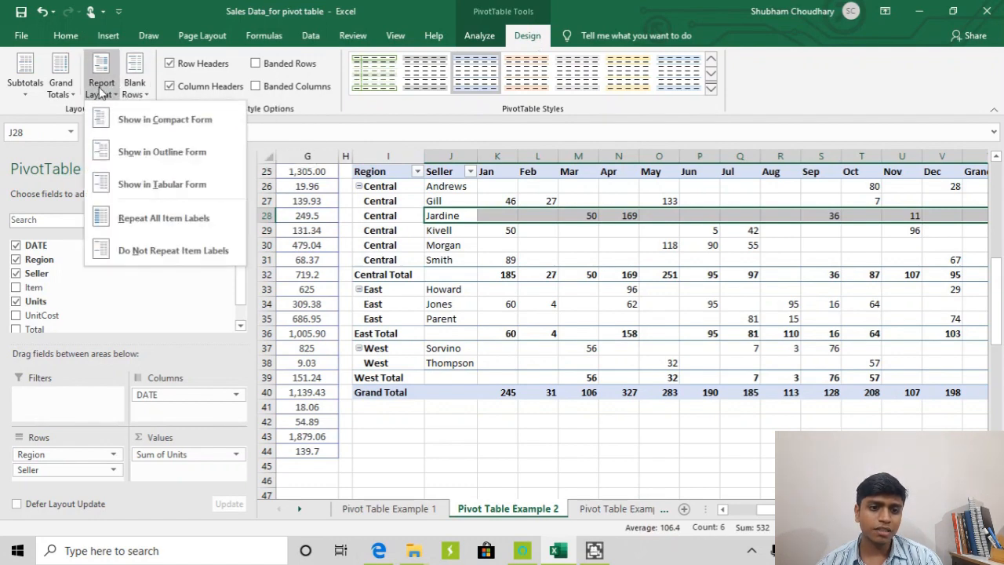
{"action": "left_click", "coordinate": [182, 251]}
{"action": "left_click_drag", "start_coordinate": [400, 202], "coordinate": [367, 264]}
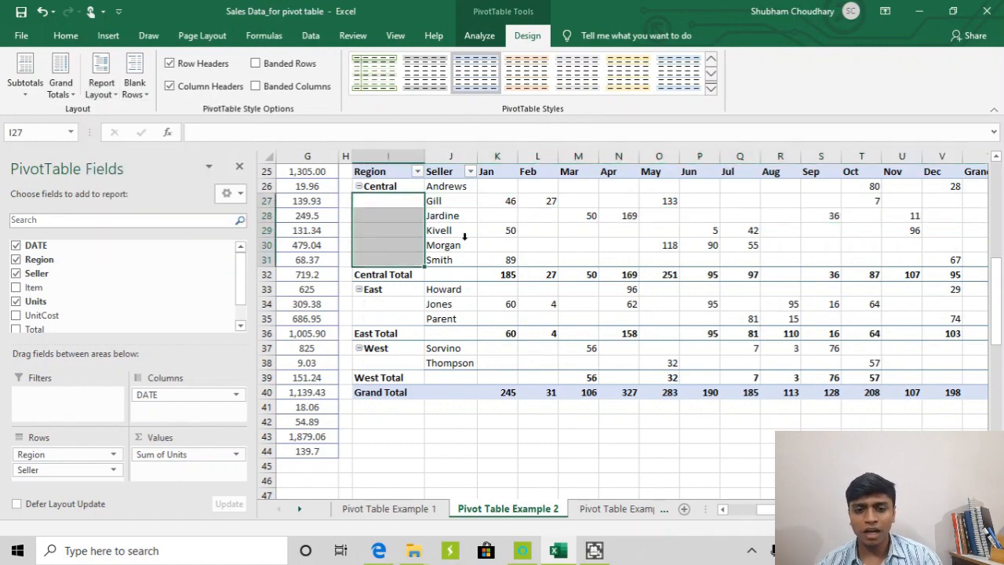
{"action": "scroll", "coordinate": [530, 250], "scroll_direction": "up", "scroll_amount": 8}
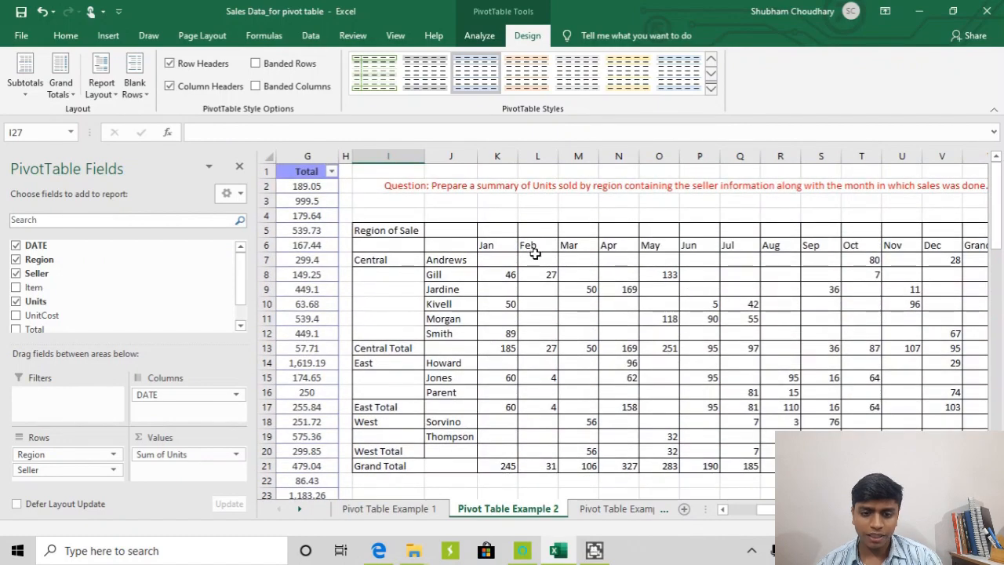
{"action": "scroll", "coordinate": [533, 255], "scroll_direction": "down", "scroll_amount": 7}
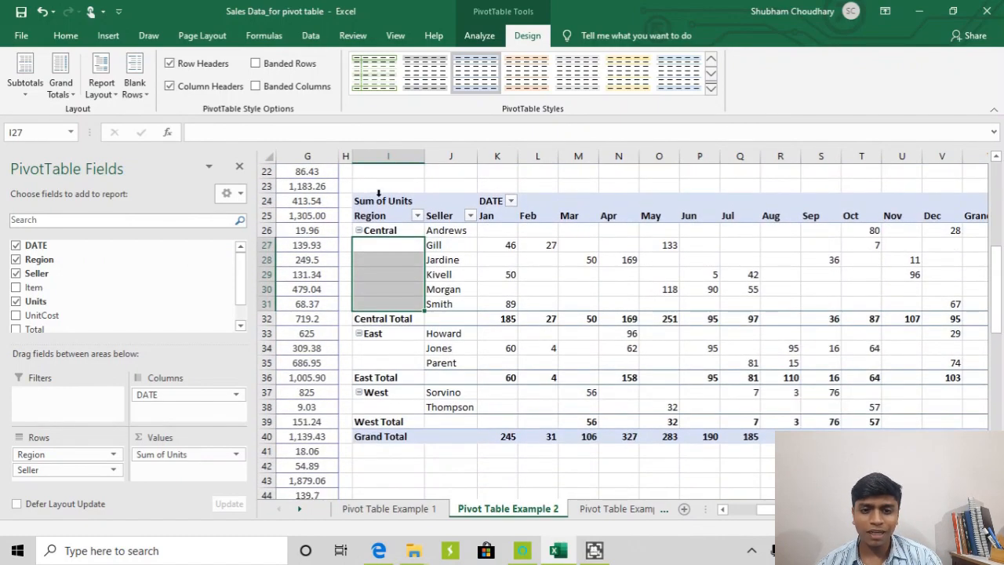
Step: Examine the collapse control beside Central and the Region and Seller cells of that group in the pivot table
{"action": "left_click", "coordinate": [386, 222]}
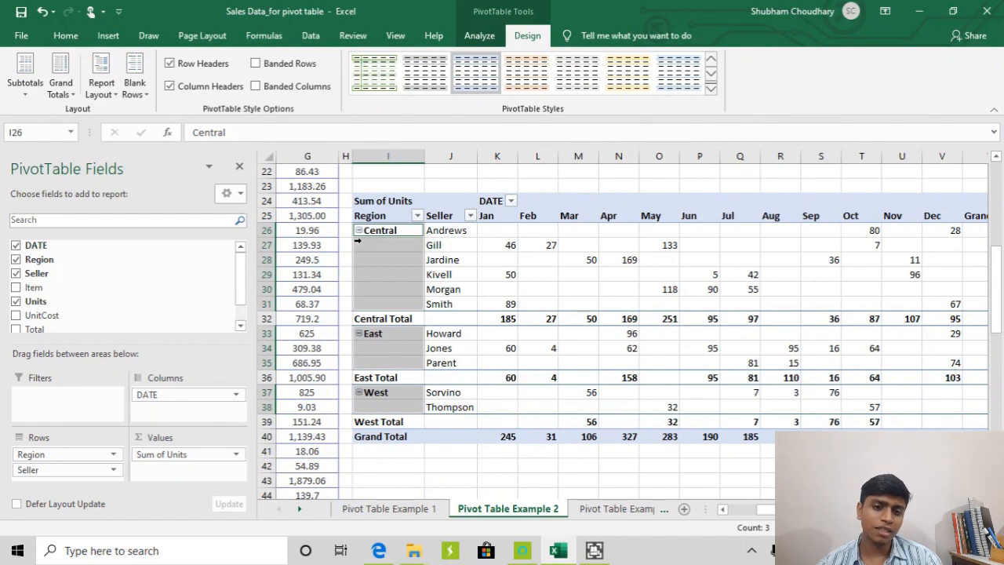
{"action": "left_click", "coordinate": [358, 232]}
{"action": "left_click", "coordinate": [372, 229]}
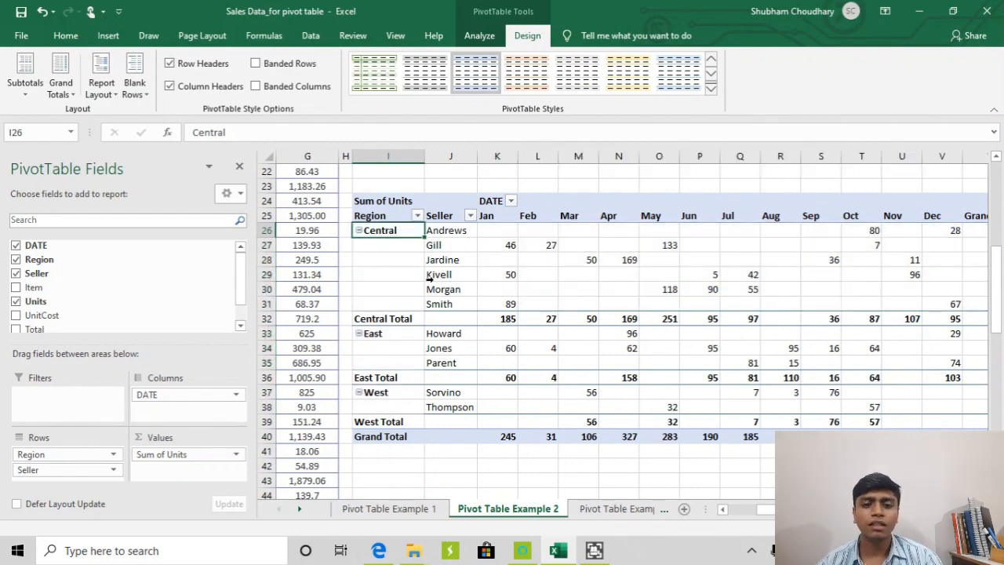
{"action": "left_click", "coordinate": [430, 277]}
{"action": "left_click", "coordinate": [368, 243]}
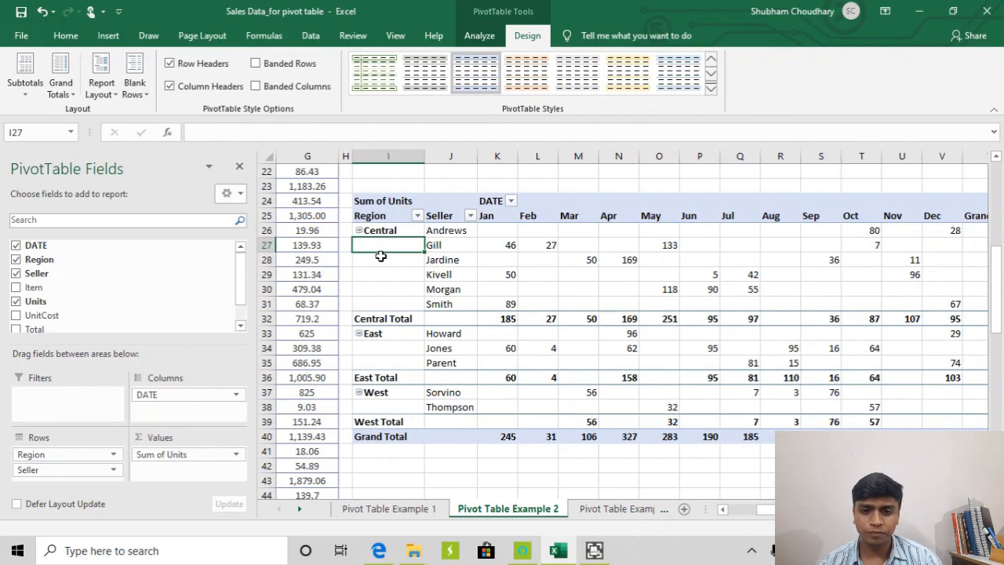
{"action": "left_click", "coordinate": [438, 272]}
{"action": "left_click", "coordinate": [440, 259]}
{"action": "left_click", "coordinate": [392, 242]}
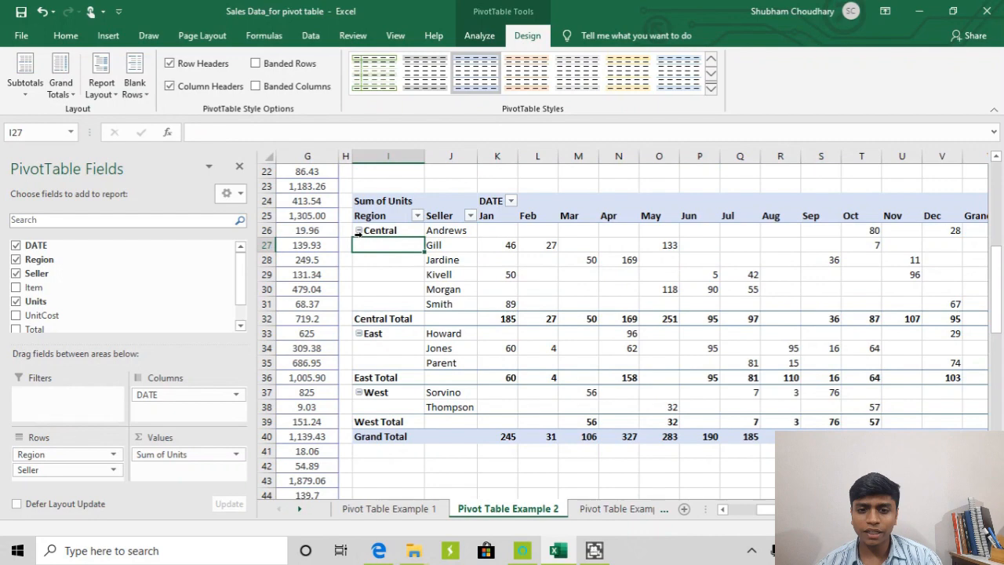
{"action": "left_click", "coordinate": [462, 246]}
{"action": "left_click", "coordinate": [473, 275]}
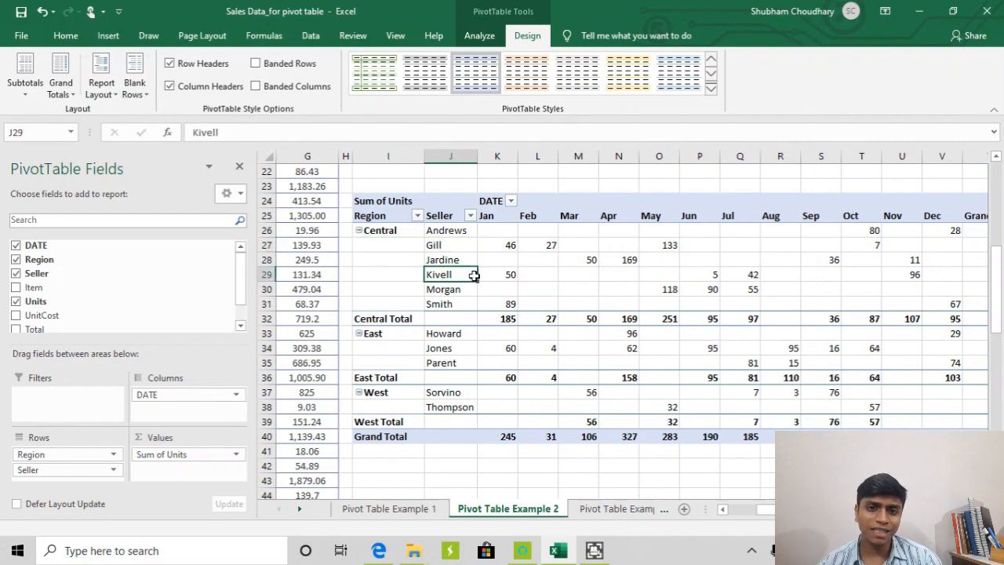
Step: Hide the expand/collapse buttons in the pivot table and check the Central labels and seller rows
{"action": "left_click", "coordinate": [479, 37]}
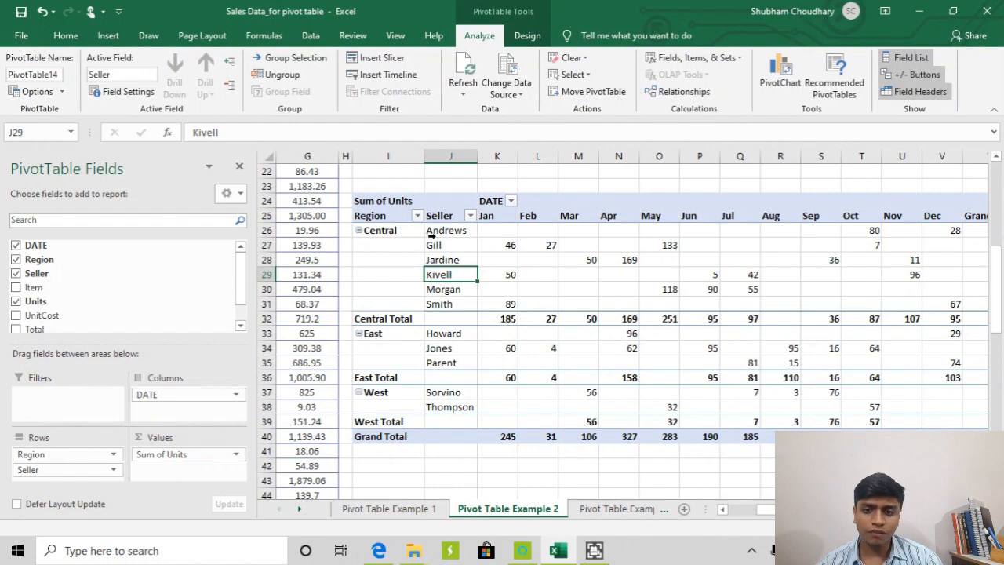
{"action": "scroll", "coordinate": [430, 234], "scroll_direction": "right", "scroll_amount": 2}
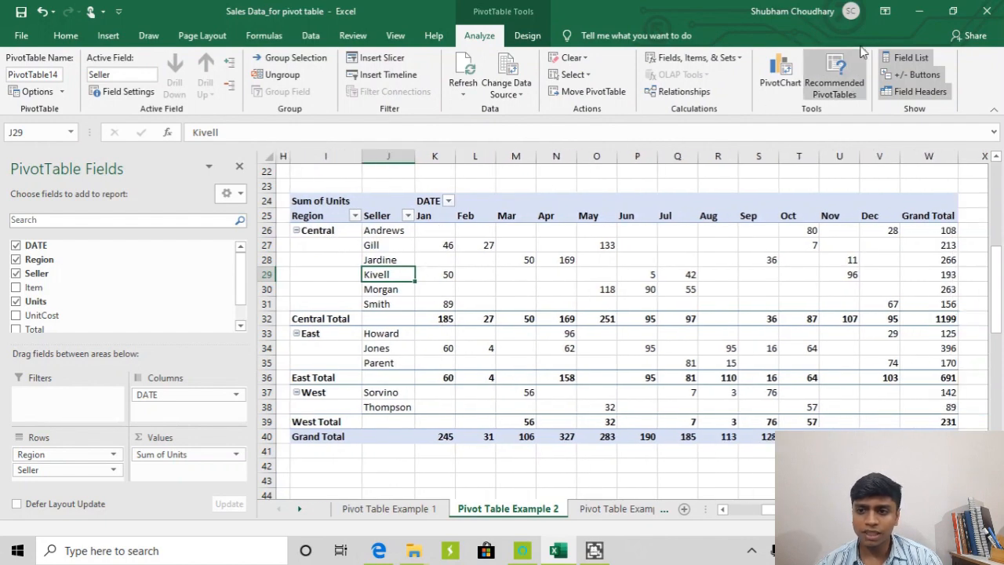
{"action": "left_click", "coordinate": [928, 78]}
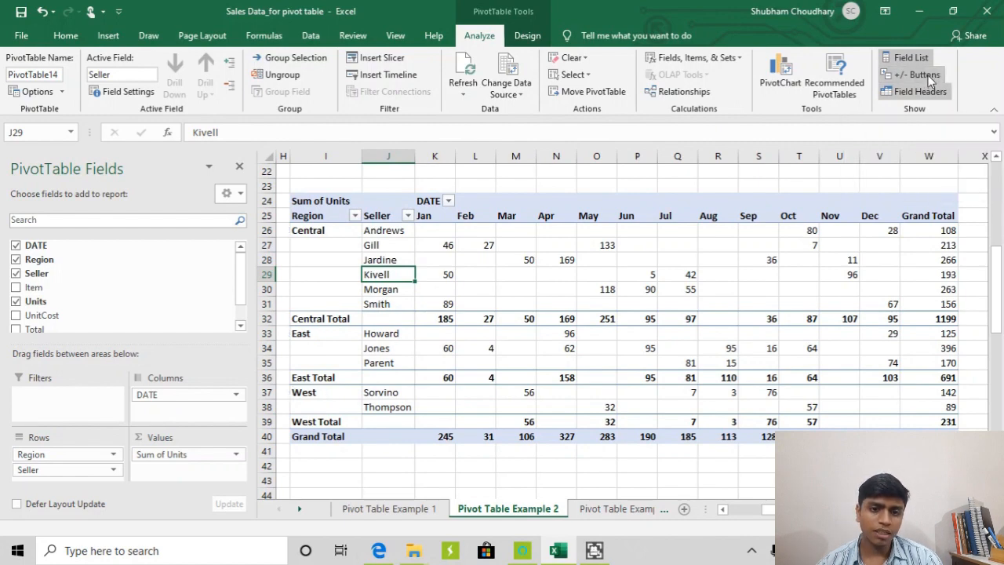
{"action": "left_click", "coordinate": [305, 228]}
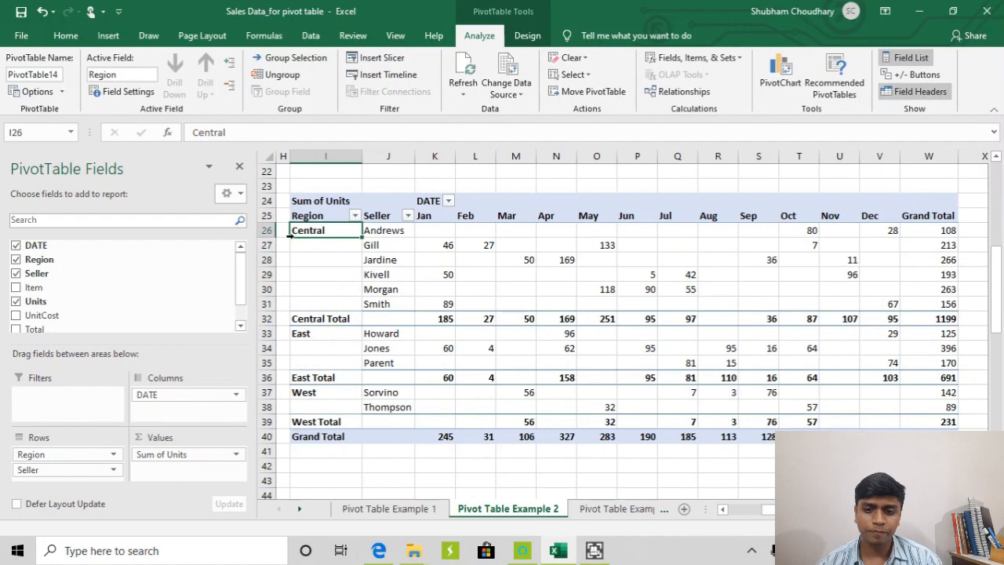
{"action": "left_click", "coordinate": [318, 318]}
{"action": "left_click", "coordinate": [366, 275]}
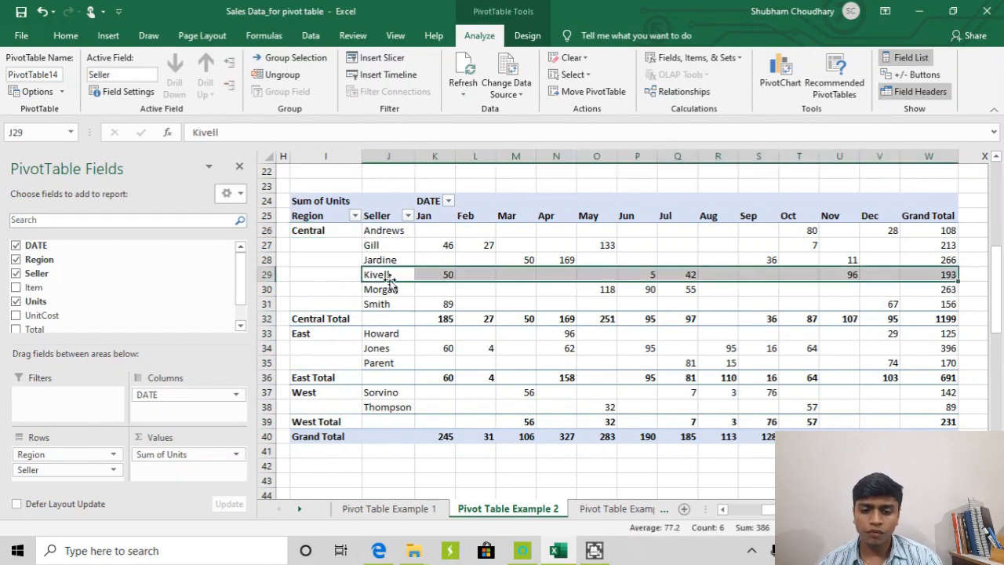
{"action": "left_click", "coordinate": [529, 303]}
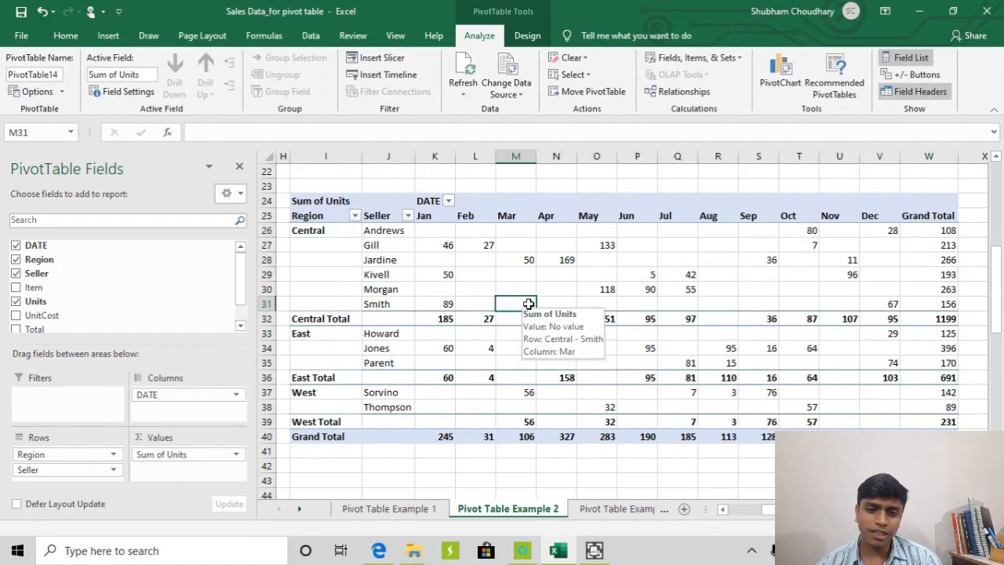
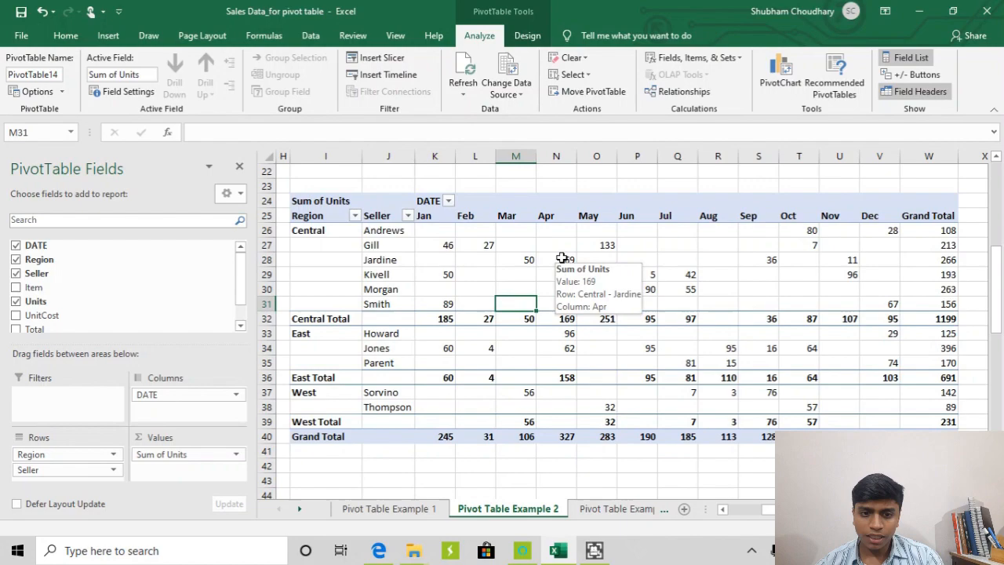
Step: Compare the header rows of the reference table with the header rows of the pivot table
{"action": "left_click", "coordinate": [393, 234]}
{"action": "scroll", "coordinate": [438, 257], "scroll_direction": "up", "scroll_amount": 7}
{"action": "left_click_drag", "start_coordinate": [438, 232], "coordinate": [676, 204]}
{"action": "left_click", "coordinate": [668, 233]}
{"action": "scroll", "coordinate": [565, 274], "scroll_direction": "down", "scroll_amount": 2}
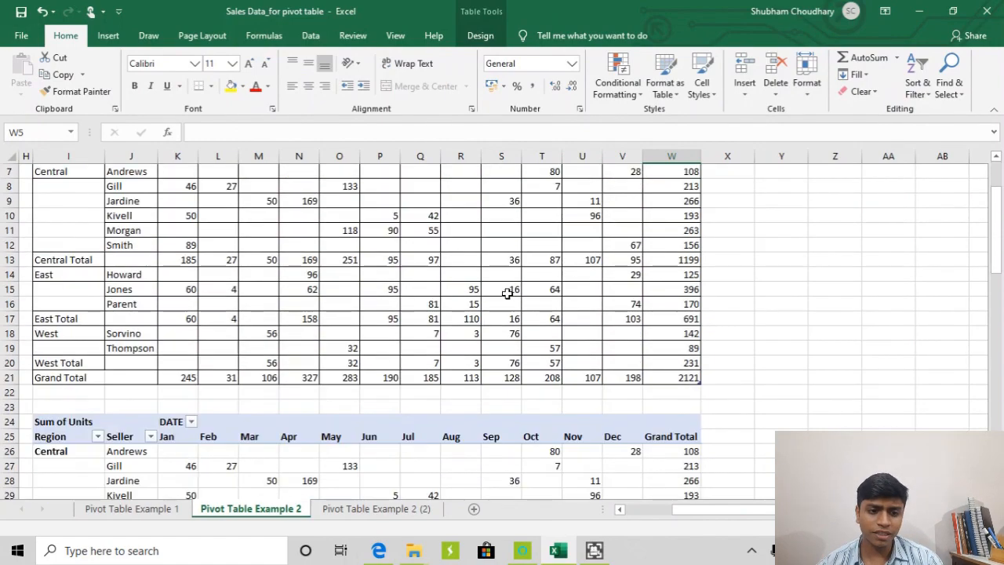
{"action": "scroll", "coordinate": [476, 288], "scroll_direction": "down", "scroll_amount": 2}
{"action": "scroll", "coordinate": [215, 332], "scroll_direction": "left", "scroll_amount": 1}
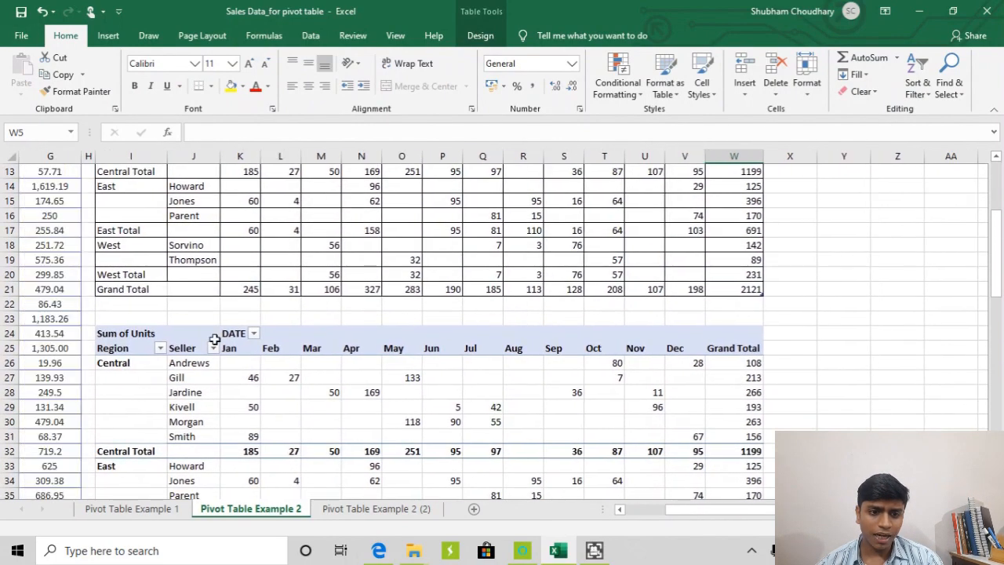
{"action": "scroll", "coordinate": [201, 323], "scroll_direction": "up", "scroll_amount": 2}
{"action": "scroll", "coordinate": [200, 322], "scroll_direction": "up", "scroll_amount": 2}
{"action": "scroll", "coordinate": [176, 291], "scroll_direction": "down", "scroll_amount": 5}
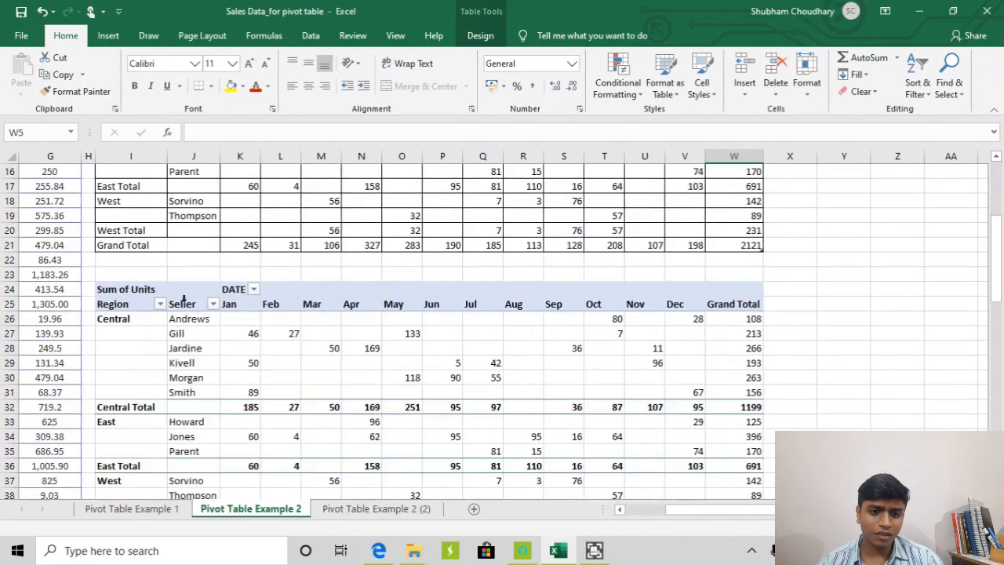
Step: Examine the DATE field header above the month columns of the pivot table
{"action": "left_click", "coordinate": [227, 289]}
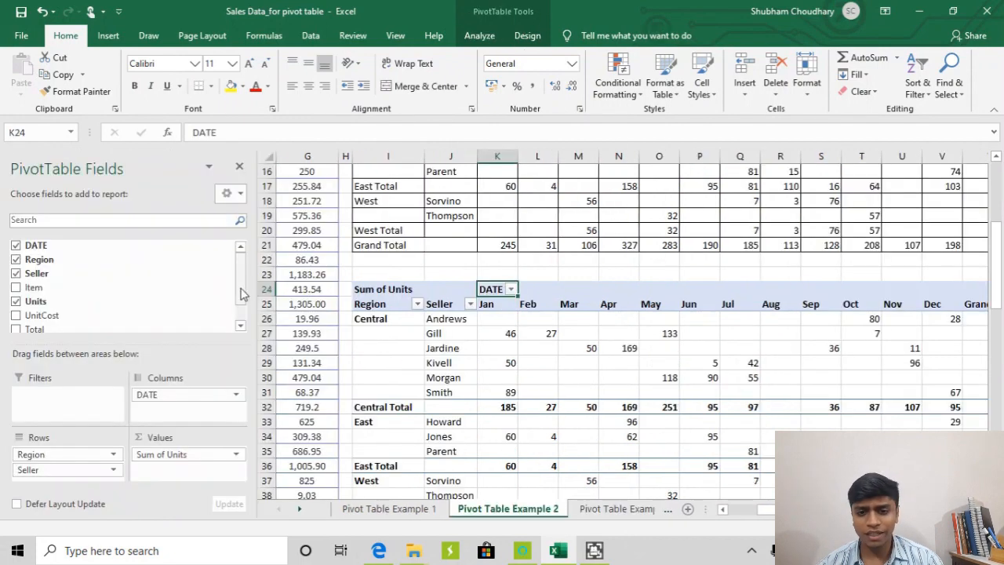
{"action": "left_click", "coordinate": [490, 298]}
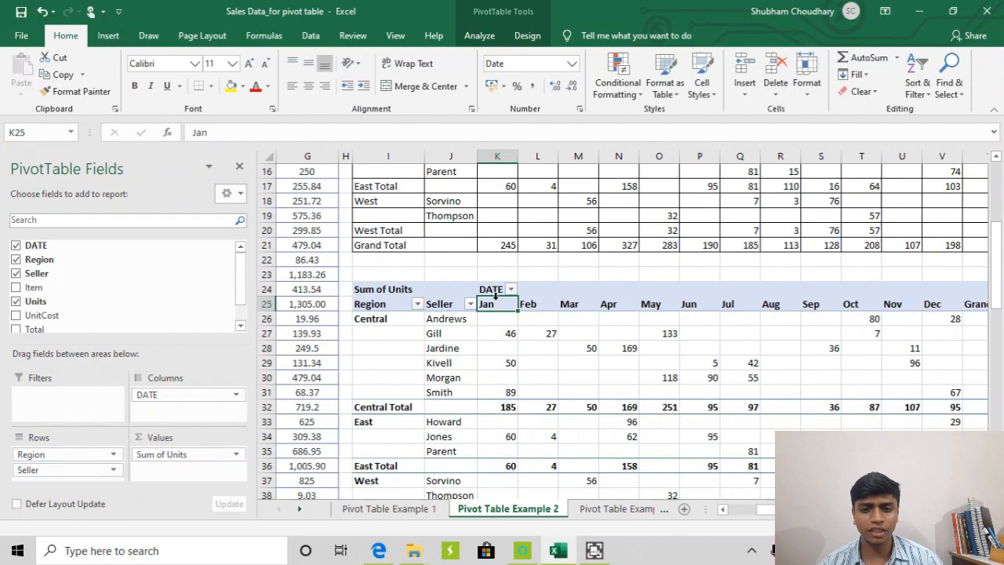
{"action": "left_click", "coordinate": [593, 293]}
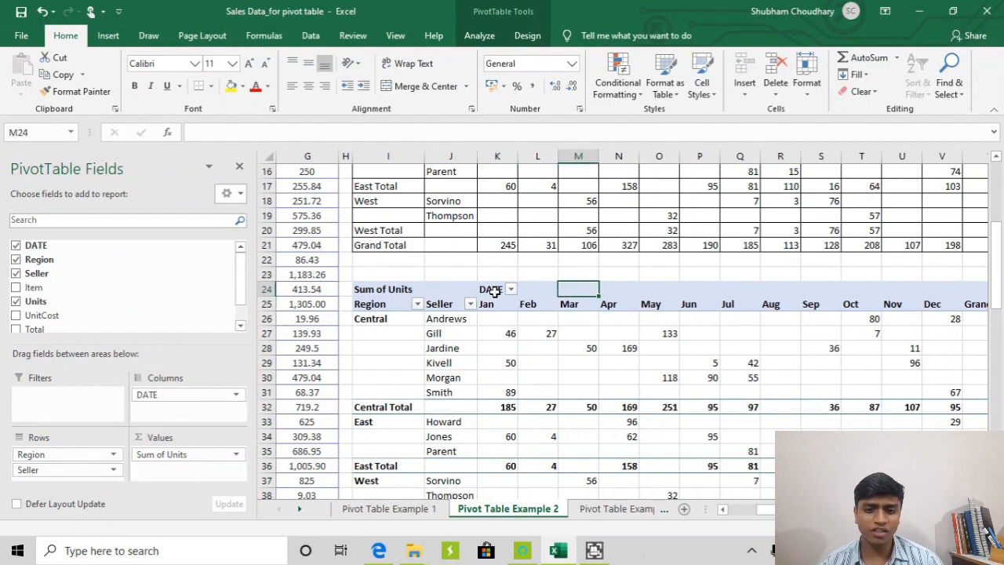
{"action": "left_click", "coordinate": [493, 290]}
{"action": "left_click", "coordinate": [486, 308]}
{"action": "left_click", "coordinate": [496, 290]}
{"action": "left_click", "coordinate": [498, 296]}
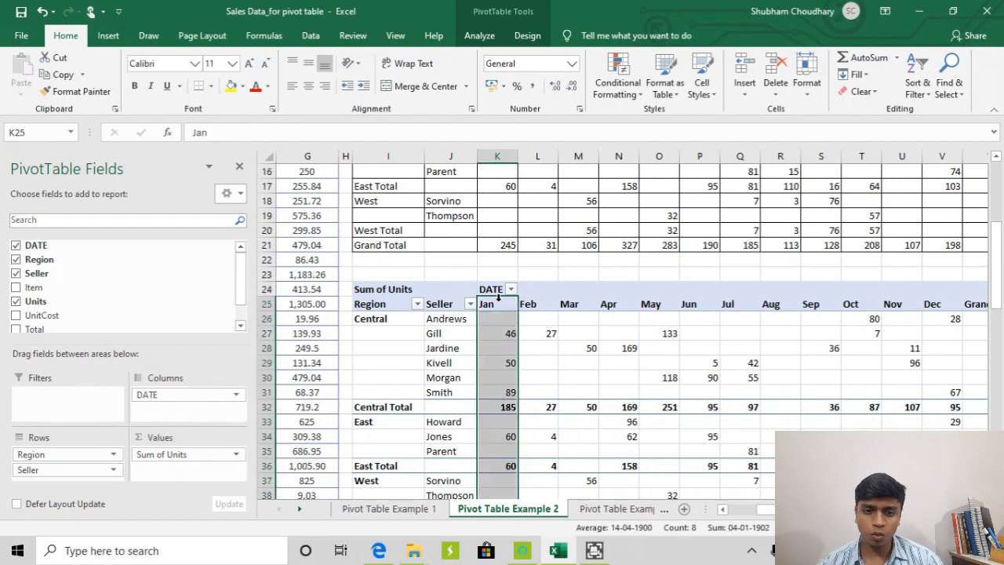
Step: Examine the Region and Seller row headers of the pivot table alongside the DATE column header
{"action": "left_click", "coordinate": [385, 310]}
{"action": "left_click", "coordinate": [390, 306]}
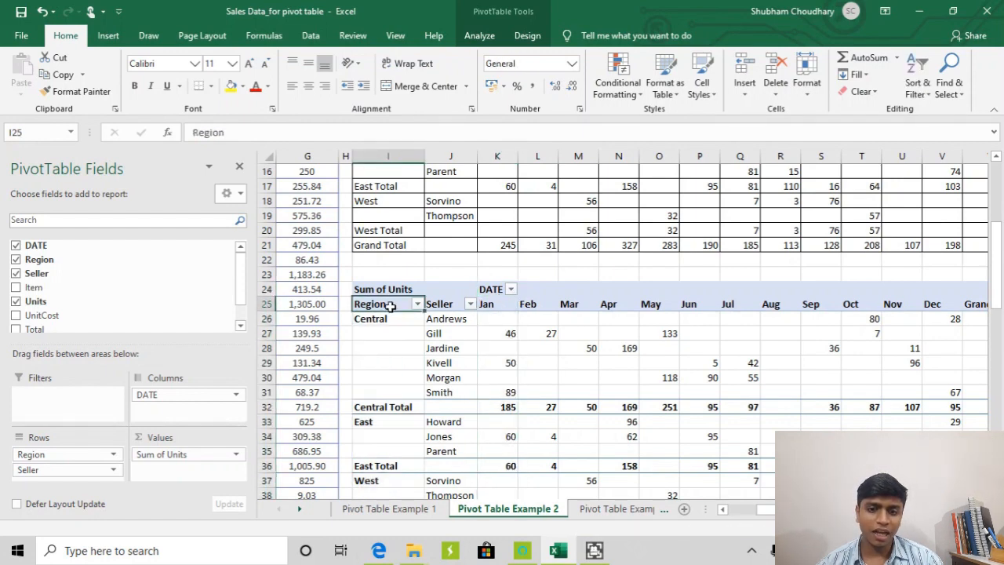
{"action": "left_click", "coordinate": [473, 295]}
{"action": "left_click", "coordinate": [495, 288]}
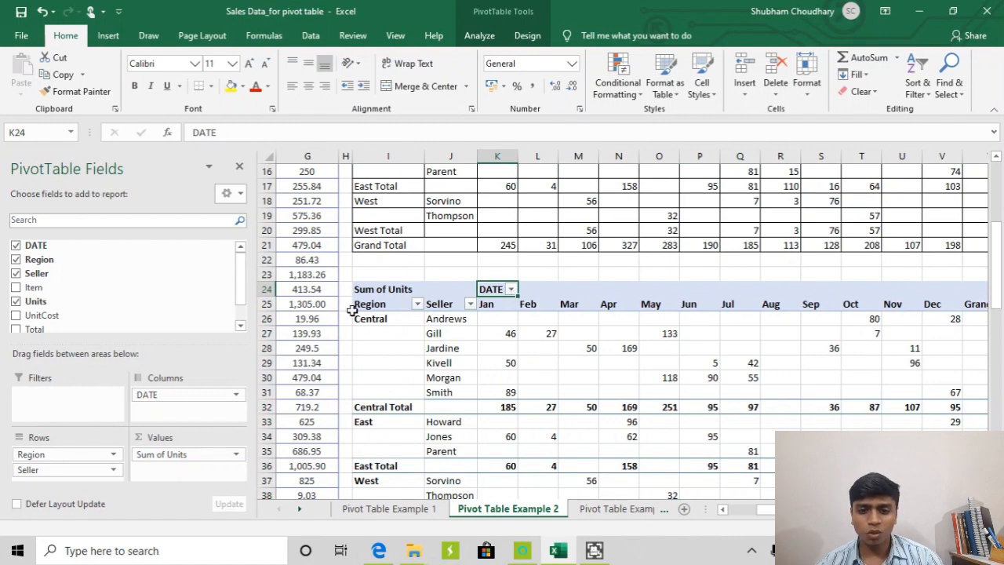
{"action": "left_click", "coordinate": [384, 305]}
{"action": "left_click", "coordinate": [489, 286]}
{"action": "left_click", "coordinate": [490, 287]}
{"action": "left_click_drag", "start_coordinate": [389, 306], "coordinate": [445, 302]}
{"action": "left_click", "coordinate": [510, 289]}
{"action": "left_click", "coordinate": [533, 290]}
{"action": "left_click", "coordinate": [535, 290]}
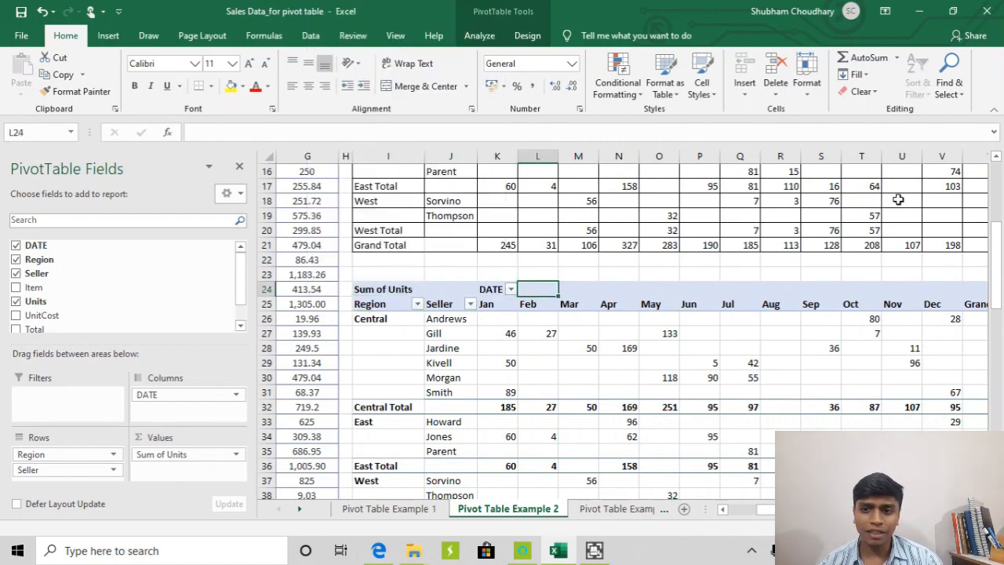
Step: Hide the pivot table's field headers for Region, Seller and DATE and check the header cells
{"action": "left_click", "coordinate": [480, 35]}
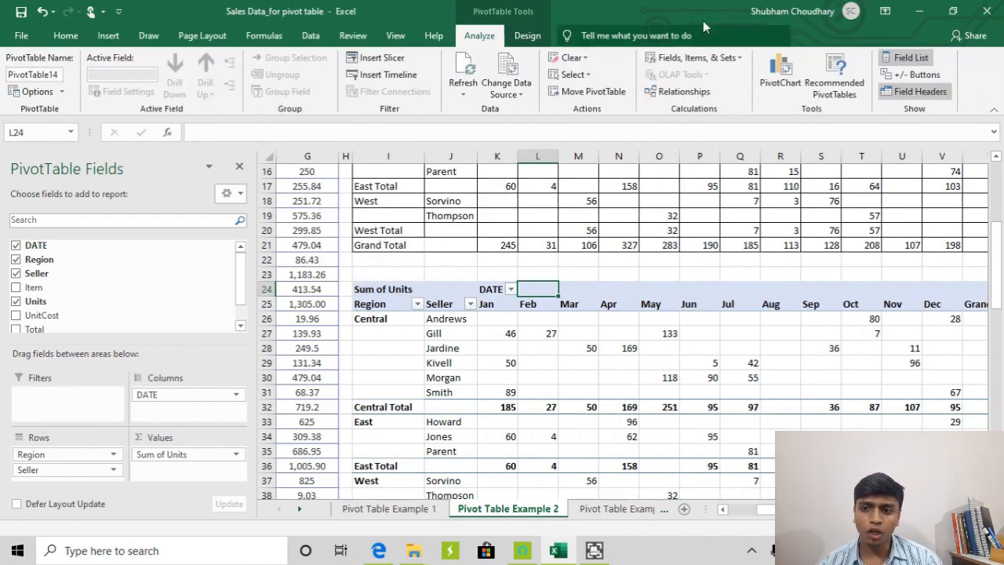
{"action": "left_click", "coordinate": [916, 92]}
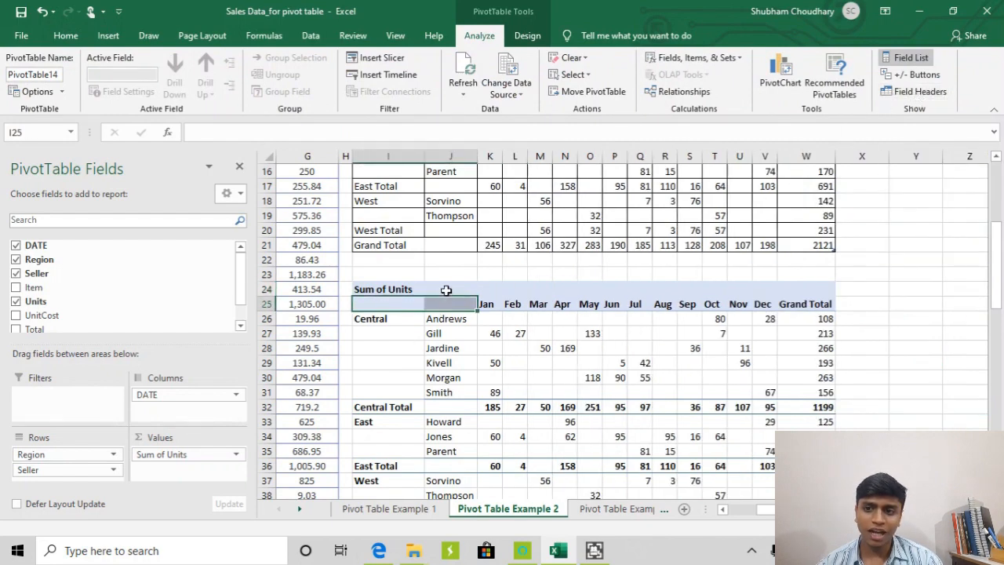
{"action": "left_click_drag", "start_coordinate": [444, 289], "coordinate": [492, 288]}
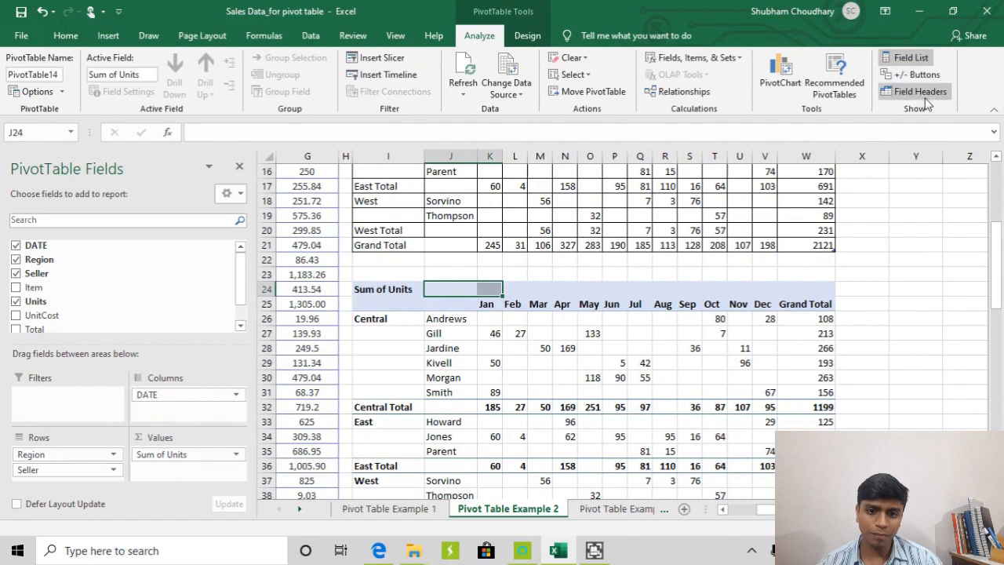
Step: Toggle the pivot table's field headers on and off twice to compare the two header layouts
{"action": "left_click", "coordinate": [921, 95]}
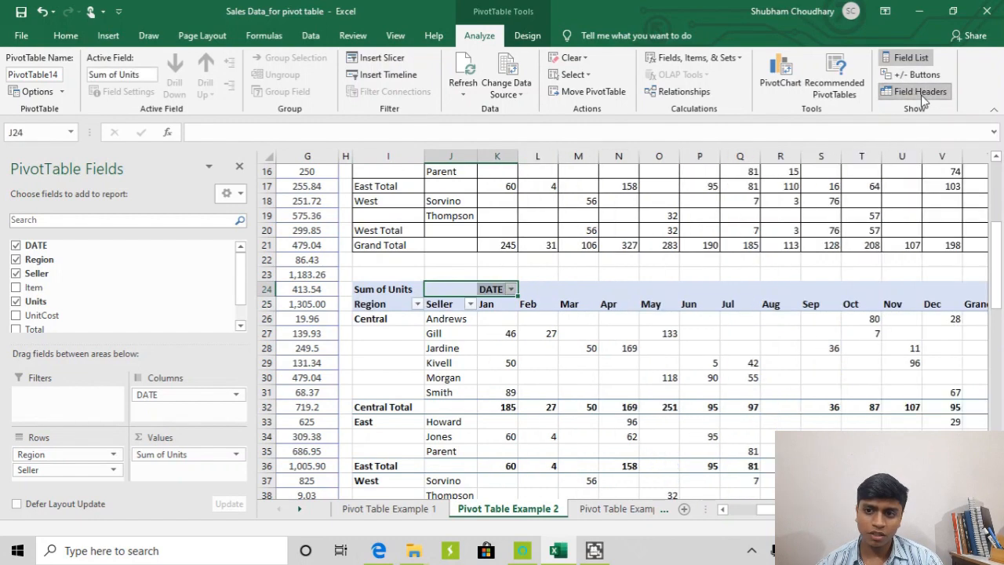
{"action": "left_click", "coordinate": [919, 93]}
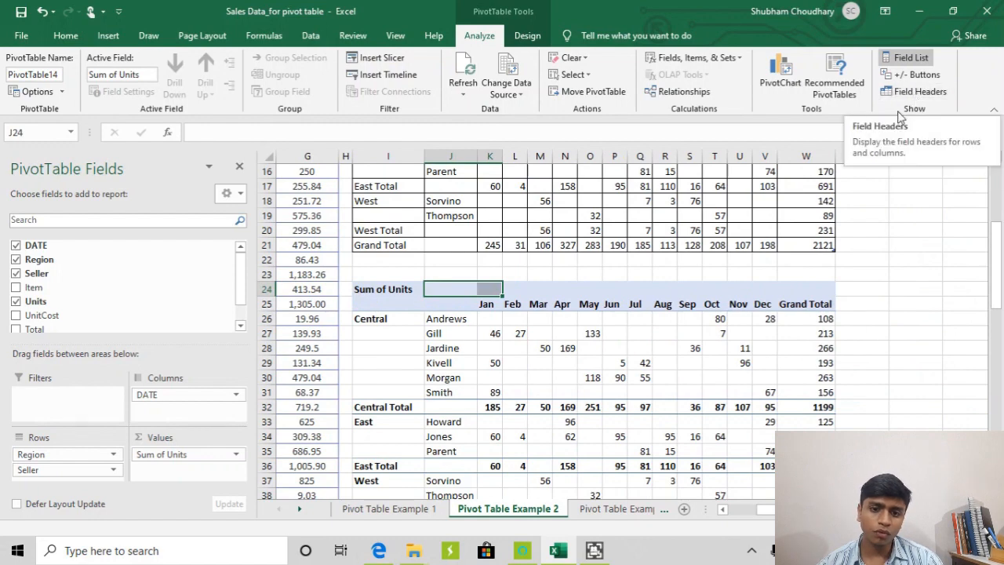
{"action": "left_click", "coordinate": [912, 93]}
{"action": "left_click", "coordinate": [909, 91]}
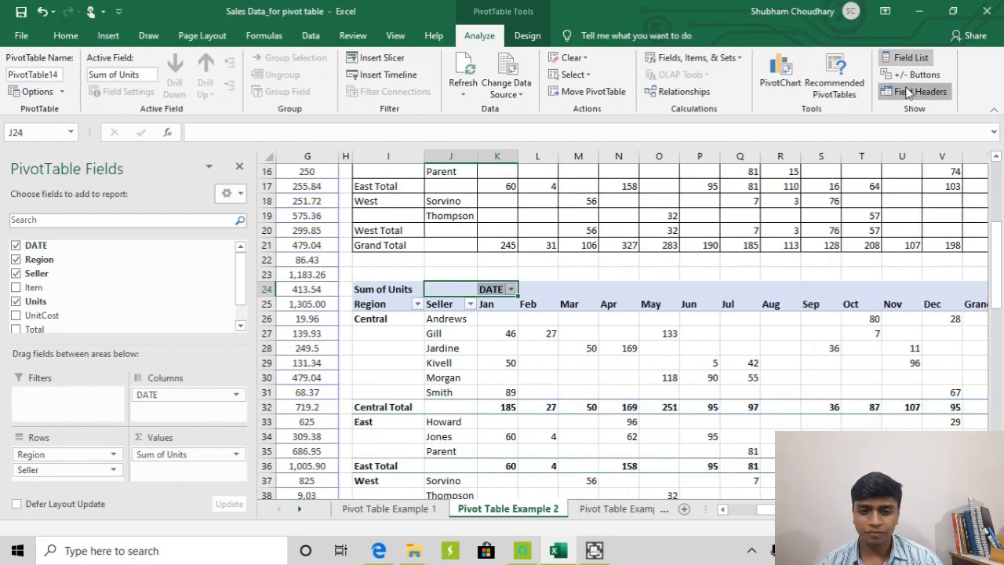
Step: Examine the pivot table's body and Sum of Units label, and compare that label with the reference table's heading
{"action": "left_click", "coordinate": [390, 311]}
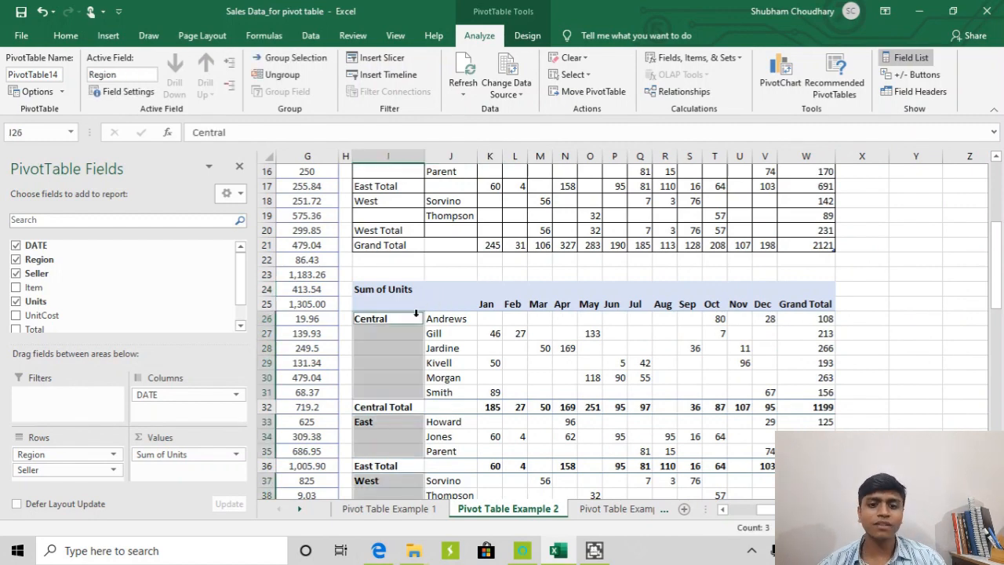
{"action": "left_click", "coordinate": [393, 287]}
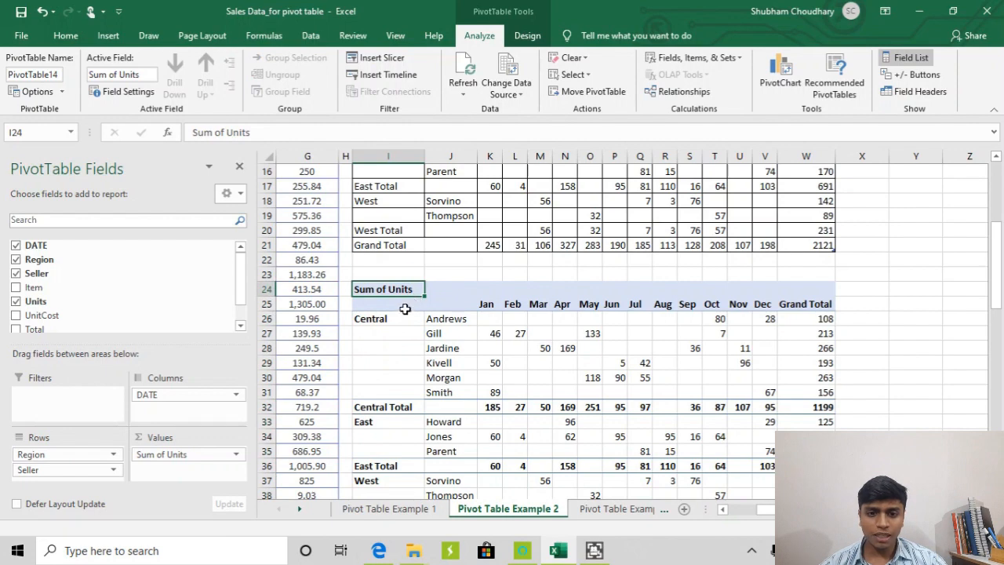
{"action": "left_click", "coordinate": [404, 306]}
{"action": "left_click", "coordinate": [402, 290]}
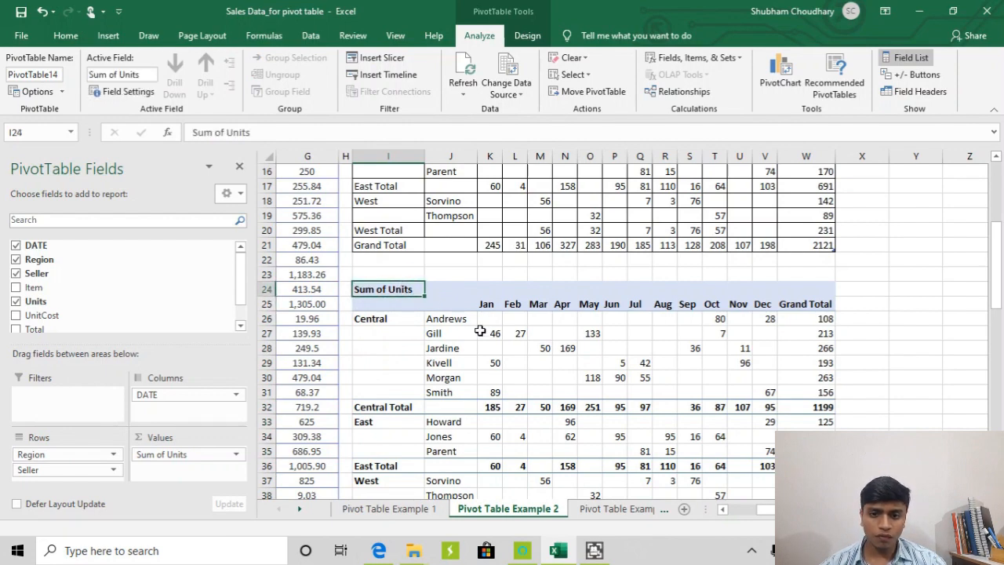
{"action": "scroll", "coordinate": [478, 329], "scroll_direction": "down", "scroll_amount": 1}
{"action": "left_click_drag", "start_coordinate": [495, 281], "coordinate": [622, 314]}
{"action": "left_click", "coordinate": [639, 304]}
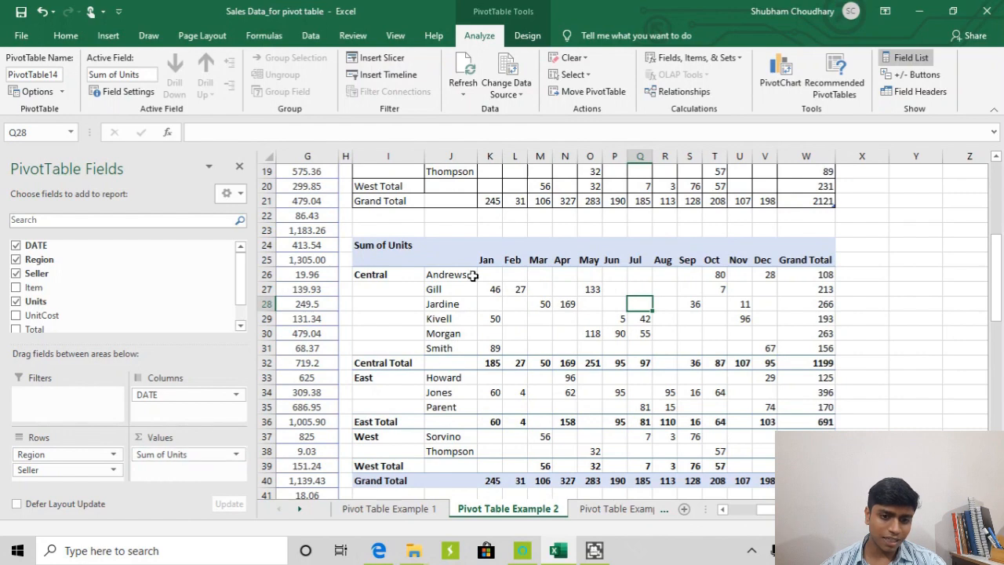
{"action": "left_click", "coordinate": [388, 289]}
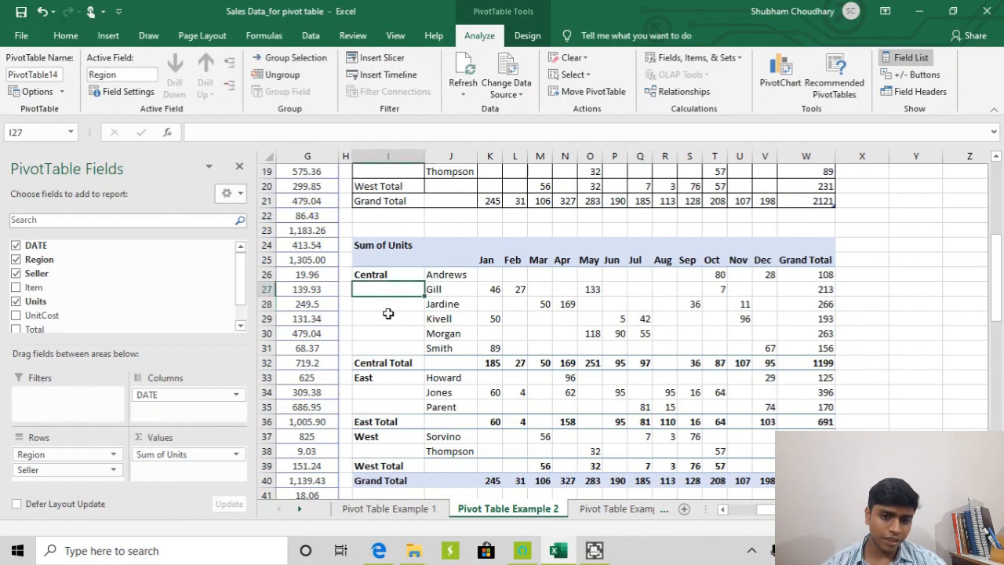
{"action": "left_click", "coordinate": [393, 245]}
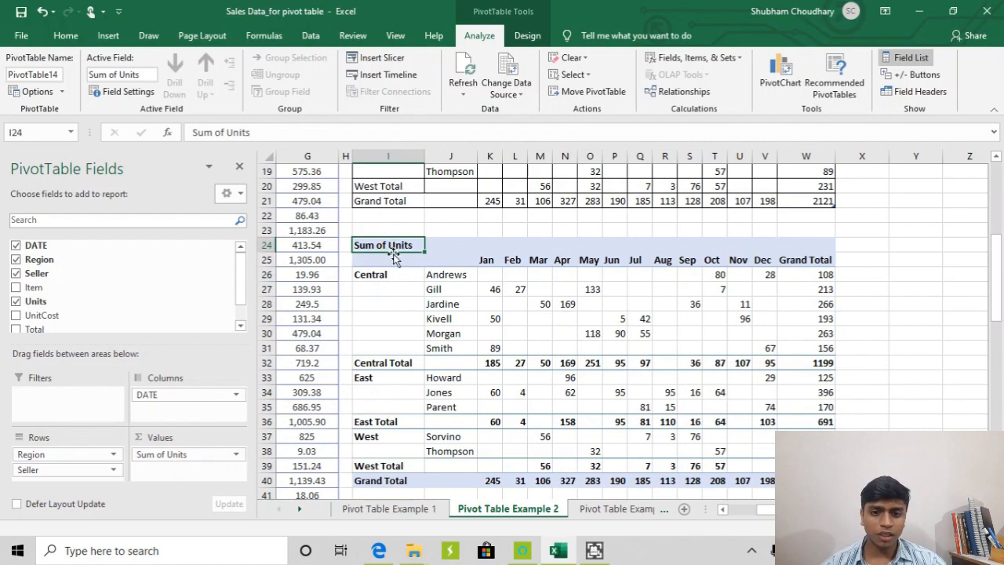
{"action": "scroll", "coordinate": [411, 244], "scroll_direction": "up", "scroll_amount": 6}
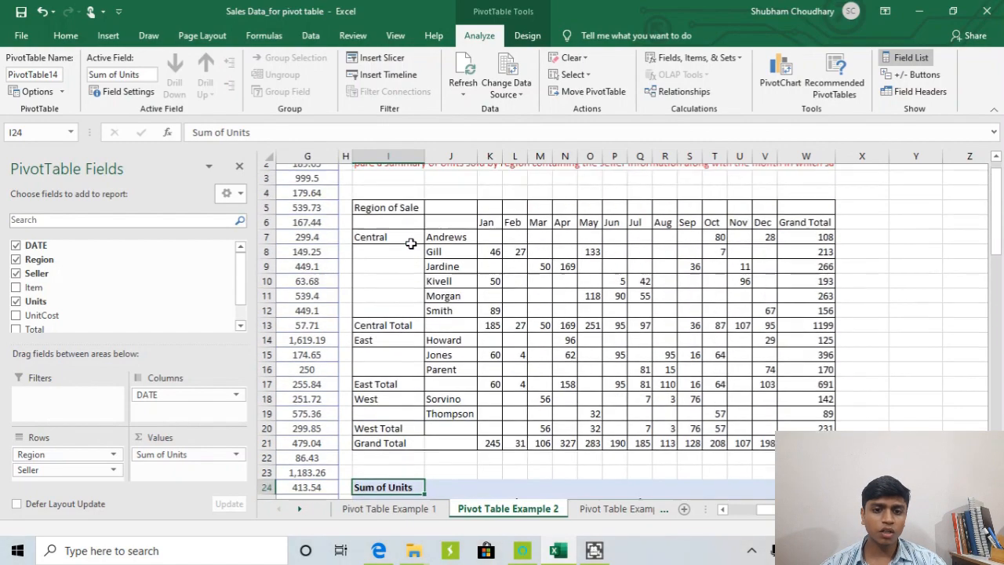
Step: Compare the Region of Sale heading in the reference table with the Sum of Units label and the cells beneath it
{"action": "left_click", "coordinate": [390, 234]}
{"action": "left_click", "coordinate": [267, 233]}
{"action": "scroll", "coordinate": [306, 278], "scroll_direction": "down", "scroll_amount": 6}
{"action": "scroll", "coordinate": [315, 283], "scroll_direction": "down", "scroll_amount": 2}
{"action": "scroll", "coordinate": [248, 262], "scroll_direction": "left", "scroll_amount": 1}
{"action": "scroll", "coordinate": [248, 264], "scroll_direction": "up", "scroll_amount": 1}
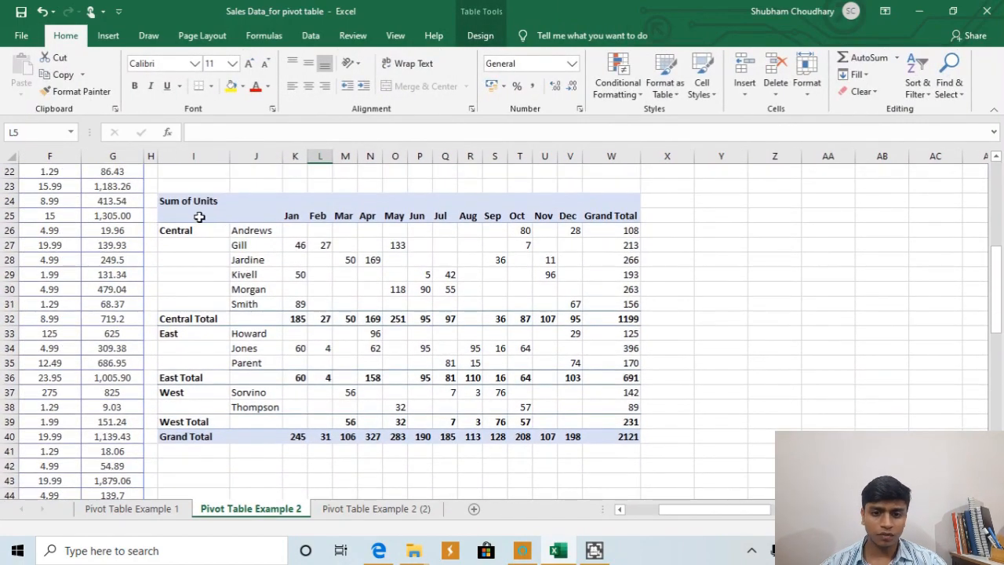
{"action": "left_click", "coordinate": [204, 203]}
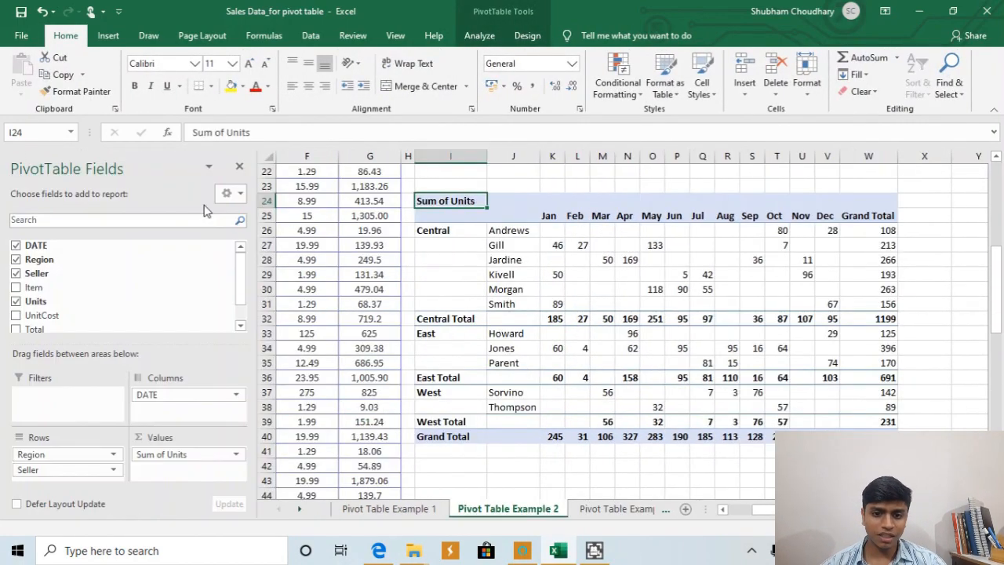
{"action": "left_click", "coordinate": [455, 228]}
{"action": "left_click", "coordinate": [441, 234]}
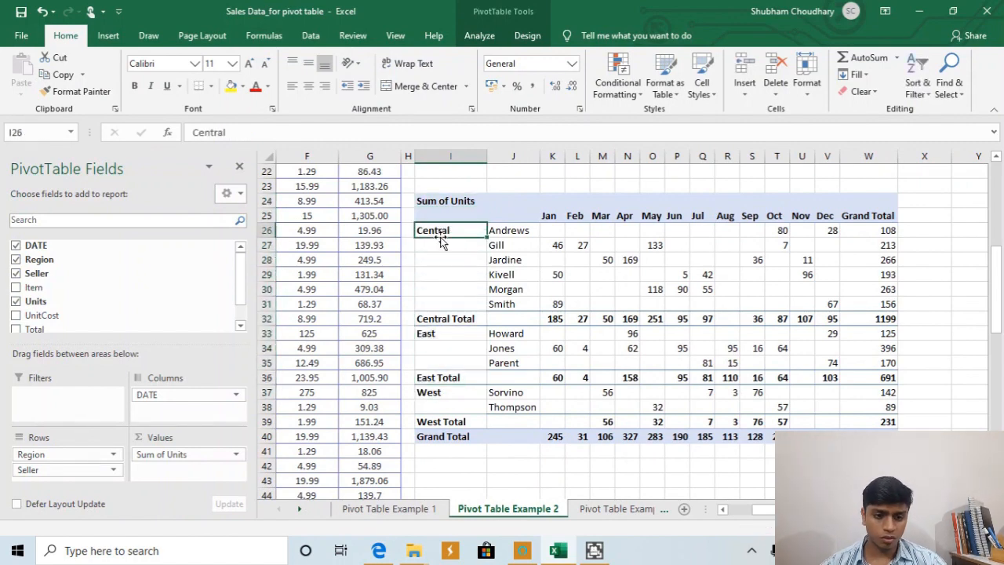
{"action": "left_click", "coordinate": [445, 206]}
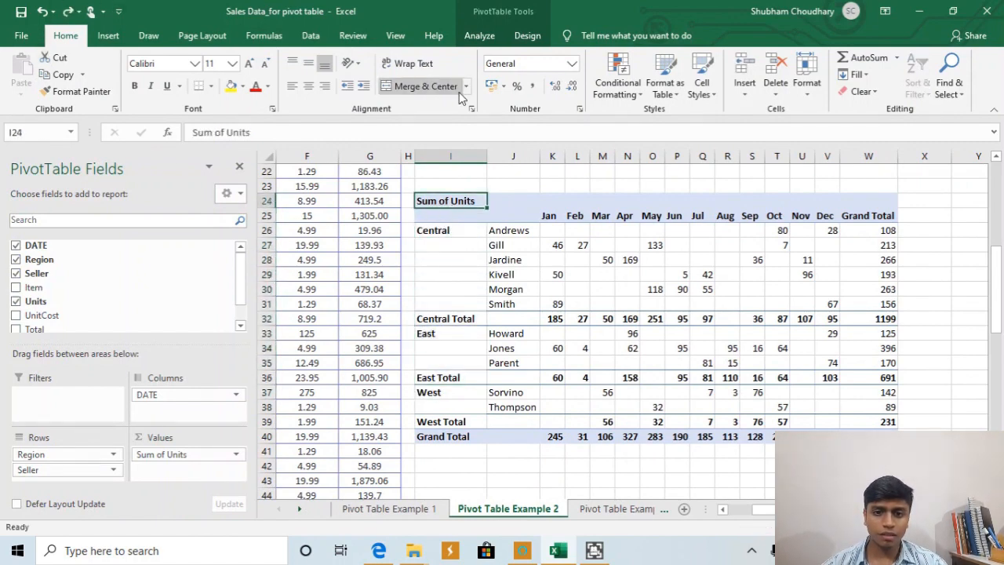
{"action": "left_click", "coordinate": [460, 220]}
{"action": "left_click", "coordinate": [468, 203]}
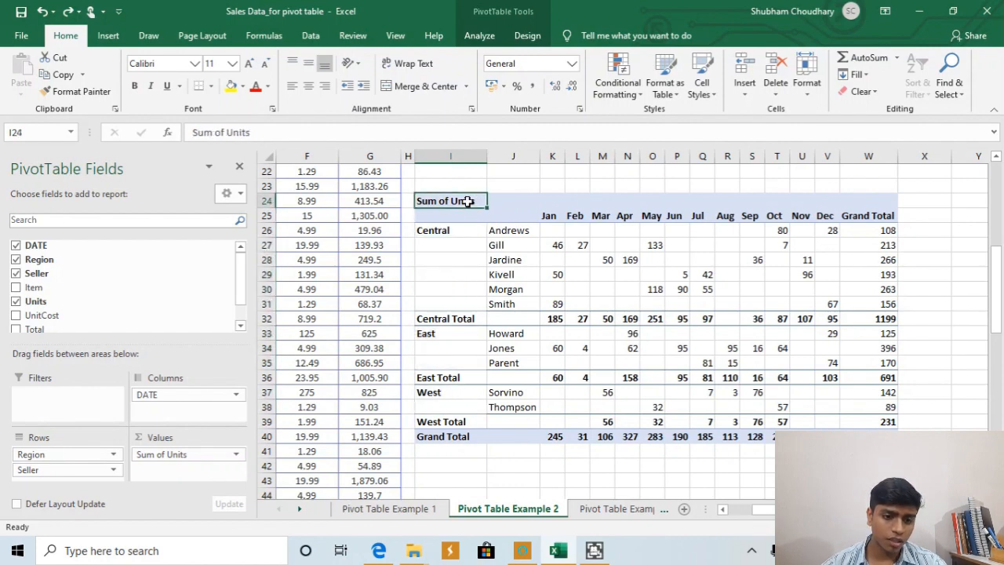
Step: Try to rename the pivot table's Sum of Units value field to Region
{"action": "left_click", "coordinate": [185, 459]}
{"action": "left_click", "coordinate": [183, 438]}
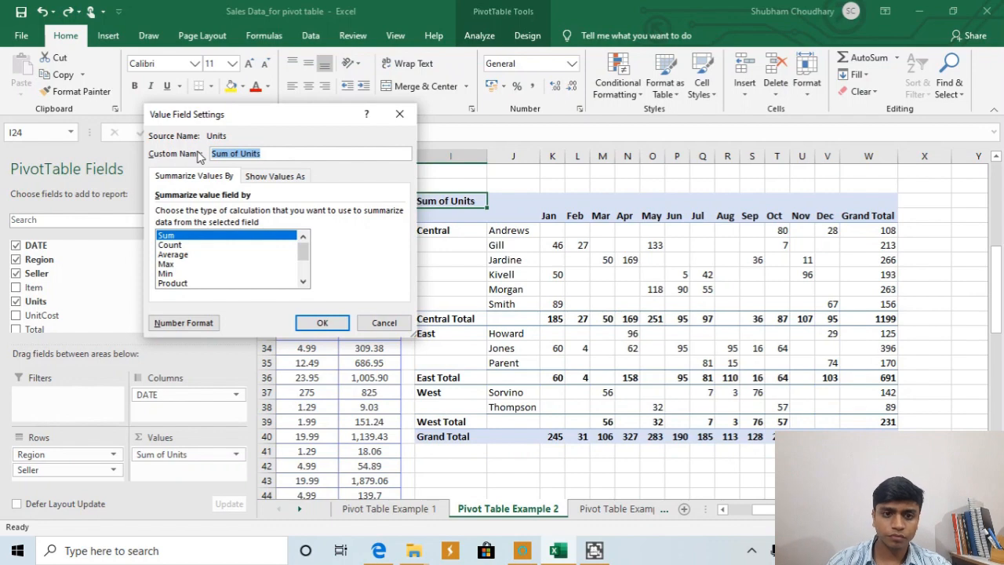
{"action": "type", "text": "Region"}
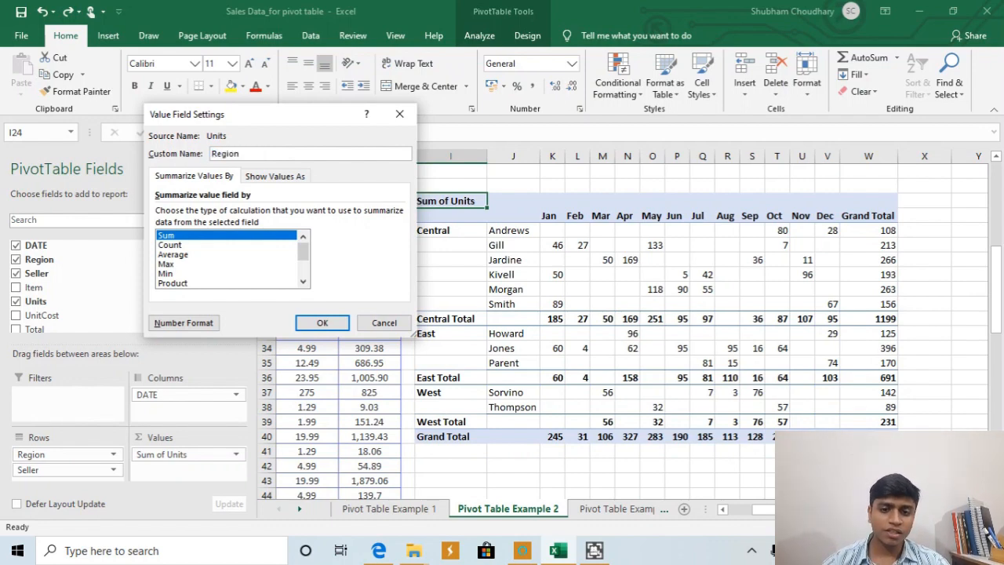
{"action": "key", "text": "Return"}
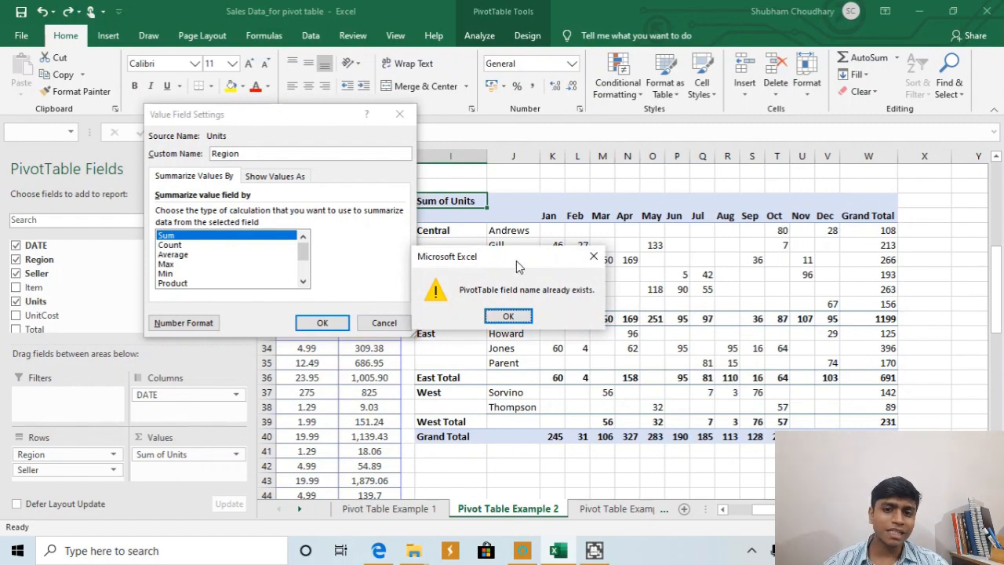
{"action": "left_click_drag", "start_coordinate": [516, 261], "coordinate": [546, 128]}
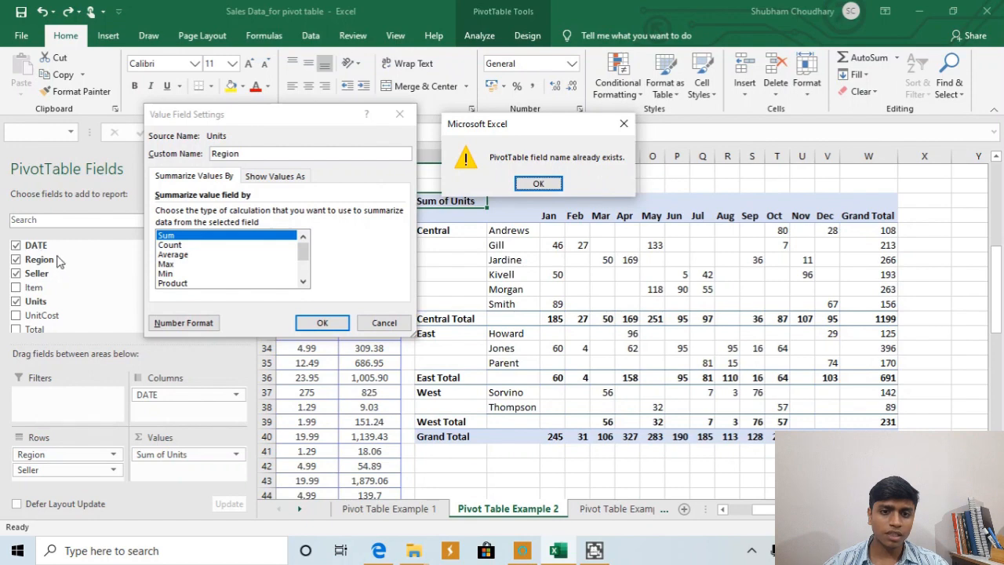
{"action": "left_click", "coordinate": [550, 184]}
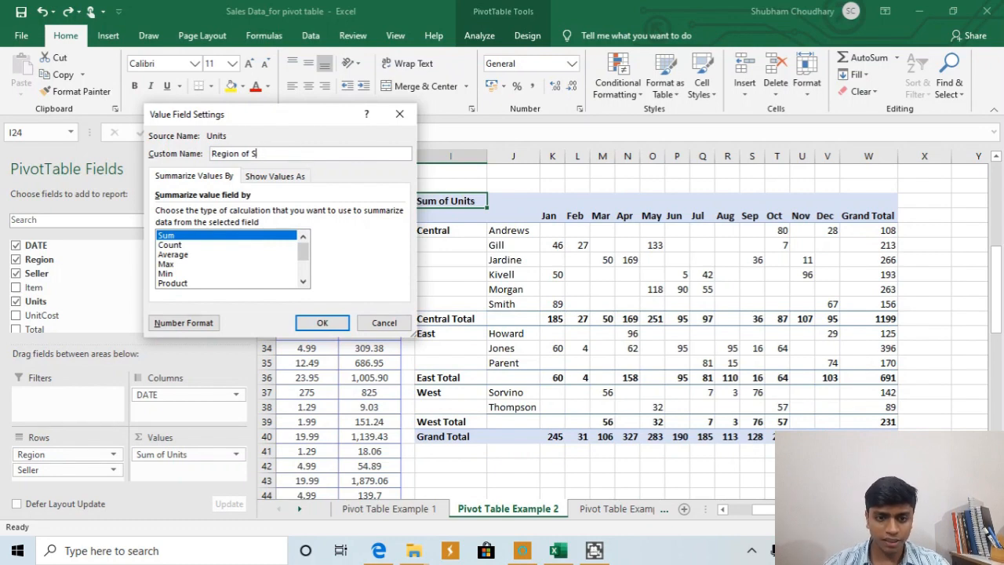
Step: Set the custom name of the Units value field to Region of Sale and check the pivot table's heading cell
{"action": "left_click", "coordinate": [318, 322]}
{"action": "left_click", "coordinate": [480, 218]}
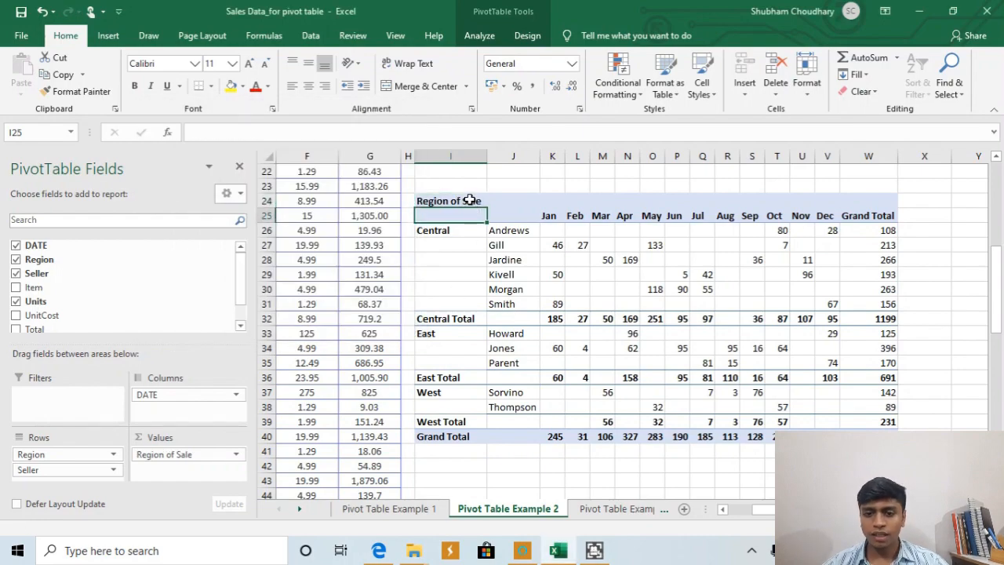
{"action": "left_click", "coordinate": [469, 200]}
Step: Compare the layout, headings and totals of the pivot table with the reference table above it
{"action": "scroll", "coordinate": [719, 356], "scroll_direction": "up", "scroll_amount": 7}
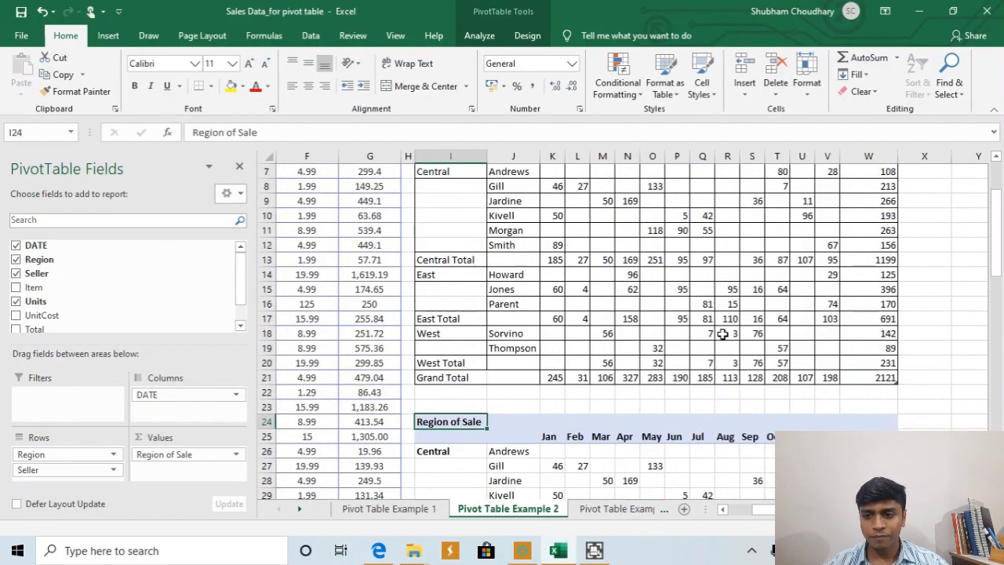
{"action": "scroll", "coordinate": [745, 314], "scroll_direction": "down", "scroll_amount": 7}
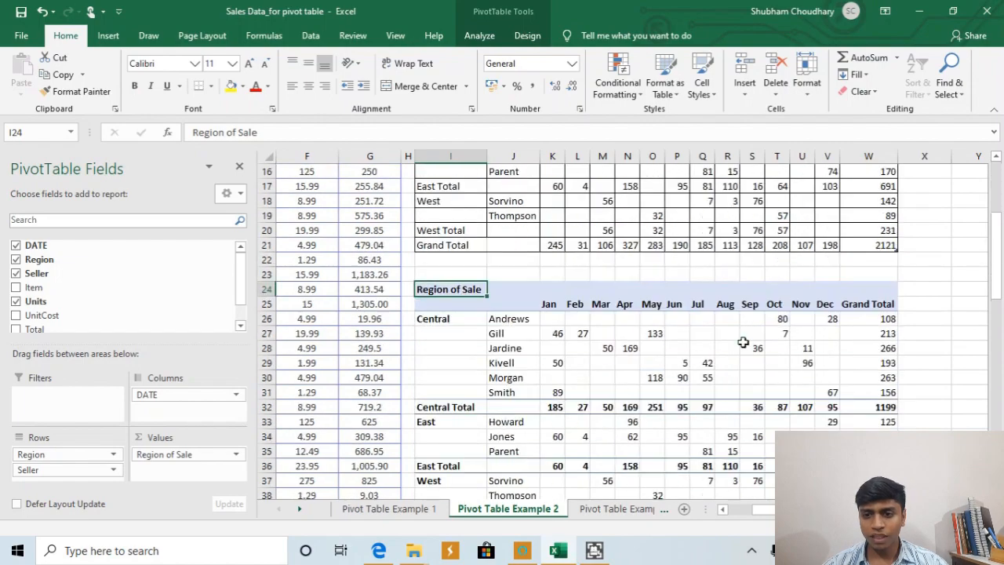
{"action": "scroll", "coordinate": [745, 338], "scroll_direction": "up", "scroll_amount": 2}
{"action": "scroll", "coordinate": [745, 338], "scroll_direction": "up", "scroll_amount": 5}
{"action": "left_click", "coordinate": [749, 260]}
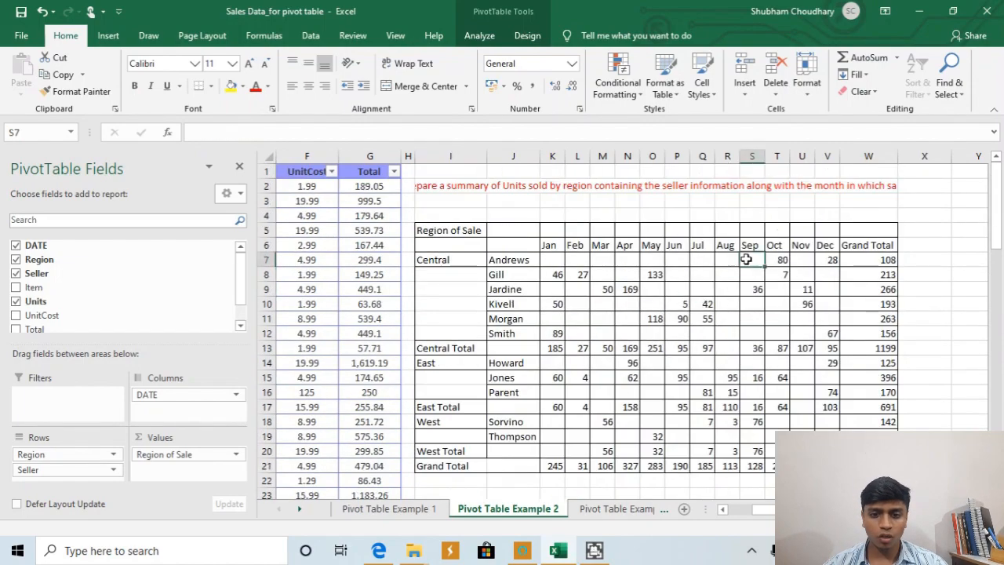
{"action": "scroll", "coordinate": [453, 313], "scroll_direction": "down", "scroll_amount": 4}
{"action": "left_click", "coordinate": [468, 386]}
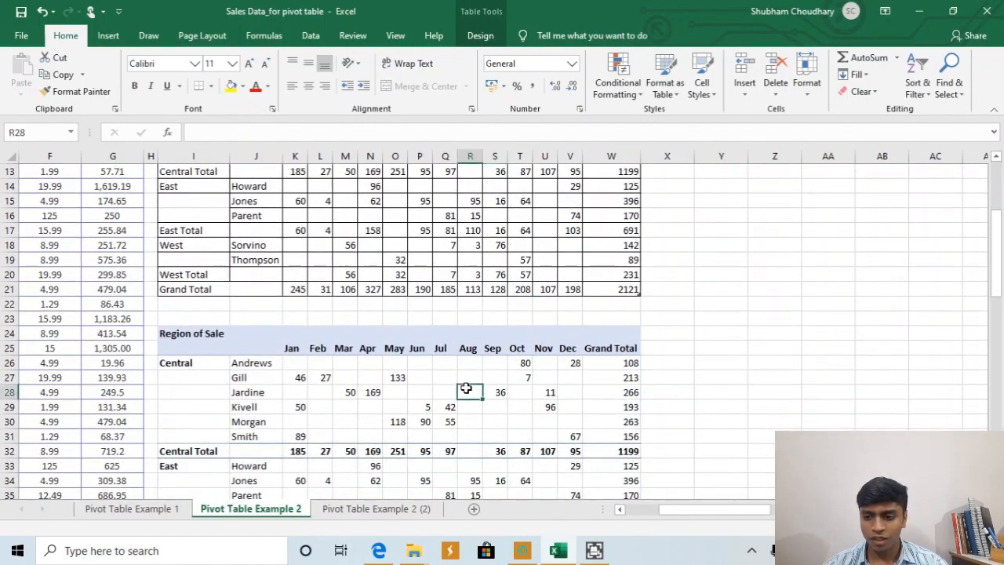
{"action": "scroll", "coordinate": [688, 372], "scroll_direction": "down", "scroll_amount": 2}
{"action": "scroll", "coordinate": [689, 372], "scroll_direction": "right", "scroll_amount": 1}
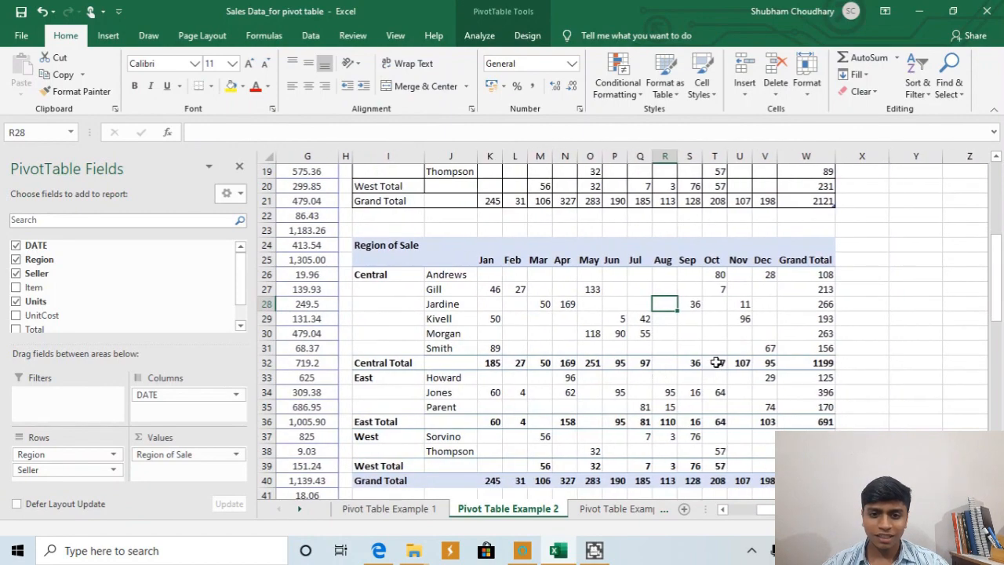
{"action": "scroll", "coordinate": [536, 305], "scroll_direction": "up", "scroll_amount": 1}
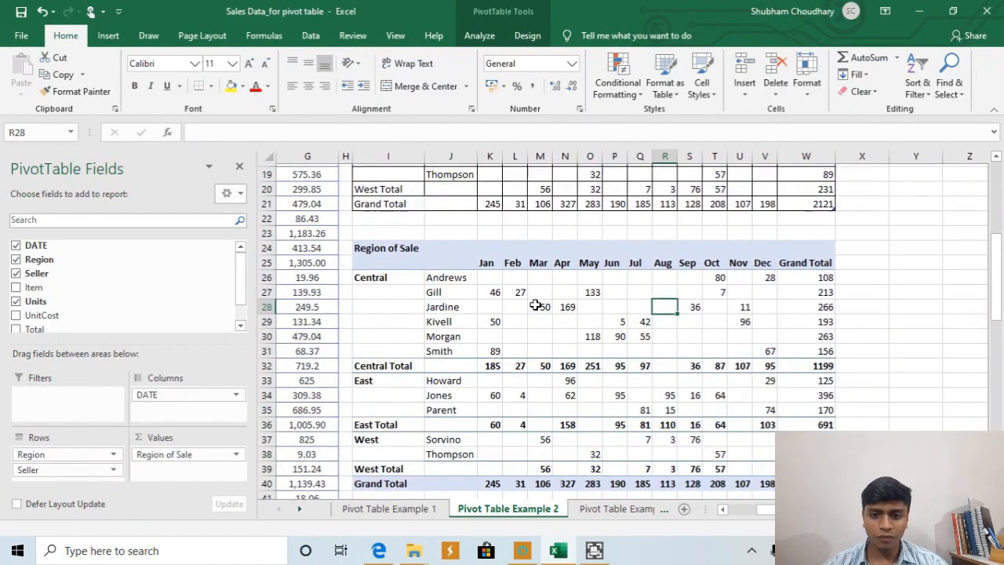
{"action": "scroll", "coordinate": [536, 305], "scroll_direction": "up", "scroll_amount": 6}
{"action": "scroll", "coordinate": [540, 305], "scroll_direction": "down", "scroll_amount": 8}
Step: Apply the Medium PivotTable style with black header and Grand Total rows to the pivot table
{"action": "left_click", "coordinate": [539, 304]}
{"action": "left_click", "coordinate": [526, 35]}
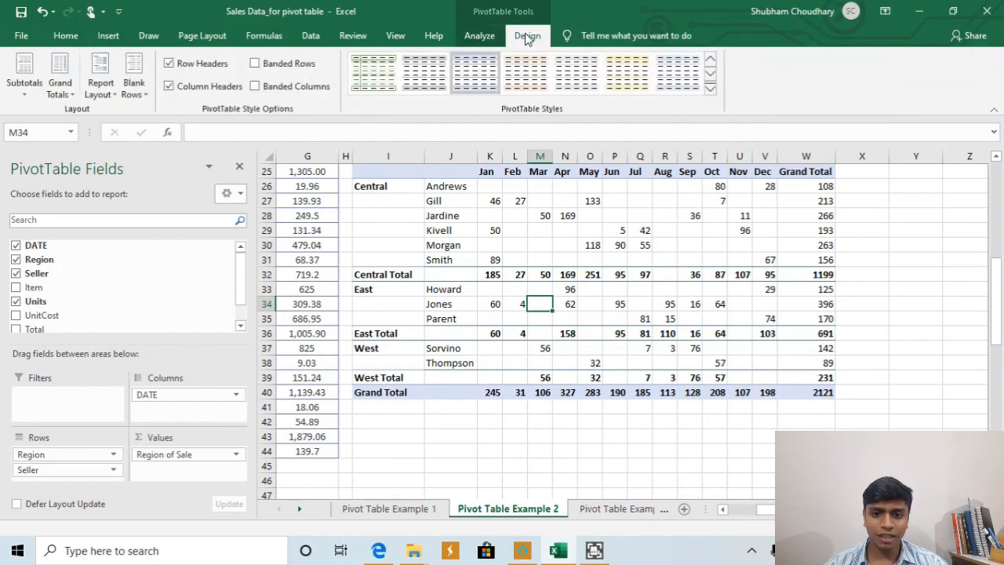
{"action": "left_click", "coordinate": [709, 88]}
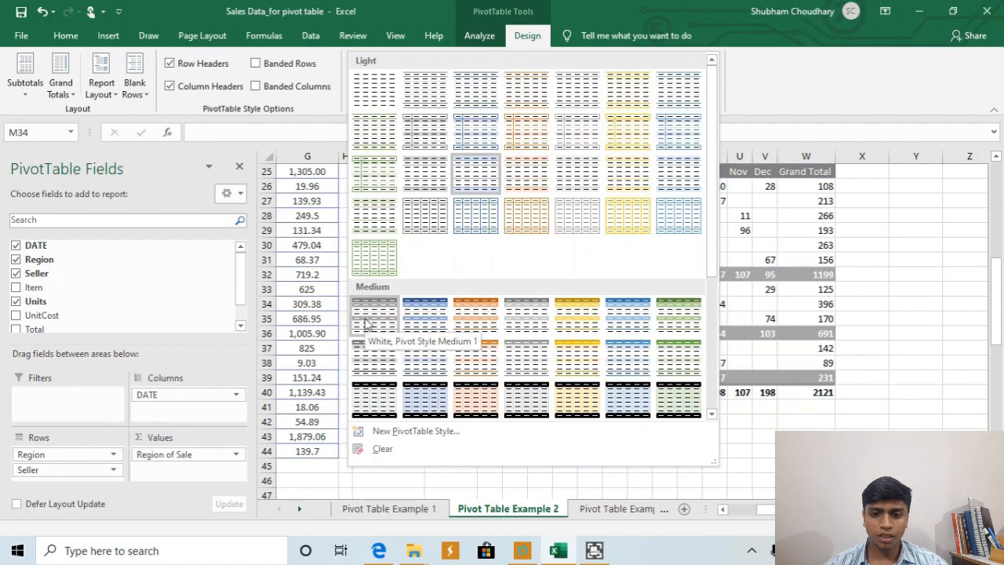
{"action": "left_click", "coordinate": [372, 400]}
{"action": "left_click", "coordinate": [486, 276]}
Step: Compare the restyled pivot table with the bordered reference table, from the question text down to the totals
{"action": "scroll", "coordinate": [526, 273], "scroll_direction": "up", "scroll_amount": 1}
{"action": "scroll", "coordinate": [523, 312], "scroll_direction": "up", "scroll_amount": 6}
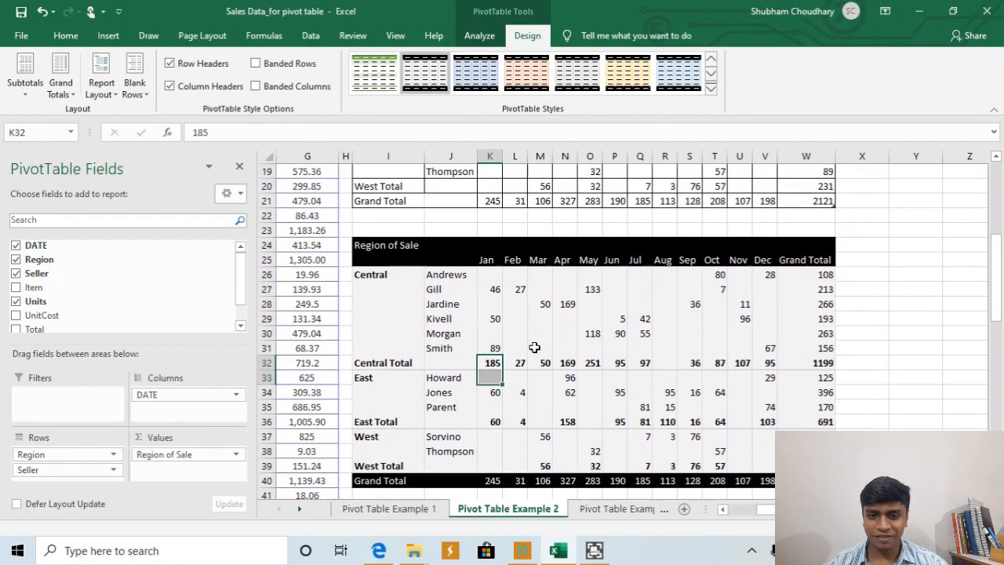
{"action": "scroll", "coordinate": [524, 374], "scroll_direction": "down", "scroll_amount": 6}
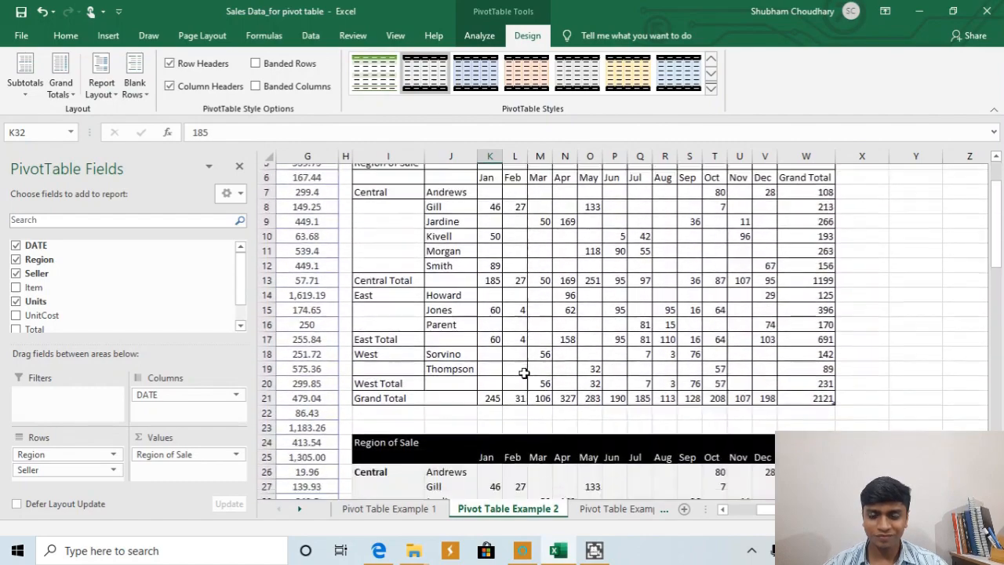
{"action": "left_click_drag", "start_coordinate": [539, 333], "coordinate": [538, 347]}
{"action": "scroll", "coordinate": [603, 322], "scroll_direction": "up", "scroll_amount": 5}
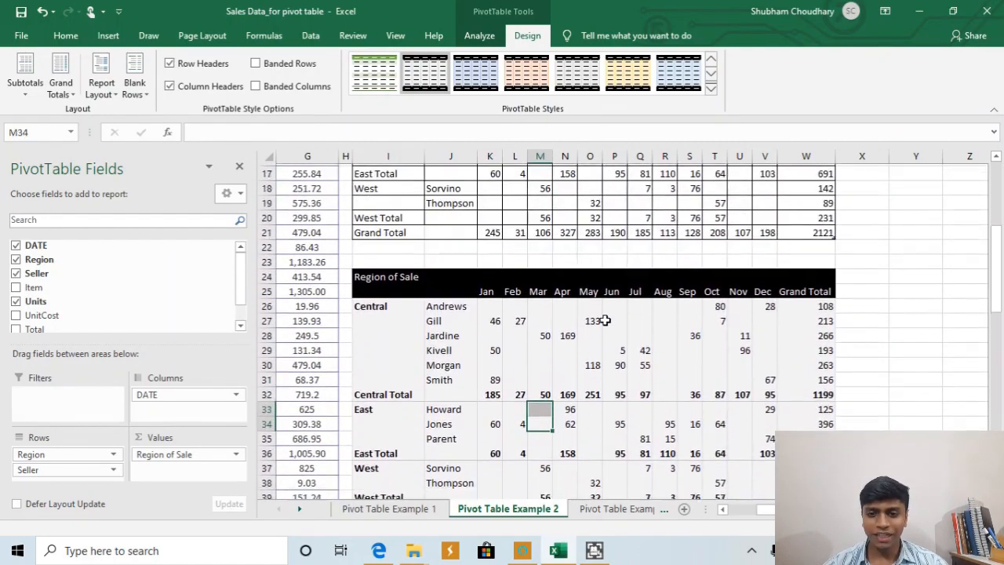
{"action": "left_click", "coordinate": [612, 254]}
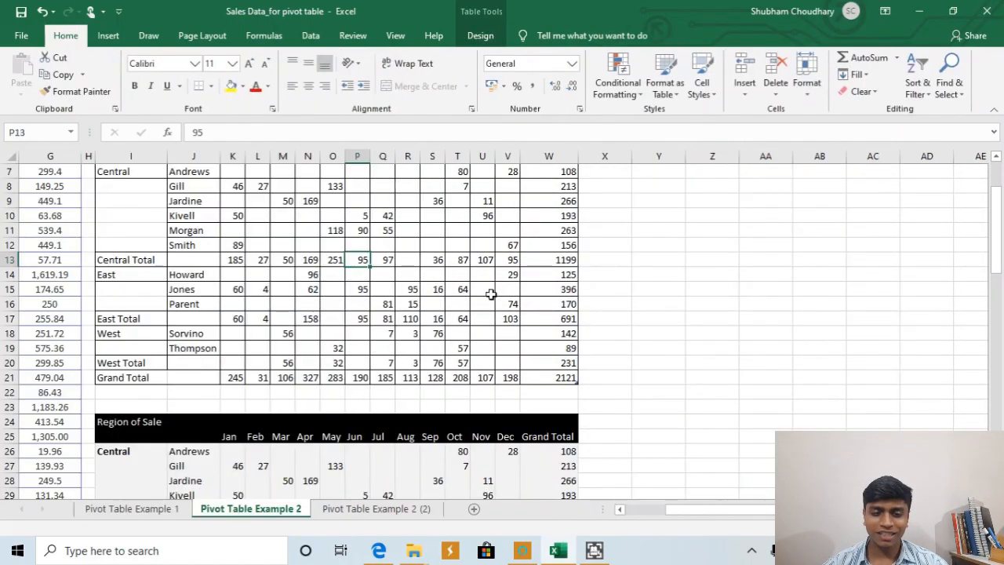
{"action": "scroll", "coordinate": [412, 306], "scroll_direction": "up", "scroll_amount": 1}
{"action": "scroll", "coordinate": [412, 307], "scroll_direction": "up", "scroll_amount": 1}
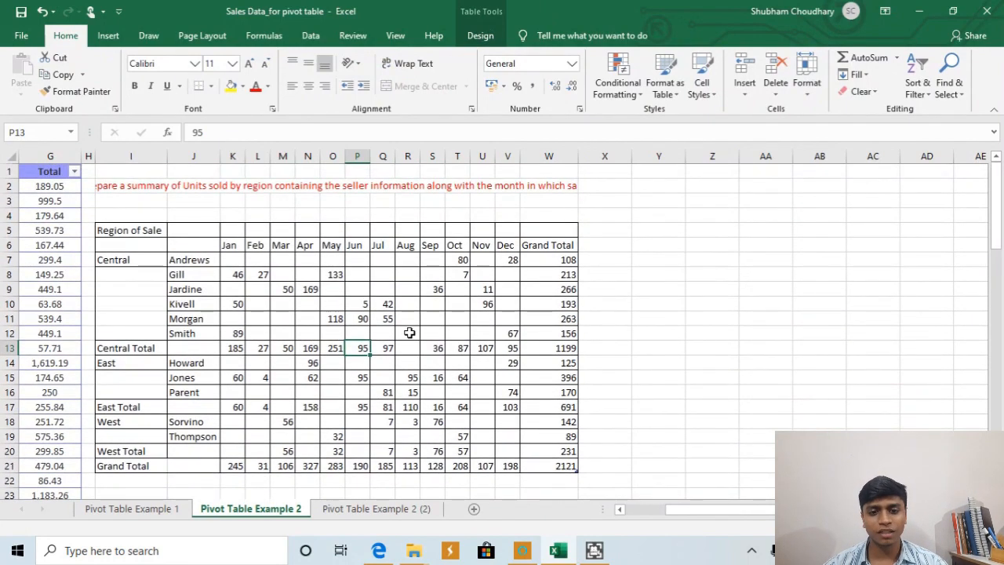
{"action": "scroll", "coordinate": [353, 330], "scroll_direction": "down", "scroll_amount": 5}
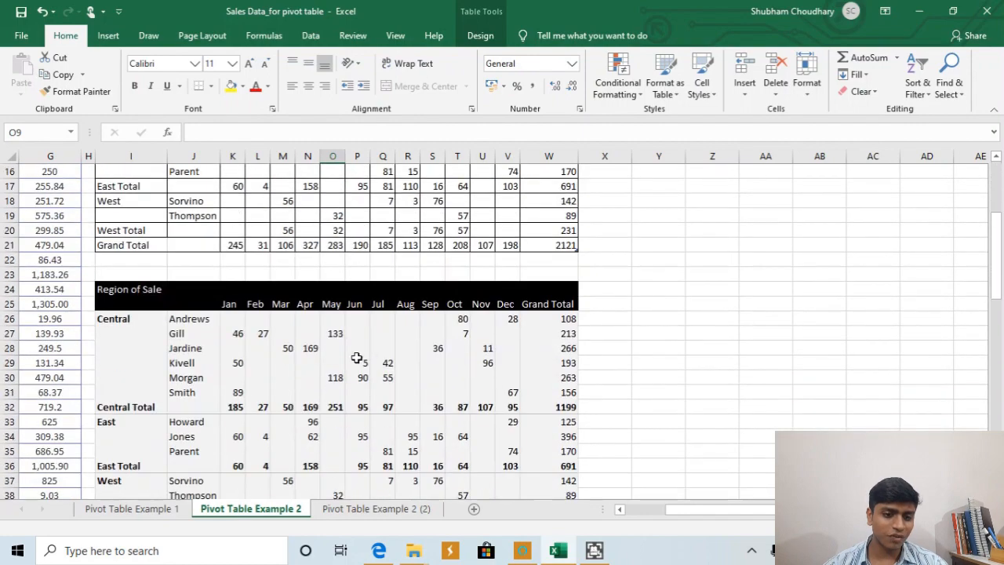
Step: Move the Seller field from the rows to the columns beneath DATE and examine the March seller columns
{"action": "left_click", "coordinate": [339, 361]}
{"action": "left_click_drag", "start_coordinate": [176, 394], "coordinate": [203, 394]}
{"action": "left_click_drag", "start_coordinate": [39, 470], "coordinate": [196, 410]}
{"action": "left_click", "coordinate": [540, 306]}
{"action": "left_click", "coordinate": [597, 295]}
{"action": "left_click", "coordinate": [714, 318]}
{"action": "scroll", "coordinate": [756, 293], "scroll_direction": "down", "scroll_amount": 1}
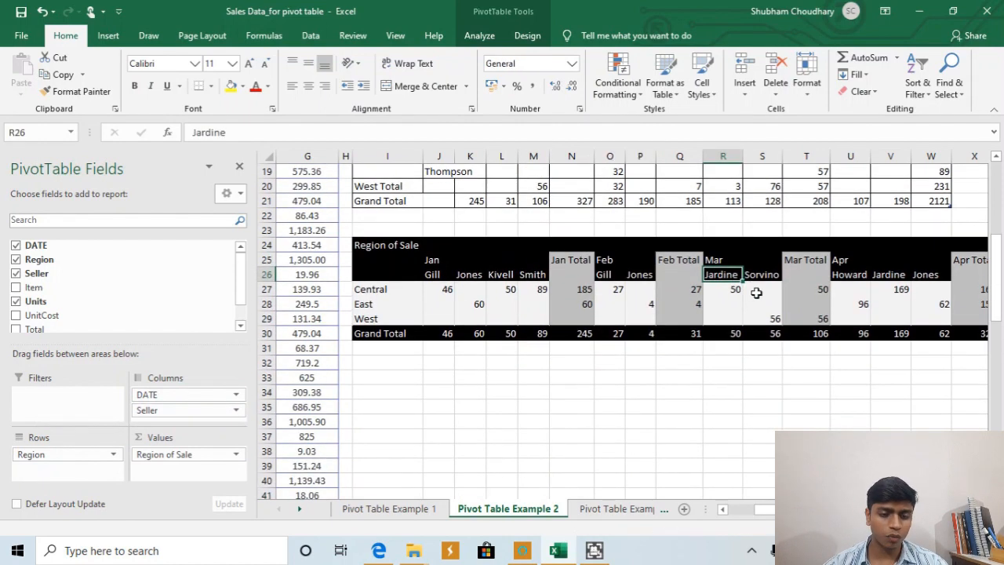
{"action": "left_click", "coordinate": [752, 251]}
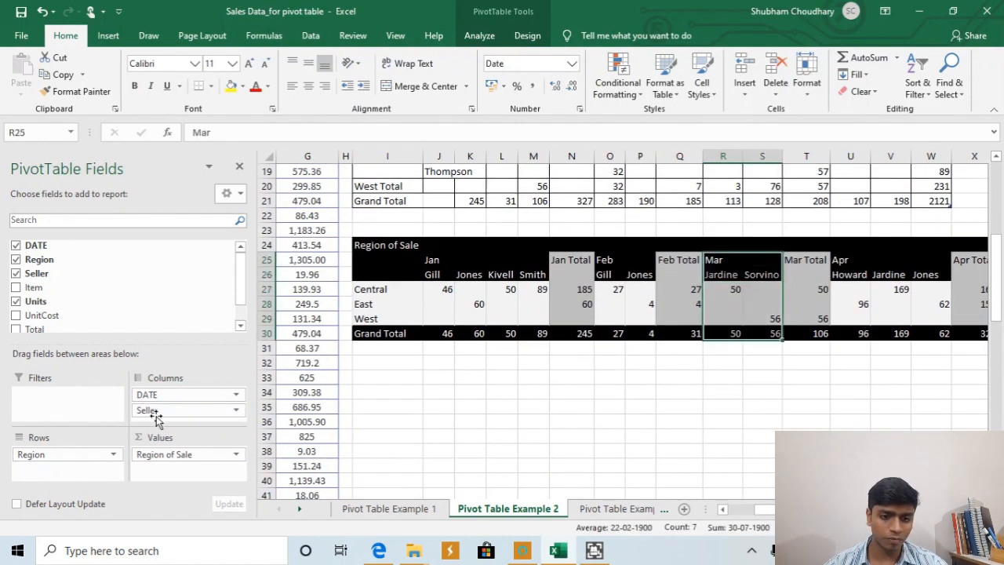
Step: Return the Seller field to the rows below Region and check the seller names in the pivot table
{"action": "left_click_drag", "start_coordinate": [175, 412], "coordinate": [88, 473]}
{"action": "left_click", "coordinate": [452, 369]}
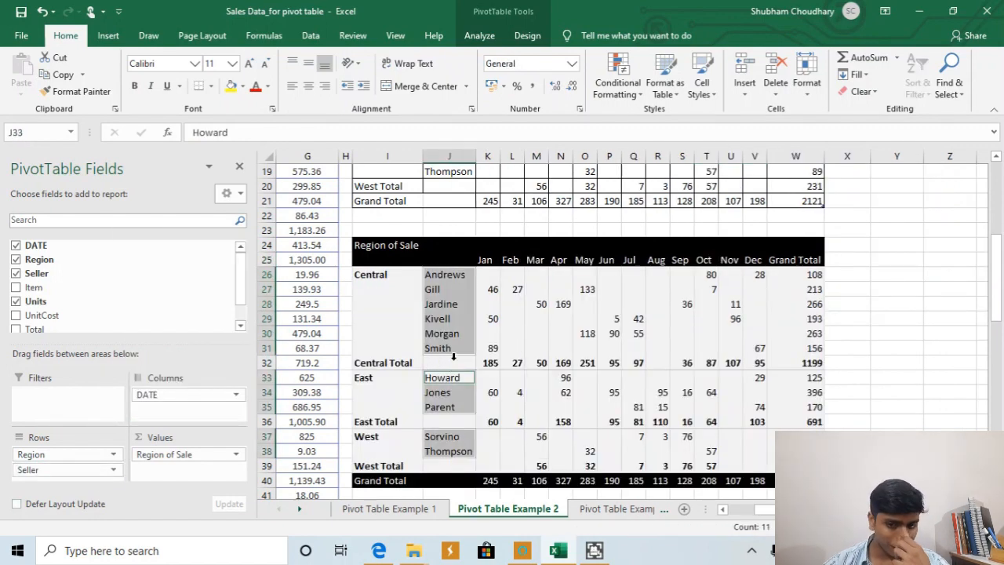
{"action": "left_click", "coordinate": [451, 334]}
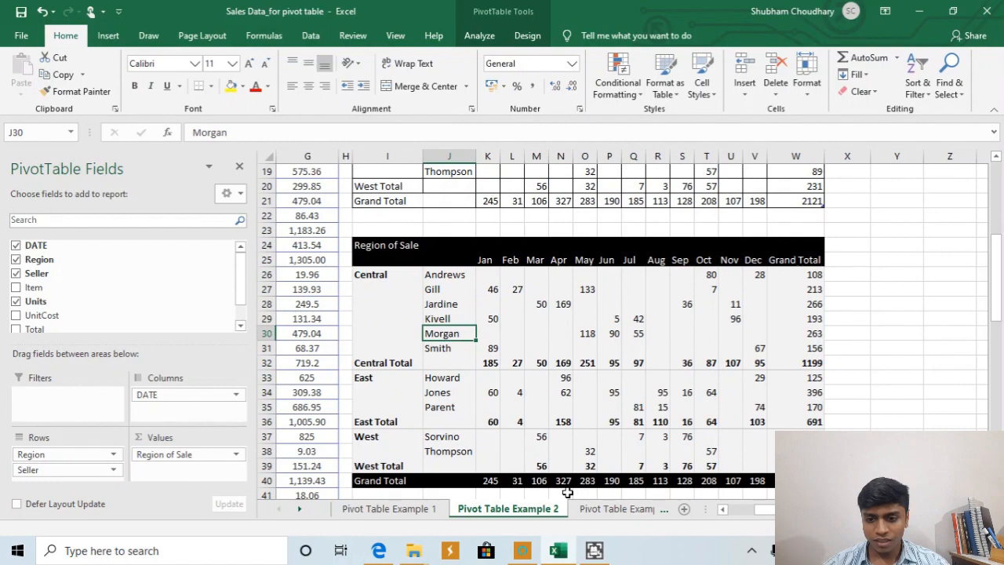
{"action": "left_click", "coordinate": [636, 406]}
Step: Switch to the Pivot Table Example 2 (2) sheet and examine its source data columns from DATE to Total Sale Value
{"action": "left_click", "coordinate": [639, 508]}
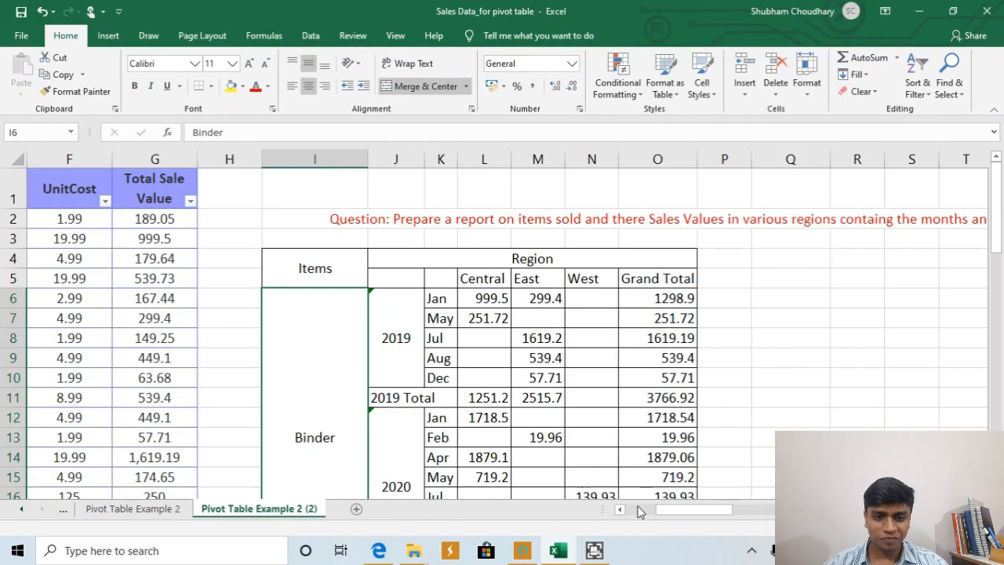
{"action": "left_click", "coordinate": [545, 343]}
{"action": "scroll", "coordinate": [427, 384], "scroll_direction": "left", "scroll_amount": 5}
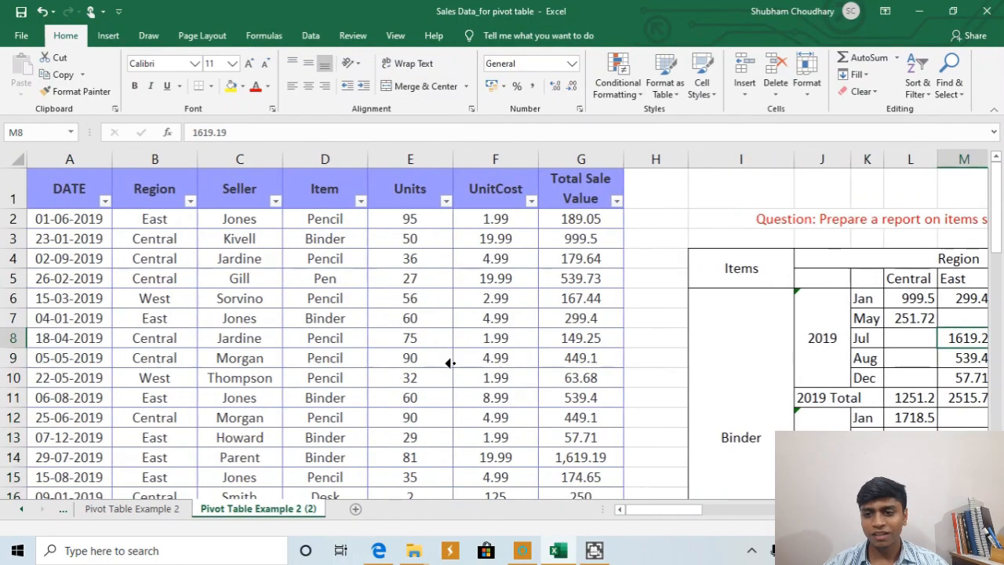
{"action": "left_click", "coordinate": [495, 298]}
{"action": "scroll", "coordinate": [513, 290], "scroll_direction": "down", "scroll_amount": 1}
{"action": "scroll", "coordinate": [307, 251], "scroll_direction": "right", "scroll_amount": 3}
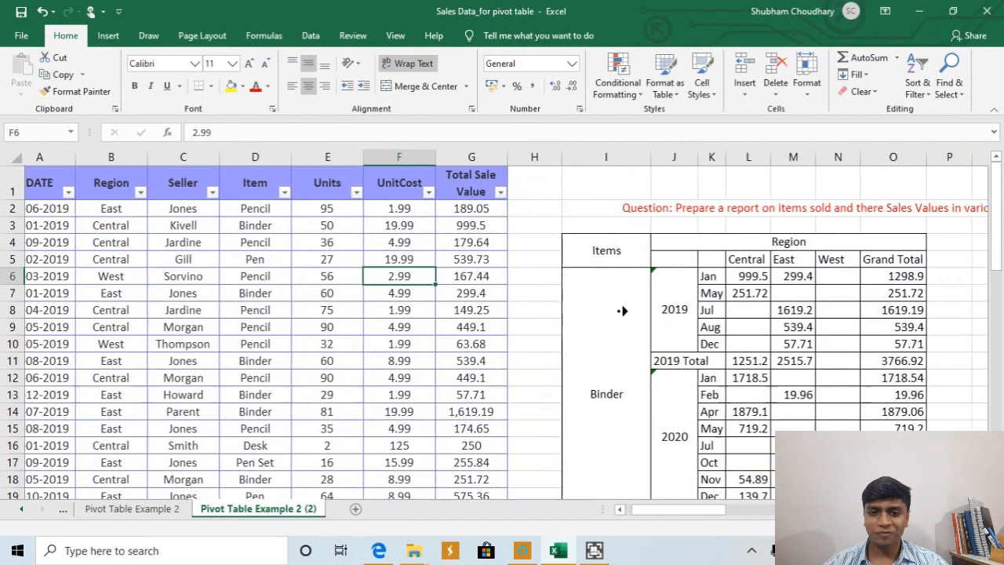
Step: Read the question about items sold and their sales values, and examine the reference report by item, year, month and region
{"action": "scroll", "coordinate": [630, 314], "scroll_direction": "right", "scroll_amount": 3}
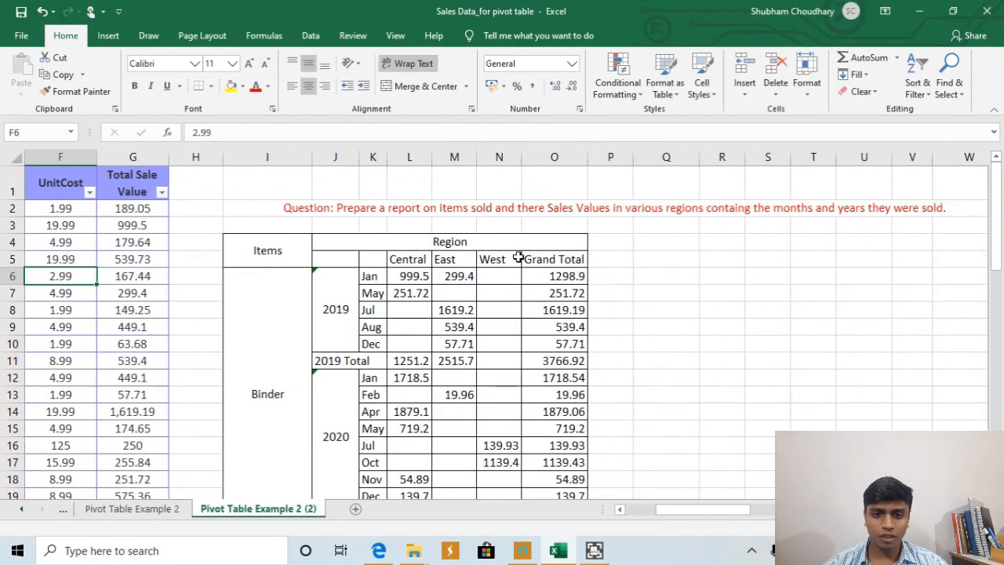
{"action": "scroll", "coordinate": [570, 259], "scroll_direction": "down", "scroll_amount": 1}
{"action": "scroll", "coordinate": [571, 258], "scroll_direction": "right", "scroll_amount": 2}
{"action": "left_click", "coordinate": [369, 200]}
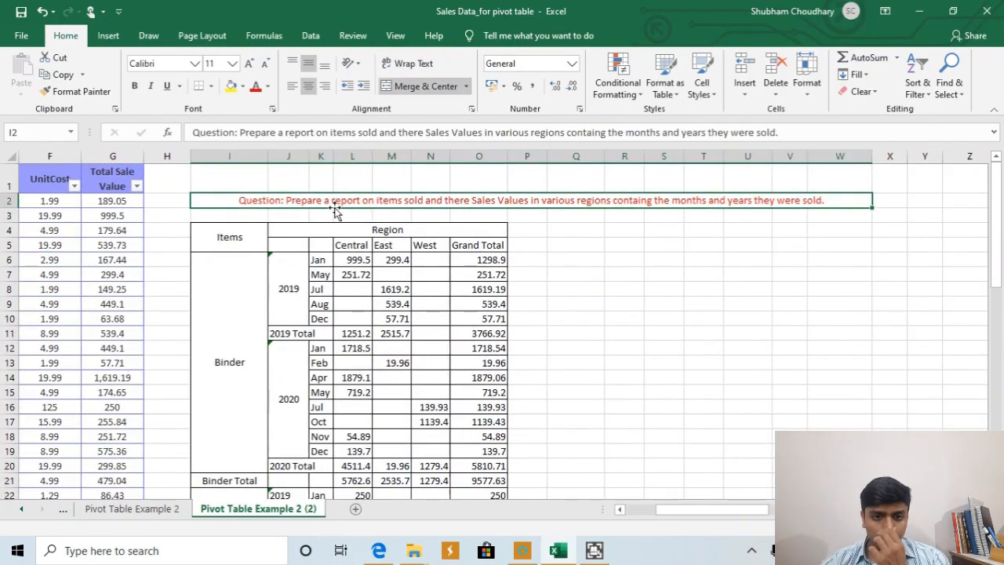
{"action": "scroll", "coordinate": [465, 216], "scroll_direction": "up", "scroll_amount": 1}
{"action": "scroll", "coordinate": [536, 247], "scroll_direction": "up", "scroll_amount": 1}
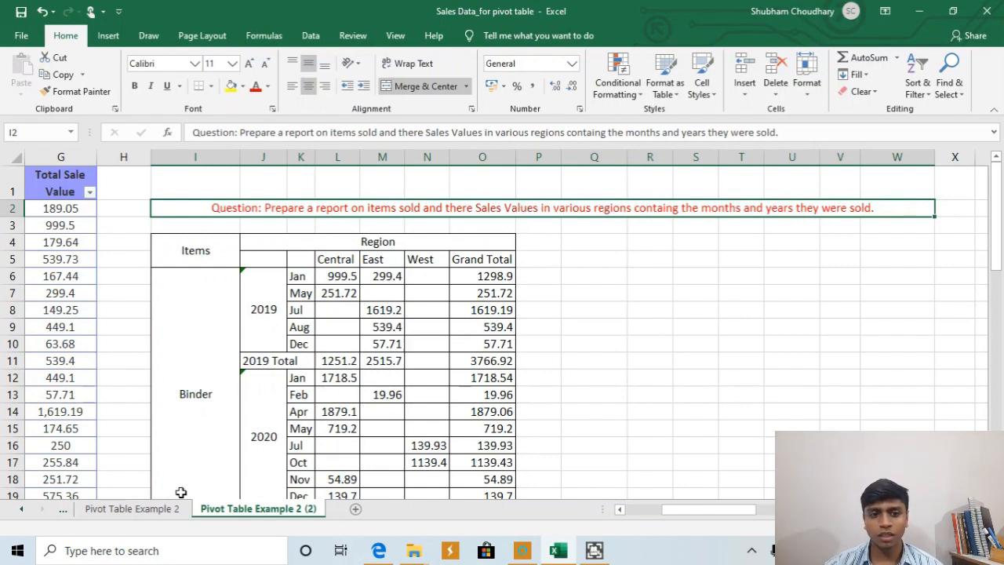
Step: Check the Units and Total Sale Value source columns against the question about sales values by region, month and year
{"action": "scroll", "coordinate": [189, 259], "scroll_direction": "left", "scroll_amount": 1}
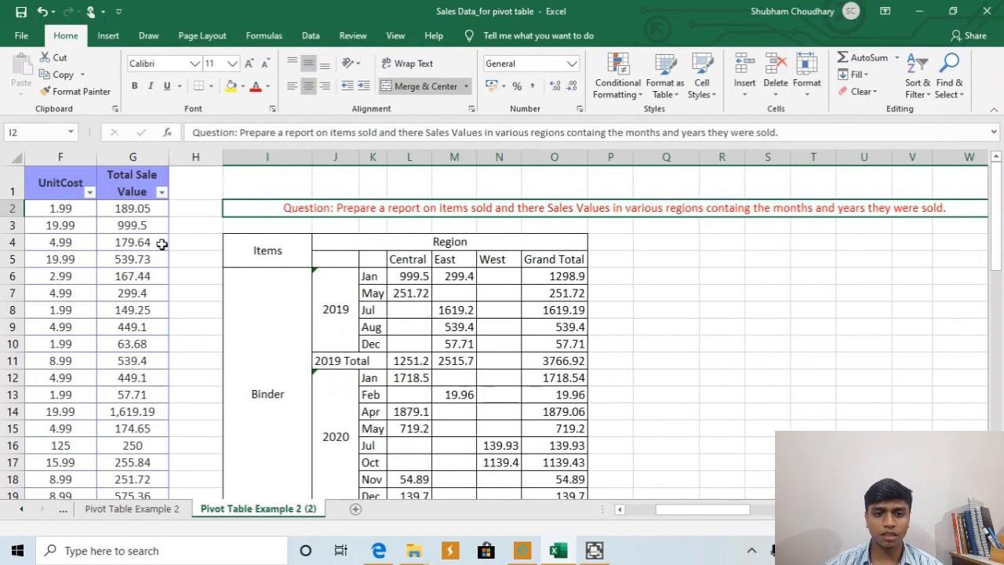
{"action": "left_click_drag", "start_coordinate": [52, 180], "coordinate": [186, 343]}
{"action": "scroll", "coordinate": [610, 350], "scroll_direction": "right", "scroll_amount": 1}
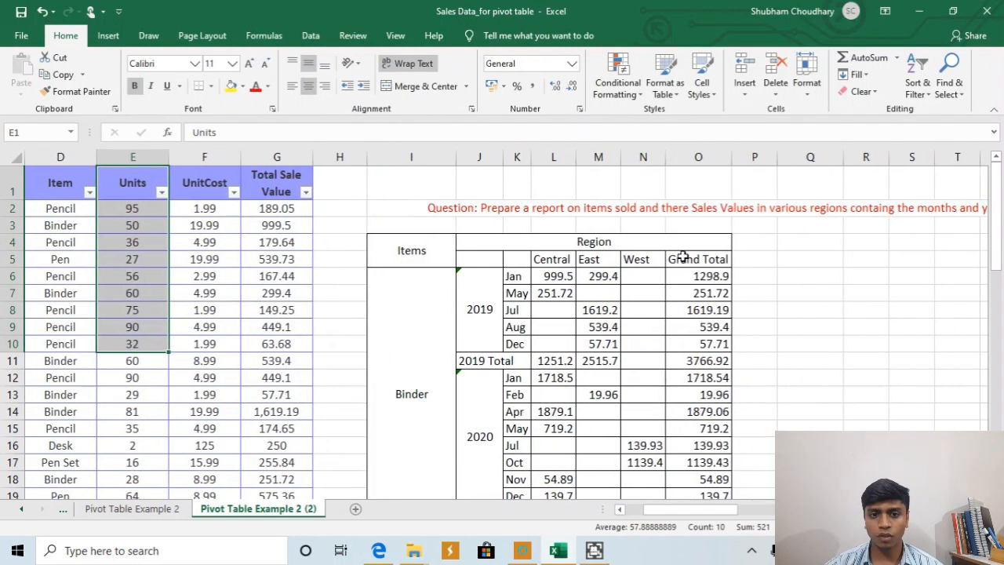
{"action": "left_click", "coordinate": [688, 204]}
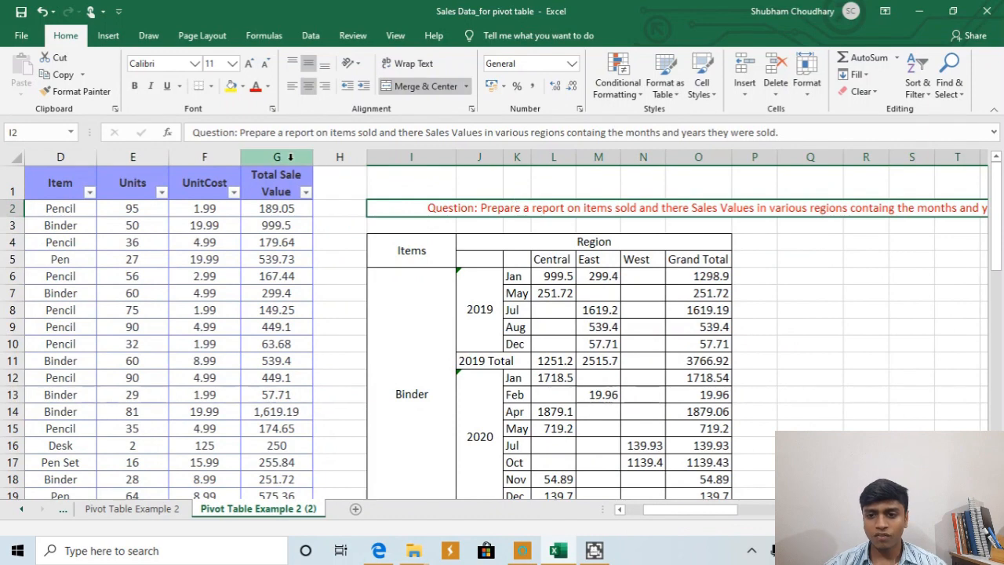
{"action": "left_click", "coordinate": [289, 157]}
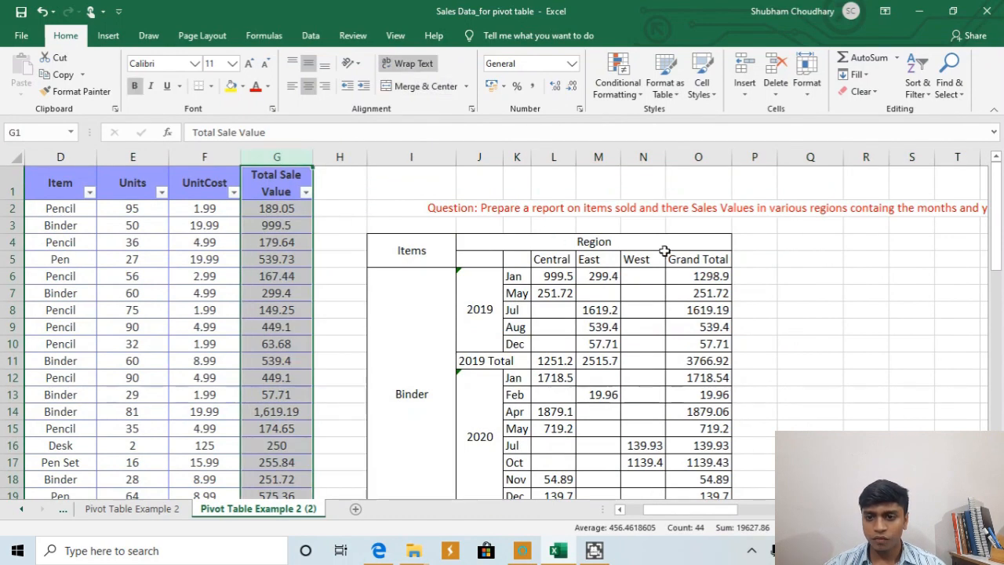
{"action": "scroll", "coordinate": [638, 249], "scroll_direction": "right", "scroll_amount": 1}
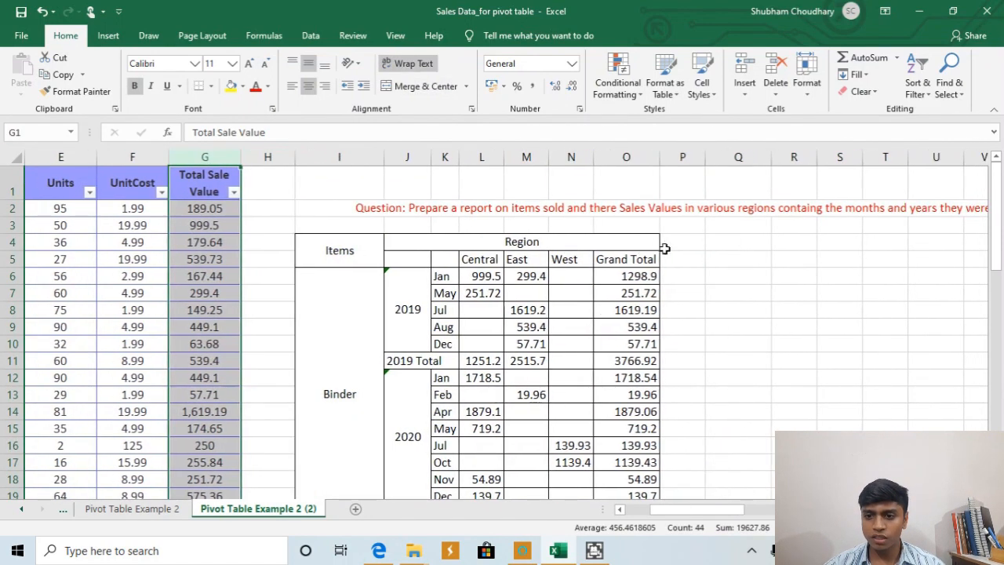
{"action": "left_click", "coordinate": [746, 207]}
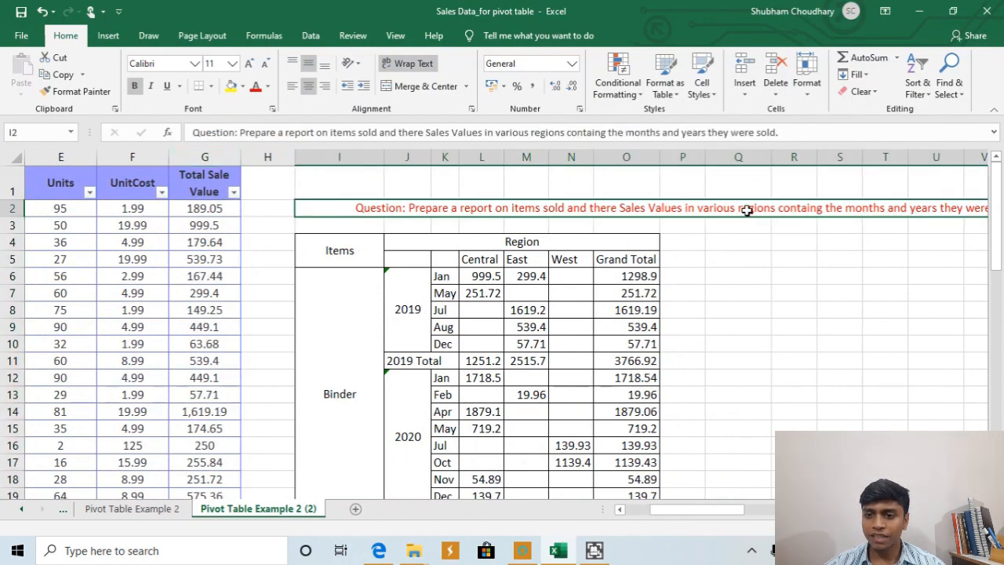
{"action": "left_click", "coordinate": [753, 225]}
{"action": "scroll", "coordinate": [808, 235], "scroll_direction": "right", "scroll_amount": 1}
{"action": "left_click", "coordinate": [801, 208]}
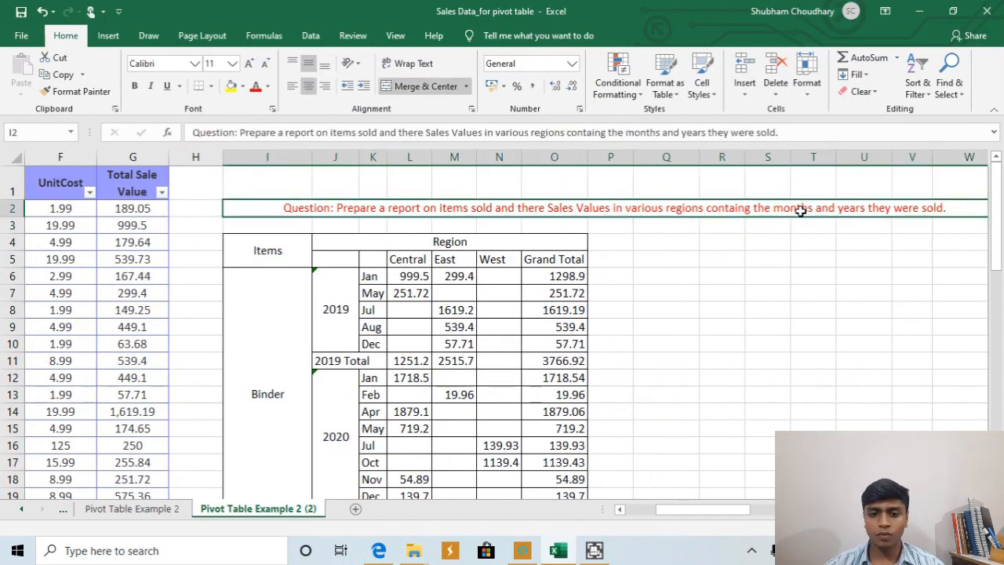
Step: Examine the reference report's layout of items, years, months and regions, from the Binder section down to the Grand Total row
{"action": "scroll", "coordinate": [710, 281], "scroll_direction": "down", "scroll_amount": 2}
{"action": "scroll", "coordinate": [497, 263], "scroll_direction": "up", "scroll_amount": 1}
{"action": "scroll", "coordinate": [497, 263], "scroll_direction": "up", "scroll_amount": 1}
{"action": "left_click_drag", "start_coordinate": [282, 252], "coordinate": [510, 386]}
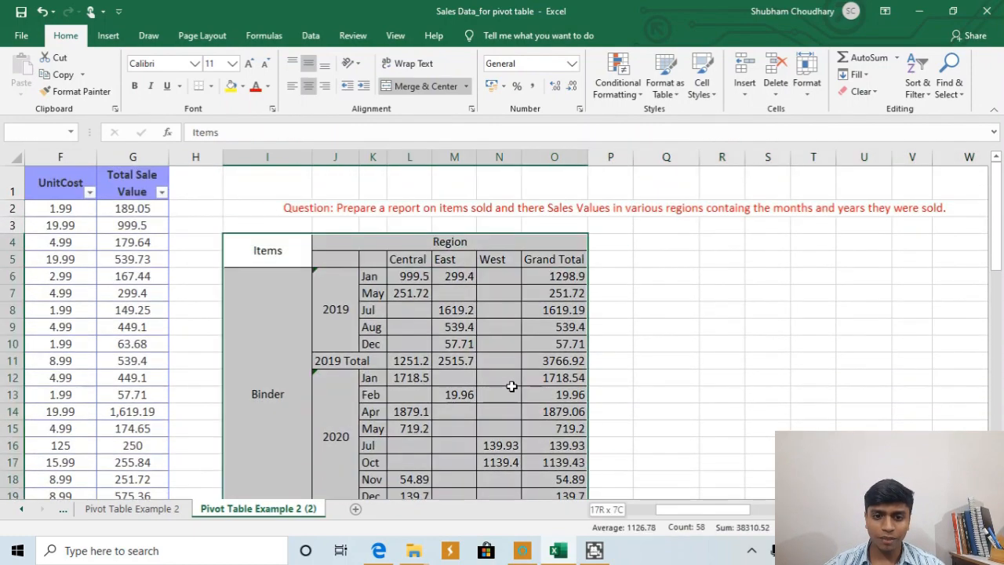
{"action": "left_click", "coordinate": [455, 294]}
{"action": "left_click_drag", "start_coordinate": [262, 251], "coordinate": [235, 389]}
{"action": "left_click", "coordinate": [336, 306]}
{"action": "left_click_drag", "start_coordinate": [329, 391], "coordinate": [339, 392]}
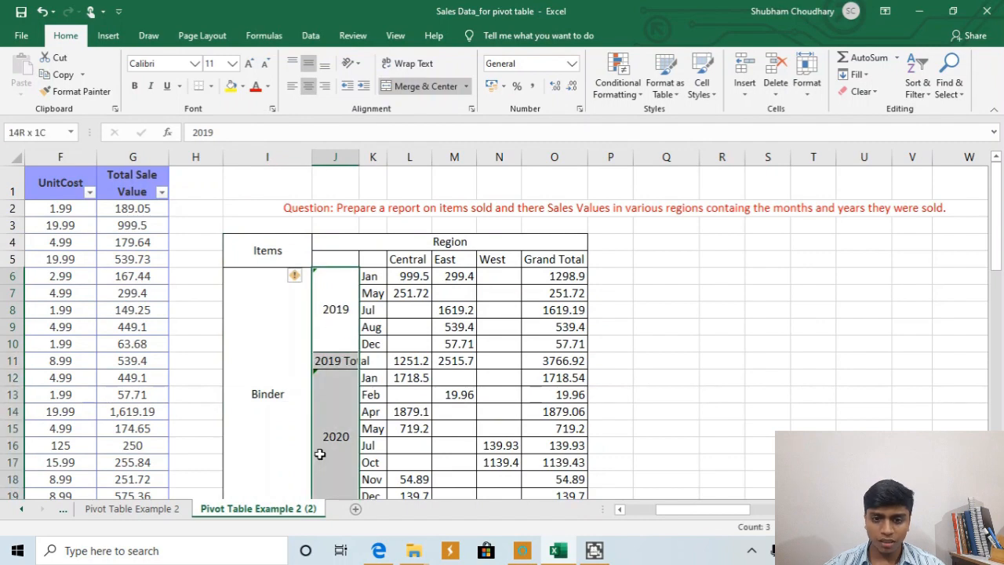
{"action": "left_click_drag", "start_coordinate": [369, 276], "coordinate": [414, 348]}
{"action": "left_click_drag", "start_coordinate": [409, 259], "coordinate": [497, 332]}
{"action": "scroll", "coordinate": [499, 331], "scroll_direction": "down", "scroll_amount": 9}
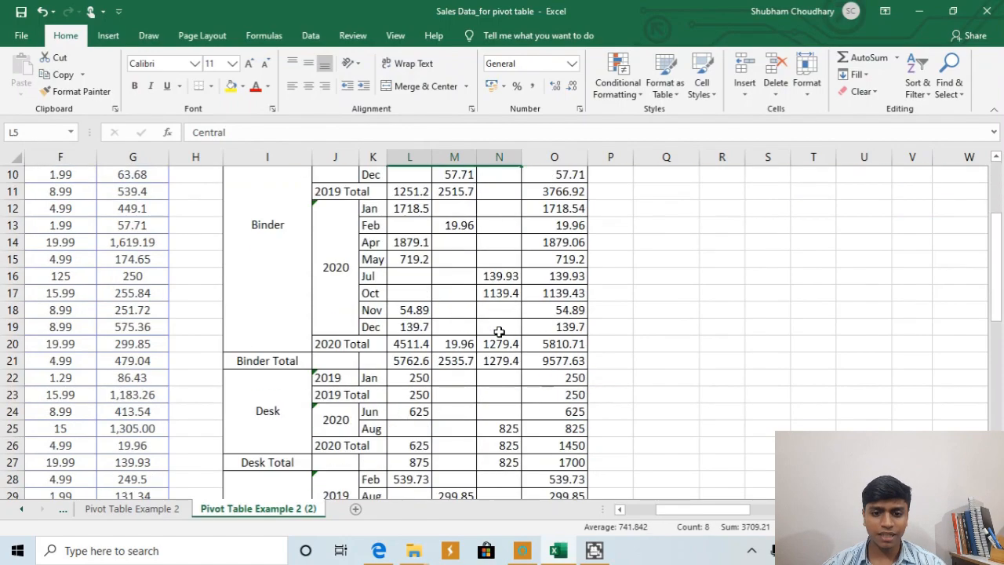
{"action": "scroll", "coordinate": [375, 324], "scroll_direction": "down", "scroll_amount": 8}
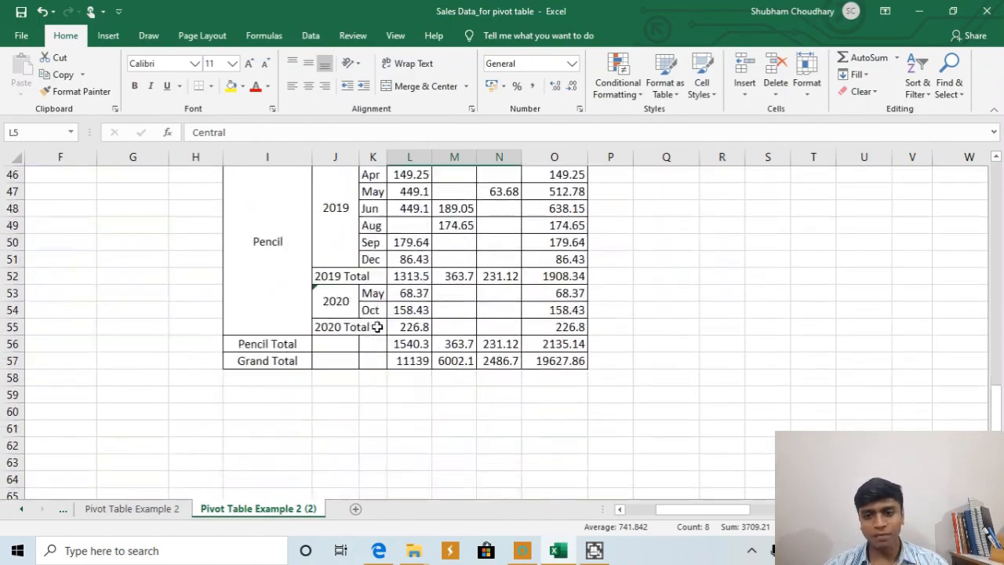
{"action": "scroll", "coordinate": [468, 293], "scroll_direction": "up", "scroll_amount": 5}
{"action": "scroll", "coordinate": [468, 292], "scroll_direction": "up", "scroll_amount": 7}
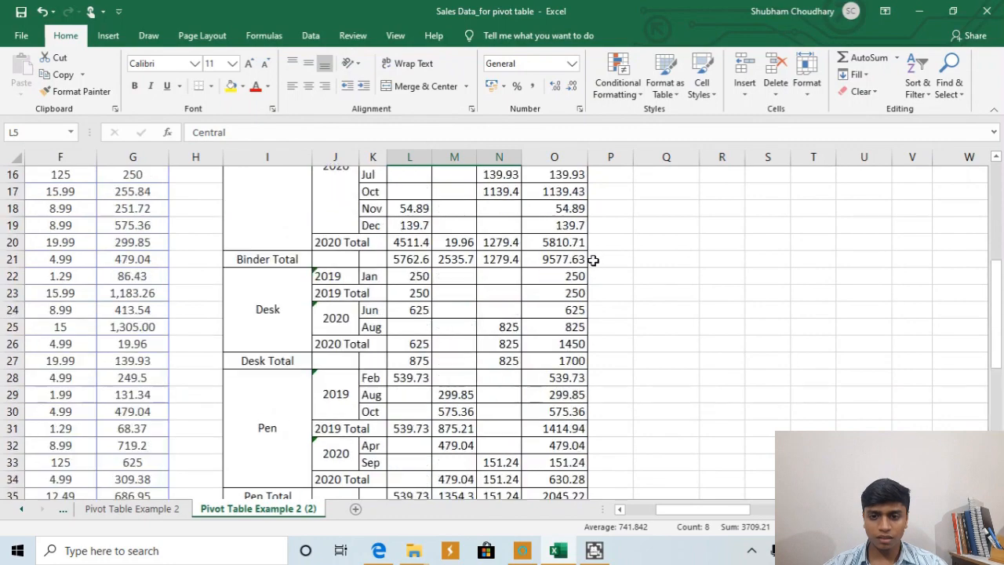
{"action": "scroll", "coordinate": [667, 299], "scroll_direction": "up", "scroll_amount": 5}
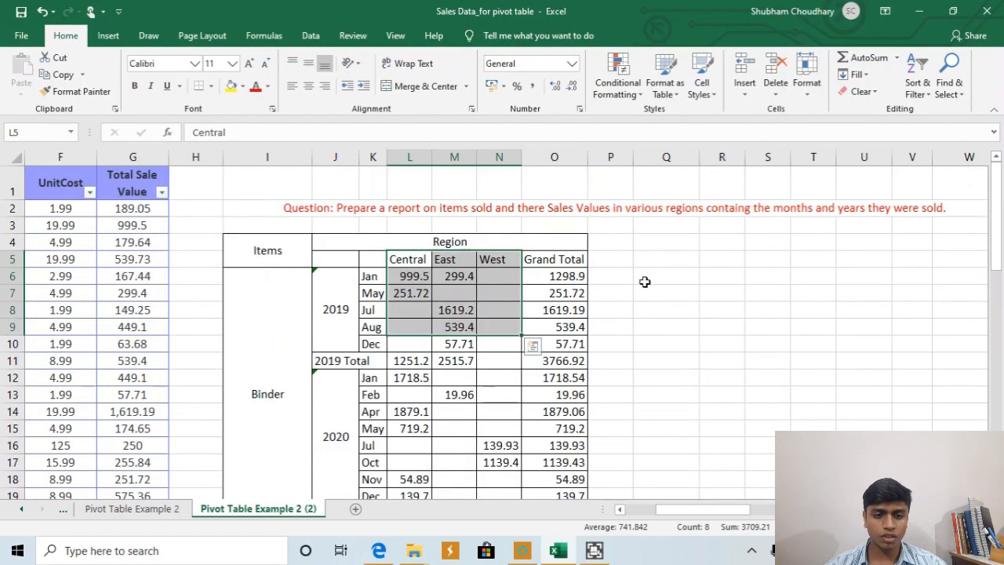
Step: Insert a pivot table from source range A1:G44, placed on the existing worksheet at cell Q4
{"action": "left_click", "coordinate": [648, 240]}
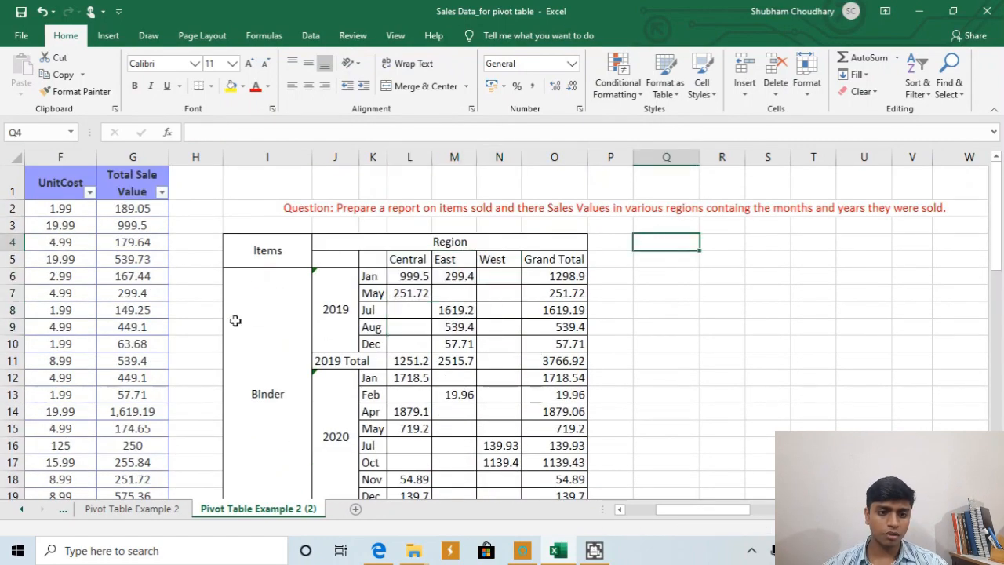
{"action": "left_click_drag", "start_coordinate": [103, 254], "coordinate": [149, 233]}
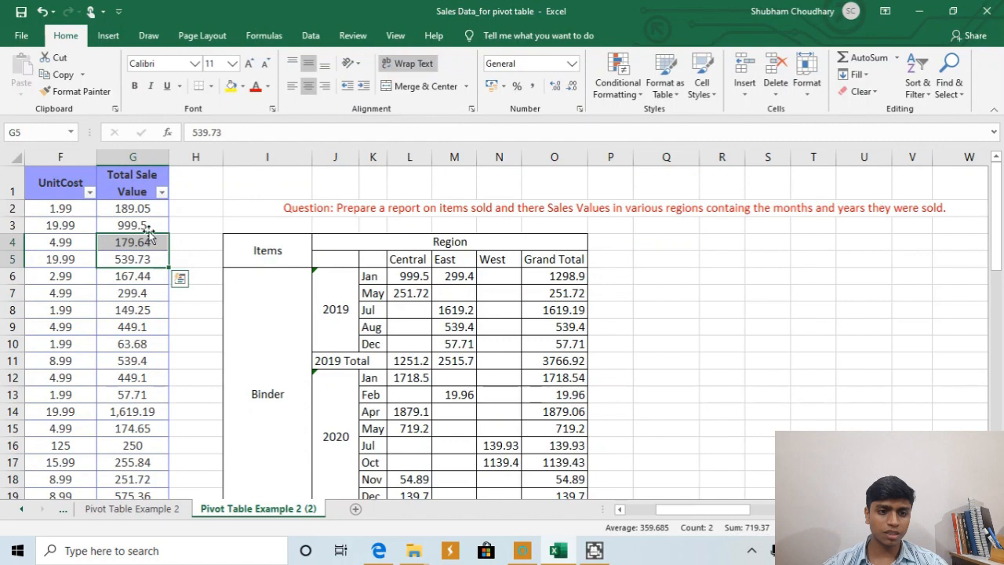
{"action": "left_click", "coordinate": [78, 228]}
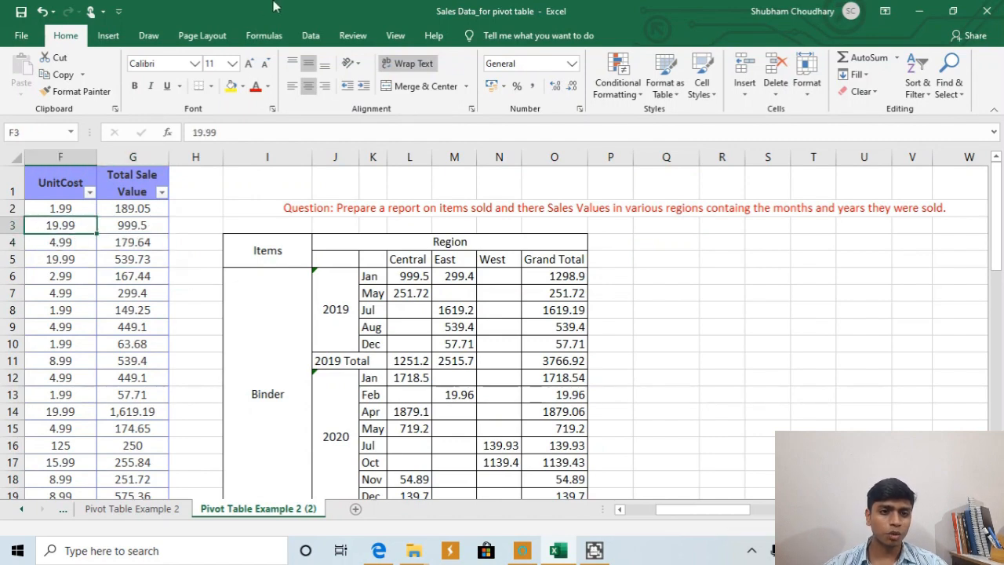
{"action": "left_click", "coordinate": [109, 37]}
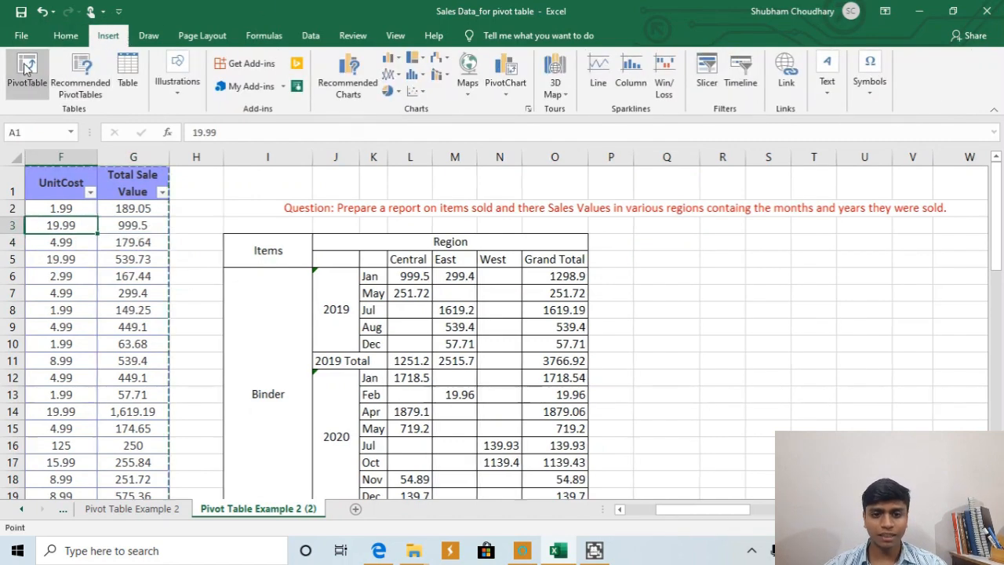
{"action": "left_click", "coordinate": [28, 72]}
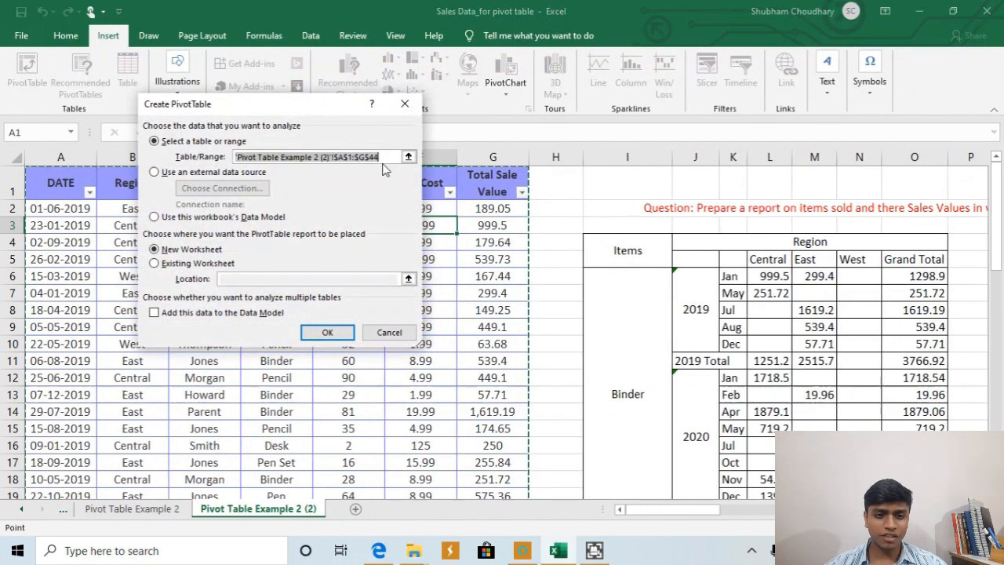
{"action": "left_click", "coordinate": [193, 264]}
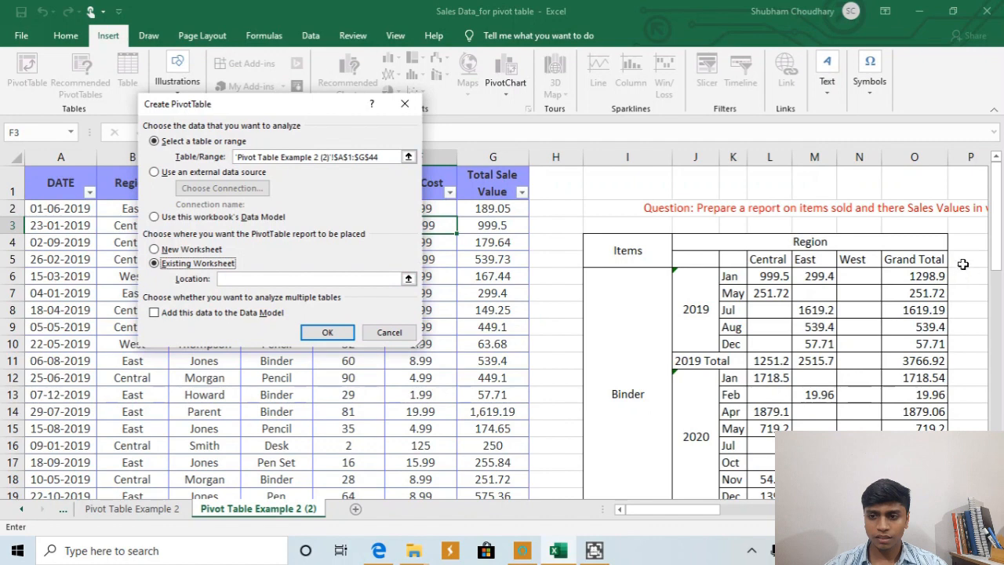
{"action": "scroll", "coordinate": [962, 265], "scroll_direction": "right", "scroll_amount": 3}
{"action": "left_click", "coordinate": [894, 241]}
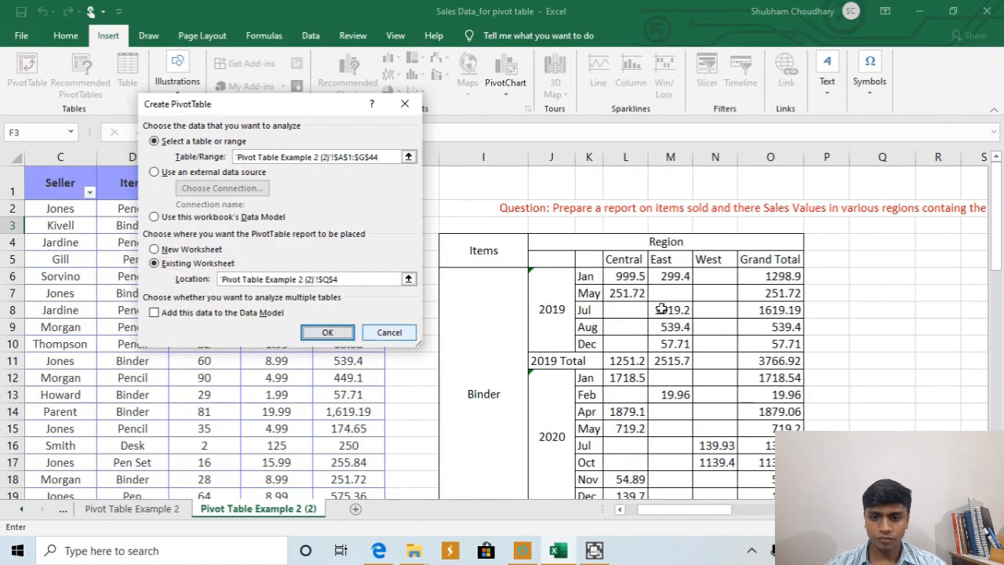
{"action": "left_click", "coordinate": [327, 331]}
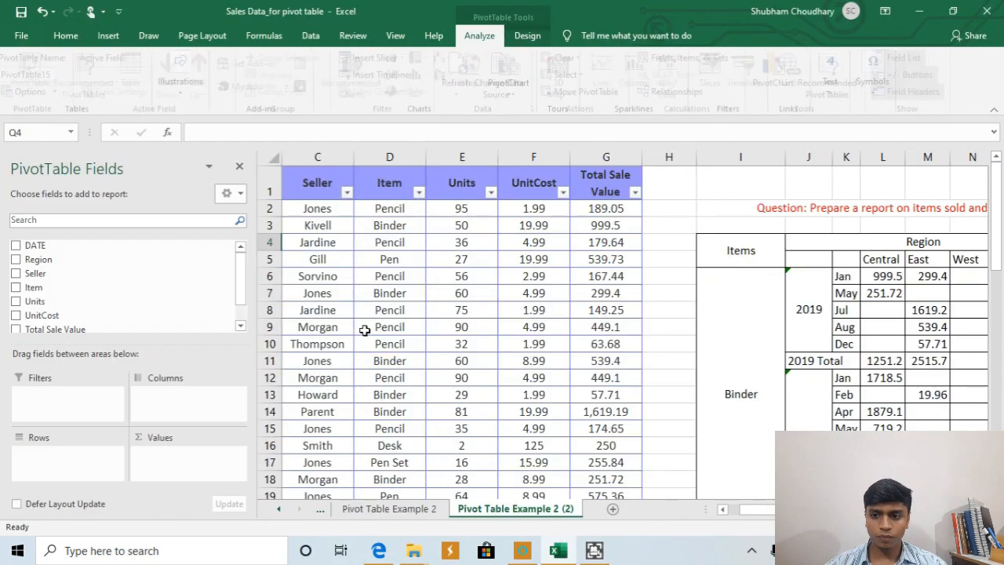
Step: Select the empty pivot table beside the reference report and add the Region field to its columns
{"action": "scroll", "coordinate": [802, 319], "scroll_direction": "right", "scroll_amount": 20}
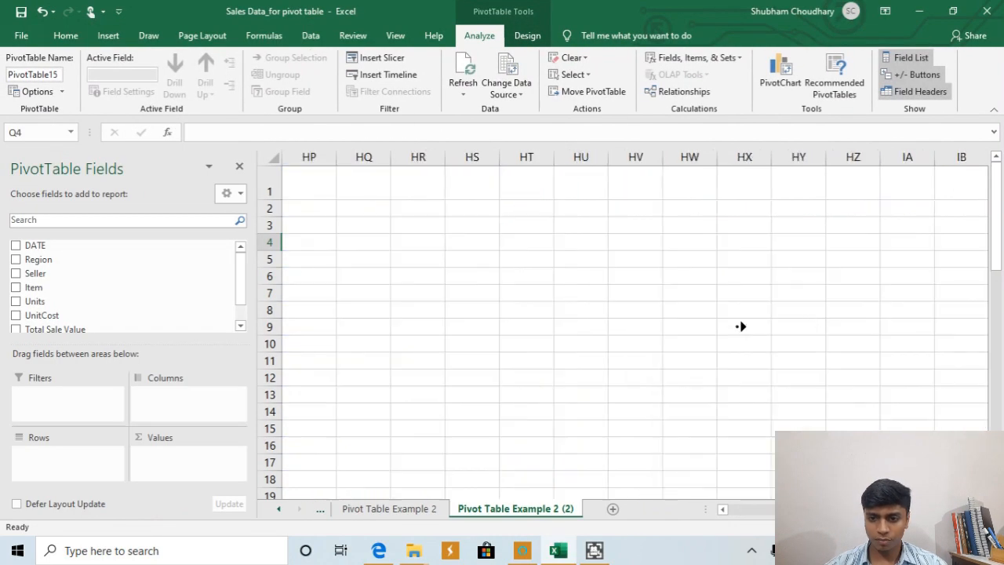
{"action": "scroll", "coordinate": [340, 329], "scroll_direction": "left", "scroll_amount": 20}
{"action": "left_click", "coordinate": [635, 294]}
{"action": "left_click", "coordinate": [595, 344]}
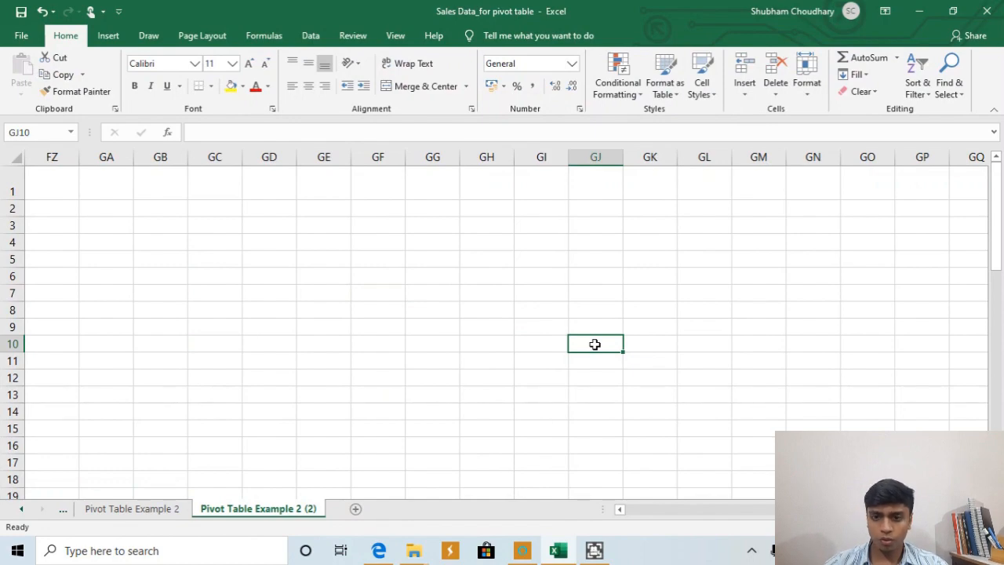
{"action": "key", "text": "ctrl+Home"}
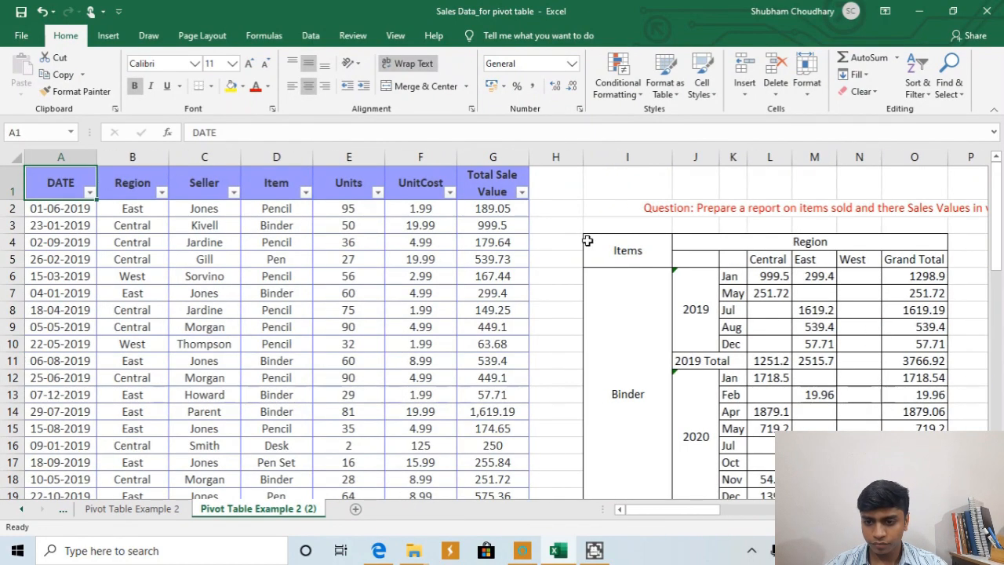
{"action": "mouse_move", "coordinate": [701, 518]}
{"action": "left_mouse_down"}
{"action": "mouse_move", "coordinate": [732, 529]}
{"action": "mouse_move", "coordinate": [710, 519]}
{"action": "left_mouse_up"}
{"action": "left_click", "coordinate": [630, 302]}
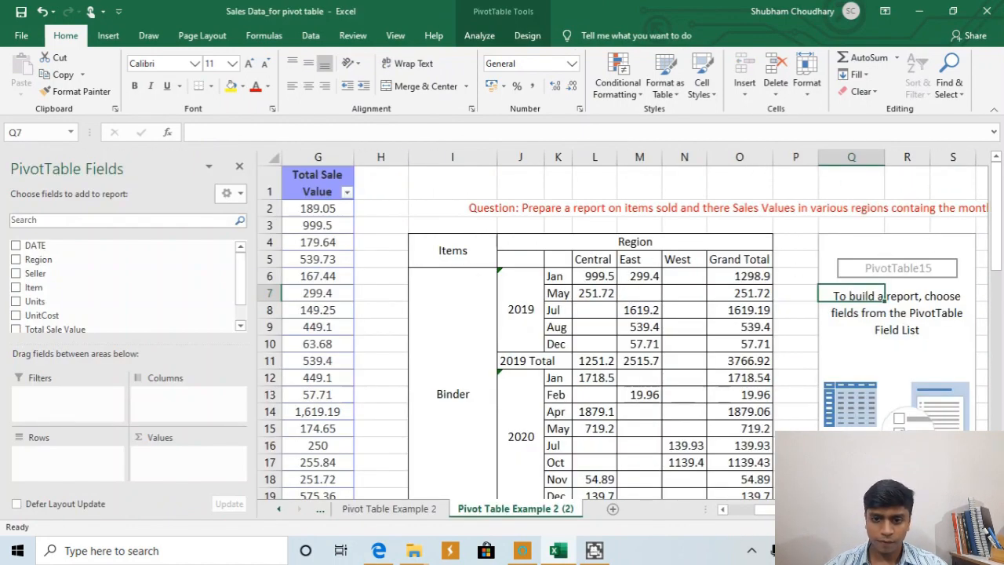
{"action": "left_click_drag", "start_coordinate": [786, 510], "coordinate": [820, 510]}
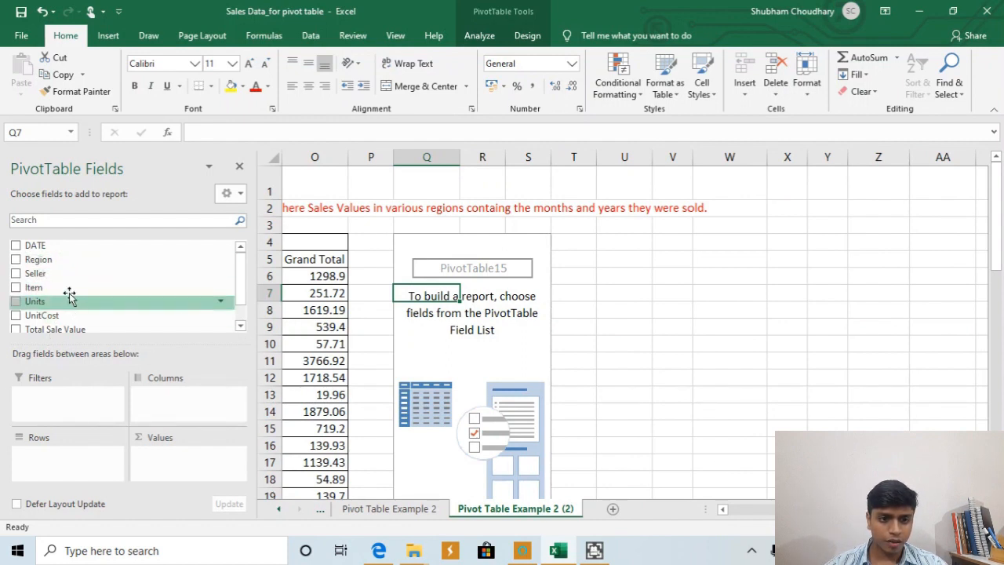
{"action": "mouse_move", "coordinate": [43, 259]}
{"action": "left_mouse_down"}
{"action": "mouse_move", "coordinate": [106, 373]}
{"action": "mouse_move", "coordinate": [168, 401]}
{"action": "left_mouse_up"}
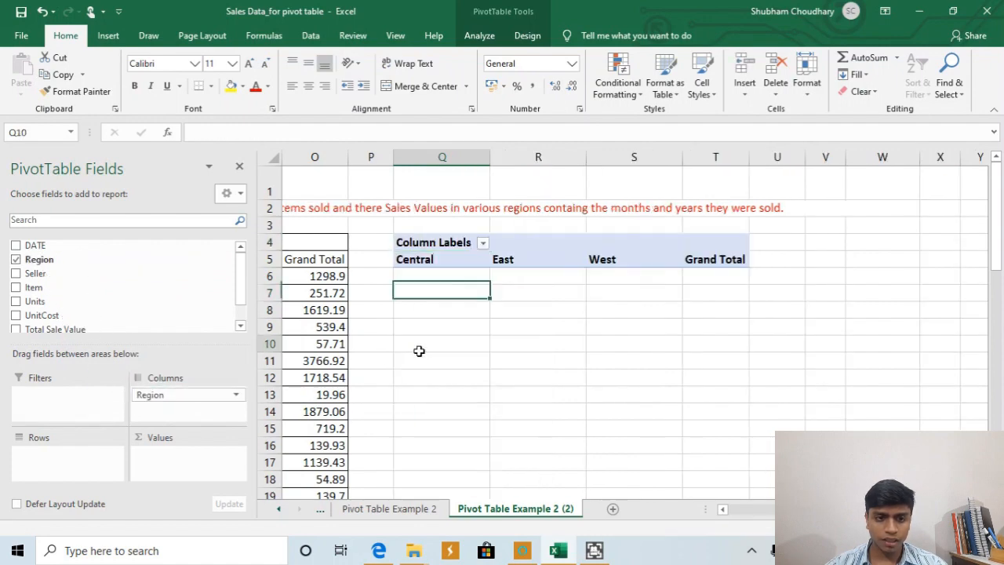
Step: Compare the pivot's region columns with the reference report and add the Item field to the rows
{"action": "left_click", "coordinate": [419, 351]}
{"action": "scroll", "coordinate": [320, 309], "scroll_direction": "left", "scroll_amount": 2}
{"action": "scroll", "coordinate": [320, 309], "scroll_direction": "left", "scroll_amount": 1}
{"action": "left_click", "coordinate": [224, 310]}
{"action": "left_click_drag", "start_coordinate": [134, 259], "coordinate": [49, 275]}
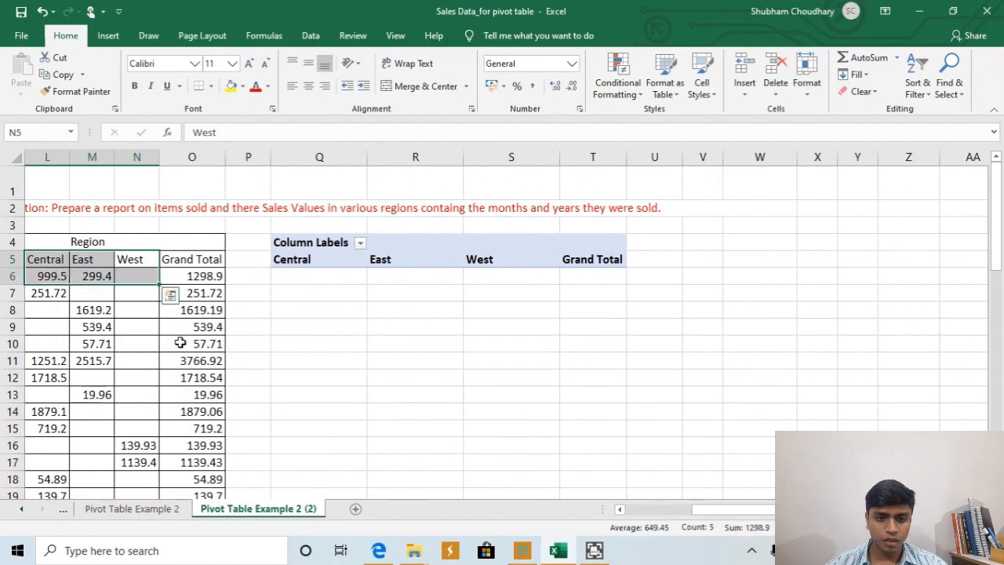
{"action": "left_click", "coordinate": [373, 290]}
{"action": "left_click", "coordinate": [332, 261]}
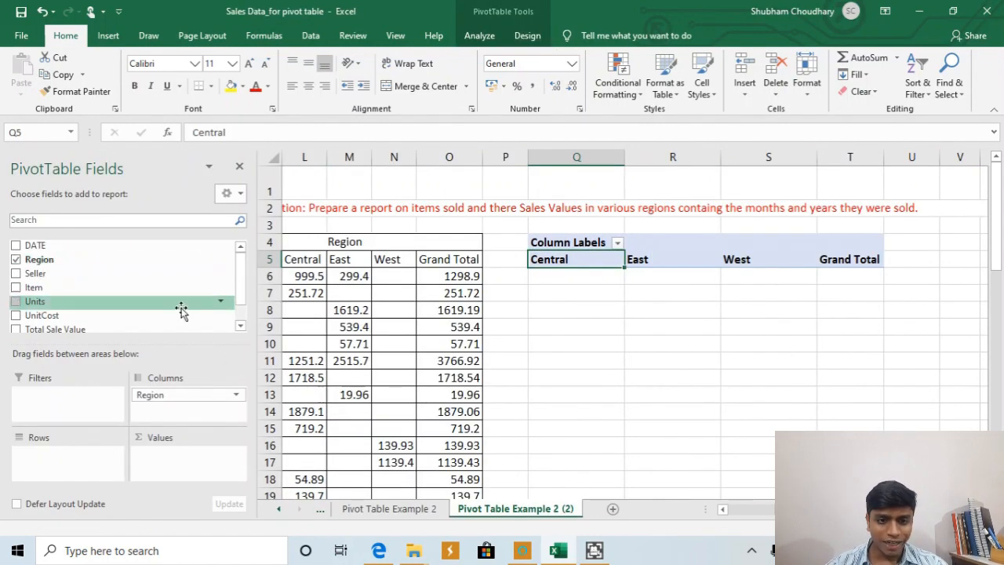
{"action": "left_click_drag", "start_coordinate": [36, 287], "coordinate": [48, 468]}
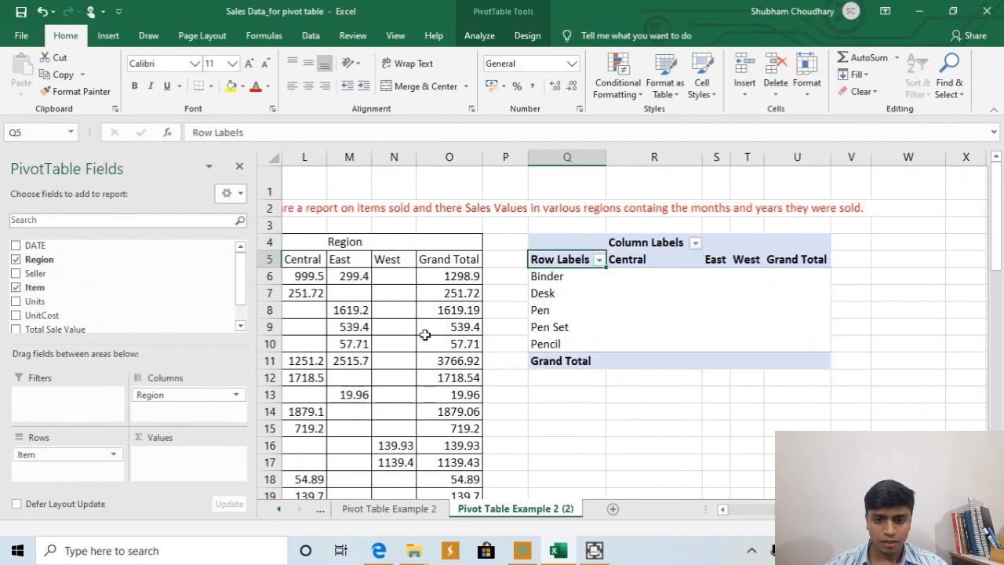
Step: Compare the pivot's item rows with the reference report and add the DATE field to the rows beneath Item
{"action": "scroll", "coordinate": [425, 335], "scroll_direction": "left", "scroll_amount": 5}
{"action": "left_click", "coordinate": [390, 329]}
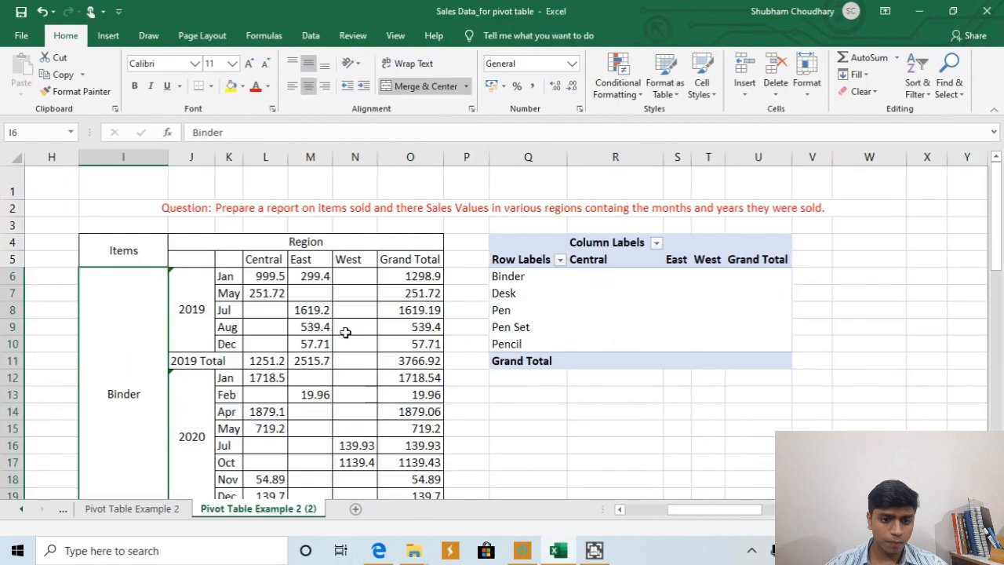
{"action": "scroll", "coordinate": [148, 419], "scroll_direction": "down", "scroll_amount": 4}
{"action": "left_click", "coordinate": [130, 443]}
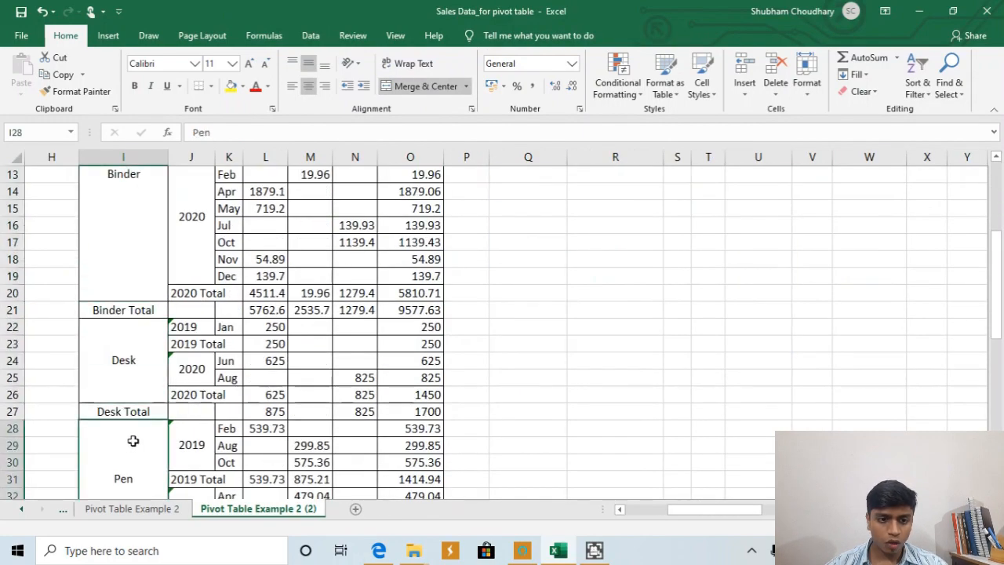
{"action": "scroll", "coordinate": [183, 423], "scroll_direction": "up", "scroll_amount": 3}
{"action": "left_click", "coordinate": [518, 242]}
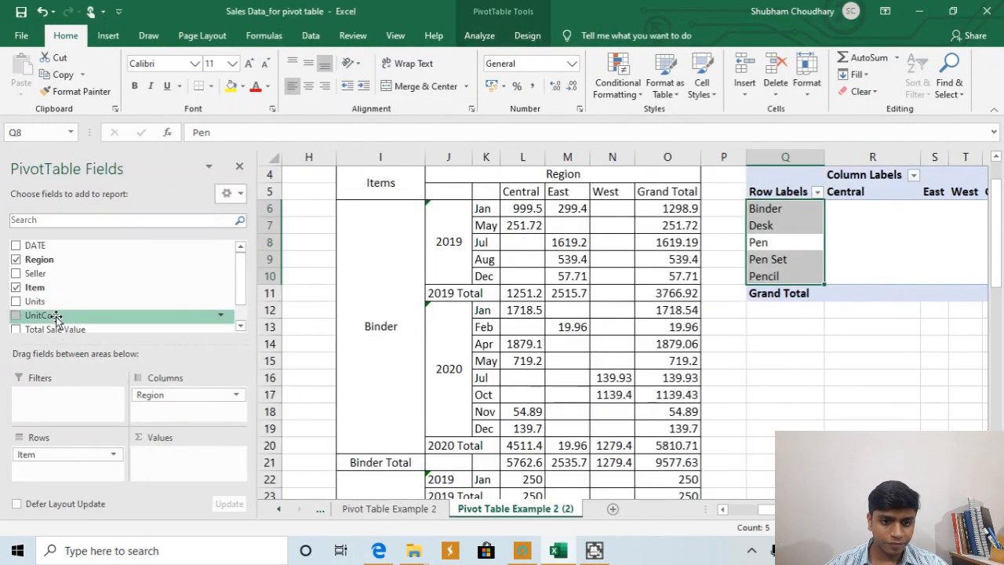
{"action": "left_click", "coordinate": [240, 326]}
{"action": "left_click", "coordinate": [241, 326]}
{"action": "scroll", "coordinate": [220, 298], "scroll_direction": "up", "scroll_amount": 2}
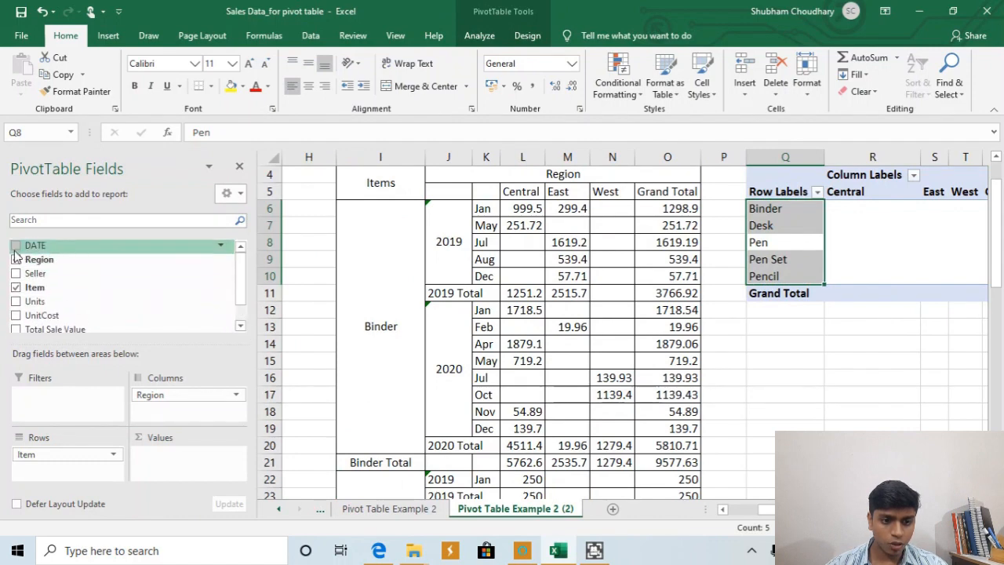
{"action": "left_click_drag", "start_coordinate": [33, 250], "coordinate": [45, 473]}
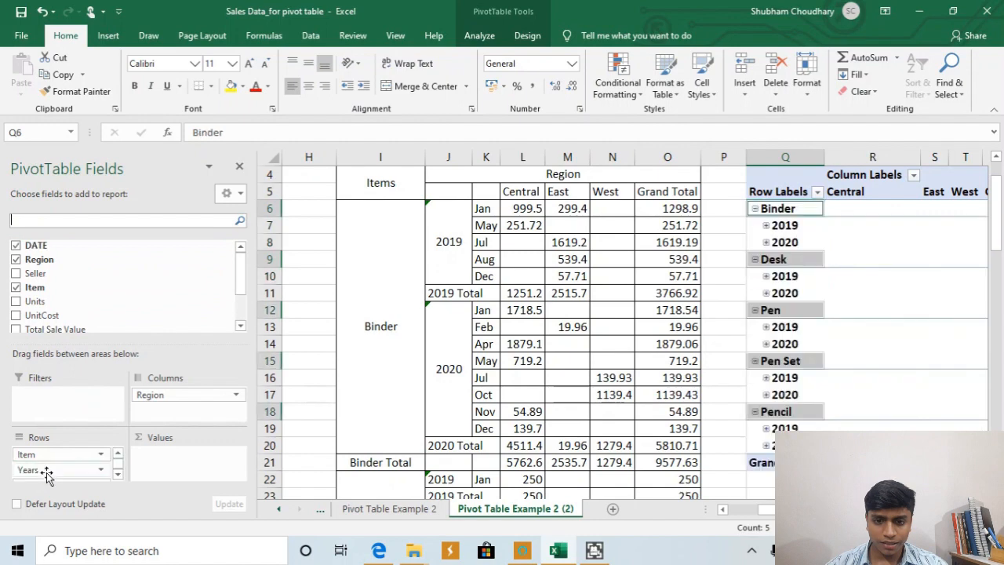
Step: Examine the 2019 and 2020 year rows beneath the items in the pivot table
{"action": "left_click", "coordinate": [805, 332]}
{"action": "left_click", "coordinate": [790, 292]}
{"action": "left_click", "coordinate": [798, 241]}
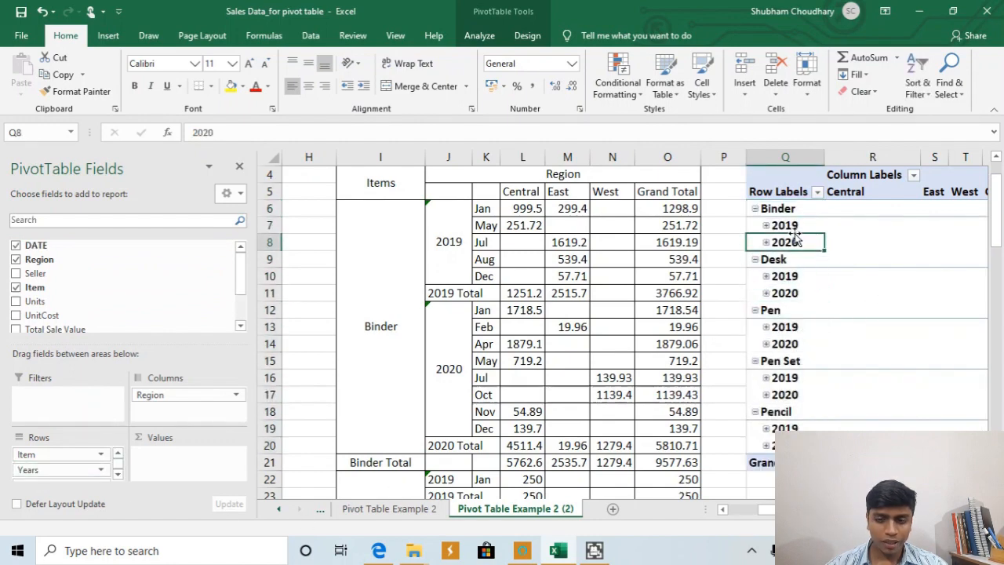
{"action": "left_click", "coordinate": [788, 225]}
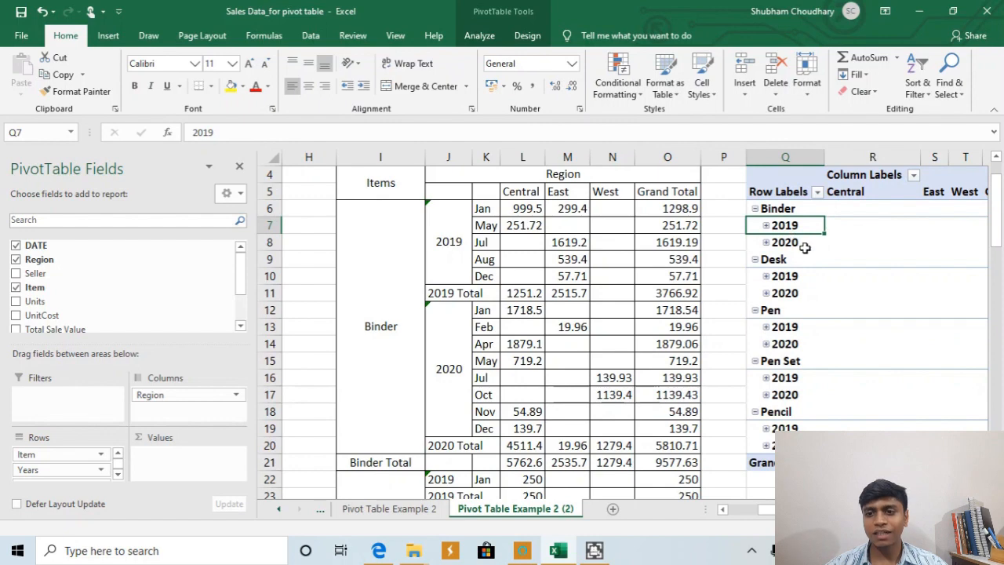
{"action": "left_click", "coordinate": [800, 240]}
{"action": "left_click_drag", "start_coordinate": [797, 225], "coordinate": [799, 245]}
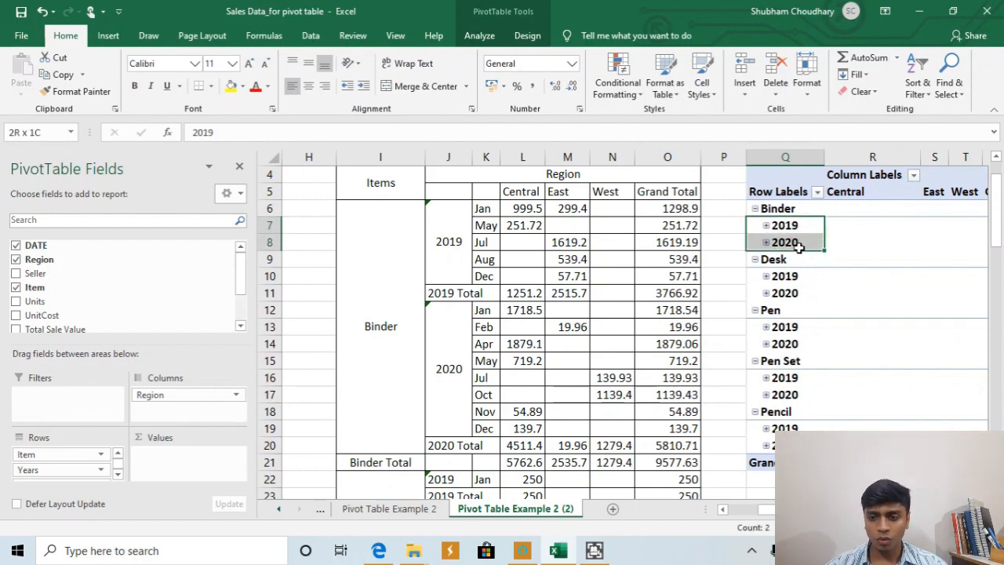
{"action": "left_click", "coordinate": [792, 226]}
{"action": "left_click", "coordinate": [800, 242]}
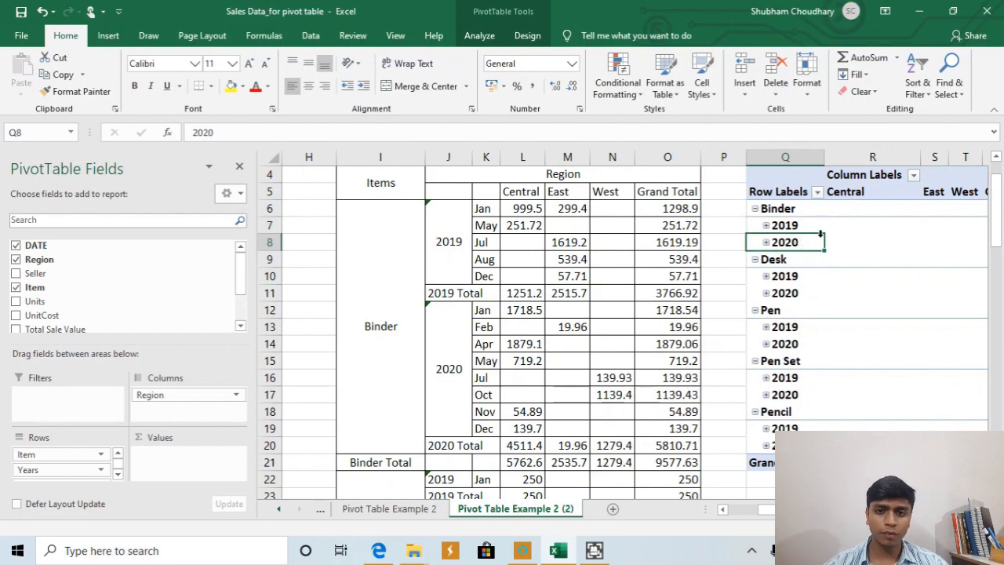
Step: Compare the pivot's Binder year rows with the month breakdown in the reference report
{"action": "left_click", "coordinate": [480, 36]}
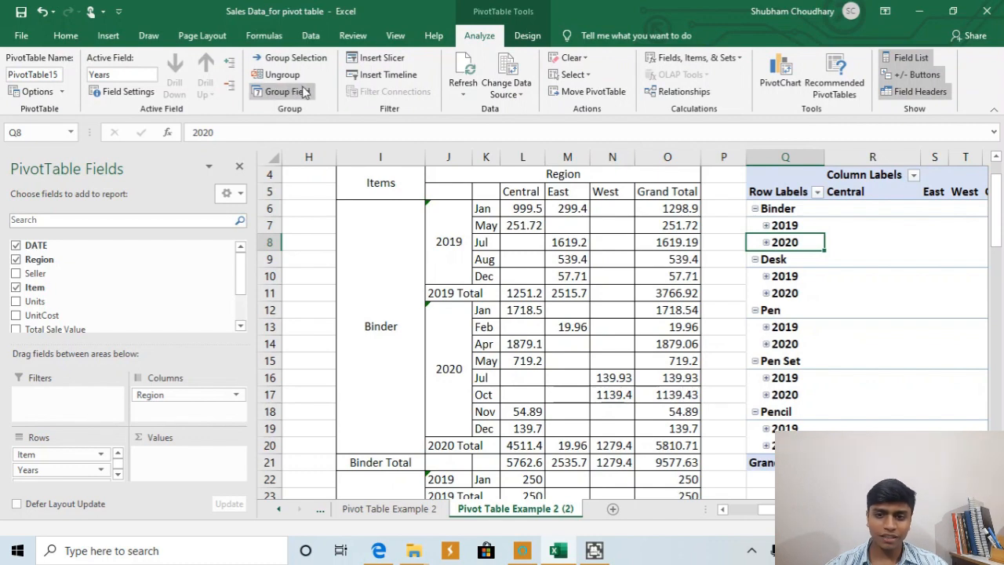
{"action": "left_click_drag", "start_coordinate": [804, 227], "coordinate": [792, 243]}
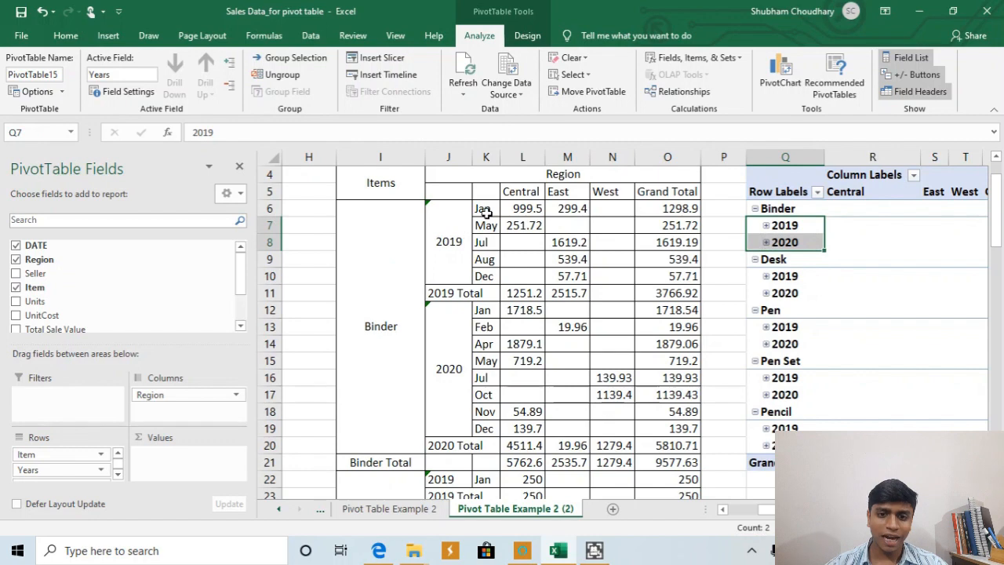
{"action": "left_click_drag", "start_coordinate": [484, 209], "coordinate": [544, 270]}
{"action": "left_click", "coordinate": [454, 230]}
{"action": "left_click", "coordinate": [271, 225]}
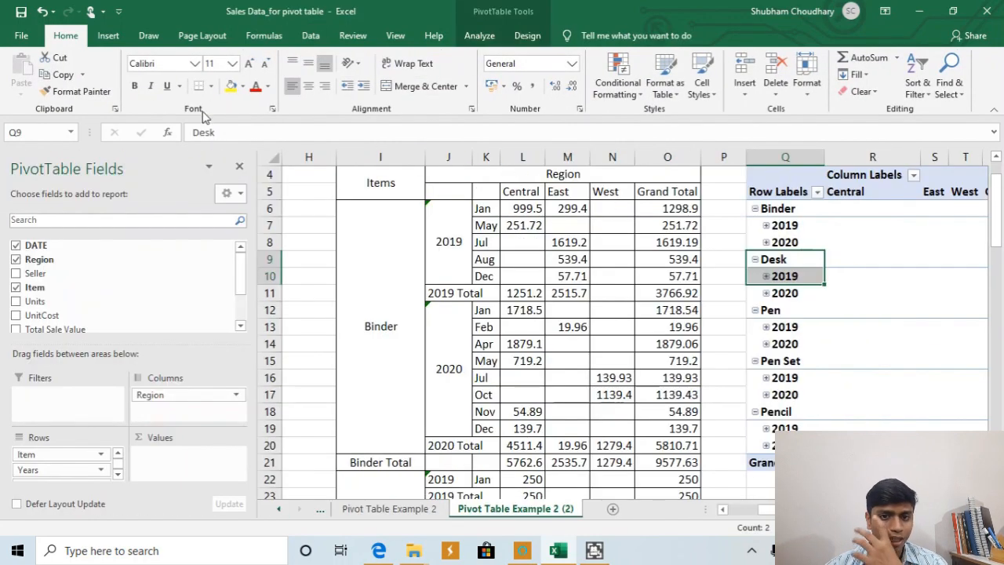
Step: Group the pivot's date field by Months and Years, leaving out Quarters
{"action": "left_click", "coordinate": [479, 36]}
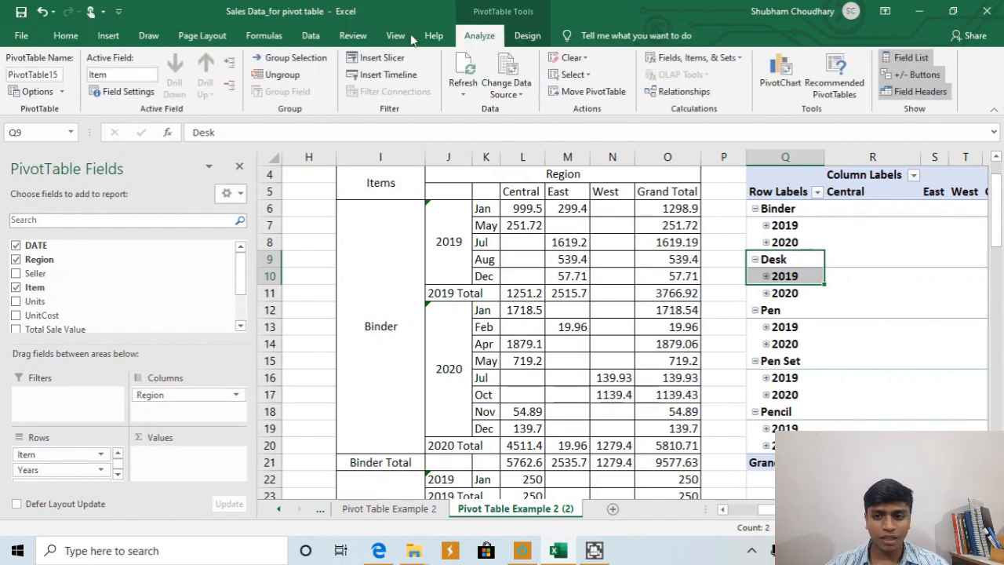
{"action": "left_click", "coordinate": [288, 81]}
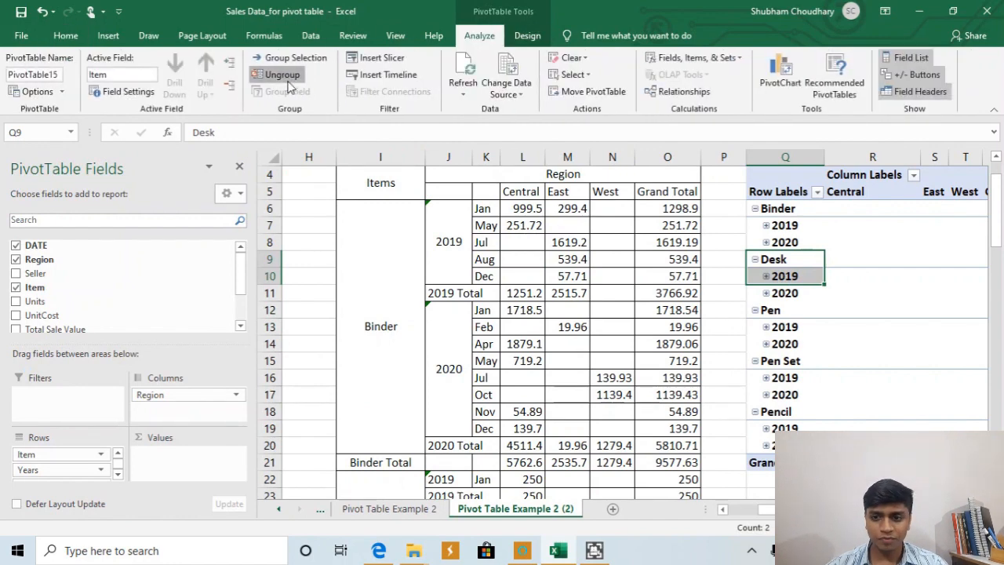
{"action": "left_click", "coordinate": [788, 222]}
{"action": "mouse_move", "coordinate": [789, 228]}
{"action": "left_mouse_down"}
{"action": "mouse_move", "coordinate": [796, 235]}
{"action": "mouse_move", "coordinate": [795, 225]}
{"action": "left_mouse_up"}
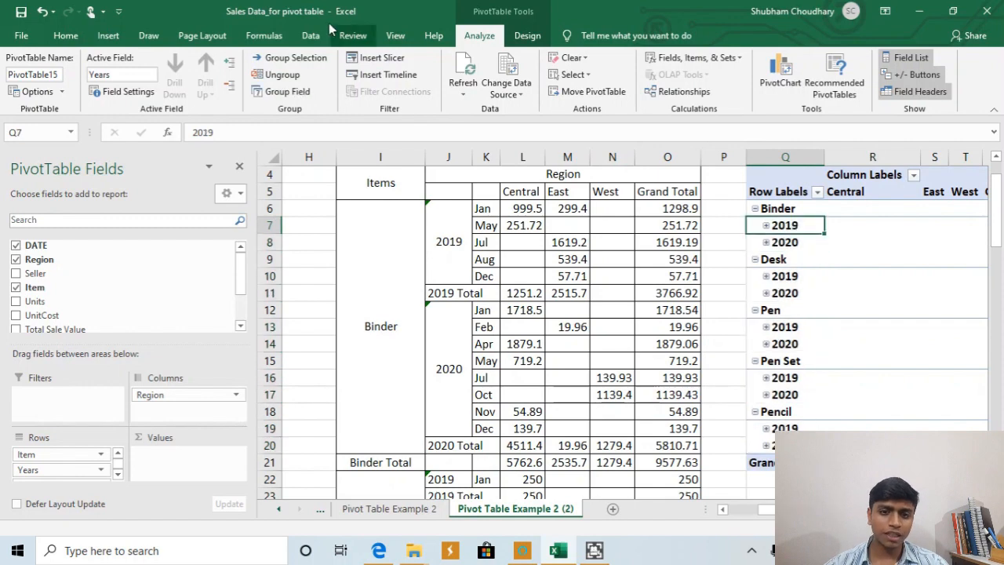
{"action": "left_click", "coordinate": [293, 98]}
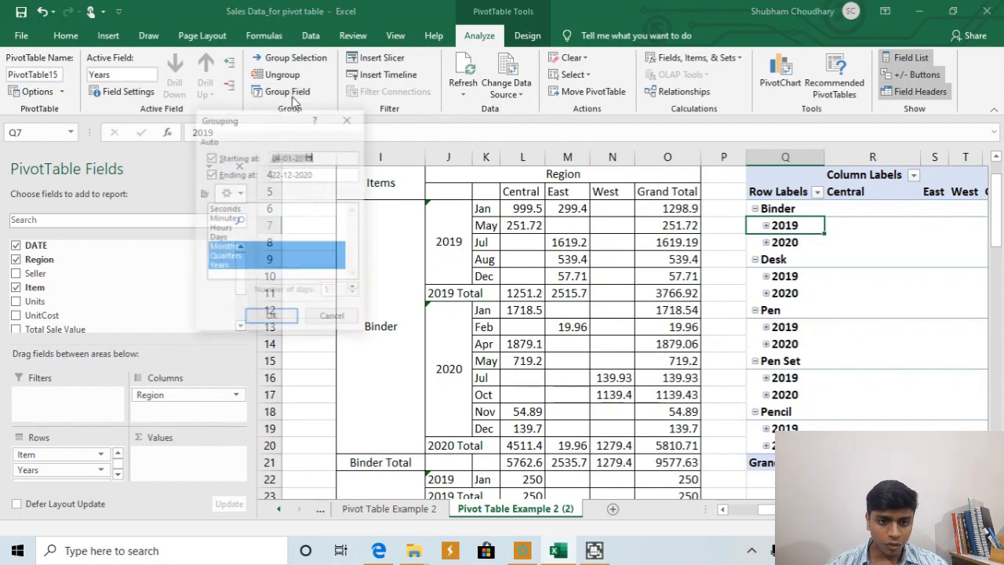
{"action": "left_click", "coordinate": [226, 257]}
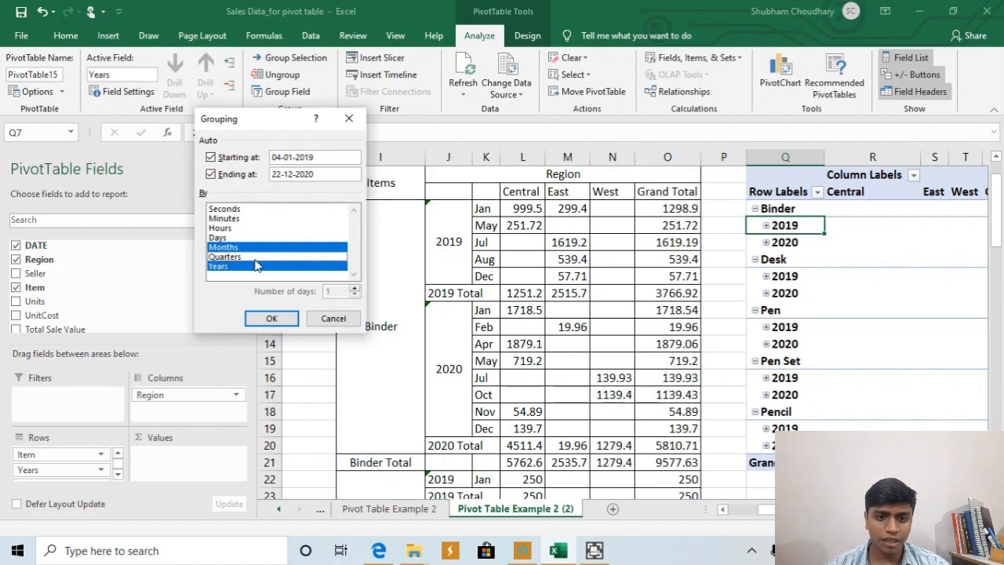
{"action": "left_click", "coordinate": [271, 317]}
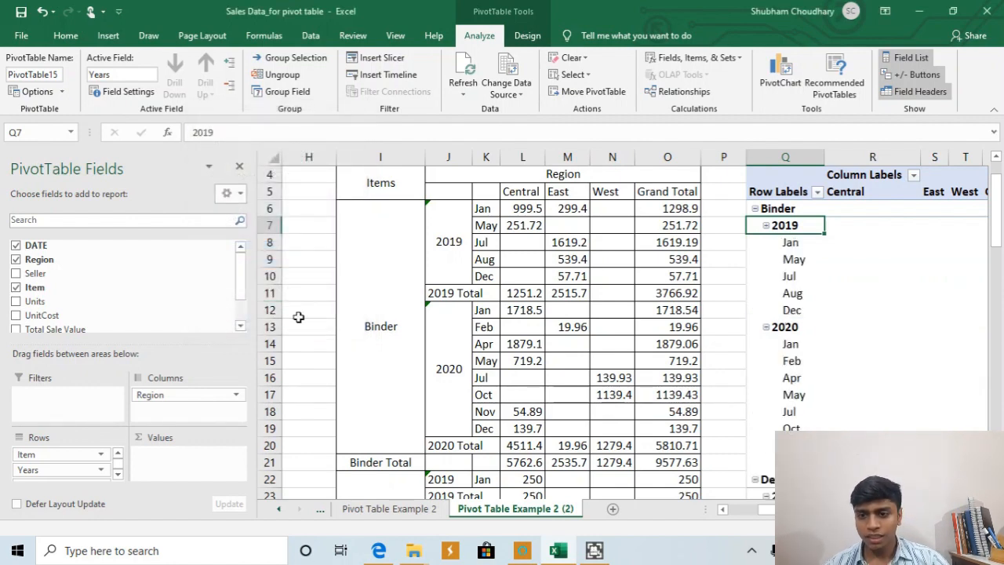
Step: Compare the month rows under Binder's years in the pivot with the months and sales values in the reference report
{"action": "left_click", "coordinate": [790, 243]}
{"action": "left_click", "coordinate": [789, 276]}
{"action": "left_click", "coordinate": [790, 312]}
{"action": "scroll", "coordinate": [857, 310], "scroll_direction": "right", "scroll_amount": 1}
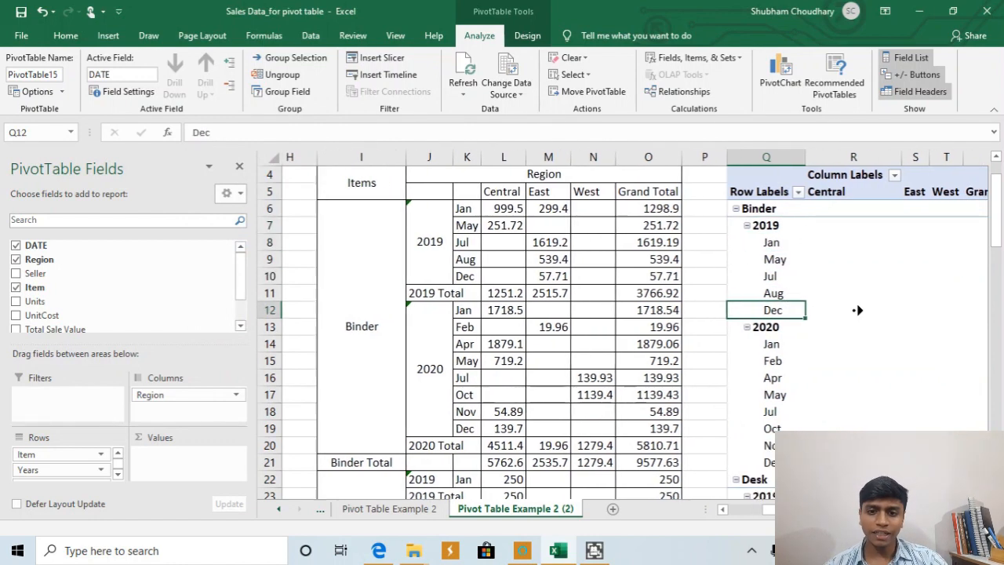
{"action": "scroll", "coordinate": [857, 310], "scroll_direction": "right", "scroll_amount": 4}
{"action": "left_click", "coordinate": [524, 276]}
{"action": "left_click", "coordinate": [523, 241]}
{"action": "left_click", "coordinate": [542, 285]}
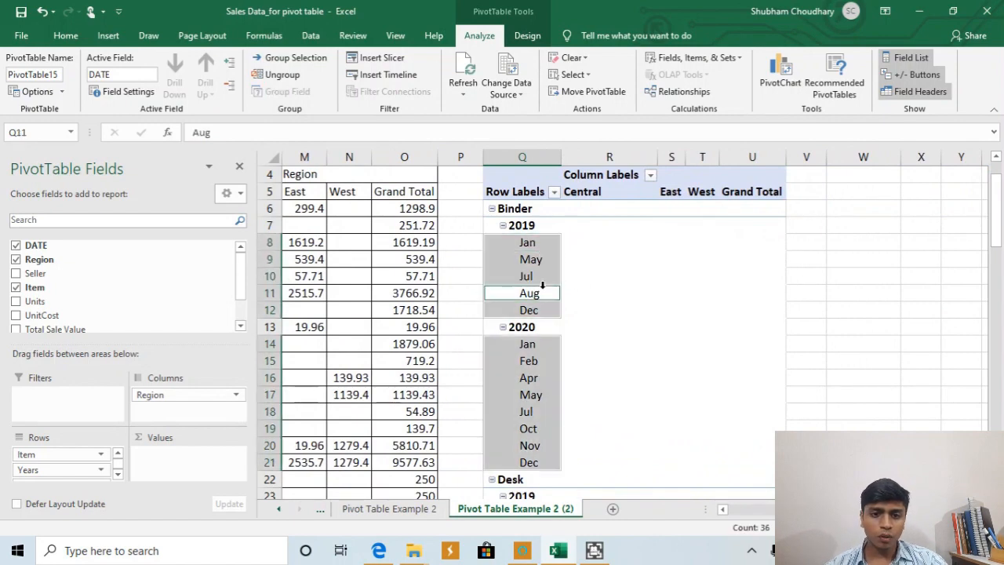
{"action": "left_click", "coordinate": [298, 225]}
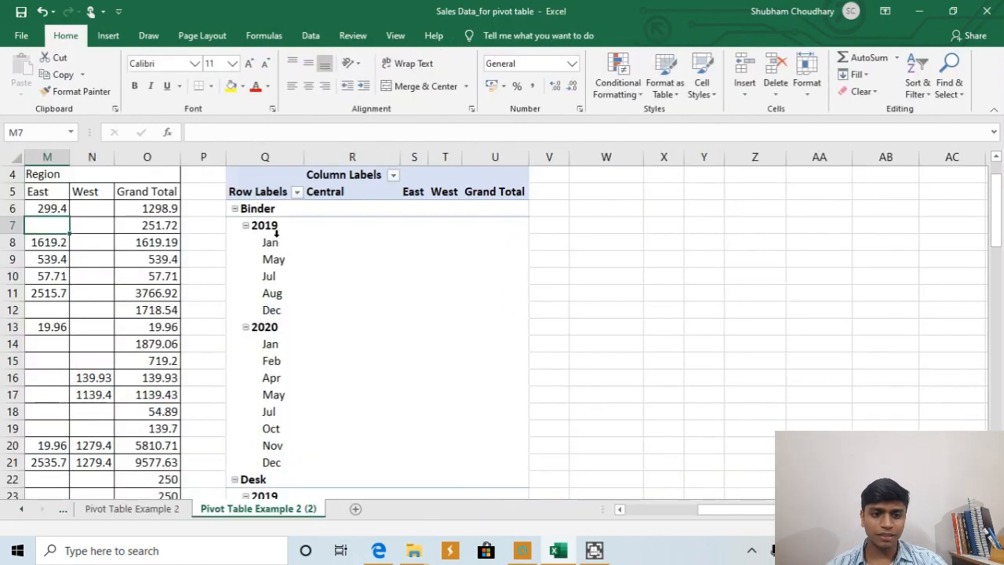
{"action": "scroll", "coordinate": [220, 267], "scroll_direction": "left", "scroll_amount": 1}
{"action": "scroll", "coordinate": [83, 248], "scroll_direction": "left", "scroll_amount": 2}
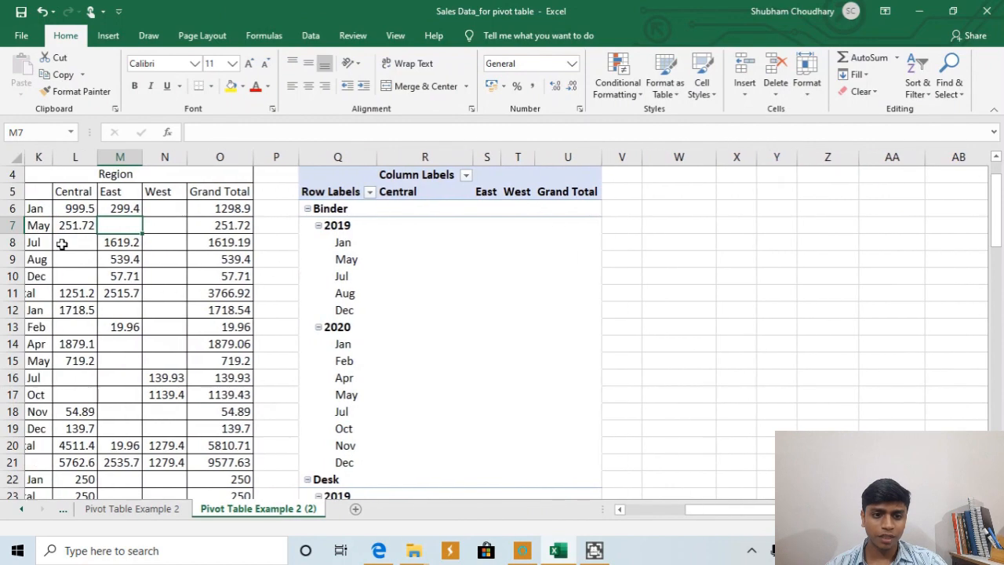
{"action": "left_click_drag", "start_coordinate": [110, 227], "coordinate": [171, 310]}
{"action": "left_click", "coordinate": [291, 310]}
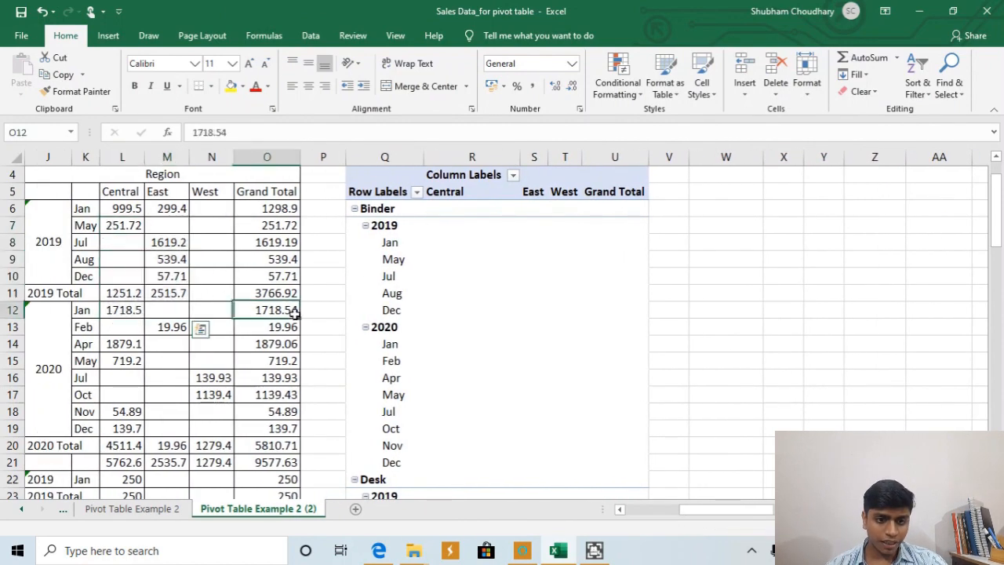
Step: Add the Total Sale Value field to the pivot table's values
{"action": "left_click", "coordinate": [534, 260]}
{"action": "left_click", "coordinate": [240, 324]}
{"action": "left_click", "coordinate": [240, 324]}
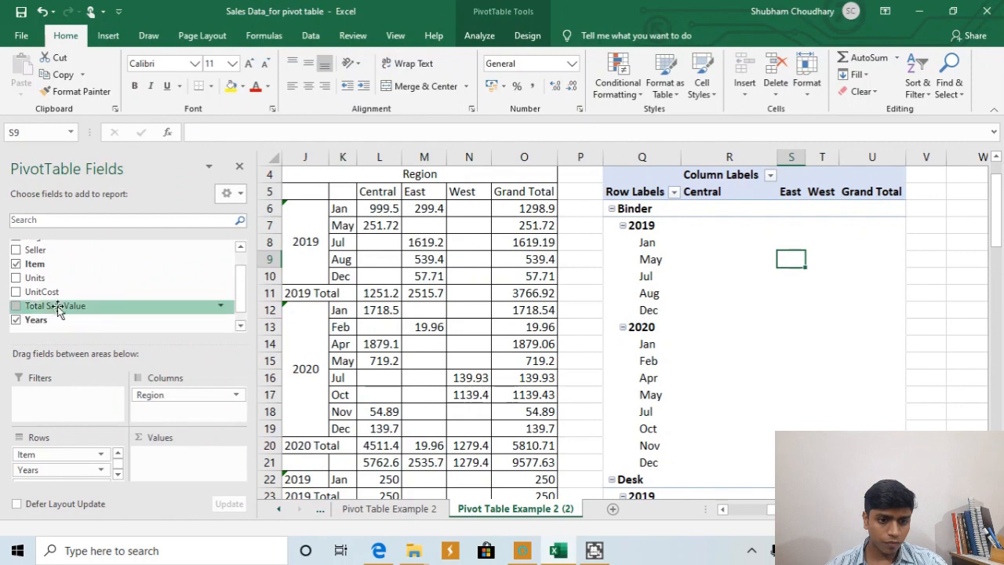
{"action": "left_click", "coordinate": [15, 307]}
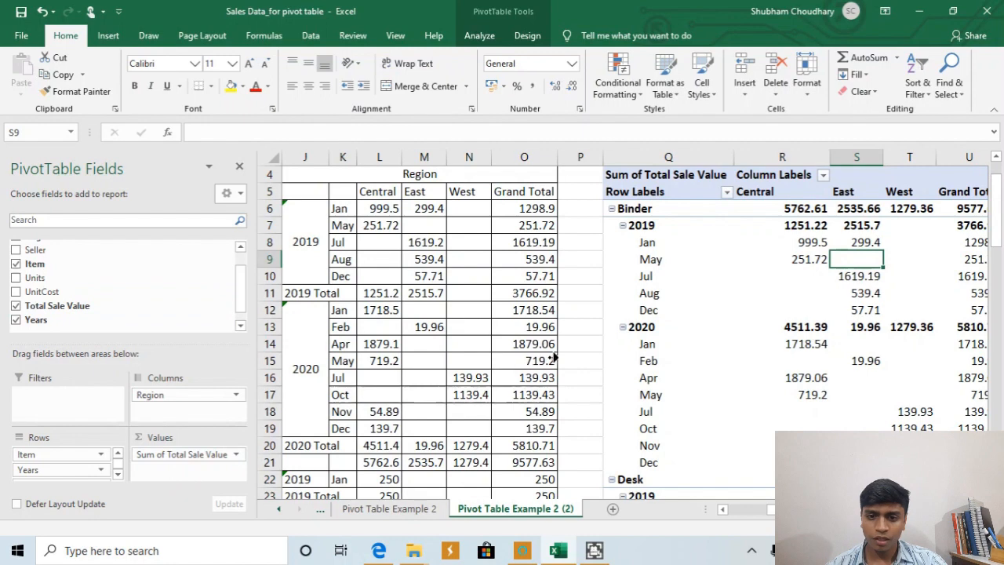
Step: Compare the pivot's sales values and layout with the reference report beside it
{"action": "scroll", "coordinate": [545, 354], "scroll_direction": "right", "scroll_amount": 5}
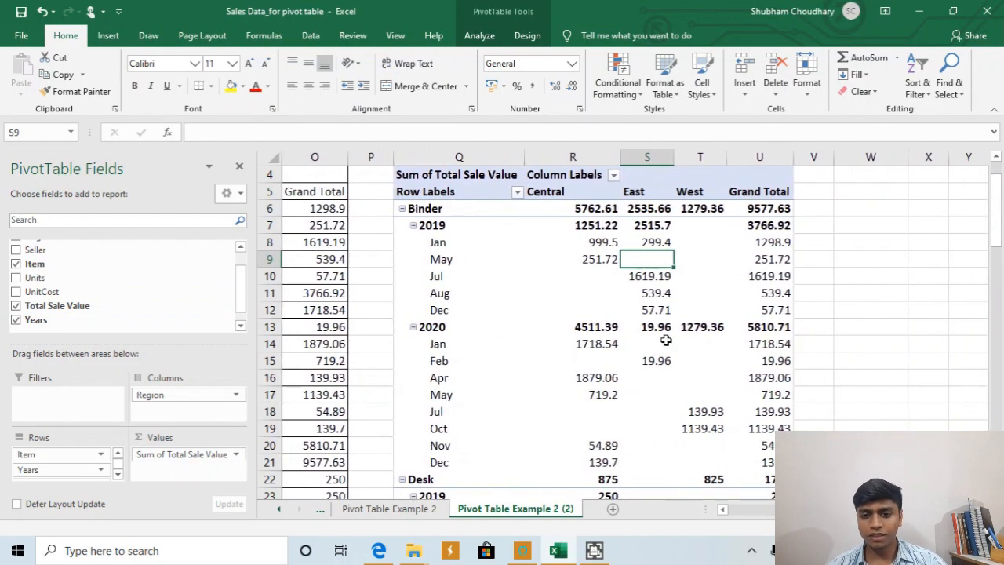
{"action": "left_click", "coordinate": [572, 277]}
{"action": "scroll", "coordinate": [574, 282], "scroll_direction": "up", "scroll_amount": 1}
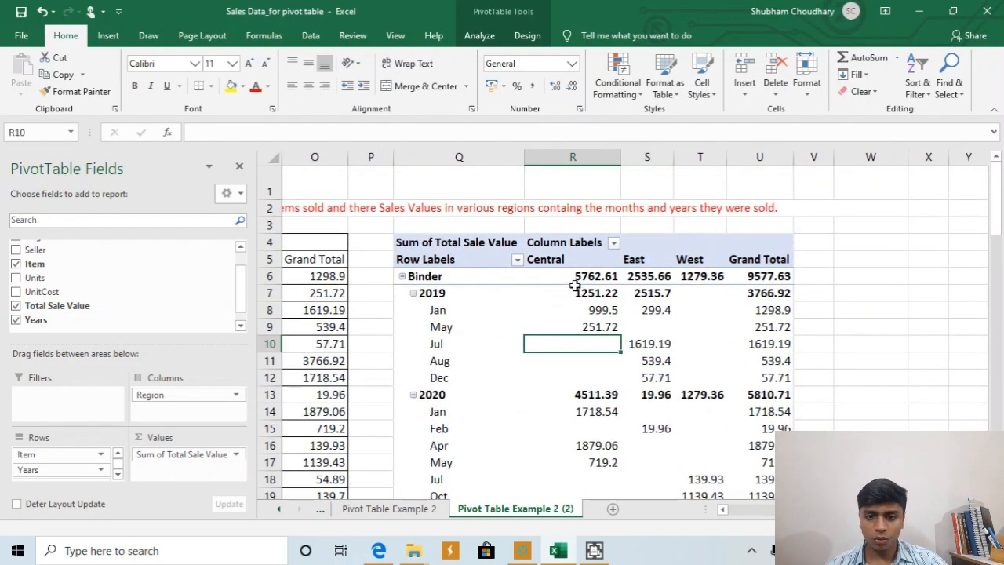
{"action": "scroll", "coordinate": [529, 338], "scroll_direction": "left", "scroll_amount": 3}
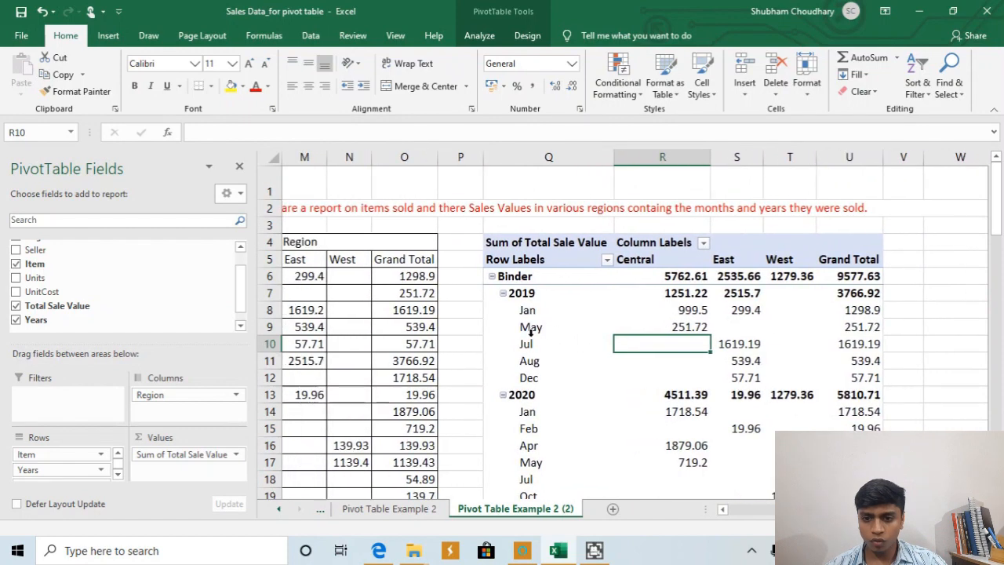
{"action": "scroll", "coordinate": [632, 329], "scroll_direction": "left", "scroll_amount": 2}
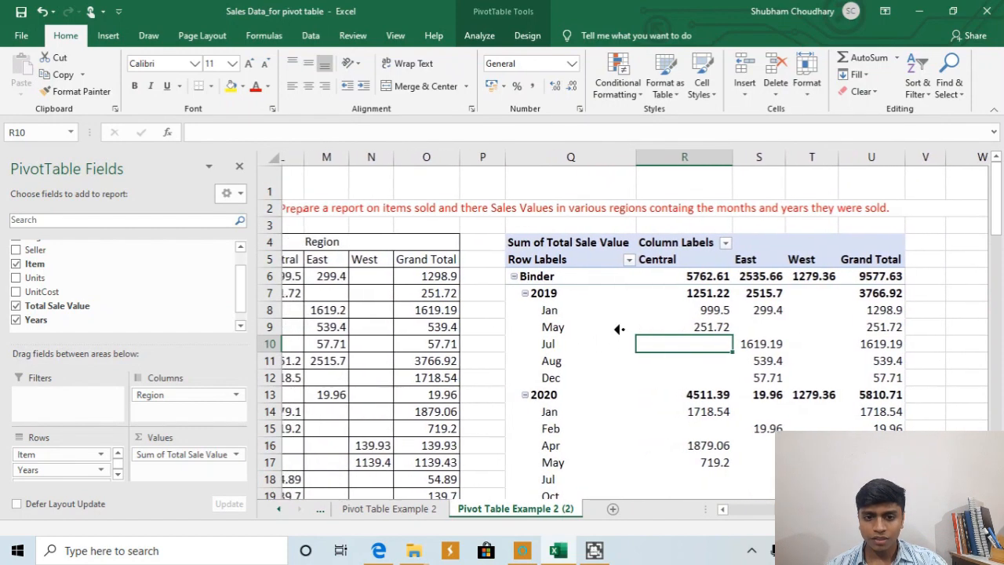
{"action": "scroll", "coordinate": [584, 335], "scroll_direction": "left", "scroll_amount": 3}
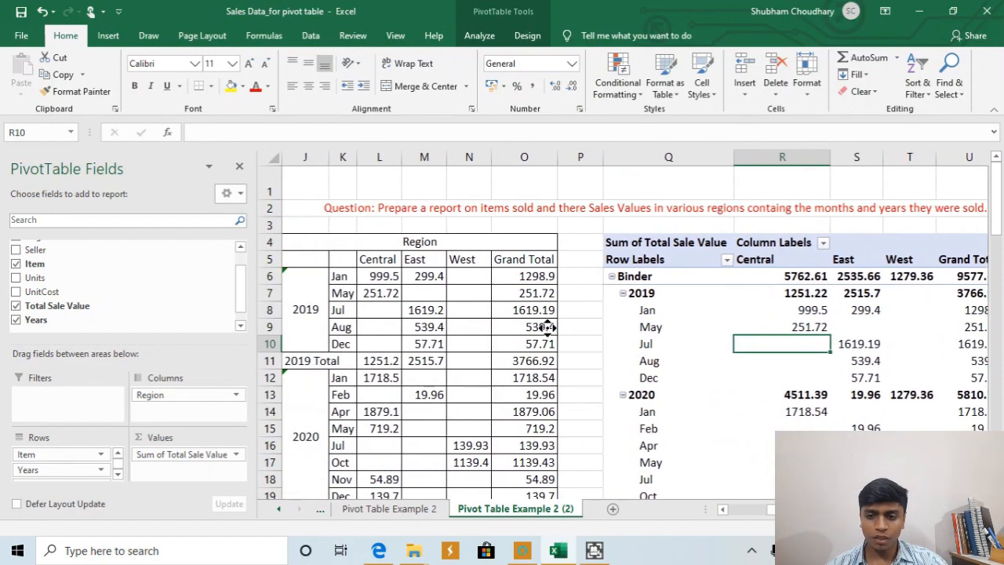
{"action": "scroll", "coordinate": [605, 326], "scroll_direction": "right", "scroll_amount": 4}
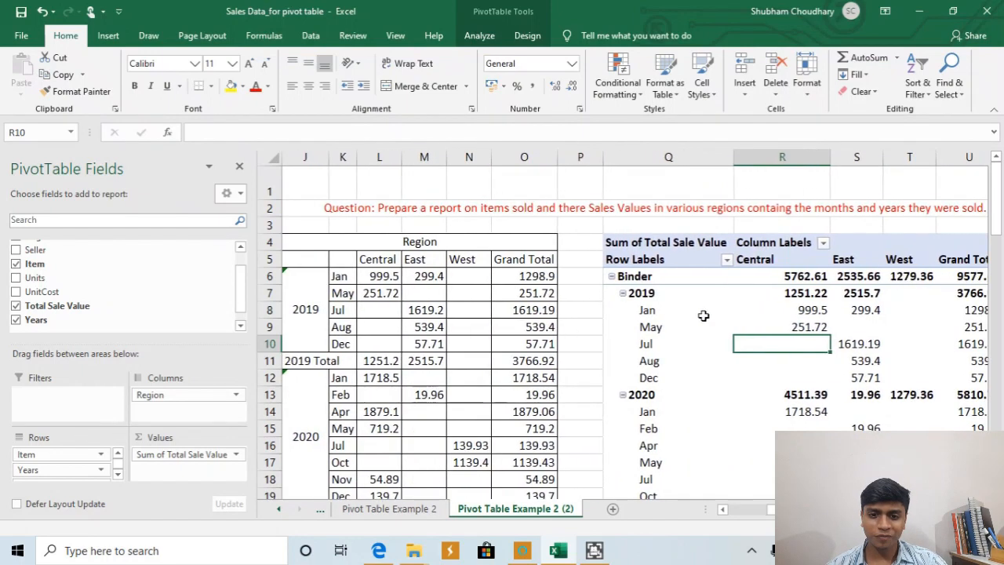
{"action": "scroll", "coordinate": [764, 349], "scroll_direction": "right", "scroll_amount": 4}
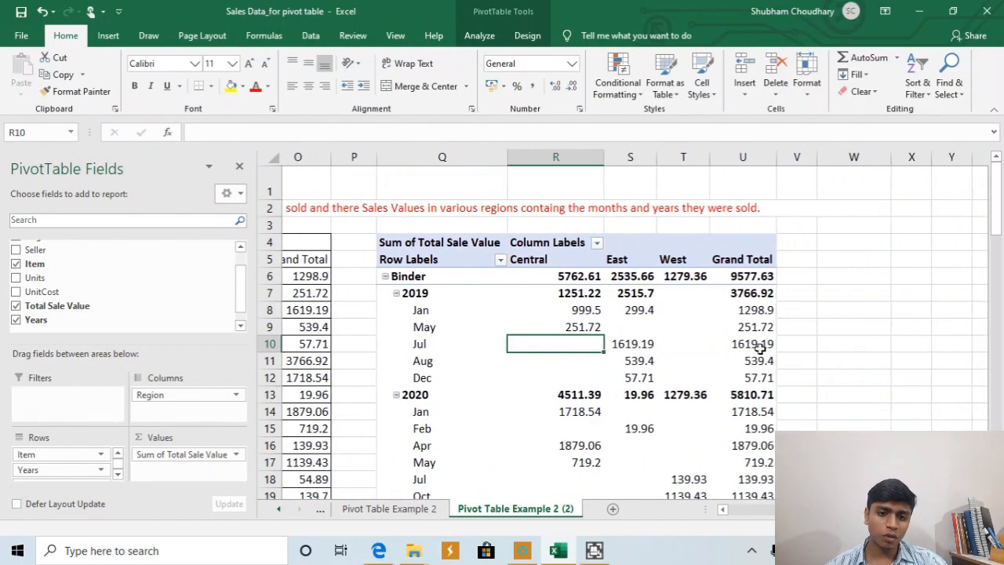
Step: Examine how the item, year and month labels are stacked in the pivot's single row-label column
{"action": "left_click_drag", "start_coordinate": [378, 309], "coordinate": [366, 382]}
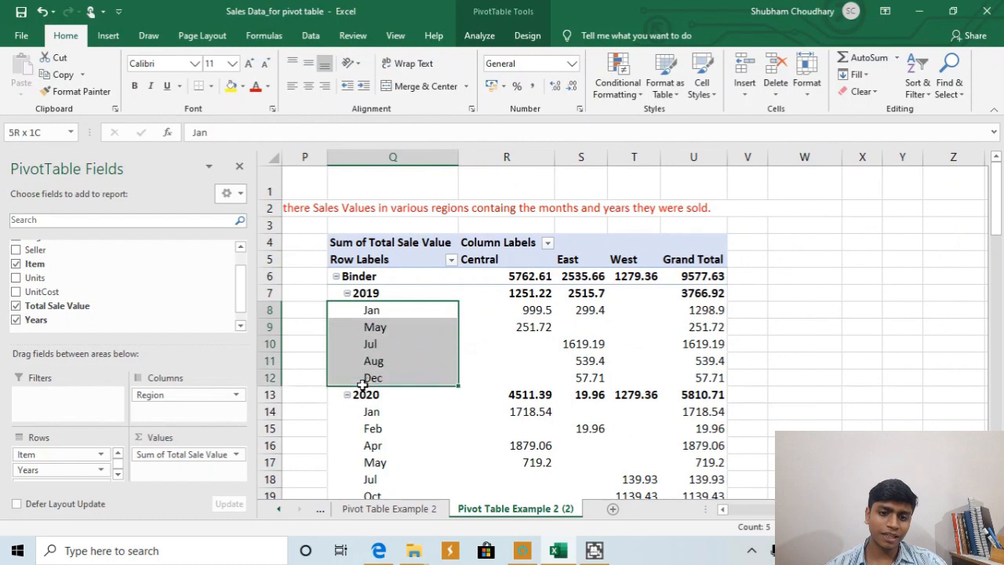
{"action": "left_click_drag", "start_coordinate": [367, 278], "coordinate": [359, 400]}
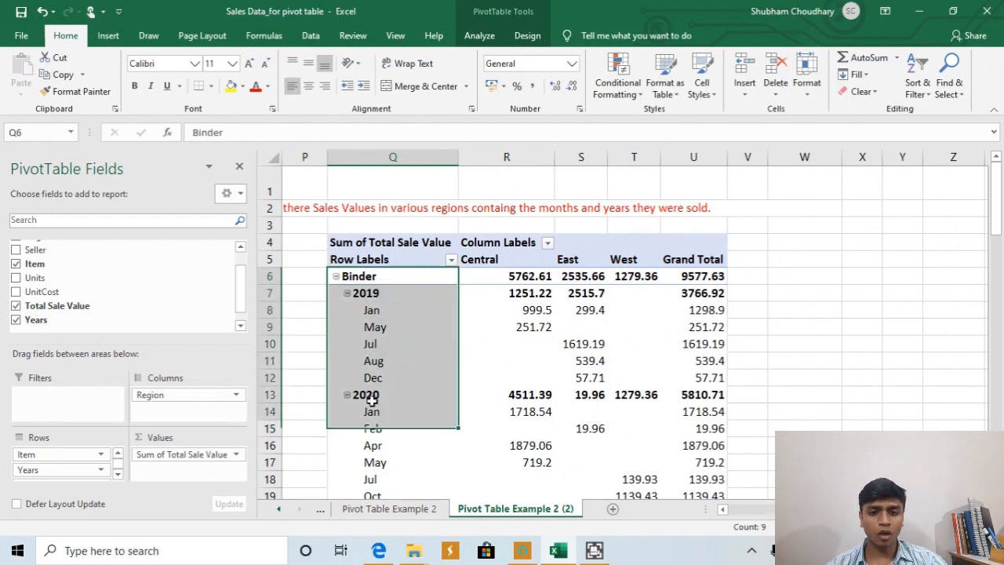
{"action": "left_click", "coordinate": [388, 345]}
{"action": "left_click_drag", "start_coordinate": [413, 276], "coordinate": [399, 387]}
{"action": "left_click", "coordinate": [411, 309]}
{"action": "left_click", "coordinate": [420, 278]}
Step: Change the pivot table's report layout to Tabular Form
{"action": "left_click", "coordinate": [480, 309]}
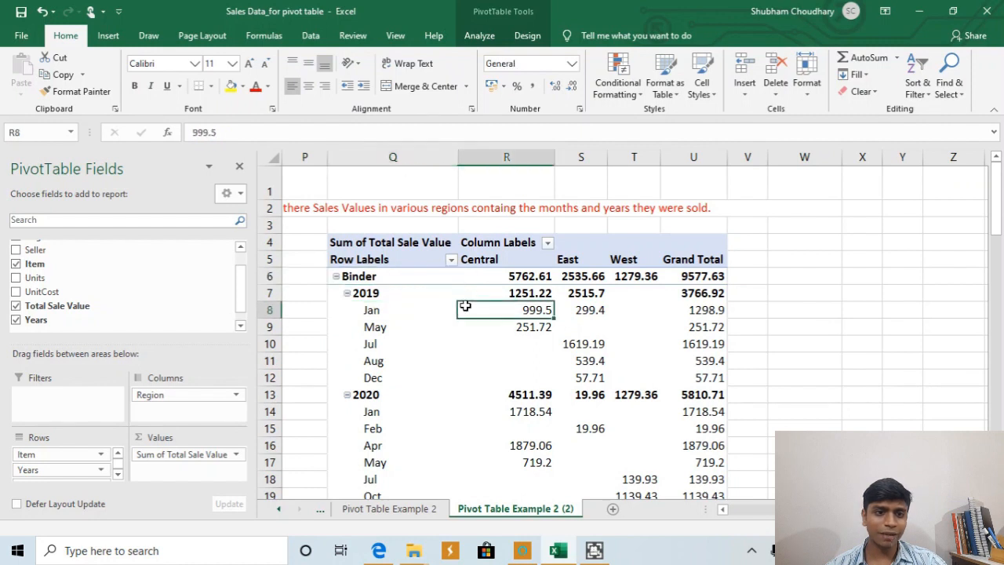
{"action": "left_click", "coordinate": [527, 35]}
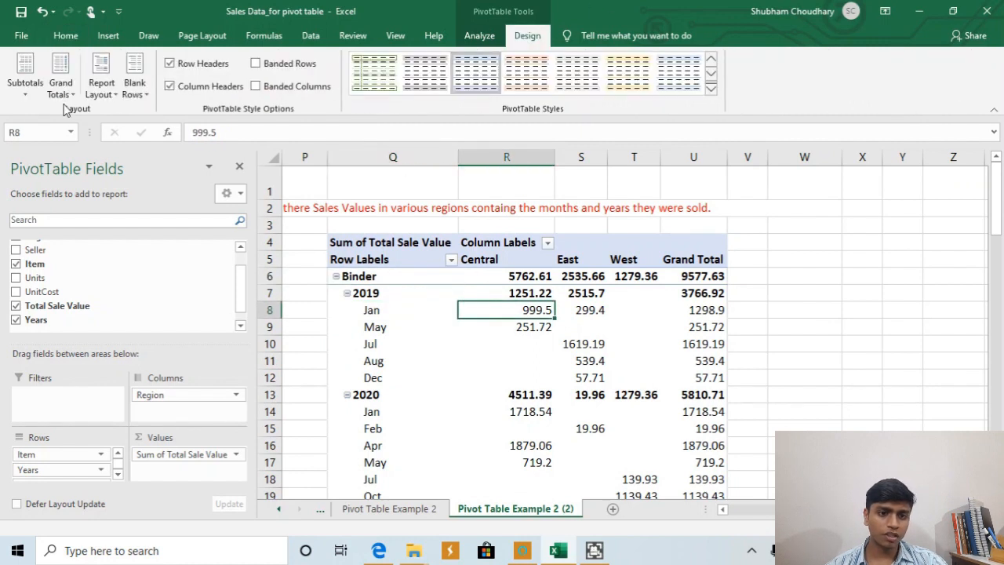
{"action": "left_click", "coordinate": [101, 85]}
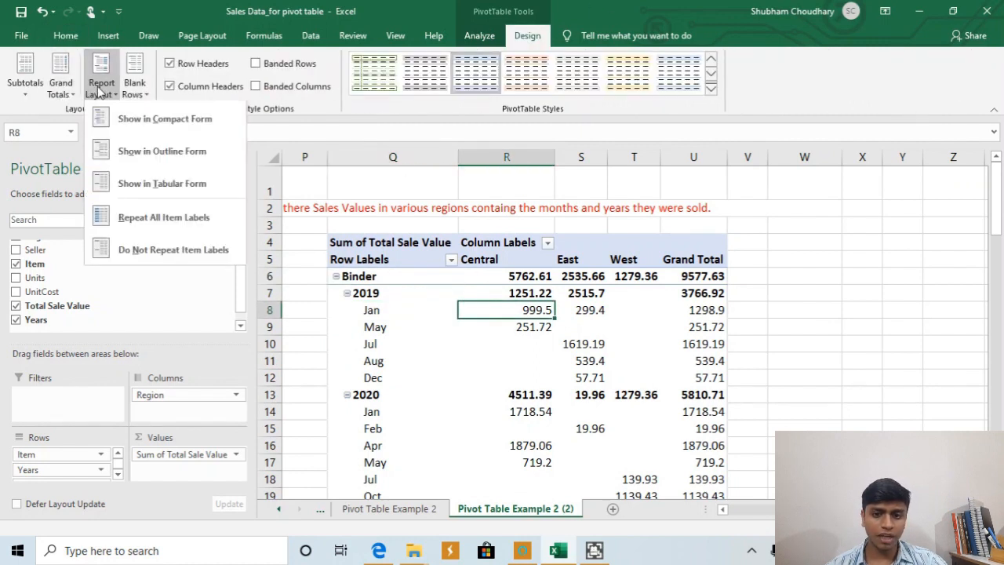
{"action": "left_click", "coordinate": [187, 186]}
Step: Check the Item and Years columns of the tabular pivot layout against the reference report
{"action": "left_click", "coordinate": [410, 292]}
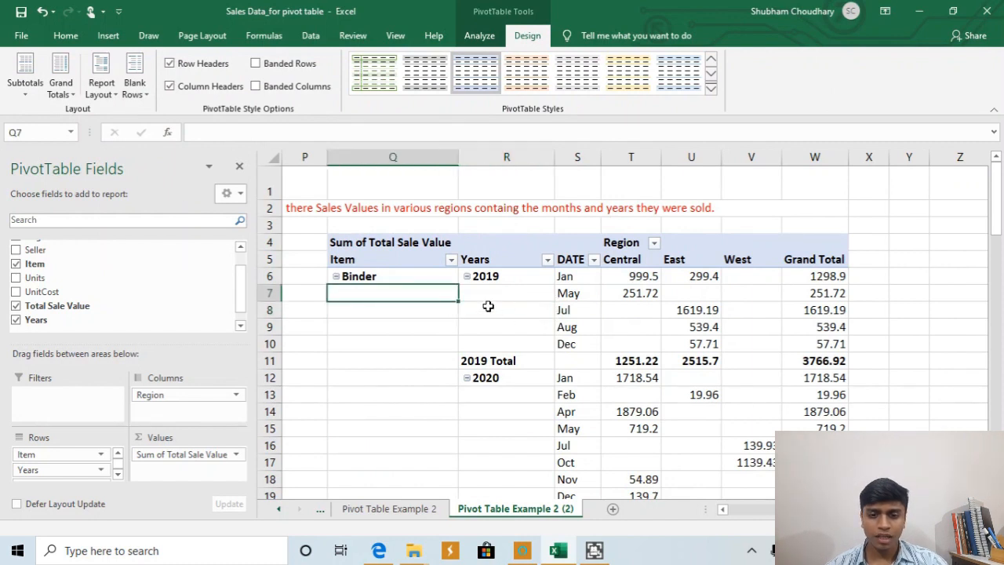
{"action": "left_click", "coordinate": [510, 290]}
{"action": "left_click", "coordinate": [513, 278]}
{"action": "left_click", "coordinate": [514, 333]}
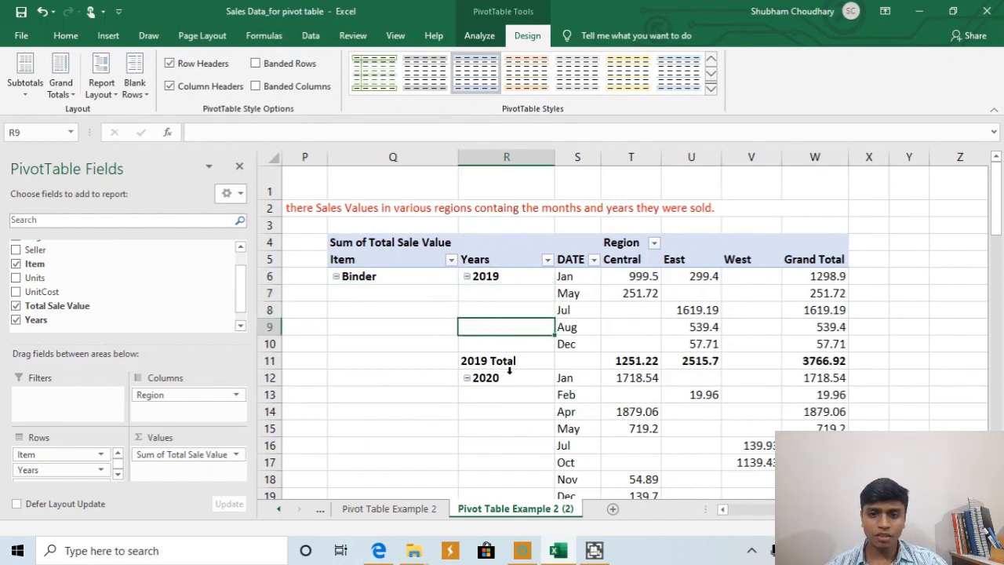
{"action": "left_click", "coordinate": [518, 278]}
{"action": "scroll", "coordinate": [524, 325], "scroll_direction": "left", "scroll_amount": 5}
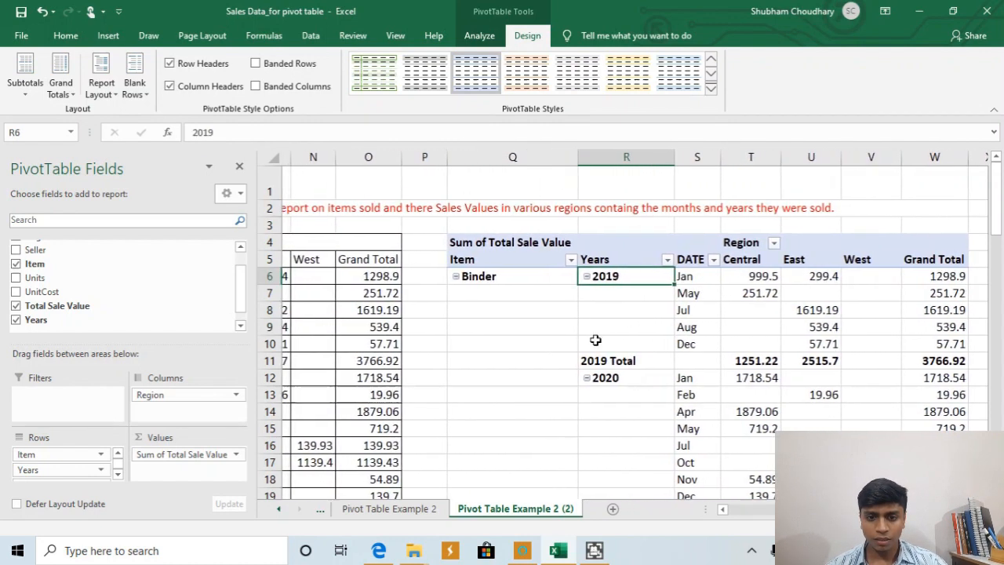
Step: Compare the tabular pivot's item, year, month and region columns with the reference report beside it
{"action": "scroll", "coordinate": [592, 341], "scroll_direction": "left", "scroll_amount": 4}
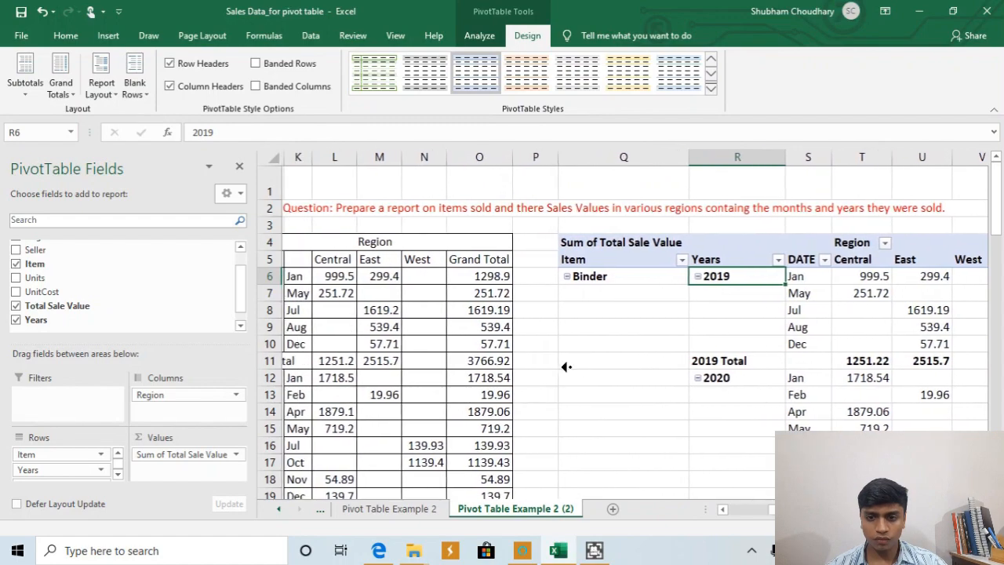
{"action": "scroll", "coordinate": [566, 366], "scroll_direction": "left", "scroll_amount": 1}
{"action": "scroll", "coordinate": [609, 321], "scroll_direction": "down", "scroll_amount": 2, "text": "ctrl"}
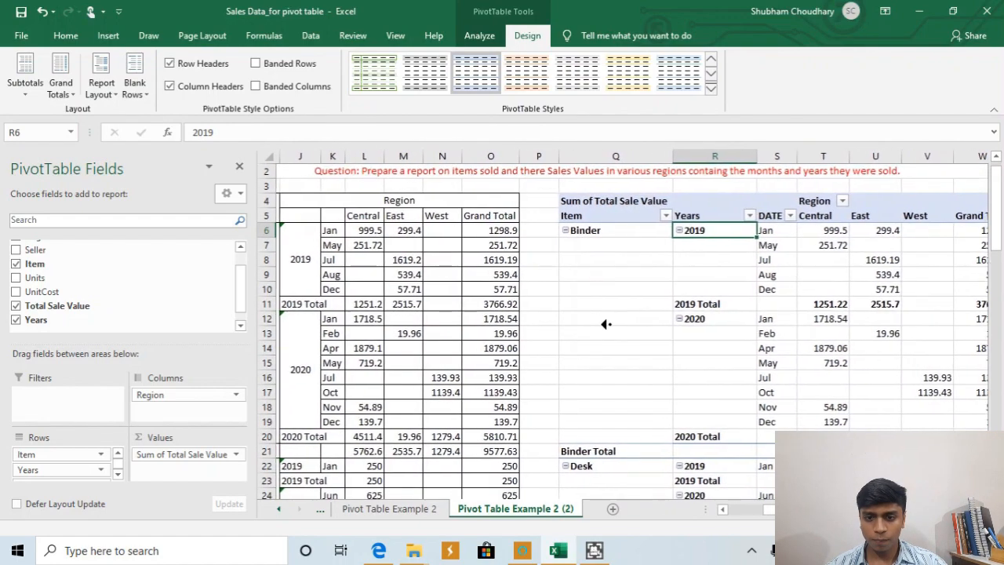
{"action": "scroll", "coordinate": [596, 330], "scroll_direction": "left", "scroll_amount": 3}
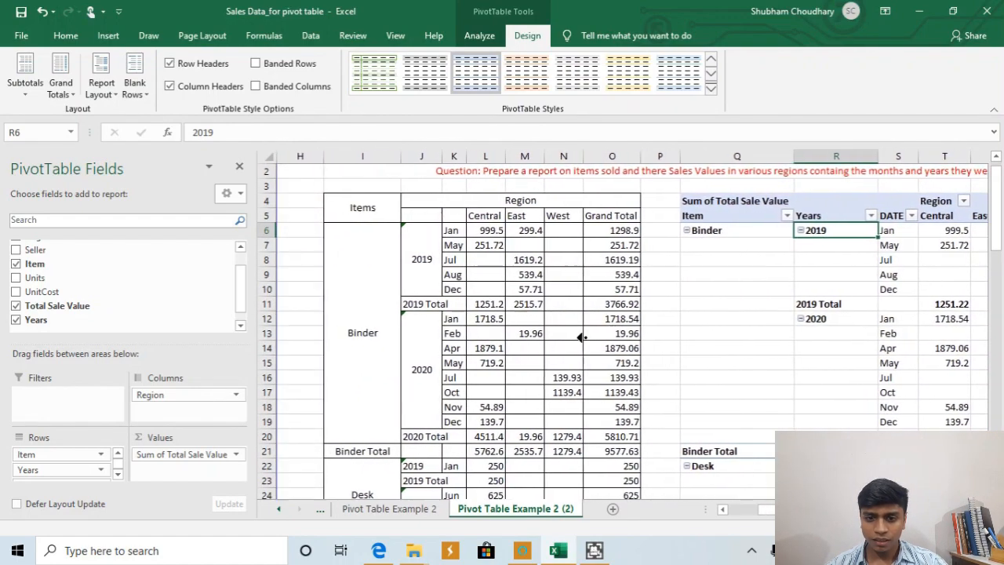
{"action": "scroll", "coordinate": [584, 338], "scroll_direction": "left", "scroll_amount": 1}
{"action": "scroll", "coordinate": [596, 338], "scroll_direction": "right", "scroll_amount": 1}
{"action": "left_click", "coordinate": [612, 334]}
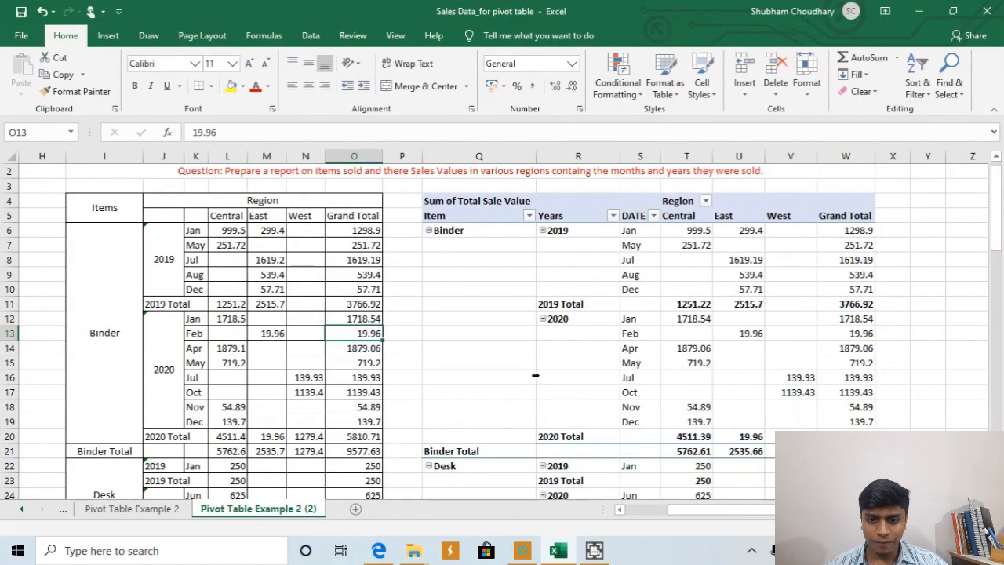
{"action": "scroll", "coordinate": [656, 294], "scroll_direction": "down", "scroll_amount": 1}
{"action": "scroll", "coordinate": [656, 288], "scroll_direction": "up", "scroll_amount": 1}
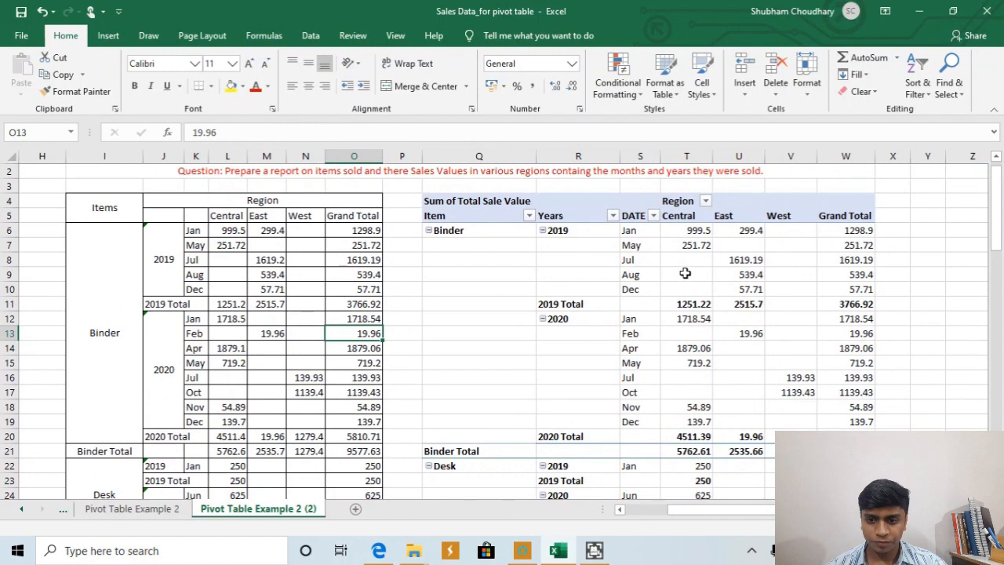
{"action": "left_click", "coordinate": [739, 259]}
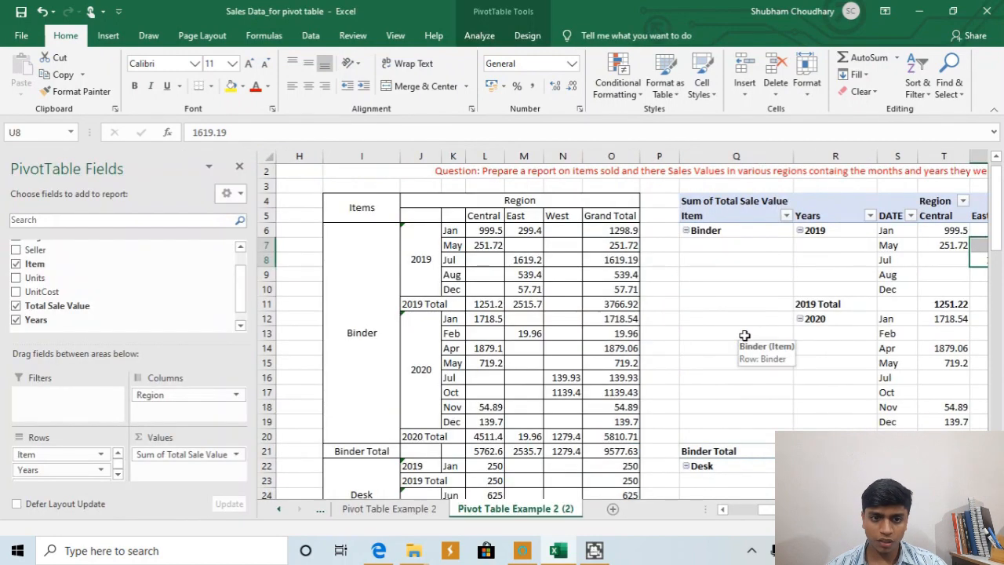
{"action": "scroll", "coordinate": [838, 346], "scroll_direction": "right", "scroll_amount": 1}
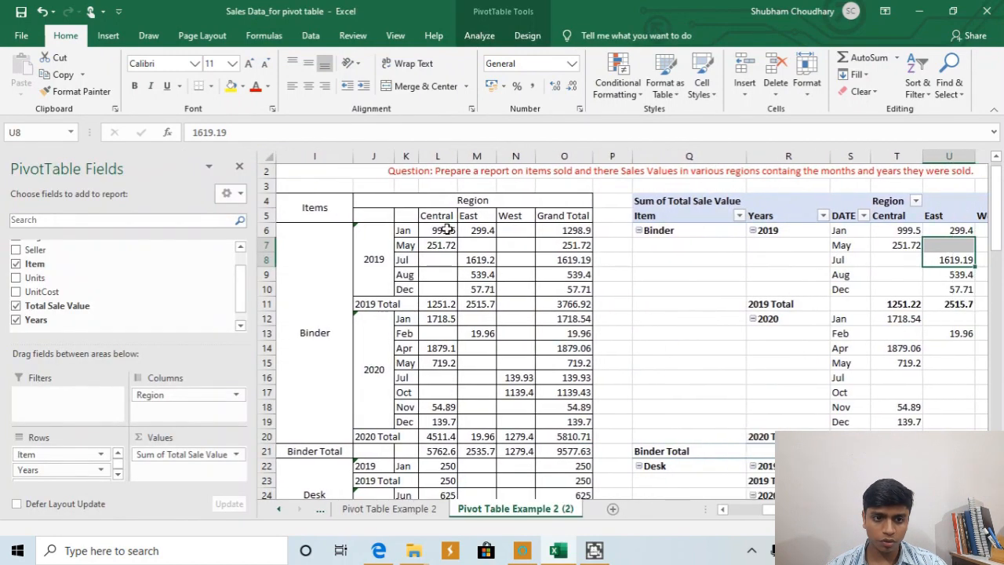
Step: Close the PivotTable Fields pane and select a cell in the pivot's Years column
{"action": "left_click", "coordinate": [239, 166]}
{"action": "left_click", "coordinate": [397, 251]}
{"action": "left_click", "coordinate": [506, 271]}
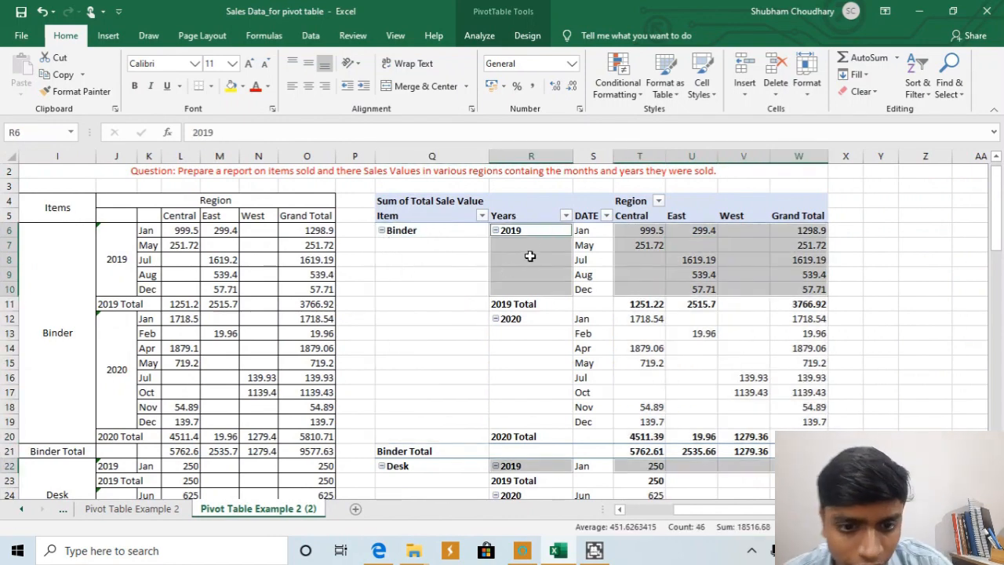
{"action": "left_click", "coordinate": [529, 249]}
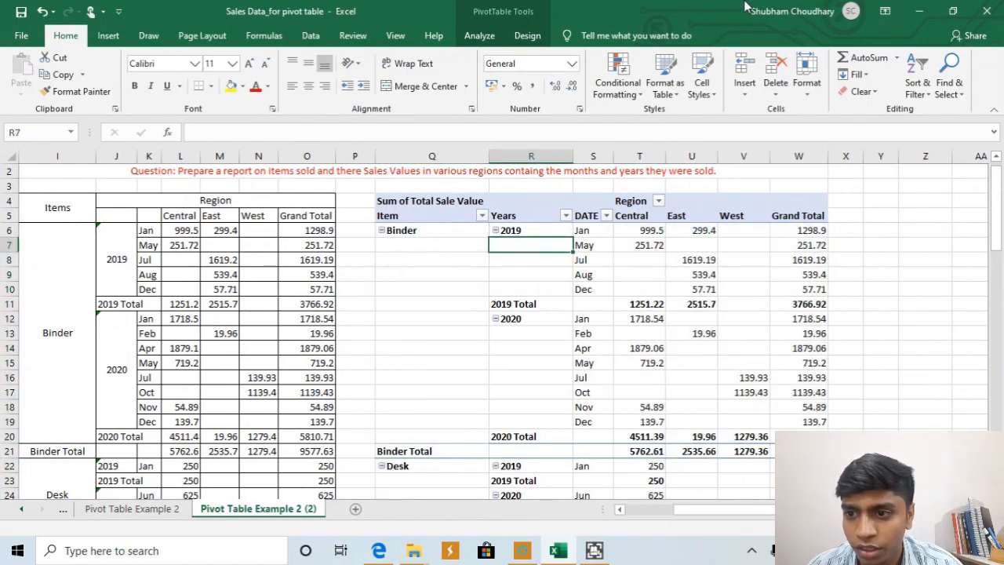
Step: Hide the pivot table's +/- expand buttons and its field headers
{"action": "left_click", "coordinate": [479, 36]}
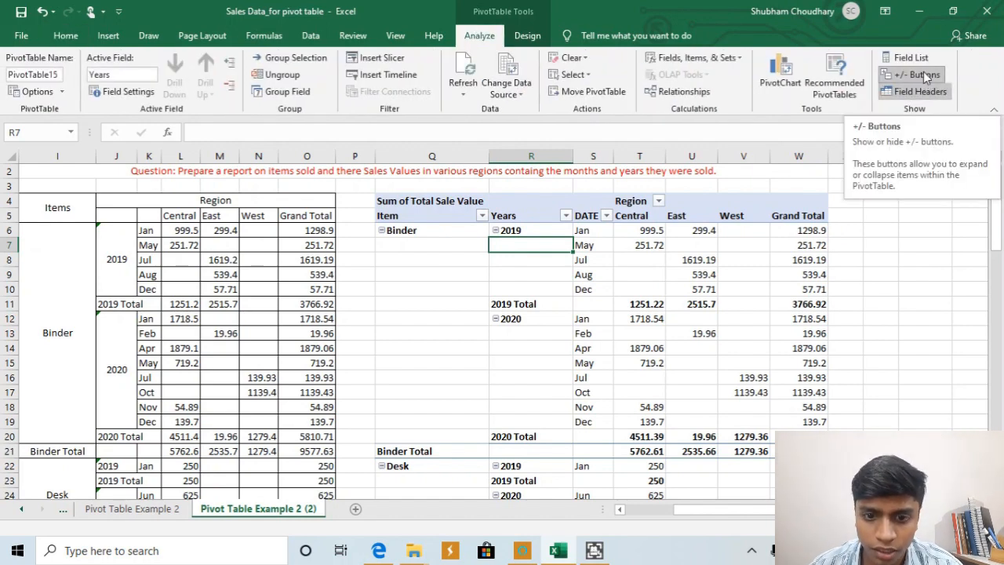
{"action": "left_click", "coordinate": [920, 74]}
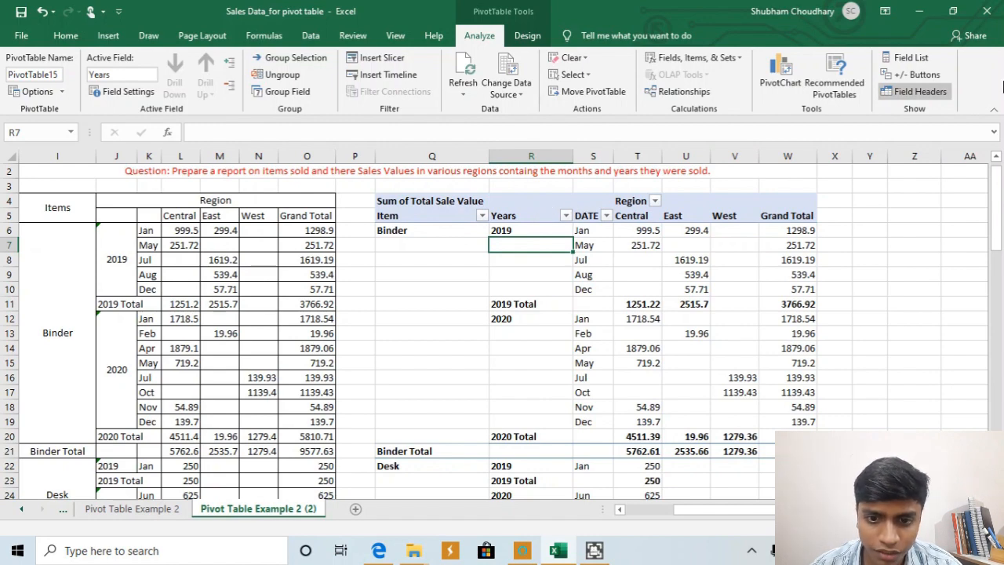
{"action": "left_click", "coordinate": [941, 95]}
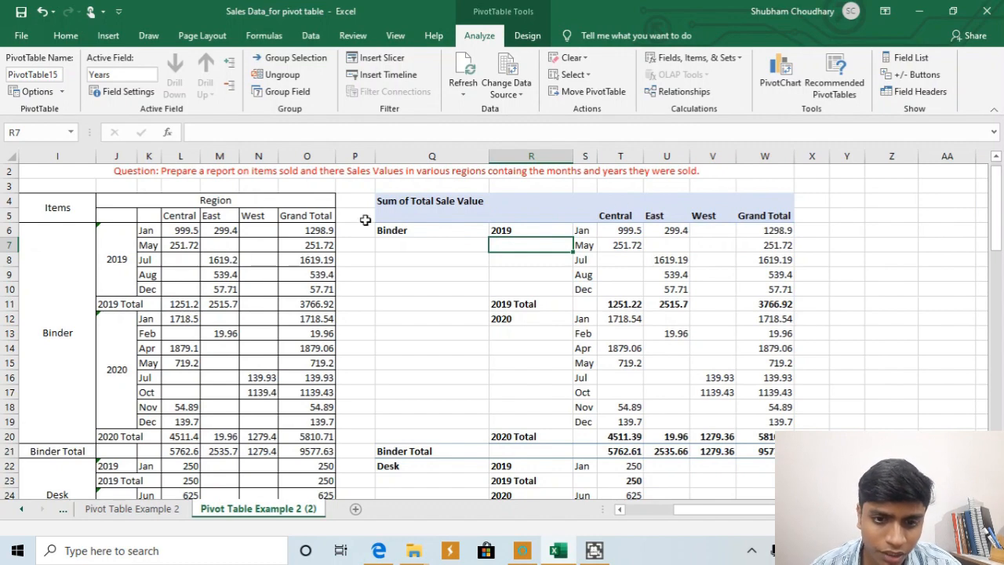
{"action": "left_click", "coordinate": [430, 203]}
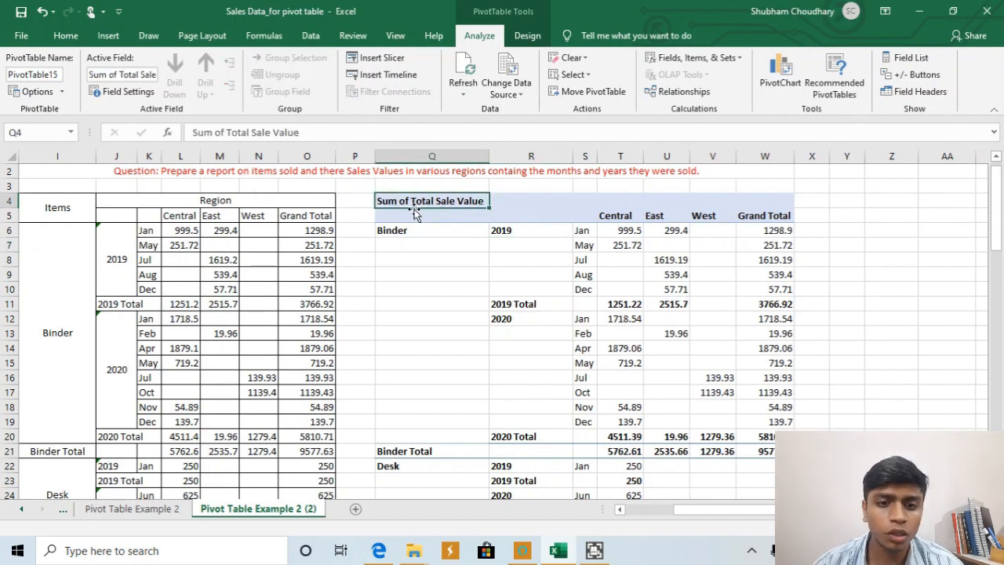
{"action": "right_click", "coordinate": [469, 202]}
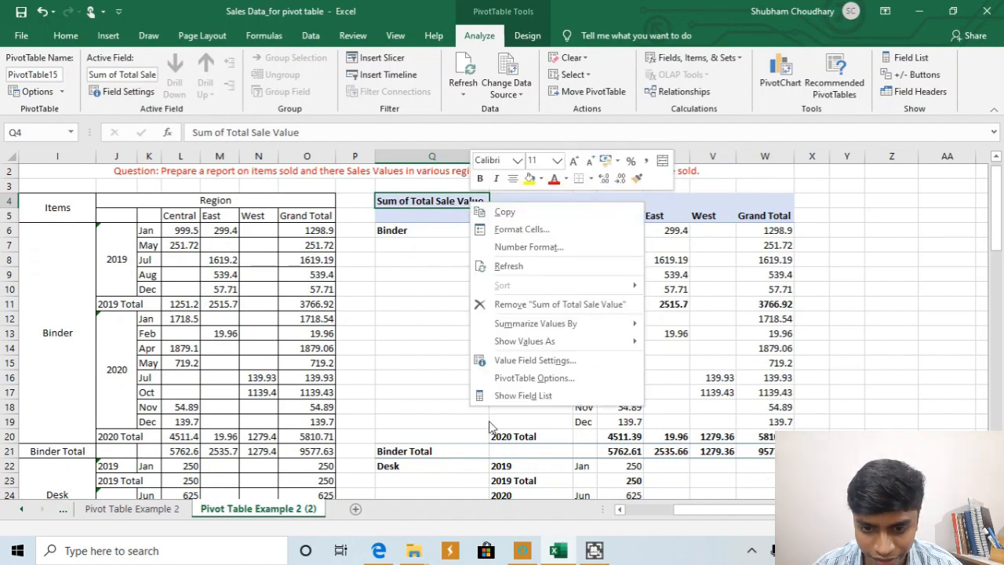
{"action": "left_click", "coordinate": [541, 360]}
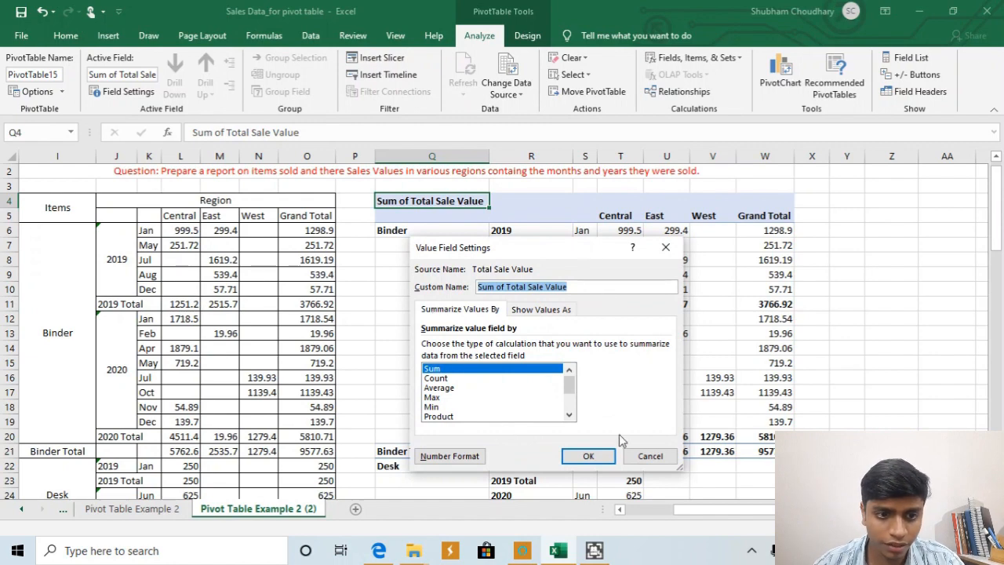
{"action": "left_click", "coordinate": [649, 455]}
{"action": "scroll", "coordinate": [384, 337], "scroll_direction": "left", "scroll_amount": 1}
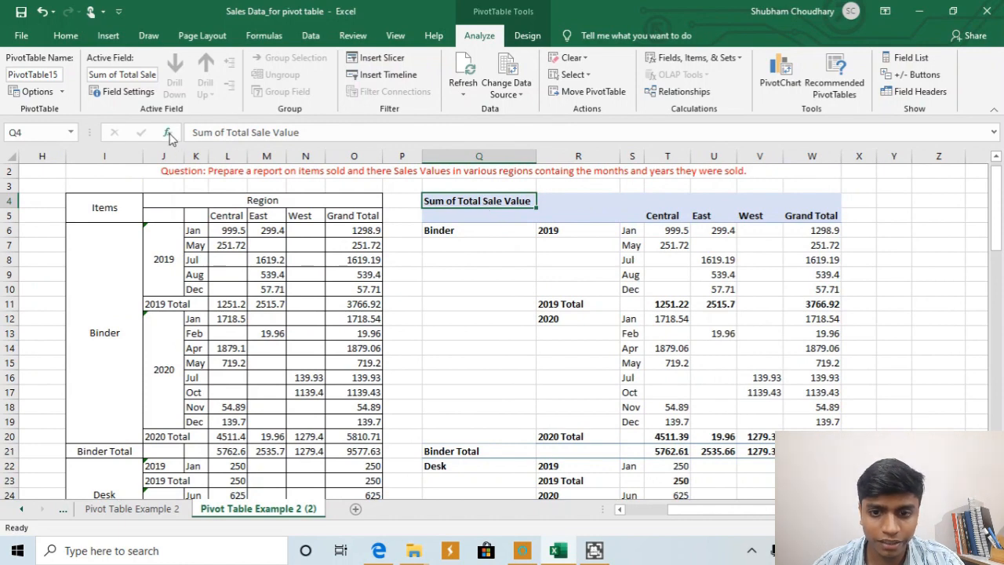
Step: Set the custom name of the Sum of Total Sale Value field to ITEMS
{"action": "right_click", "coordinate": [517, 204]}
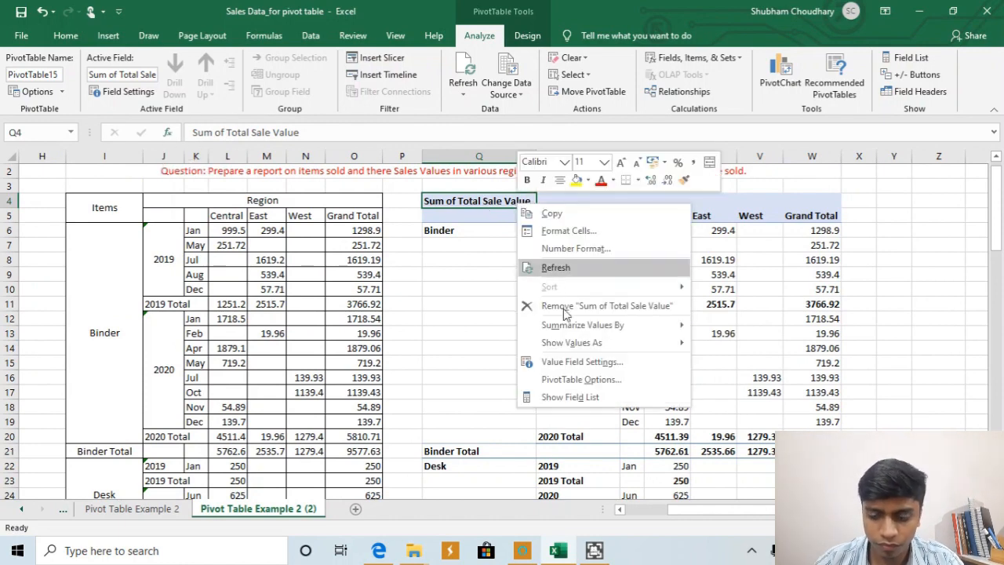
{"action": "left_click", "coordinate": [588, 363]}
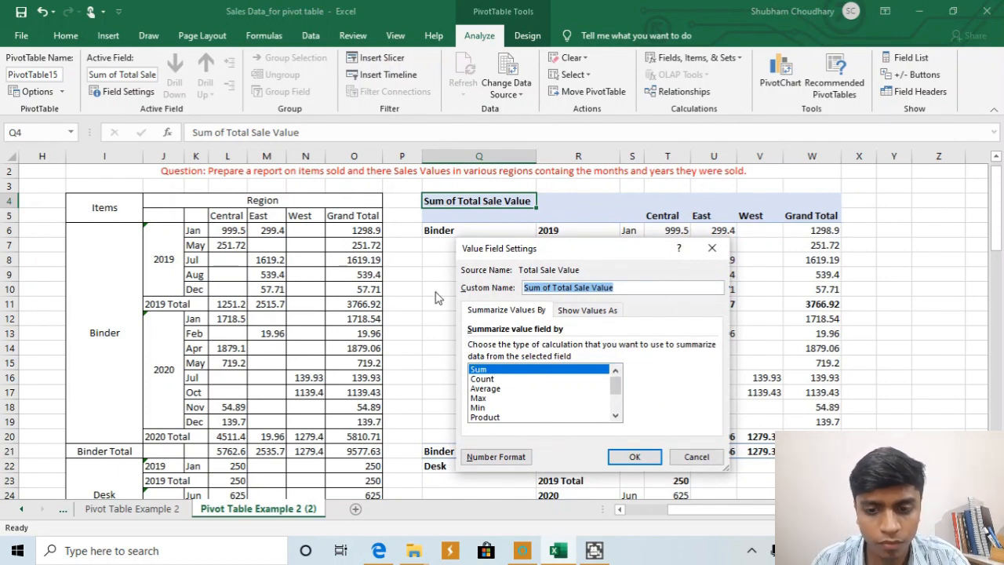
{"action": "key", "text": "BackSpace"}
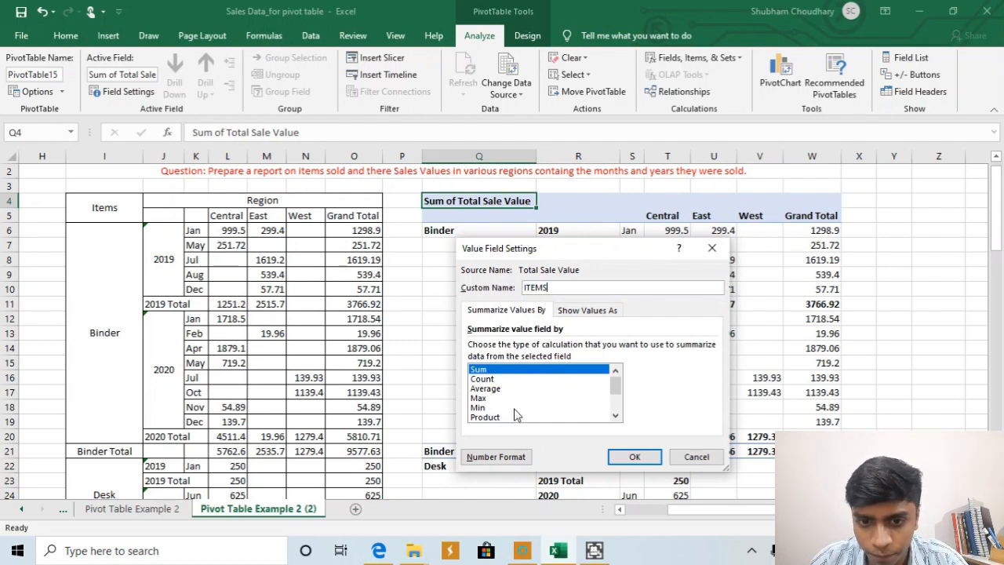
{"action": "left_click", "coordinate": [620, 456]}
{"action": "left_click", "coordinate": [517, 257]}
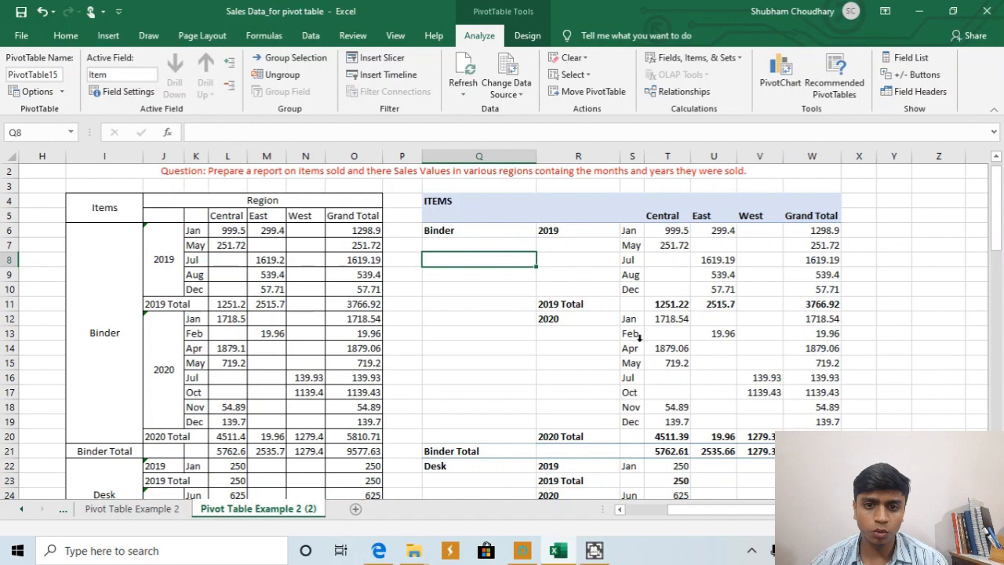
Step: Apply the Medium PivotTable style with black header and grand total bands and light grey label columns, and check it down to the Grand Total row
{"action": "left_click", "coordinate": [633, 296]}
{"action": "left_click", "coordinate": [683, 276]}
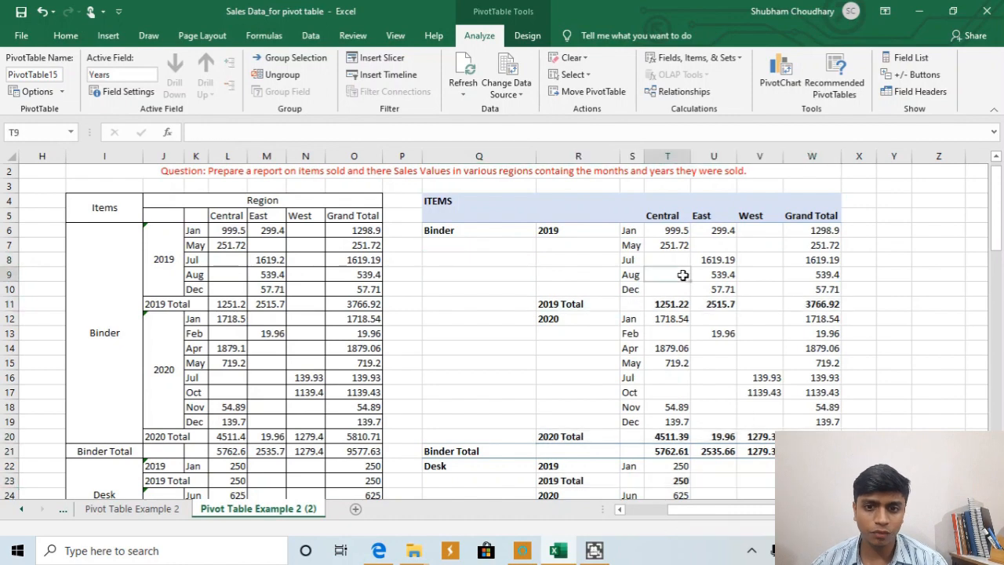
{"action": "left_click", "coordinate": [527, 35]}
{"action": "left_click", "coordinate": [712, 89]}
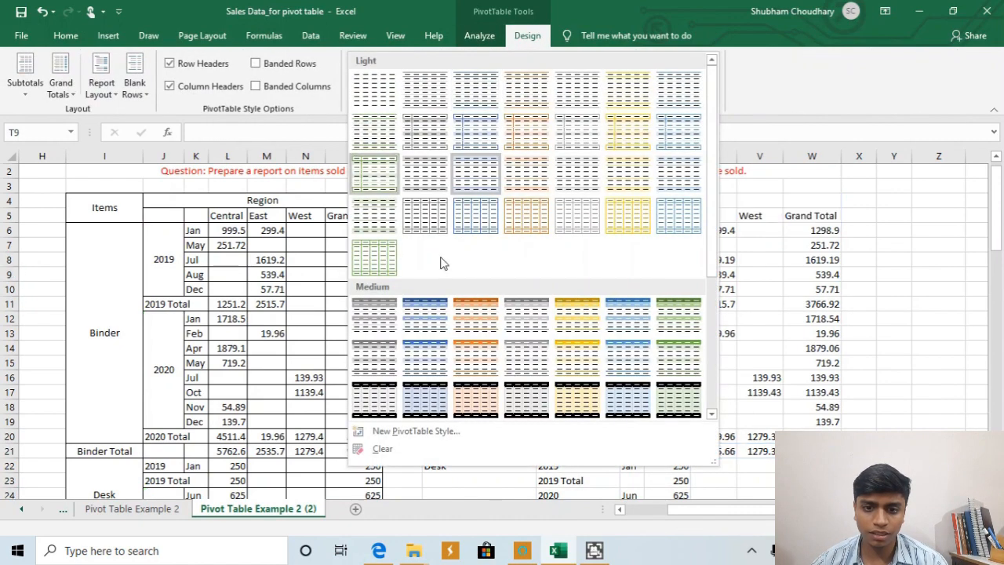
{"action": "left_click", "coordinate": [378, 402]}
{"action": "left_click", "coordinate": [573, 305]}
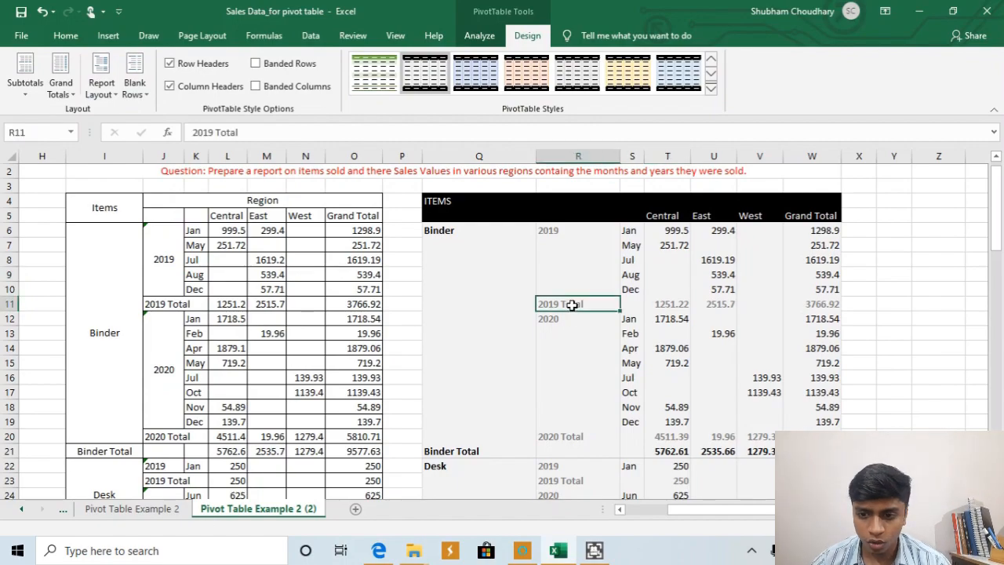
{"action": "scroll", "coordinate": [616, 352], "scroll_direction": "down", "scroll_amount": 8}
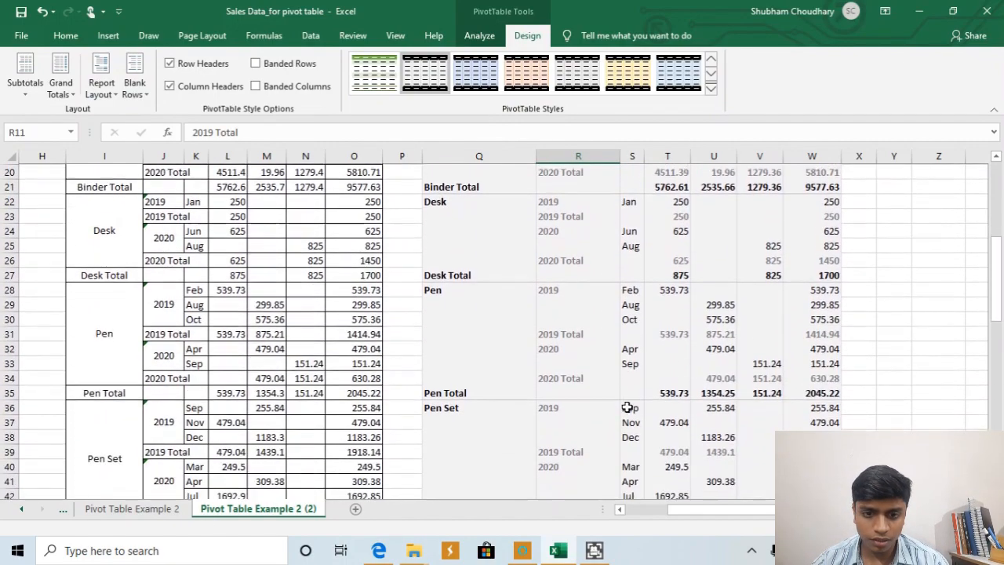
{"action": "scroll", "coordinate": [628, 409], "scroll_direction": "down", "scroll_amount": 3}
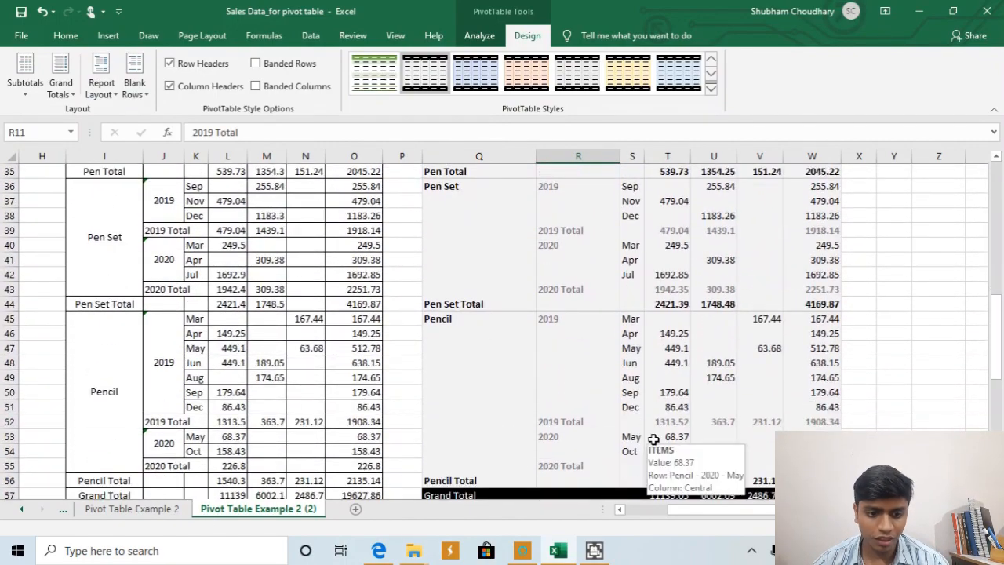
{"action": "scroll", "coordinate": [648, 451], "scroll_direction": "down", "scroll_amount": 2}
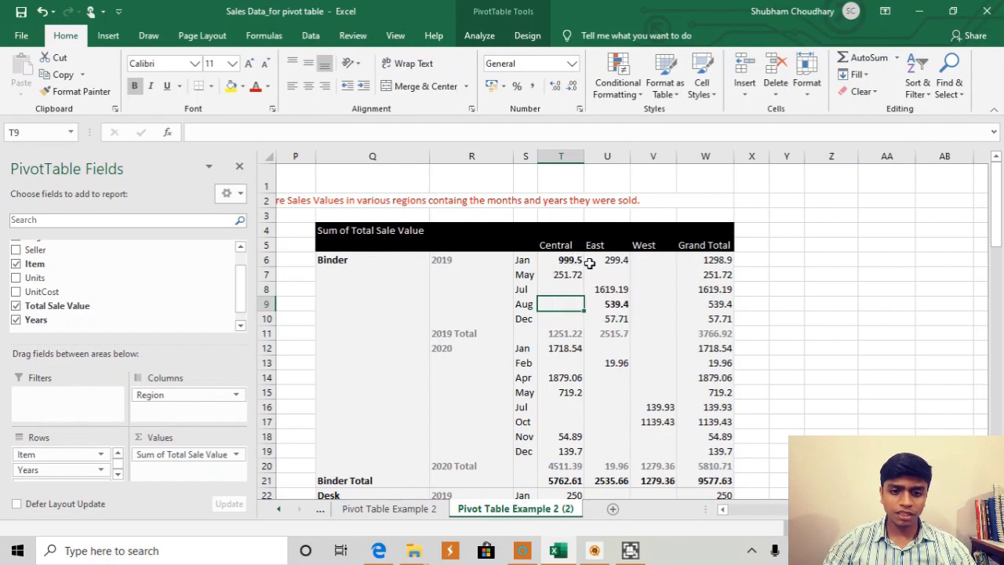
Step: Format all the pivot's value cells, from T6 through the Grand Total in W57, as Currency with the ₹ symbol and 0 decimal places
{"action": "scroll", "coordinate": [604, 295], "scroll_direction": "down", "scroll_amount": 1}
{"action": "left_click_drag", "start_coordinate": [560, 202], "coordinate": [690, 327]}
{"action": "scroll", "coordinate": [690, 326], "scroll_direction": "down", "scroll_amount": 2}
{"action": "scroll", "coordinate": [689, 326], "scroll_direction": "down", "scroll_amount": 3}
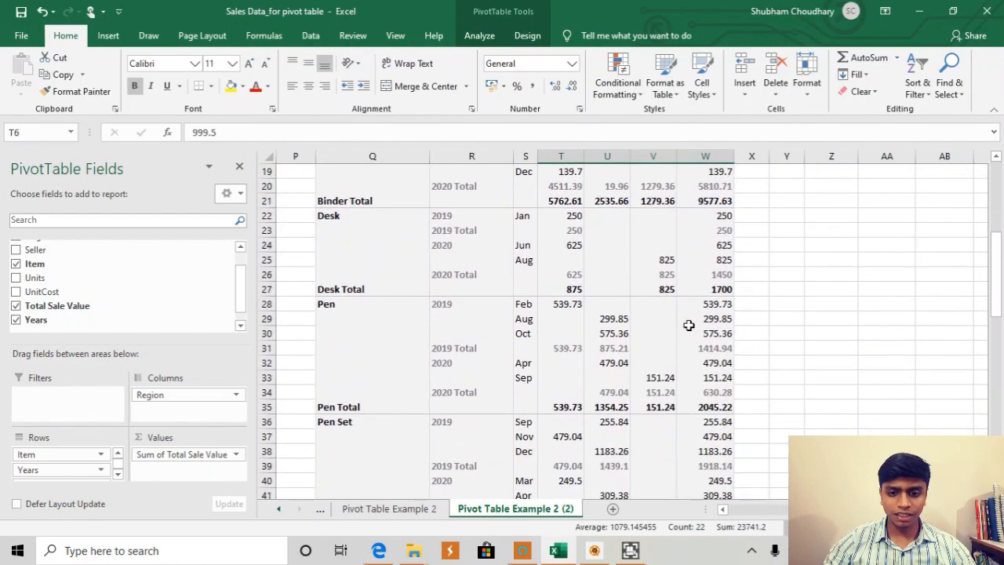
{"action": "scroll", "coordinate": [689, 327], "scroll_direction": "up", "scroll_amount": 2}
{"action": "scroll", "coordinate": [690, 330], "scroll_direction": "down", "scroll_amount": 8}
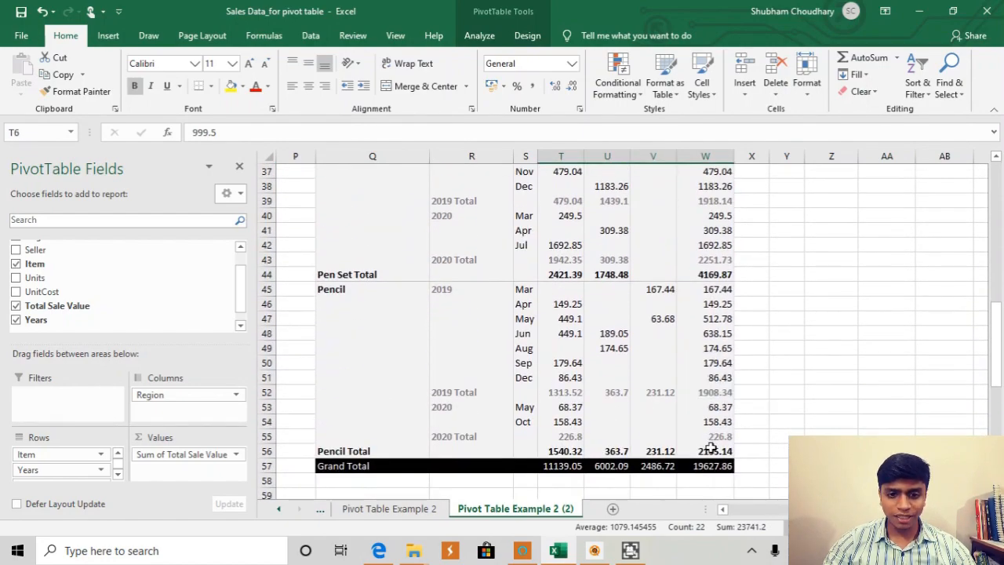
{"action": "scroll", "coordinate": [706, 423], "scroll_direction": "up", "scroll_amount": 6}
{"action": "scroll", "coordinate": [672, 302], "scroll_direction": "down", "scroll_amount": 4}
{"action": "scroll", "coordinate": [672, 303], "scroll_direction": "up", "scroll_amount": 7}
{"action": "scroll", "coordinate": [672, 302], "scroll_direction": "up", "scroll_amount": 3}
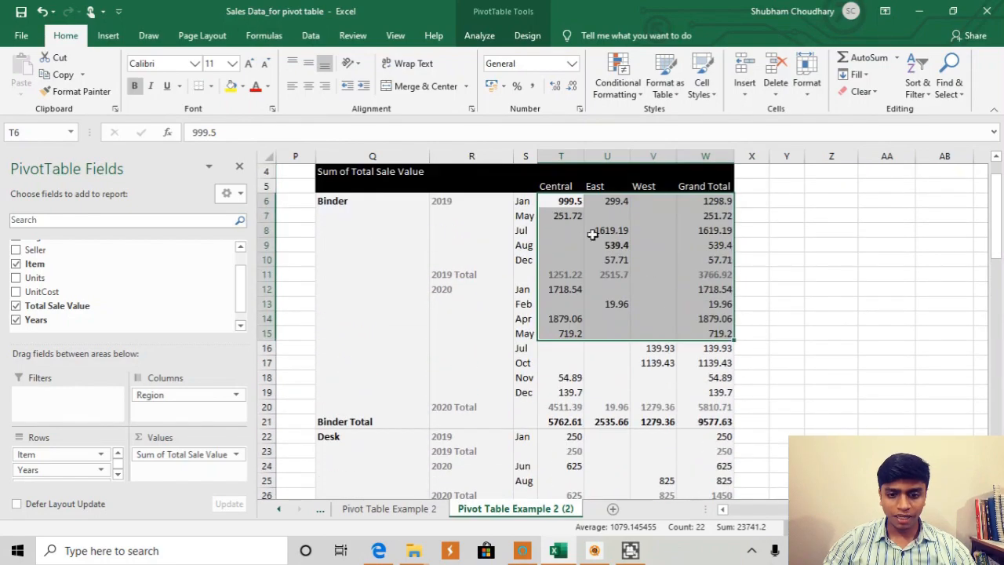
{"action": "scroll", "coordinate": [663, 403], "scroll_direction": "down", "scroll_amount": 13}
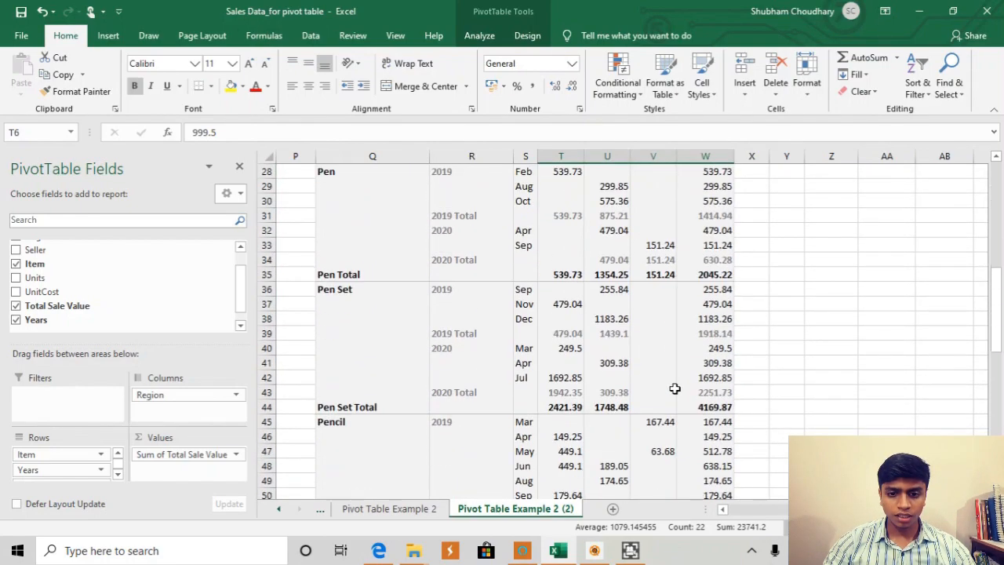
{"action": "left_click", "coordinate": [718, 379], "text": "shift"}
{"action": "scroll", "coordinate": [683, 314], "scroll_direction": "up", "scroll_amount": 14}
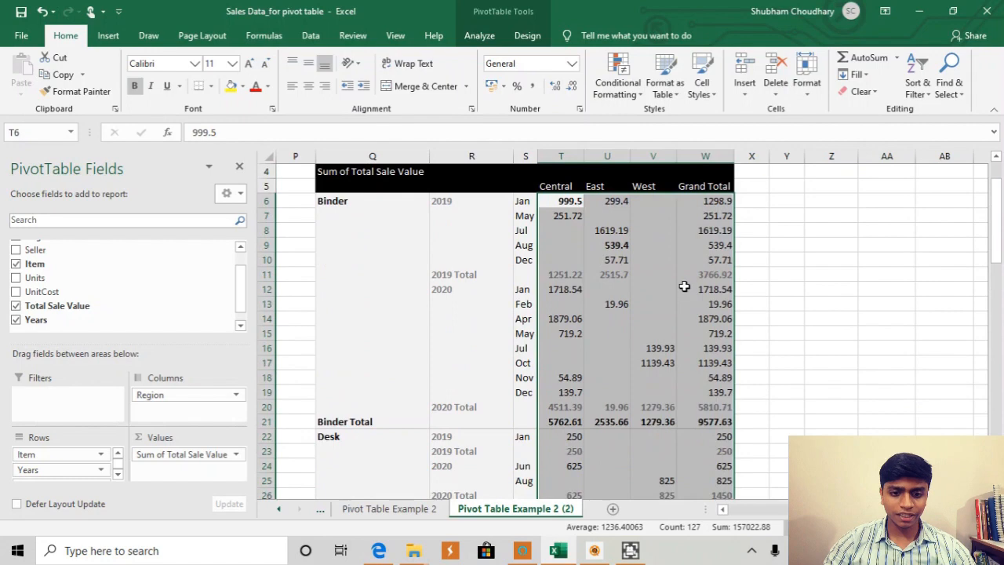
{"action": "right_click", "coordinate": [590, 273]}
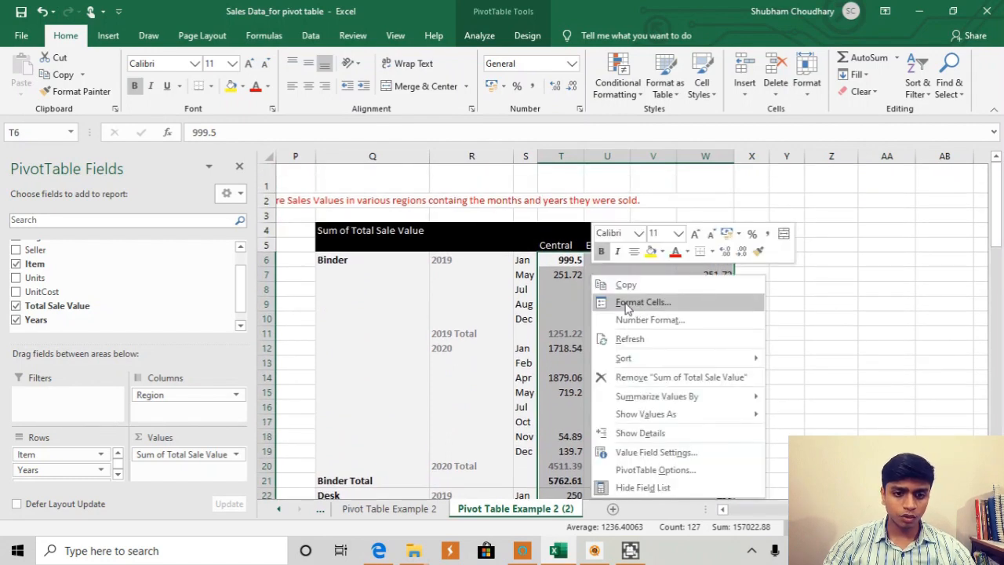
{"action": "left_click", "coordinate": [629, 303]}
{"action": "left_click", "coordinate": [476, 192]}
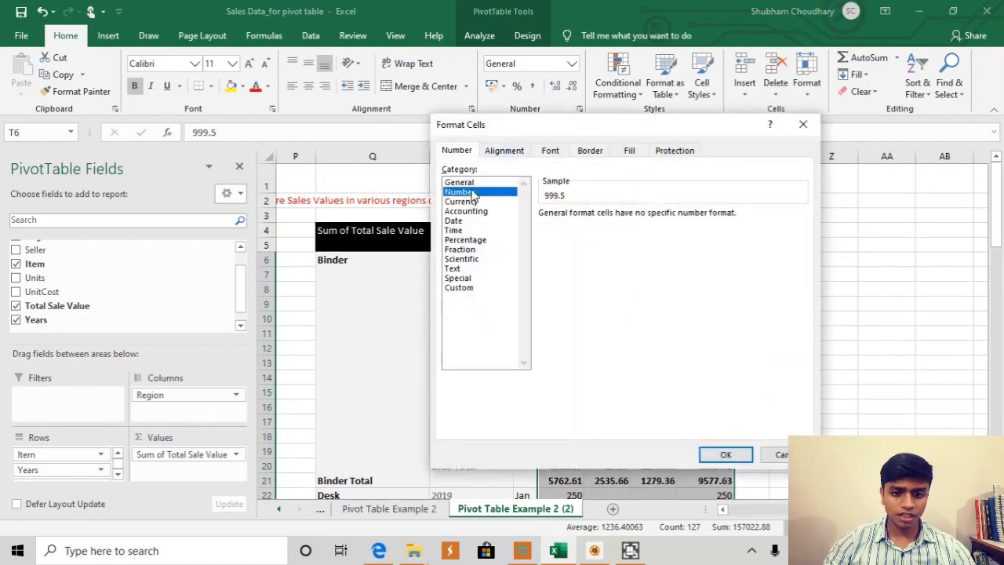
{"action": "left_click", "coordinate": [476, 201]}
{"action": "left_click", "coordinate": [638, 212]}
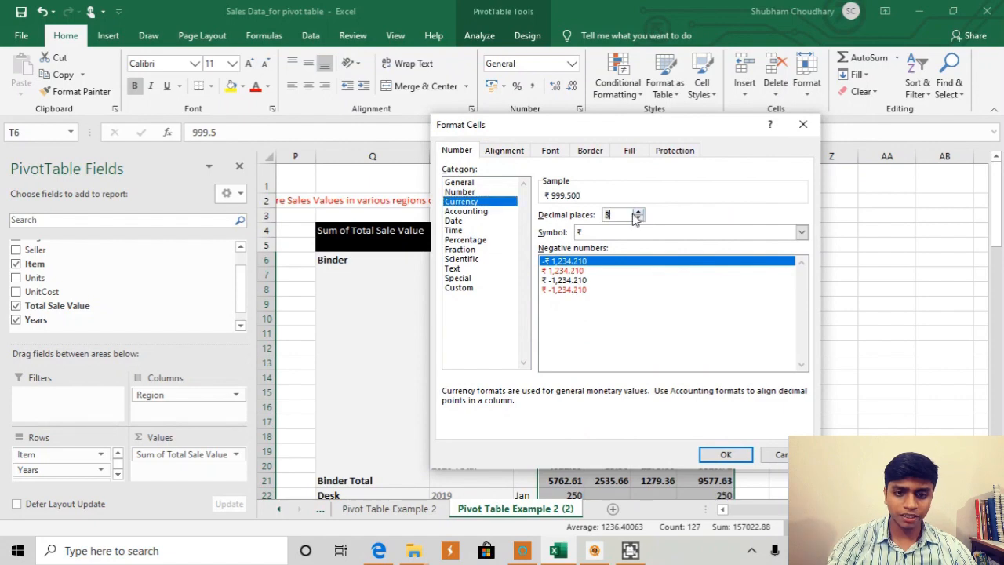
{"action": "type", "text": "0"}
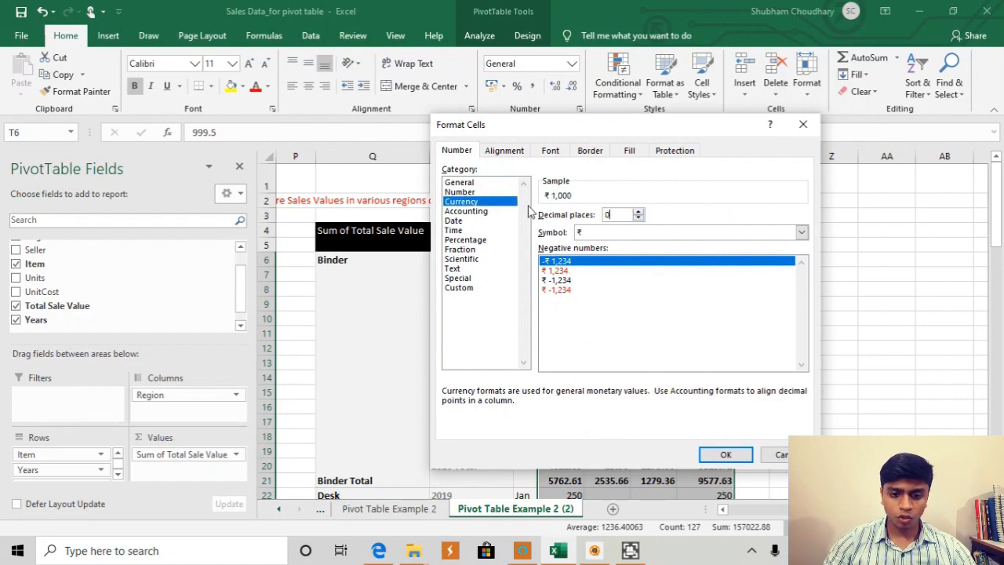
{"action": "left_click", "coordinate": [726, 454]}
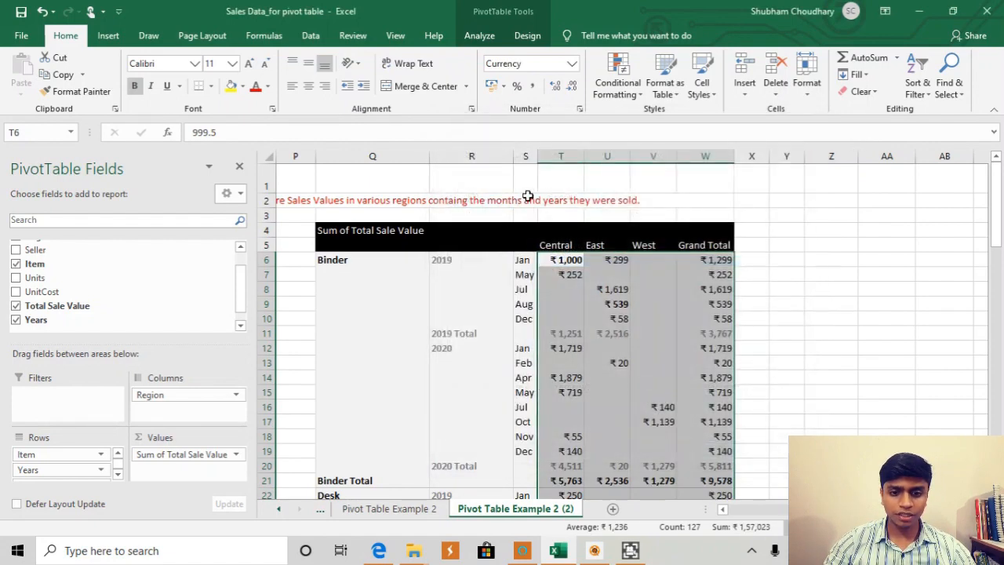
Step: Check the currency formatting of the pivot's values from the first Binder rows down to the Grand Total row
{"action": "left_click", "coordinate": [577, 261]}
{"action": "left_click", "coordinate": [577, 270]}
{"action": "left_click", "coordinate": [601, 270]}
{"action": "left_click", "coordinate": [610, 292]}
{"action": "scroll", "coordinate": [648, 311], "scroll_direction": "down", "scroll_amount": 4}
{"action": "scroll", "coordinate": [650, 306], "scroll_direction": "up", "scroll_amount": 3}
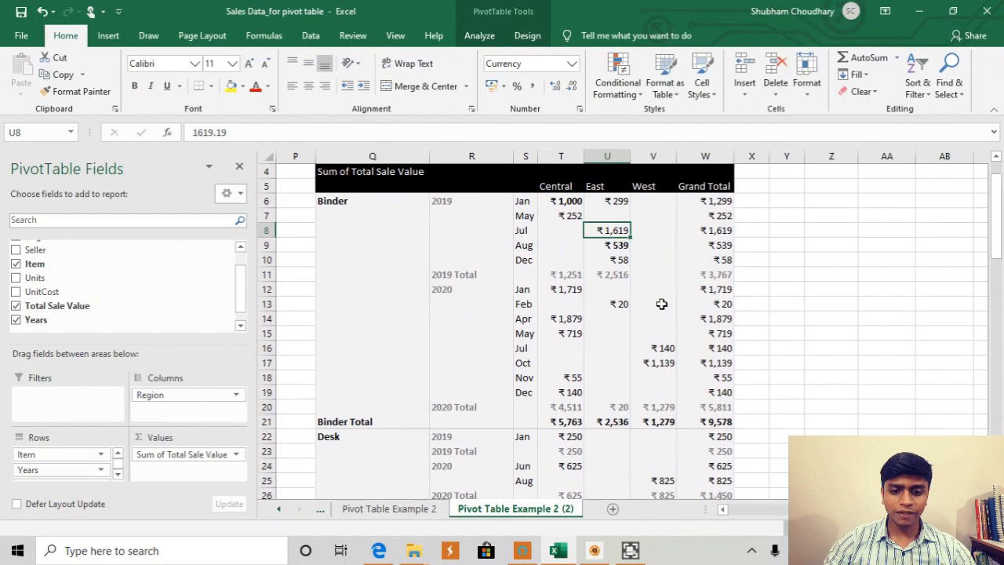
{"action": "scroll", "coordinate": [658, 304], "scroll_direction": "down", "scroll_amount": 3}
{"action": "scroll", "coordinate": [661, 304], "scroll_direction": "down", "scroll_amount": 12}
{"action": "scroll", "coordinate": [674, 307], "scroll_direction": "up", "scroll_amount": 6}
{"action": "scroll", "coordinate": [674, 306], "scroll_direction": "up", "scroll_amount": 10}
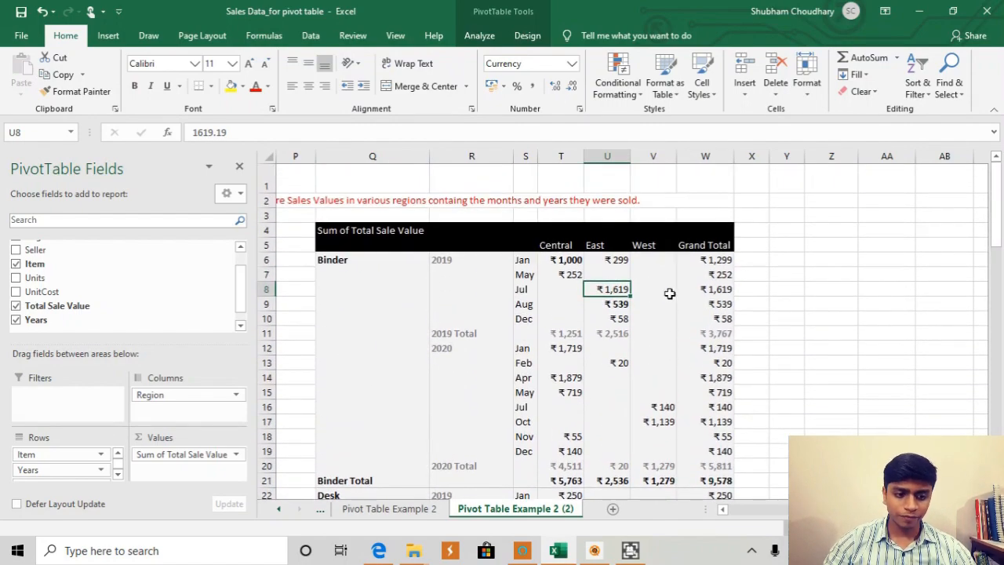
Step: Open the value field settings for Sum of Total Sale Value and move the dialog over the worksheet
{"action": "left_click", "coordinate": [716, 263]}
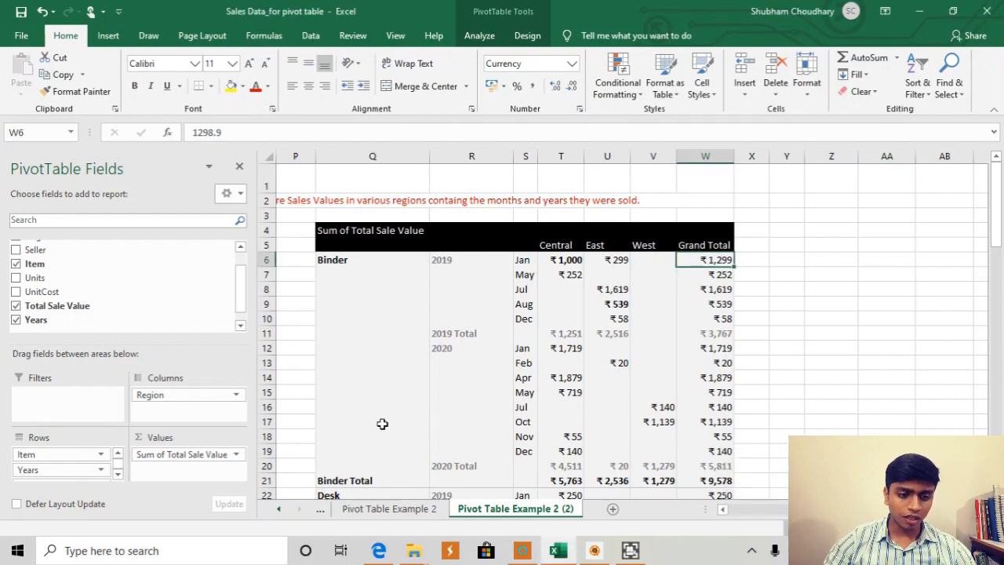
{"action": "left_click", "coordinate": [199, 456]}
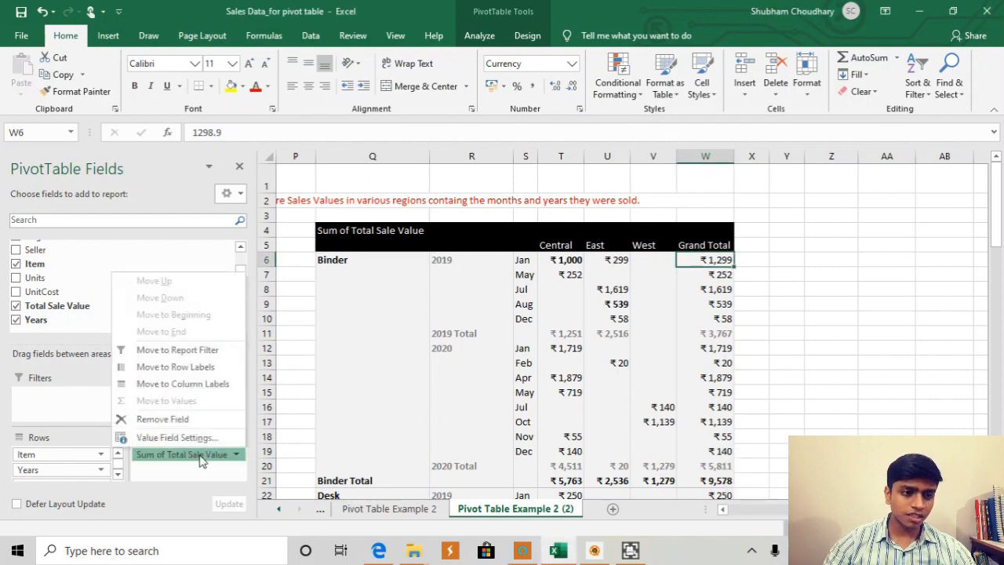
{"action": "left_click", "coordinate": [176, 437]}
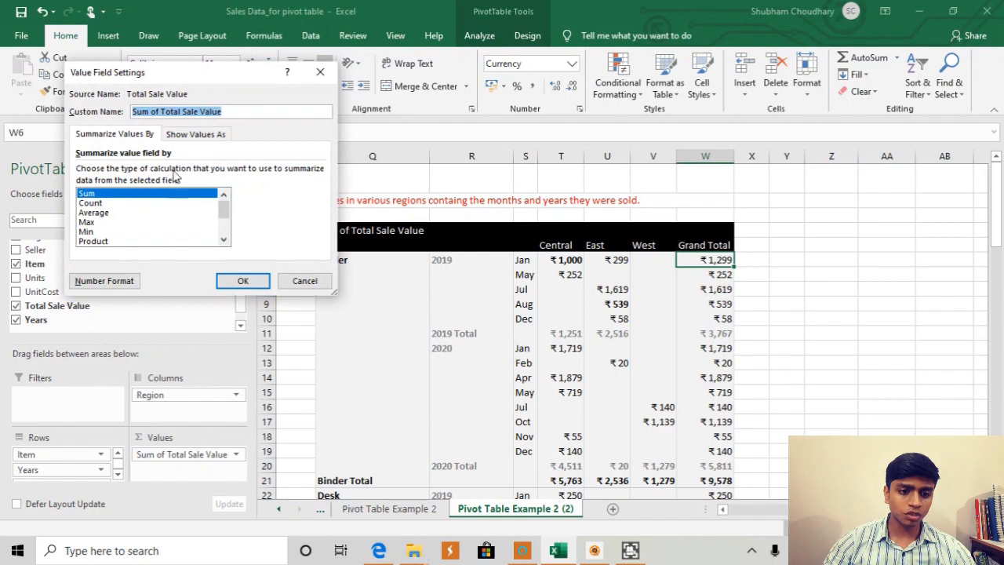
{"action": "left_click_drag", "start_coordinate": [210, 79], "coordinate": [451, 184]}
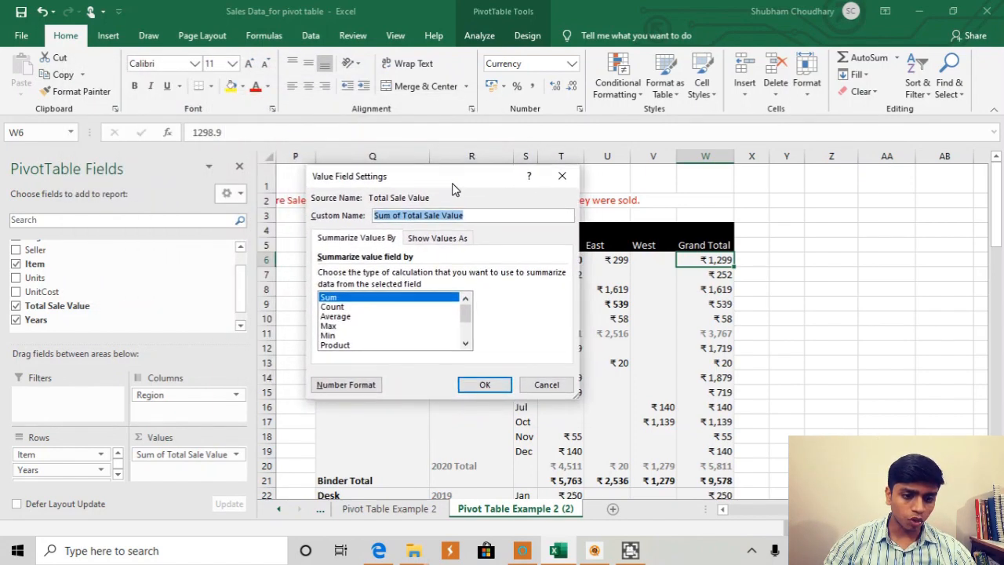
Step: Look through the Sum, Count, Average, Max and Min options for summarizing the value field
{"action": "left_click", "coordinate": [337, 307]}
{"action": "left_click", "coordinate": [343, 316]}
{"action": "left_click", "coordinate": [349, 326]}
{"action": "left_click", "coordinate": [350, 334]}
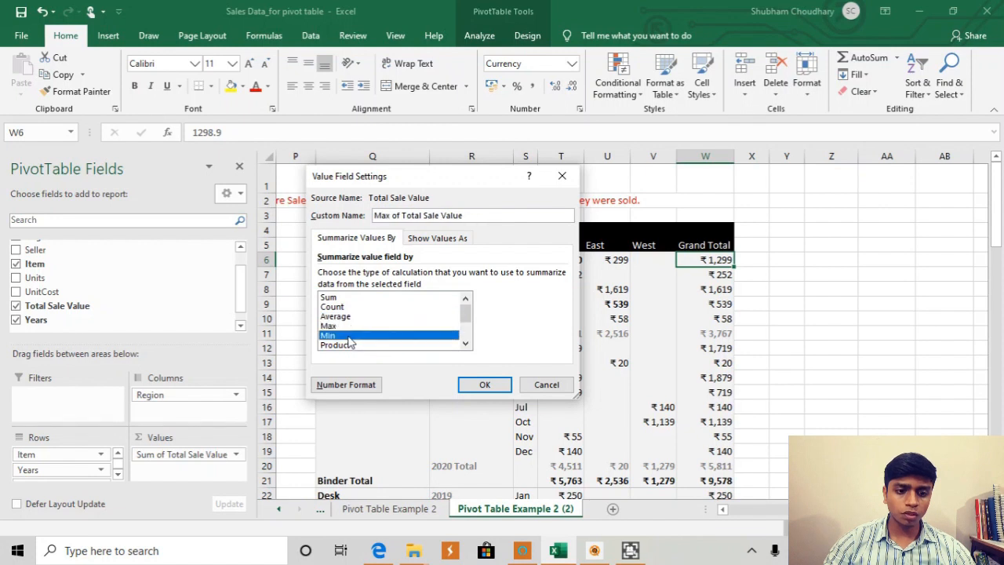
{"action": "left_click", "coordinate": [330, 296]}
{"action": "left_click", "coordinate": [337, 306]}
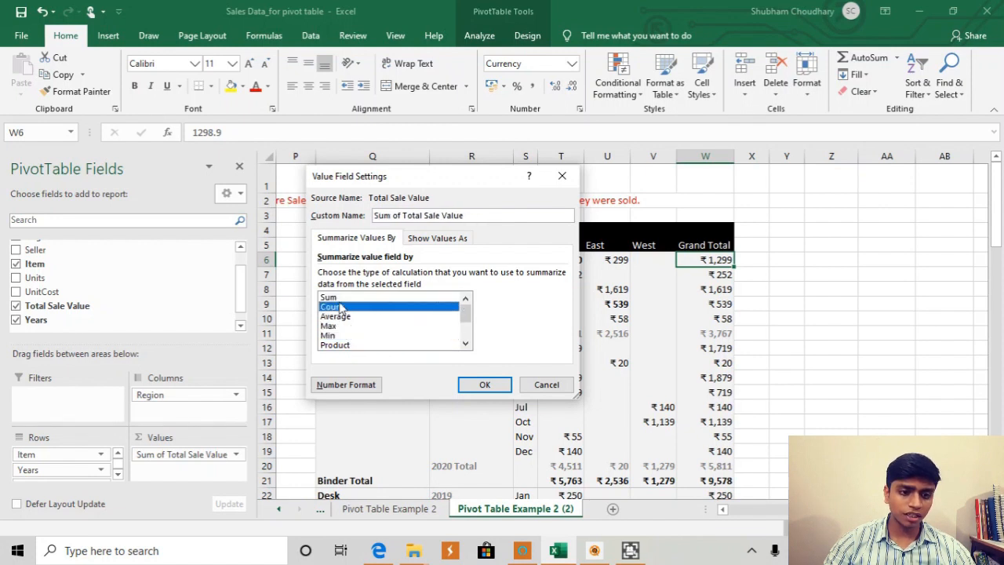
{"action": "left_click", "coordinate": [345, 316]}
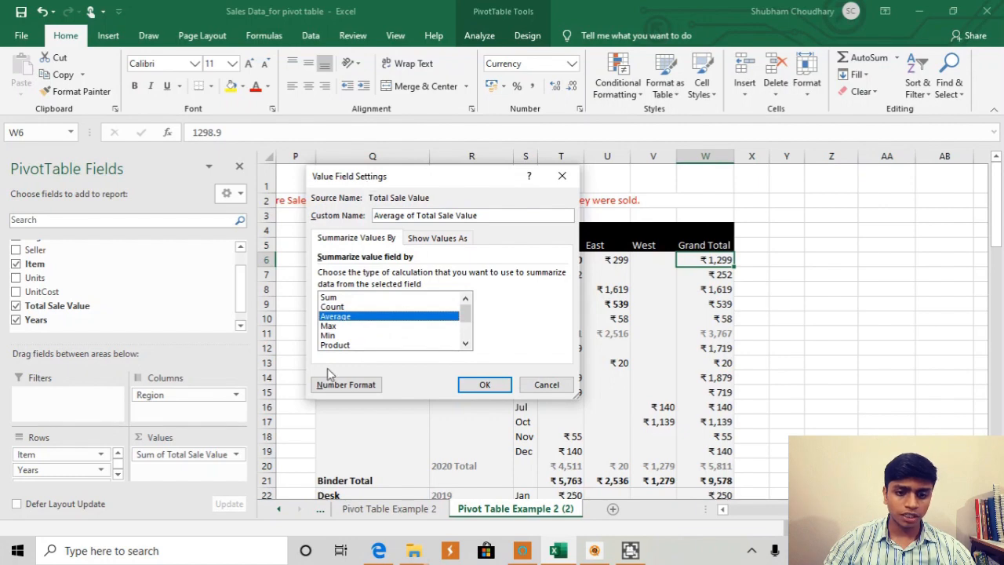
Step: Summarize the Total Sale Value field by Count and inspect a few of the Central and East cells for Binder
{"action": "left_click", "coordinate": [330, 307]}
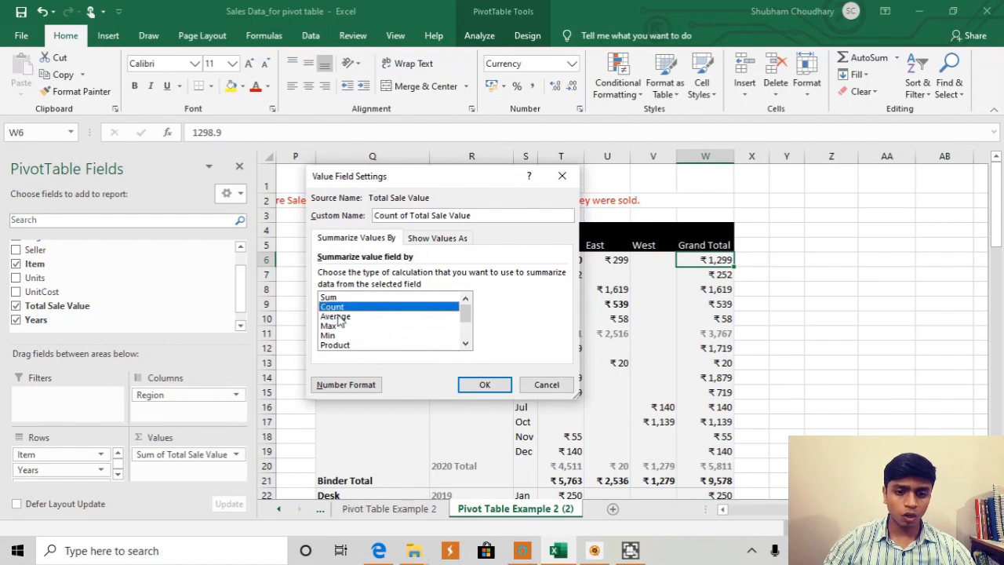
{"action": "left_click", "coordinate": [485, 385]}
{"action": "left_click", "coordinate": [559, 259]}
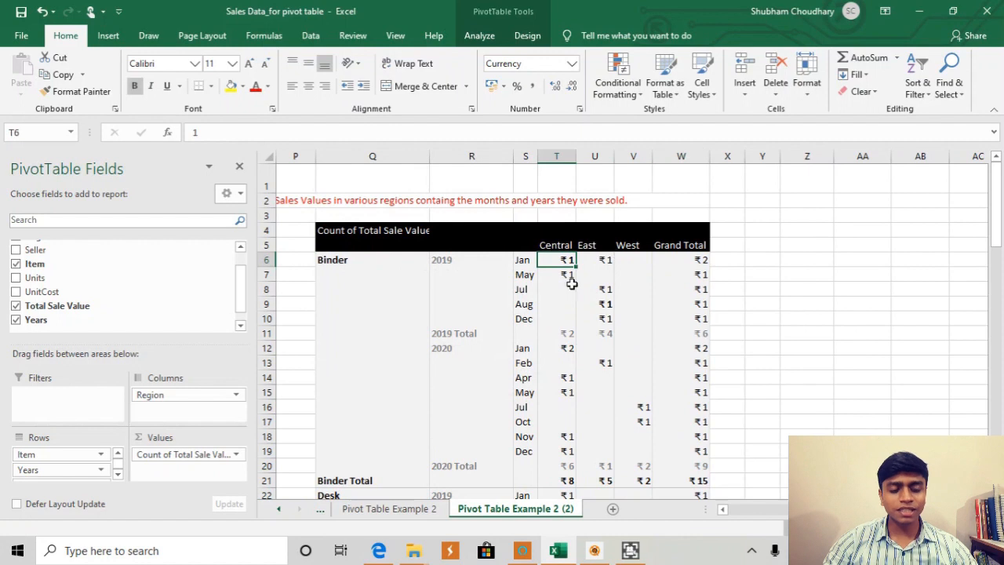
{"action": "left_click", "coordinate": [593, 359]}
{"action": "left_click", "coordinate": [605, 299]}
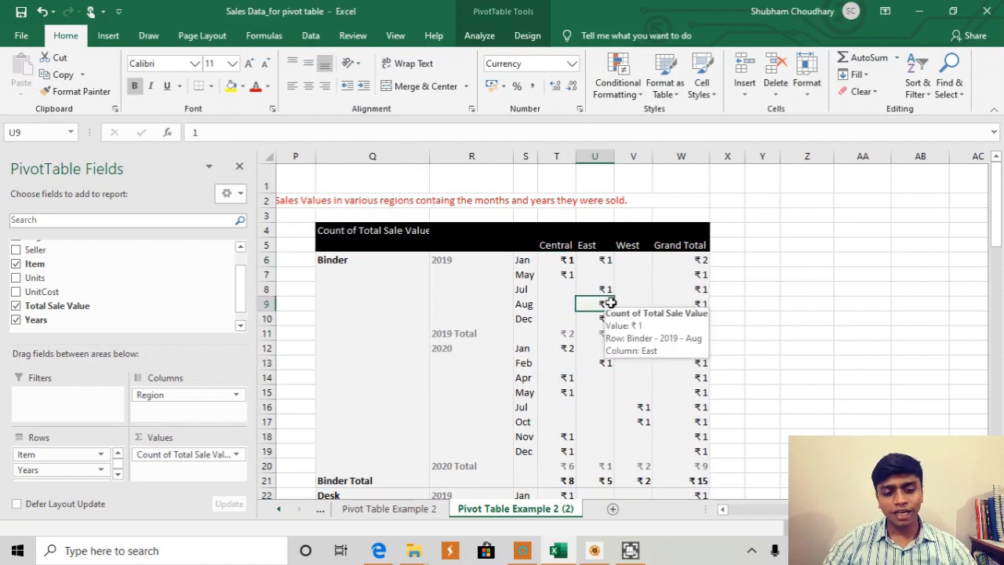